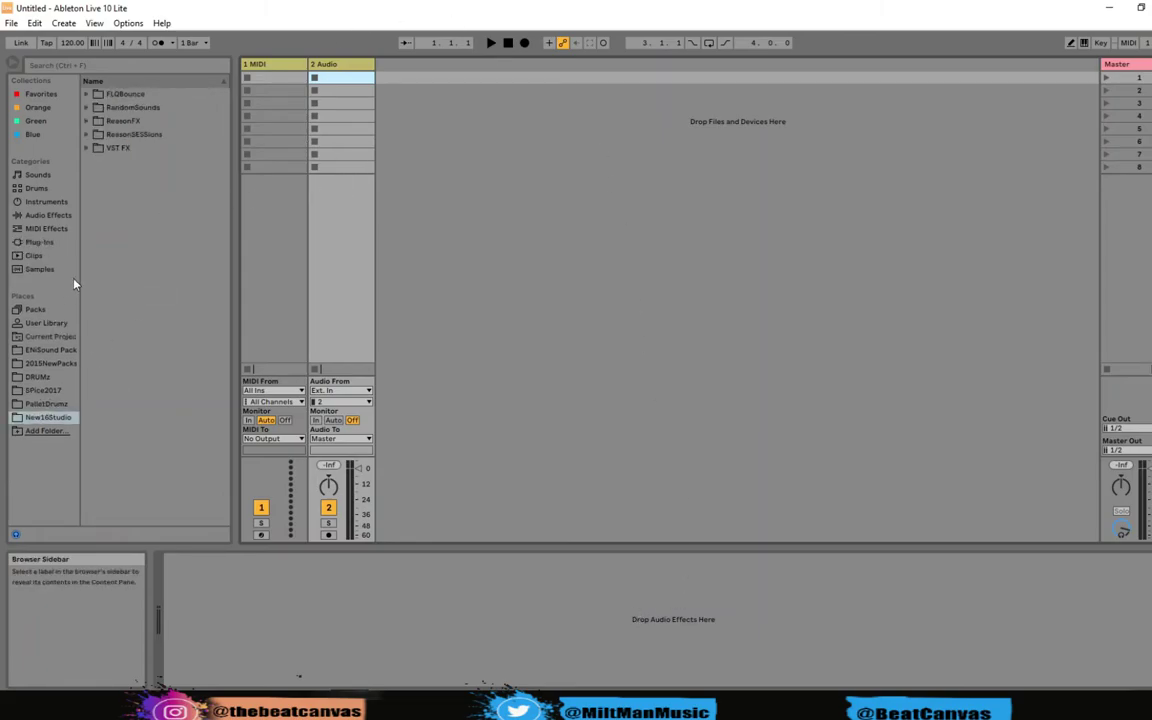
Turn on the arrangement loop, load the Sweetcase EP VST plug-in onto a new track and close its plug-in window
left_click(46, 350)
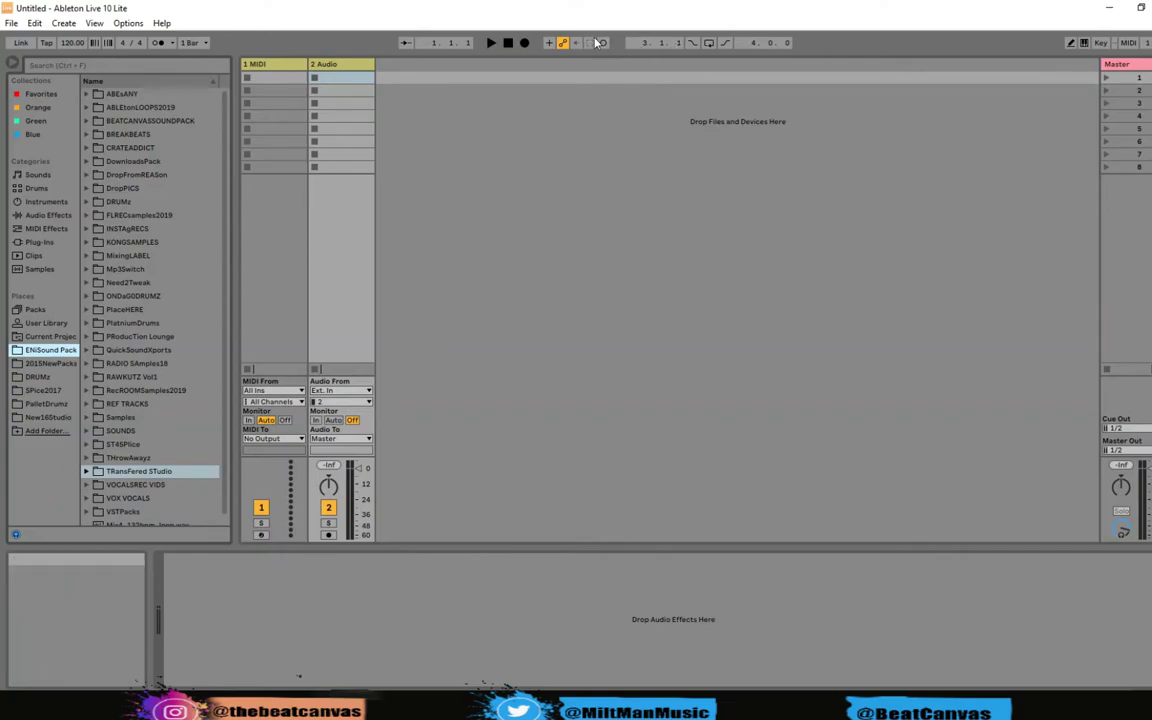
left_click(709, 42)
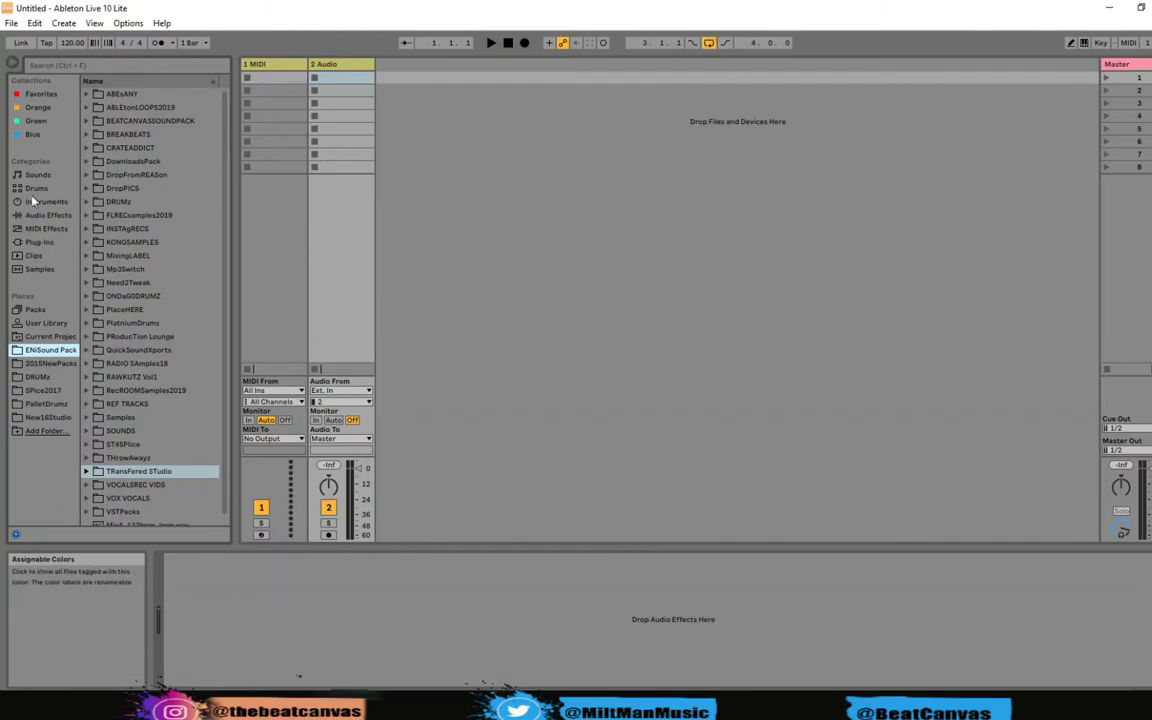
left_click(39, 243)
left_click(87, 94)
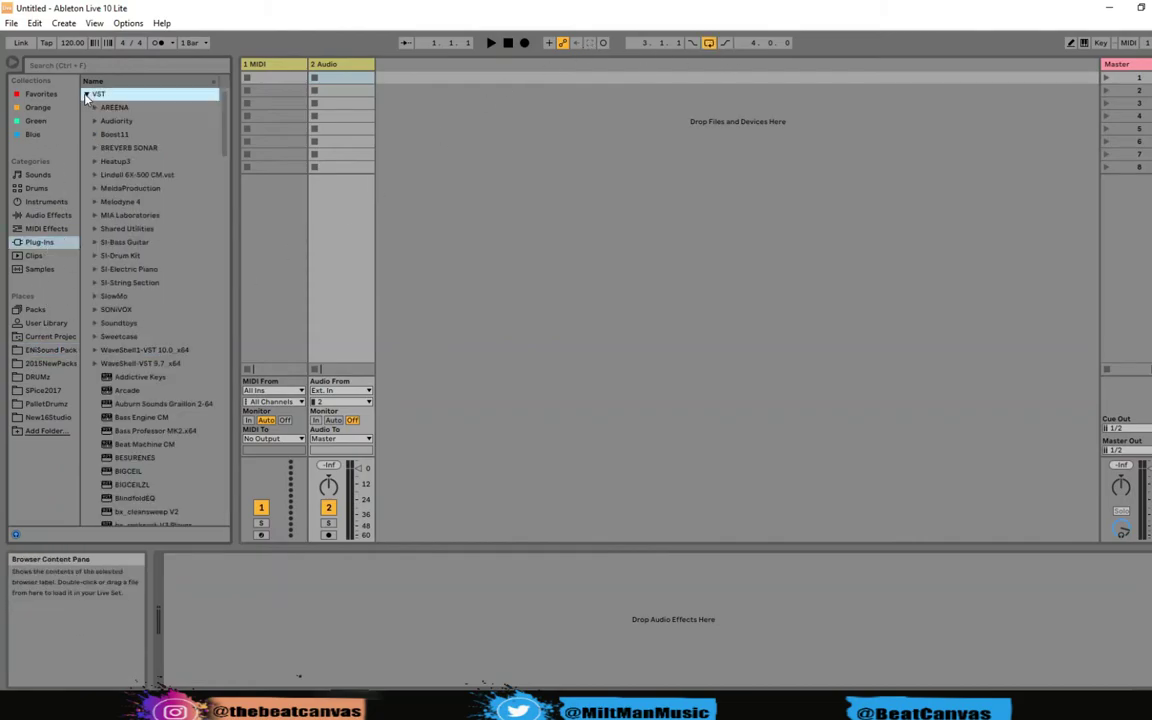
scroll(110, 290, "down", 3)
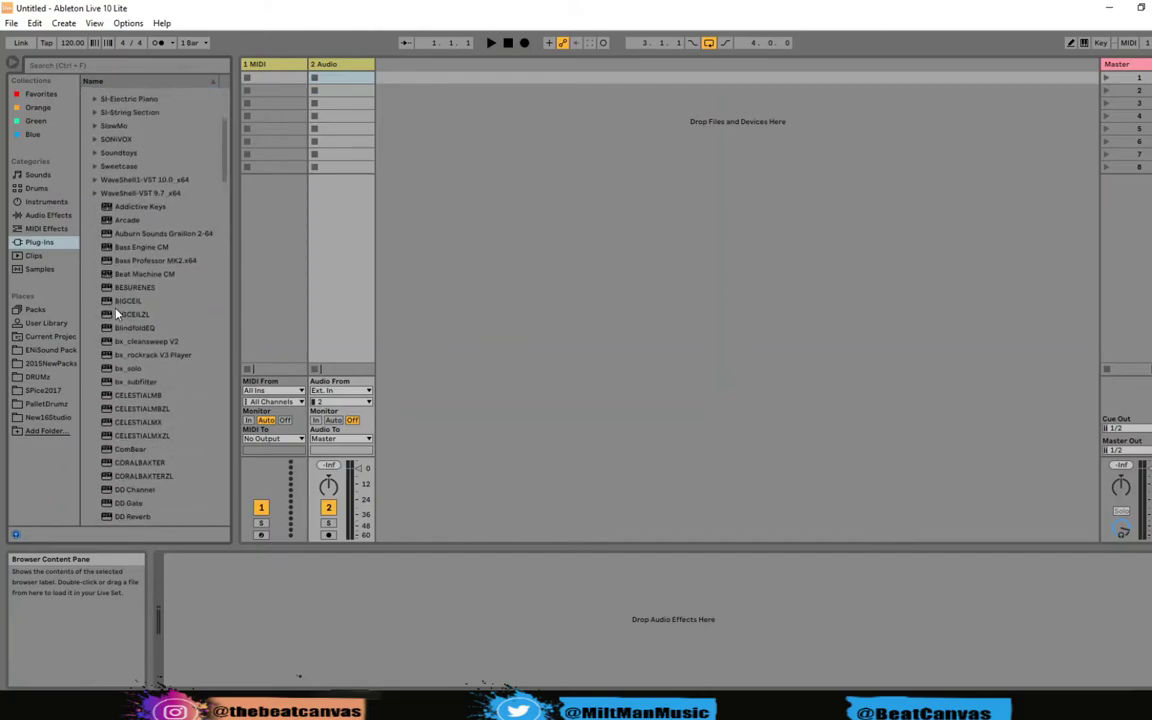
double_click(108, 239)
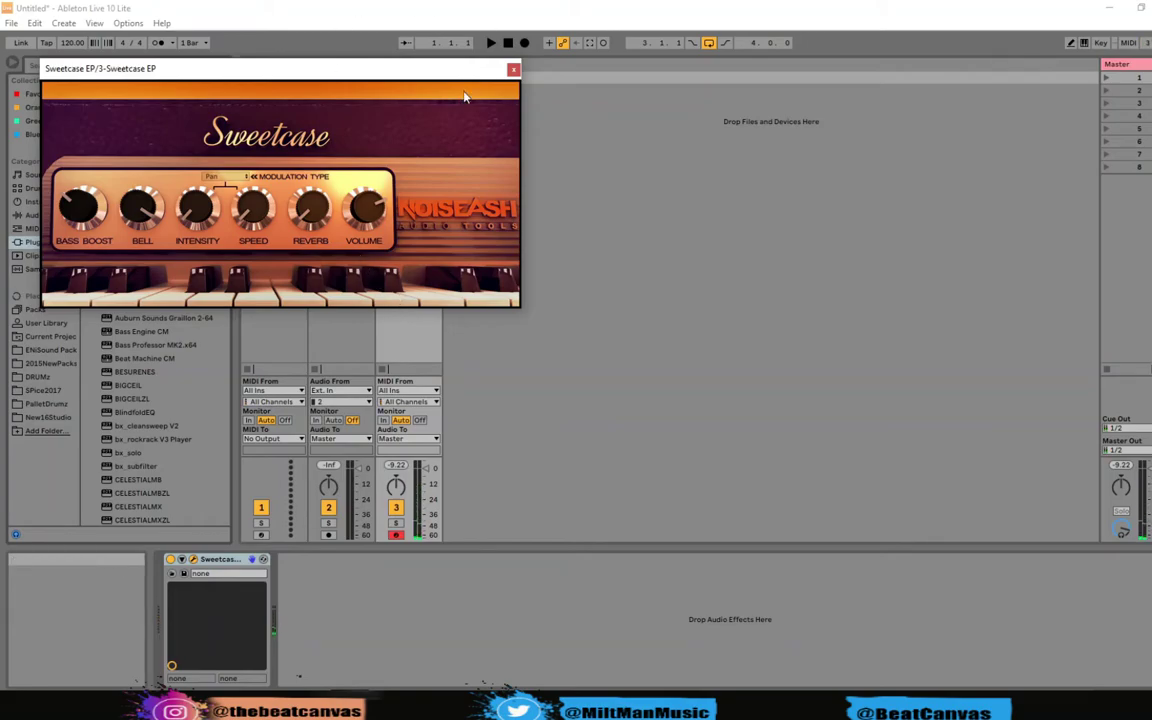
left_click(513, 69)
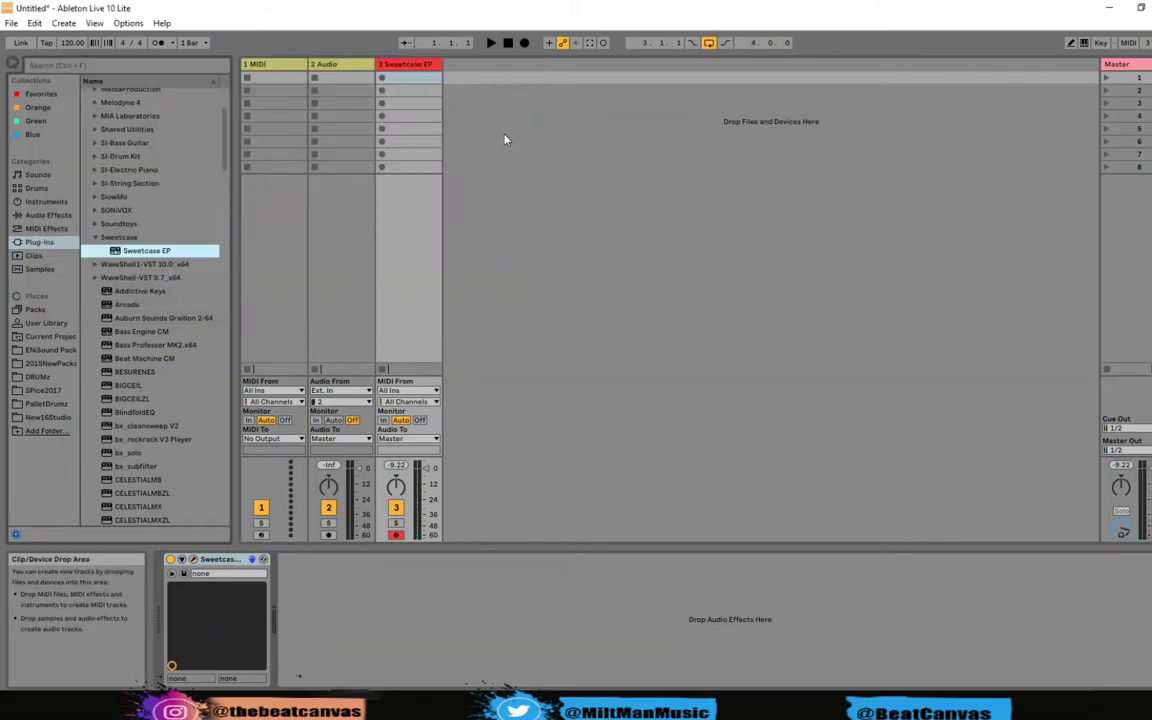
Capture the played MIDI into a clip on the Sweetcase EP track and set the clip's loop start to 6.2.4
left_click(589, 43)
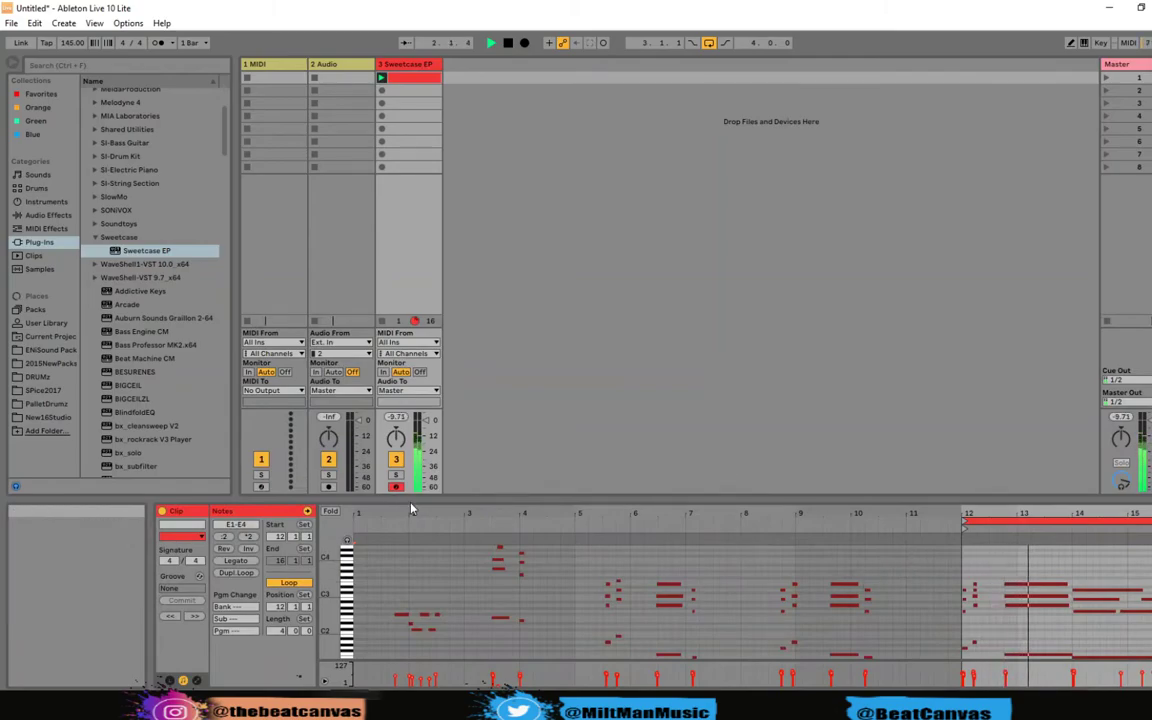
left_click_drag(683, 510, 695, 325)
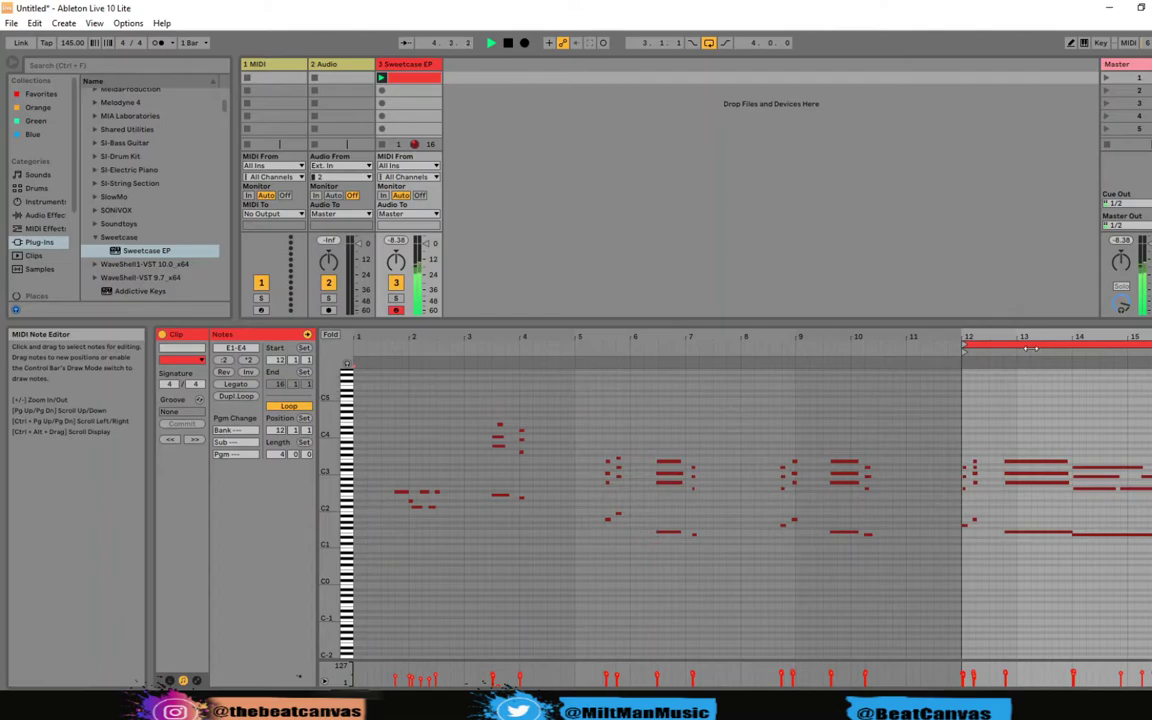
left_click(963, 347)
mouse_move(963, 347)
left_mouse_down()
mouse_move(584, 347)
mouse_move(603, 347)
left_mouse_up()
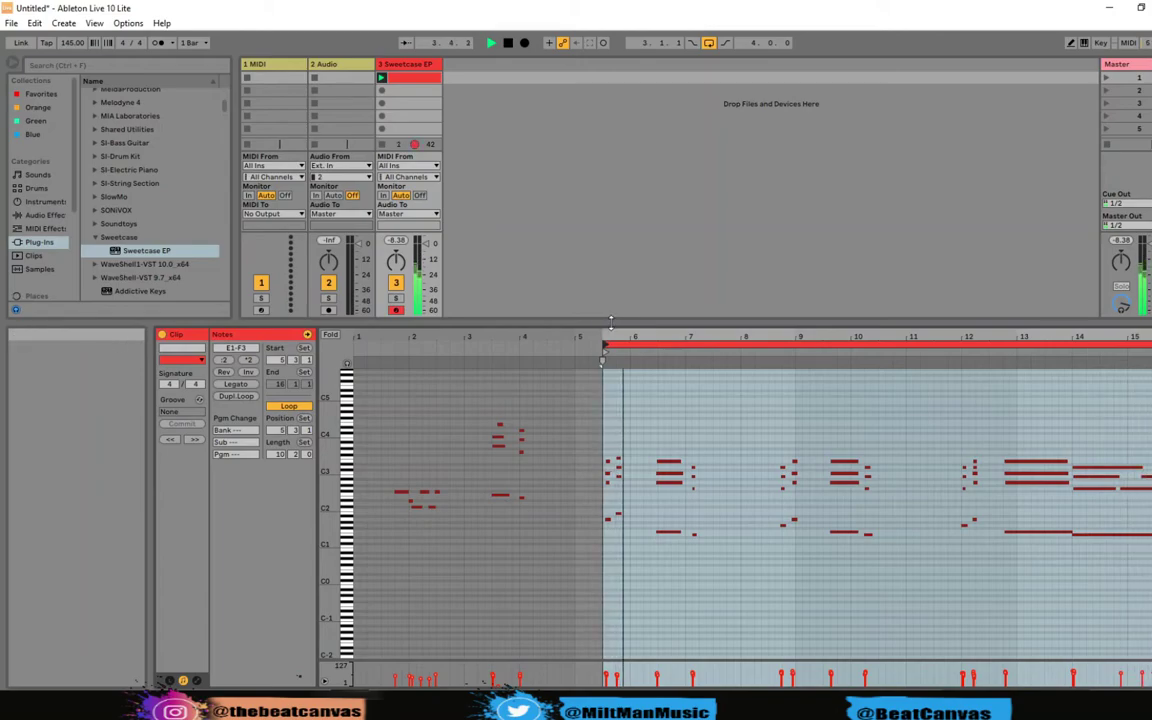
left_click_drag(603, 357, 654, 360)
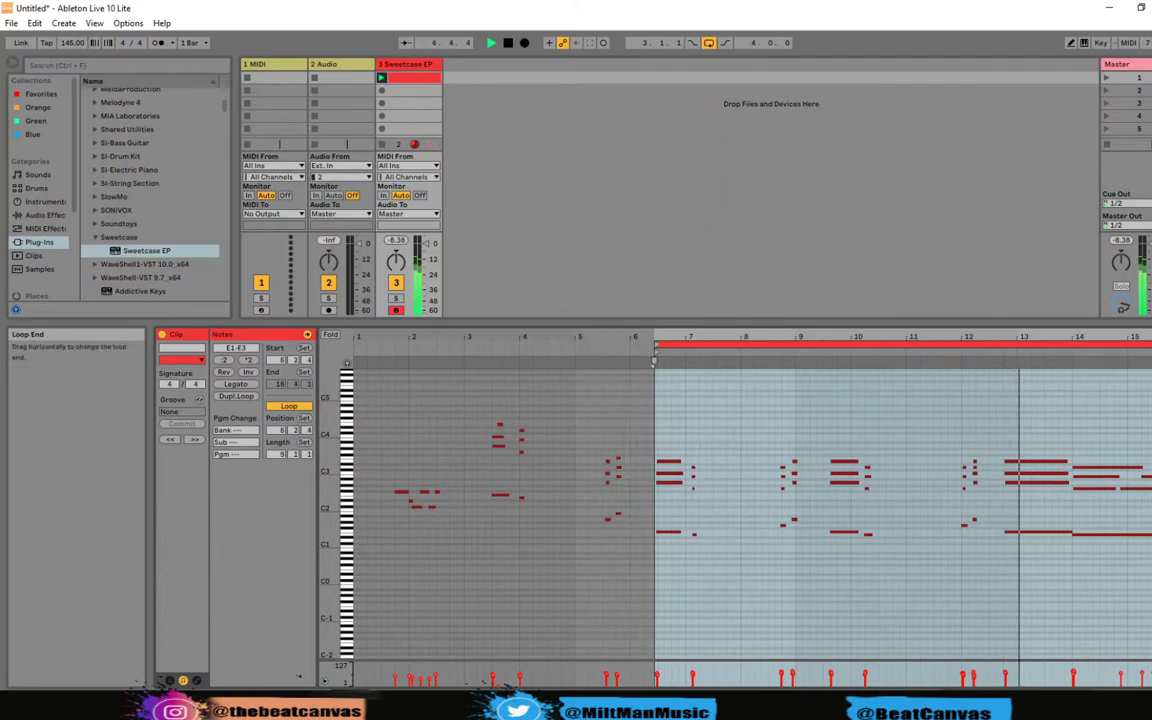
Crop the Sweetcase EP clip to its loop and shorten the loop to 8 bars, ending at bar 9
right_click(915, 497)
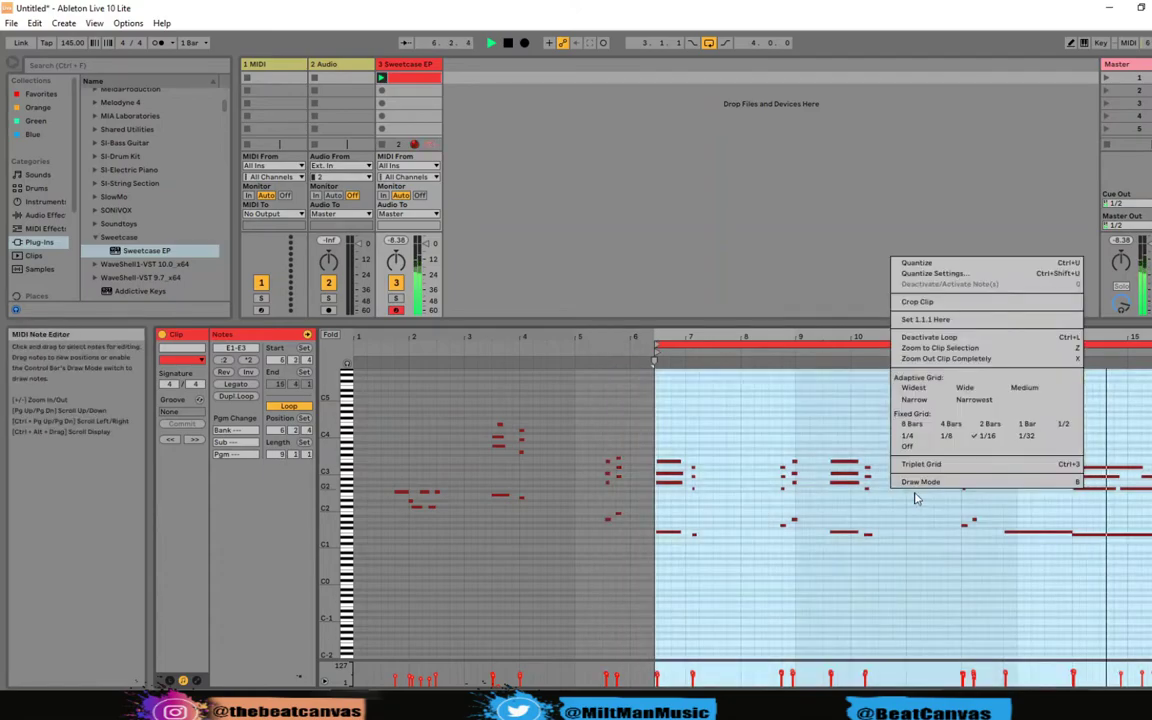
left_click(925, 302)
left_click(978, 464)
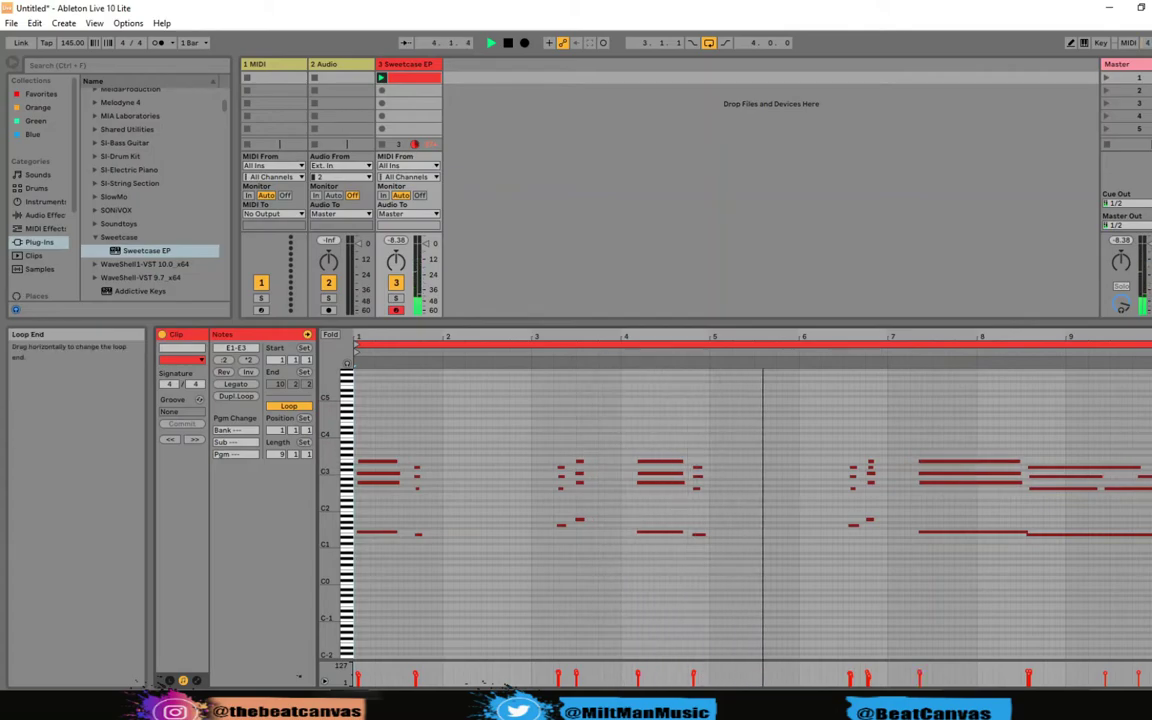
left_click(1148, 343)
left_click_drag(1148, 343, 1066, 340)
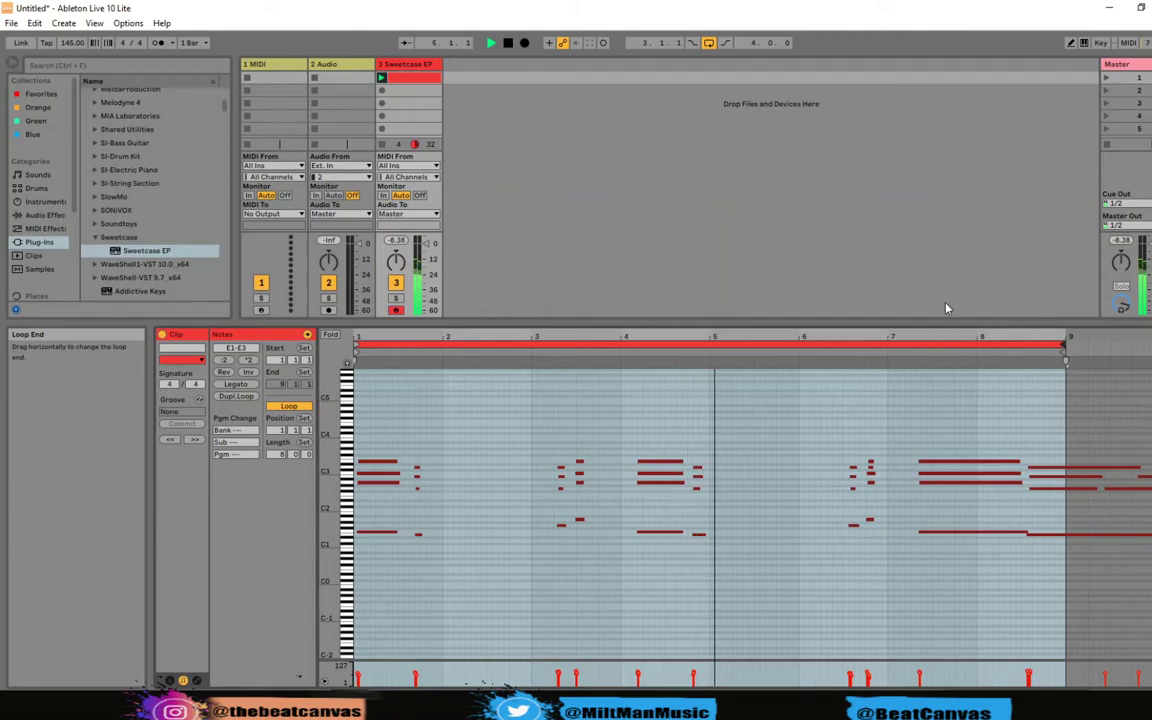
Turn on the metronome and toggle playback
left_click(157, 42)
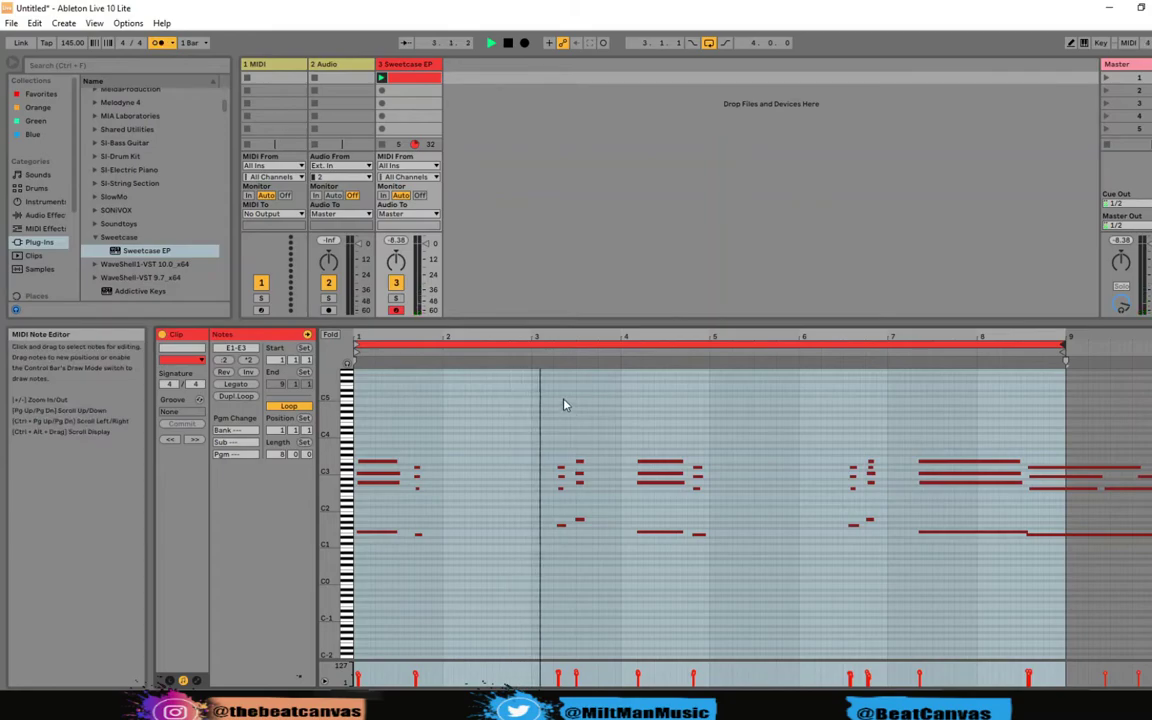
key("space")
key("space")
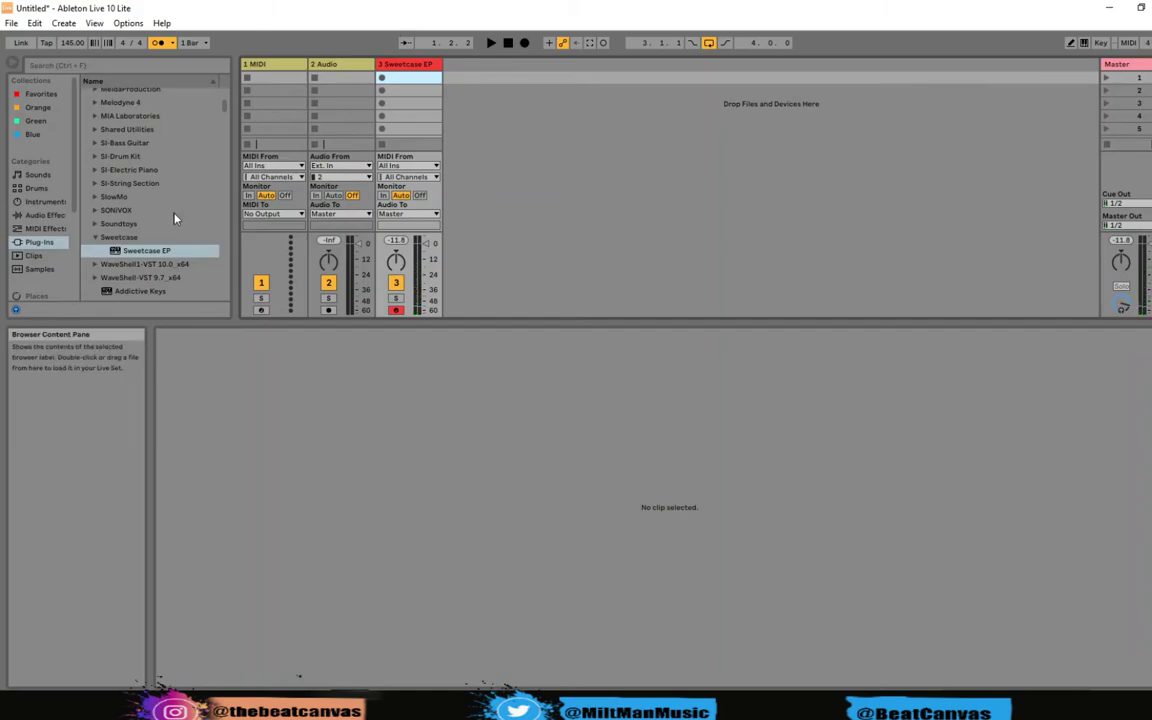
Find the MIDIQ plug-in among the VST plug-ins and load it onto a new track
left_click(116, 263)
scroll(125, 265, "down", 5)
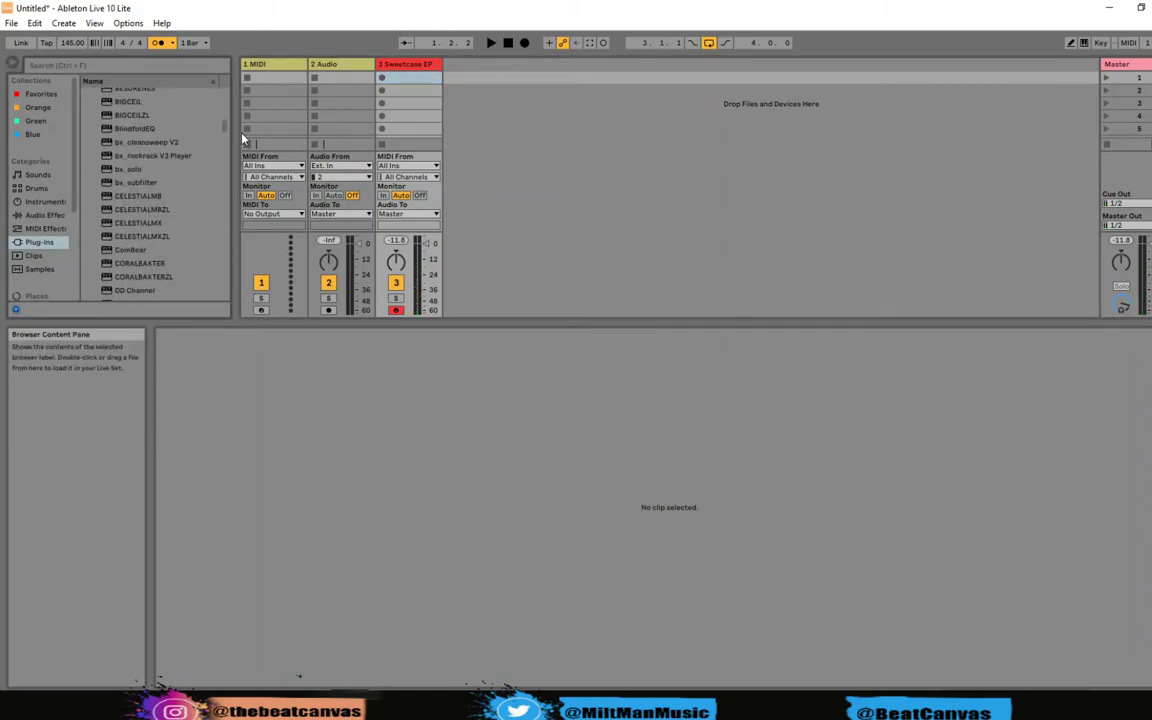
scroll(200, 126, "down", 12)
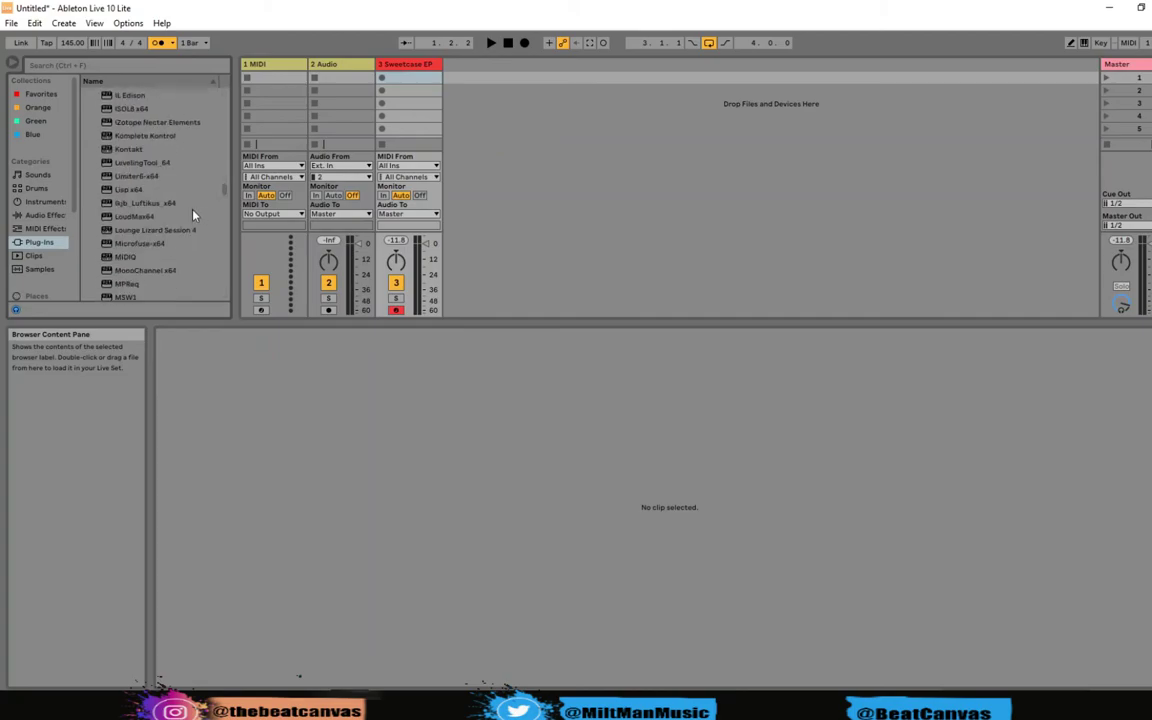
left_click(122, 258)
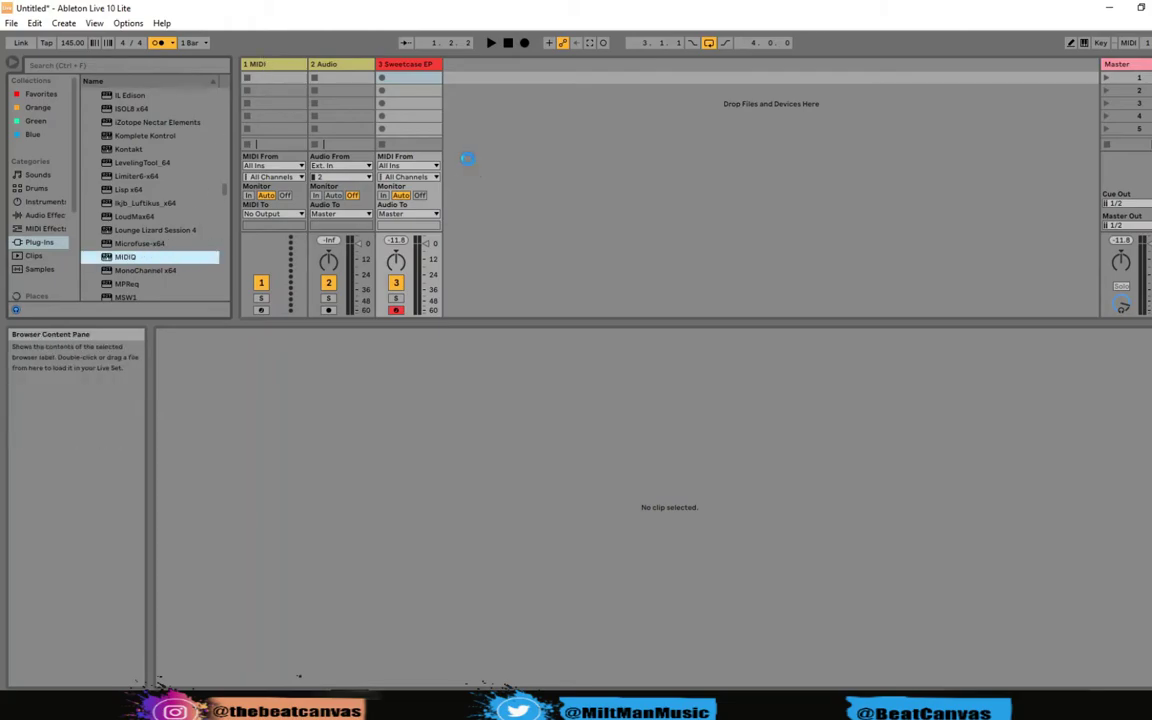
left_click_drag(465, 158, 465, 158)
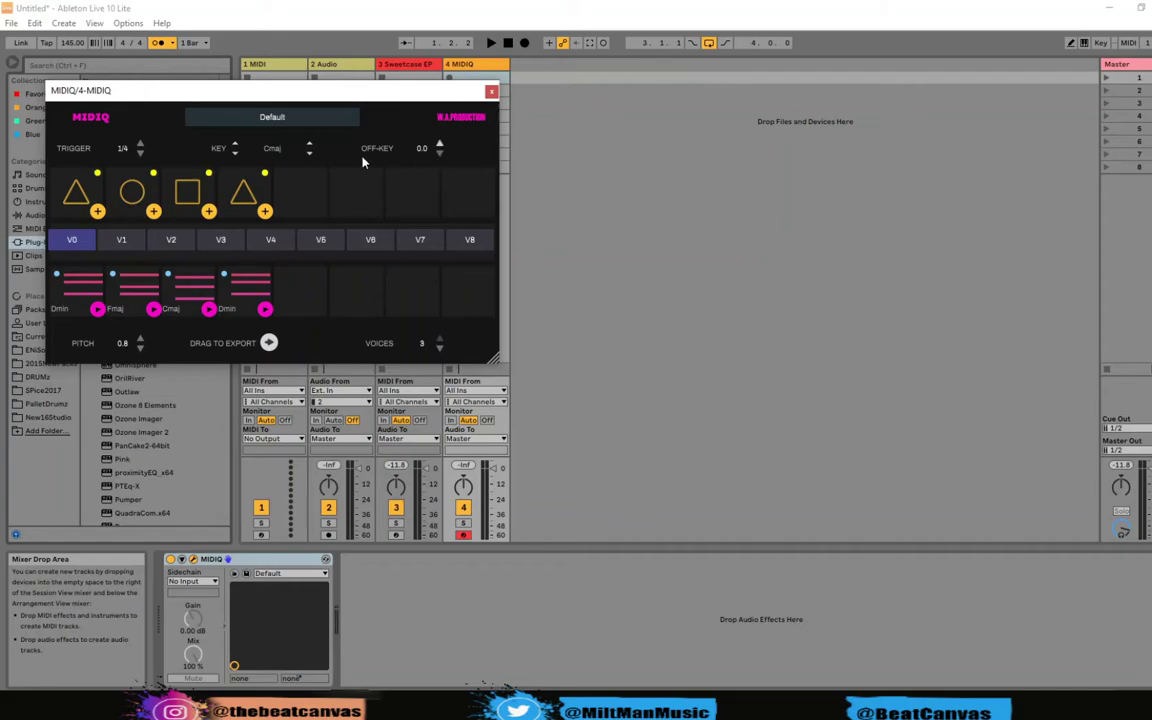
Enlarge the MIDIQ plug-in window and move it clear of the first three tracks
left_click_drag(252, 93, 432, 118)
left_click_drag(648, 385, 899, 514)
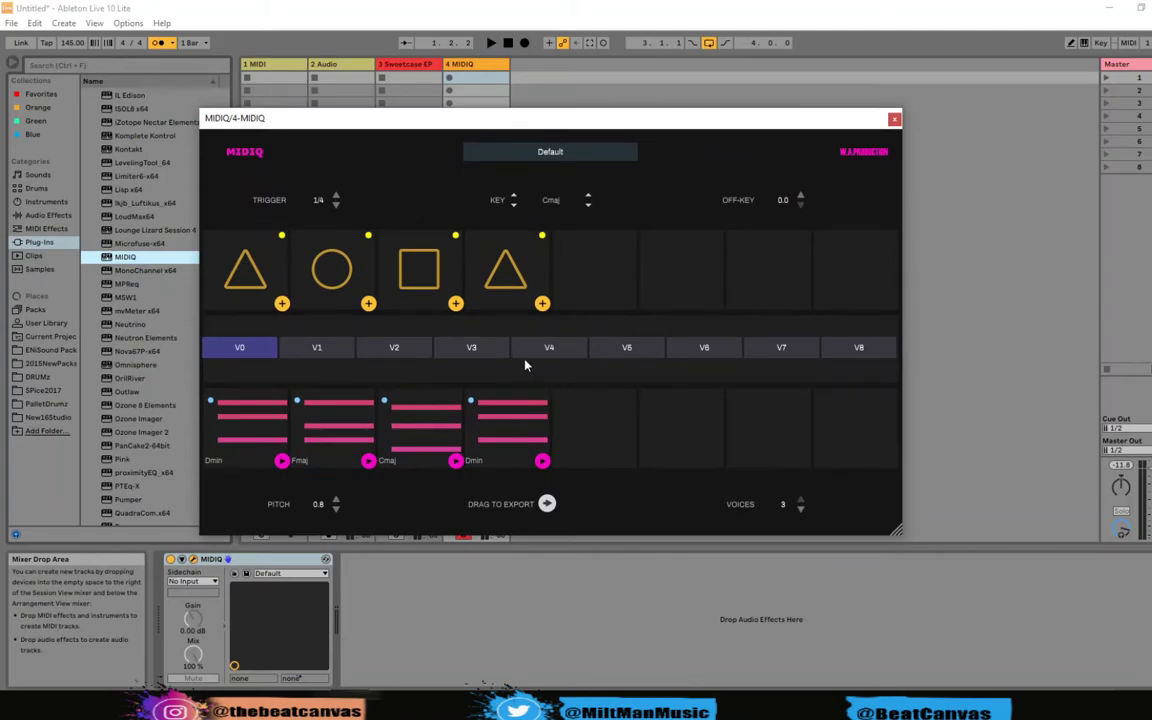
left_click_drag(530, 128, 846, 150)
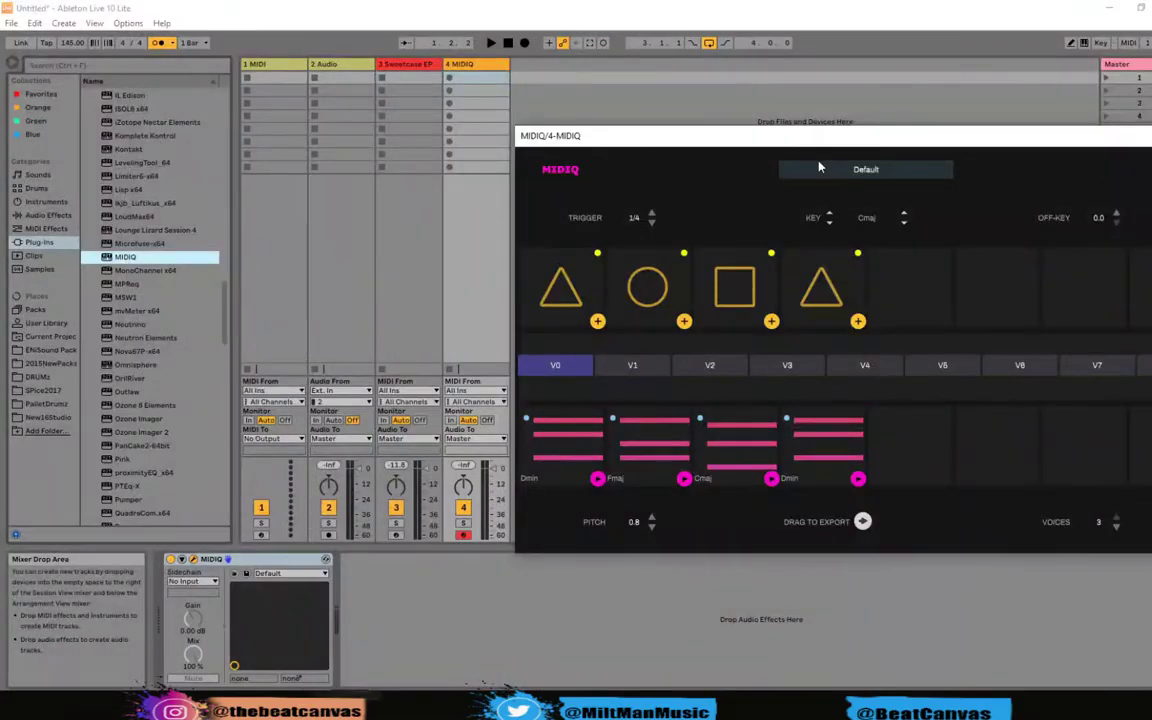
left_click_drag(824, 147, 831, 75)
left_click_drag(830, 73, 831, 78)
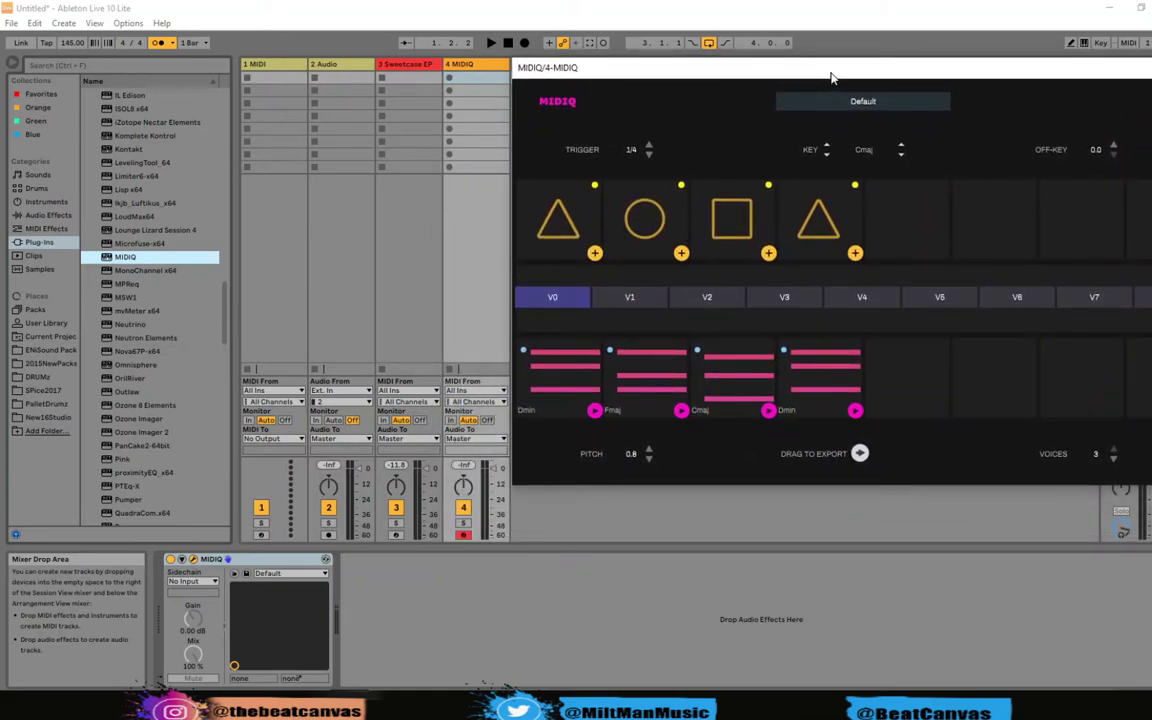
left_click_drag(831, 78, 851, 78)
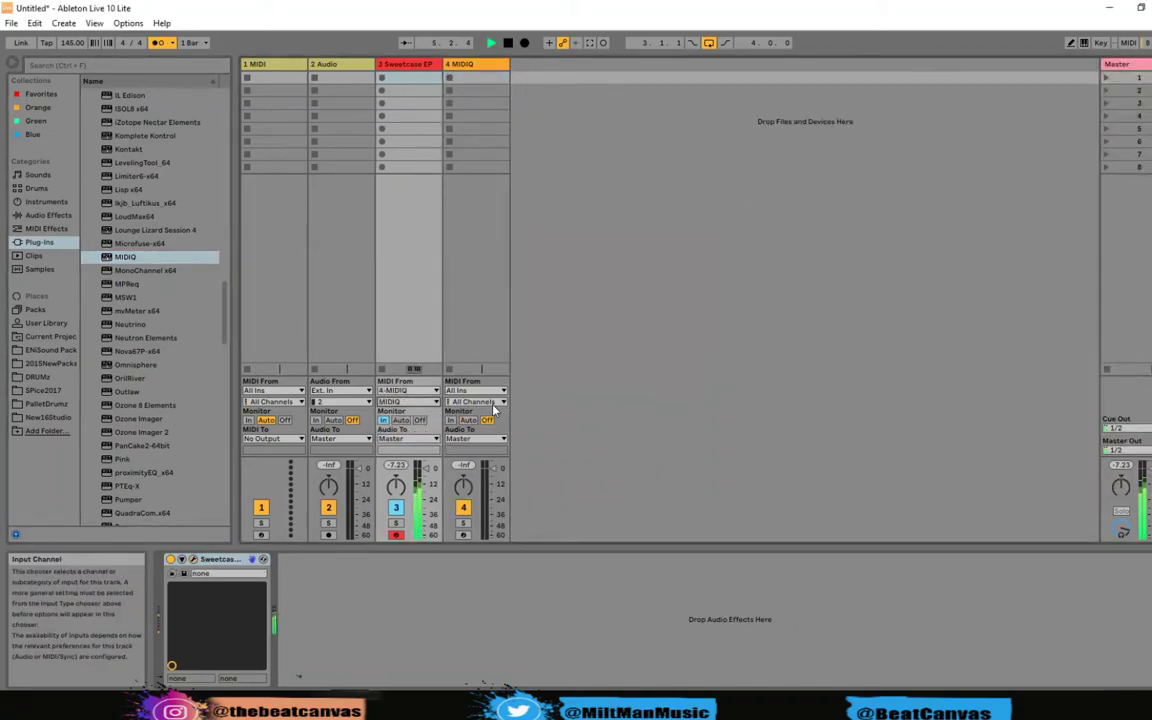
Route the Sweetcase EP track's MIDI input from 4-MIDIQ, with MIDIQ as the input channel
left_click(434, 390)
left_click(389, 401)
left_click(407, 390)
left_click(393, 456)
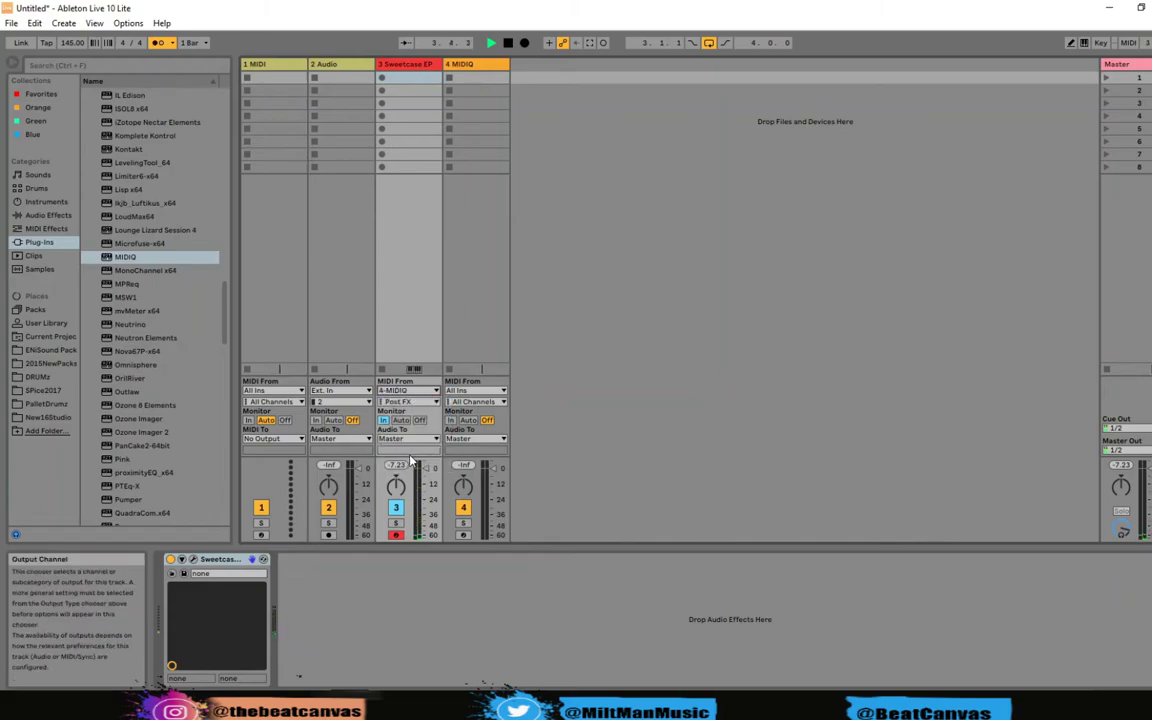
left_click(436, 402)
left_click(389, 436)
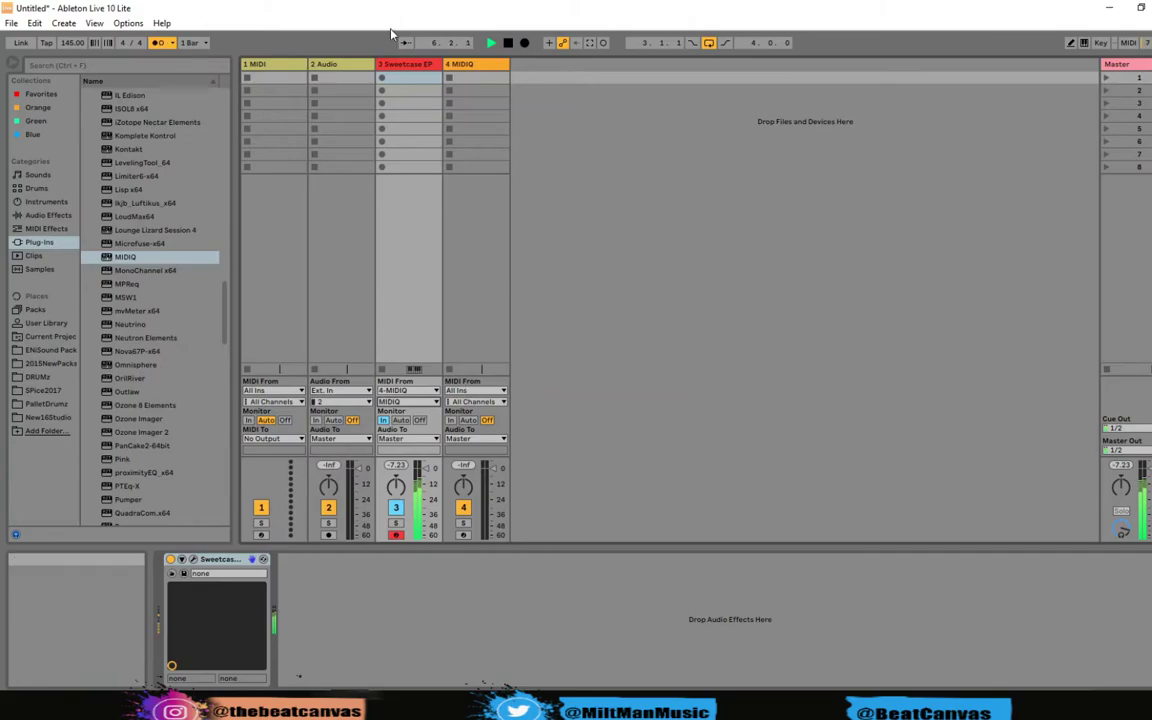
Set the key of the MIDIQ track's plug-in to G#min and its trigger to 1/2
left_click(470, 64)
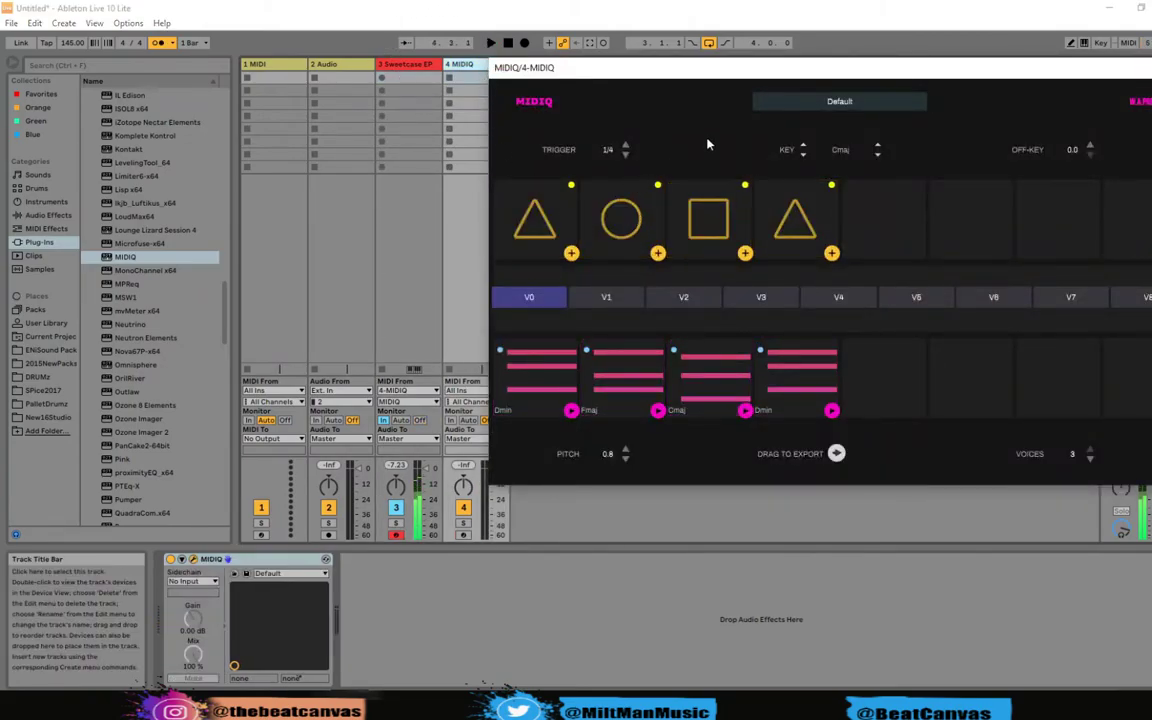
left_click_drag(758, 69, 486, 35)
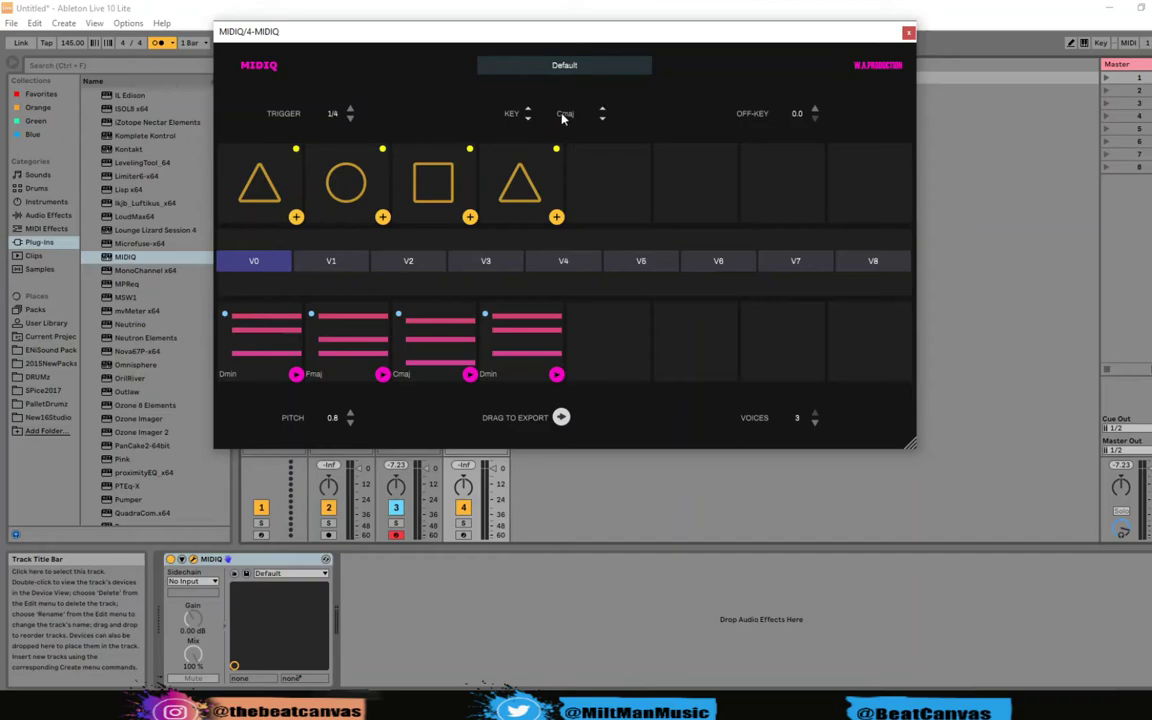
left_click(528, 117)
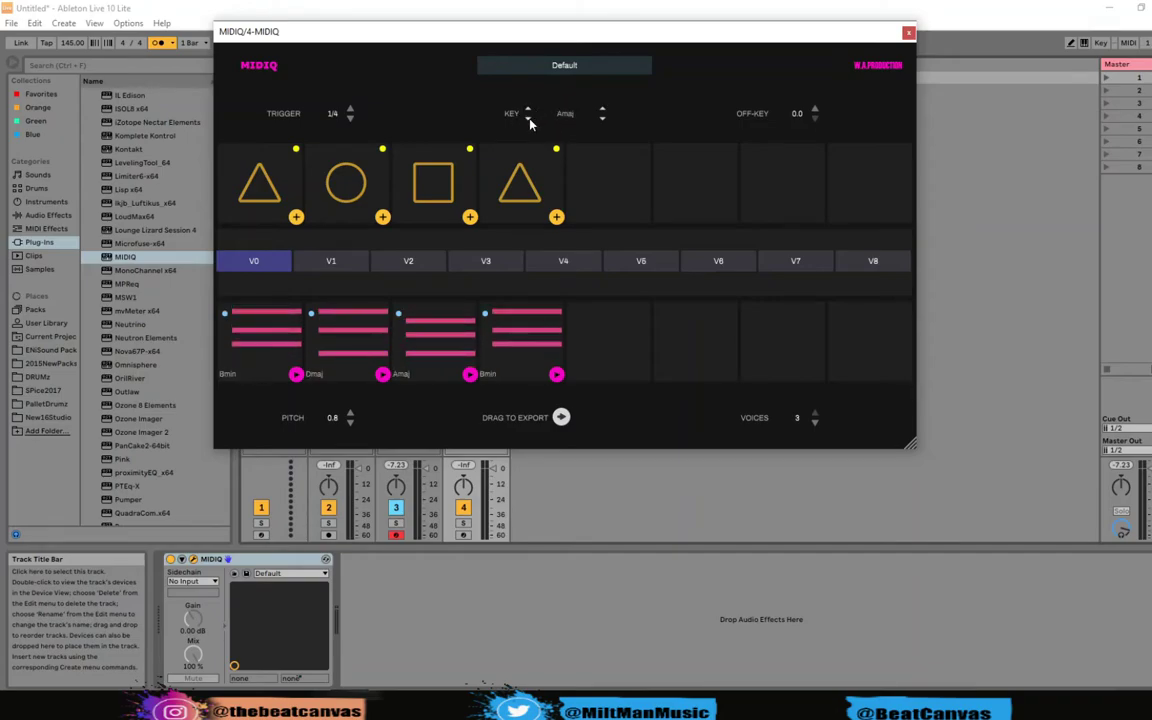
left_click(528, 117)
left_click(528, 117)
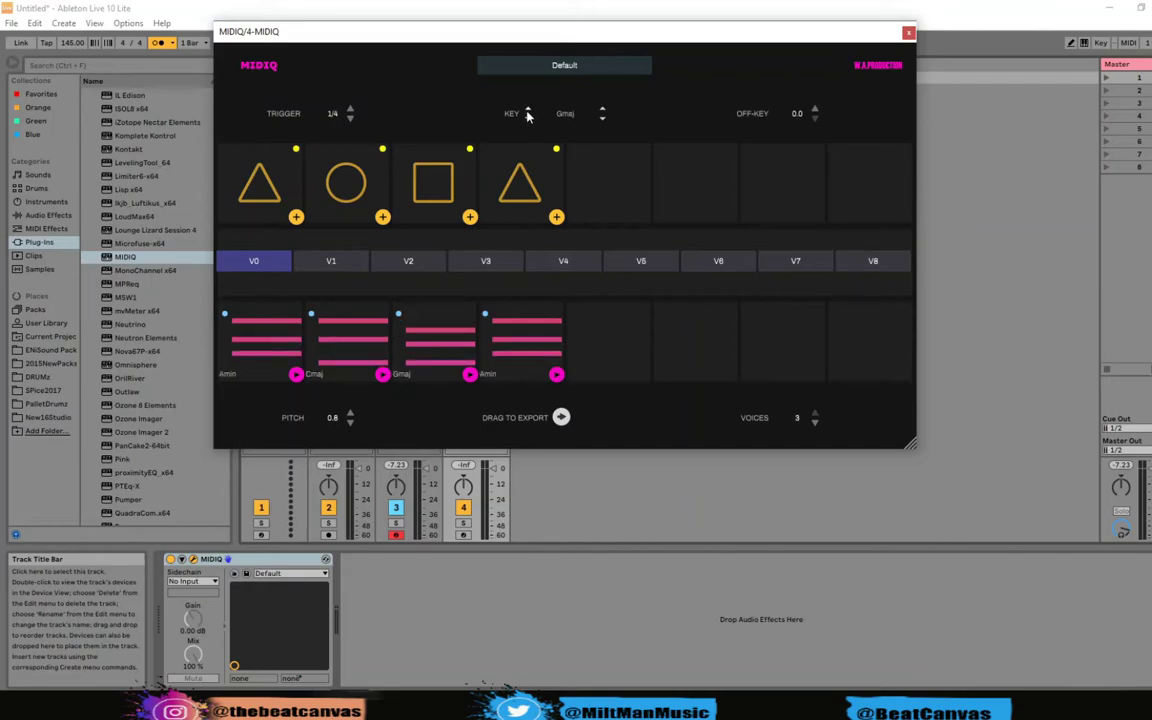
left_click(528, 112)
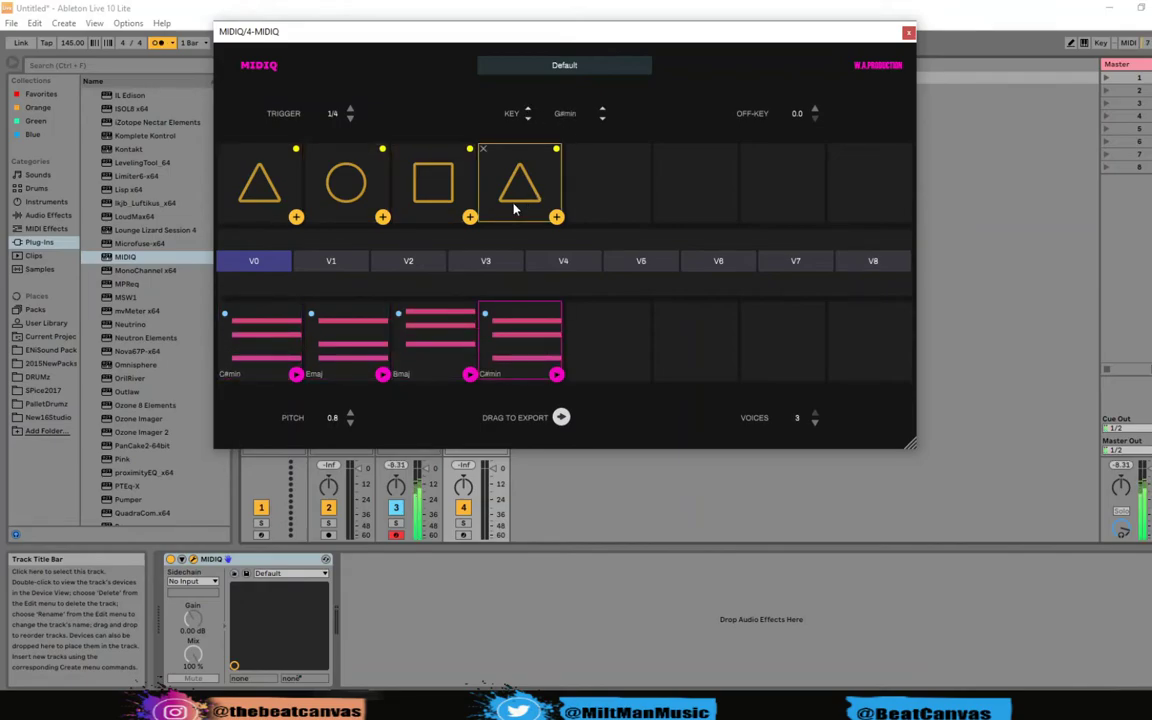
left_click(351, 110)
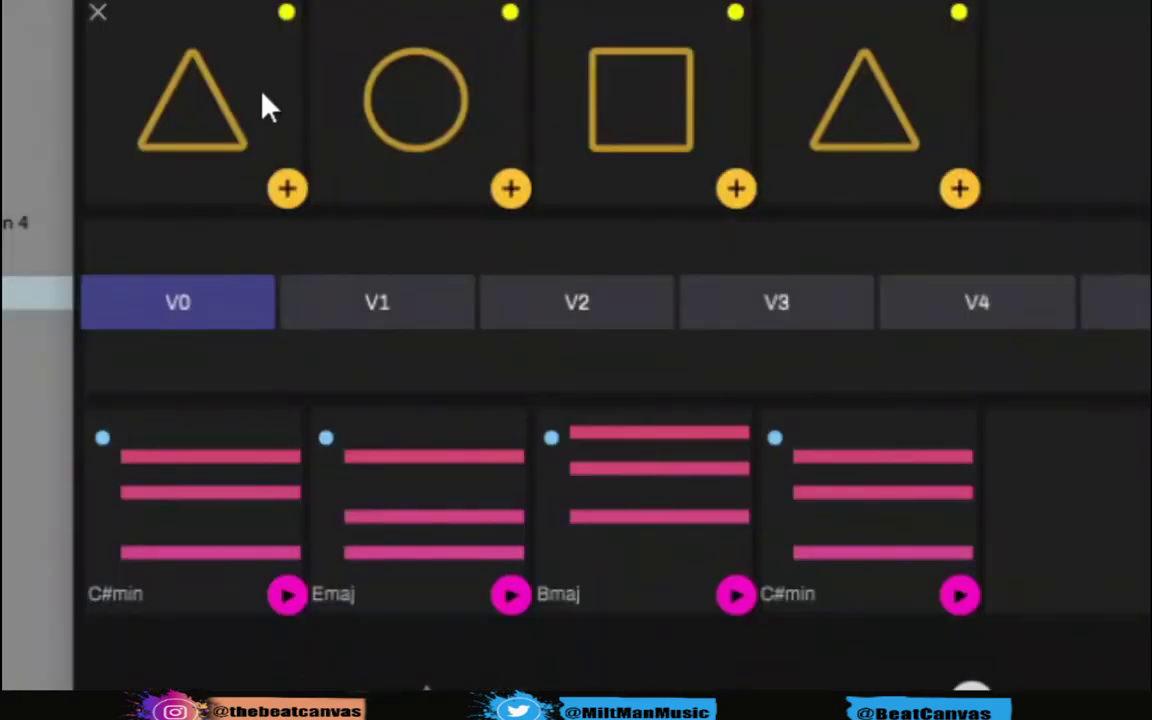
Change the first MIDIQ shape to a hexagon and the fourth to an octagon, adding a fifth slot after it
left_click(268, 108)
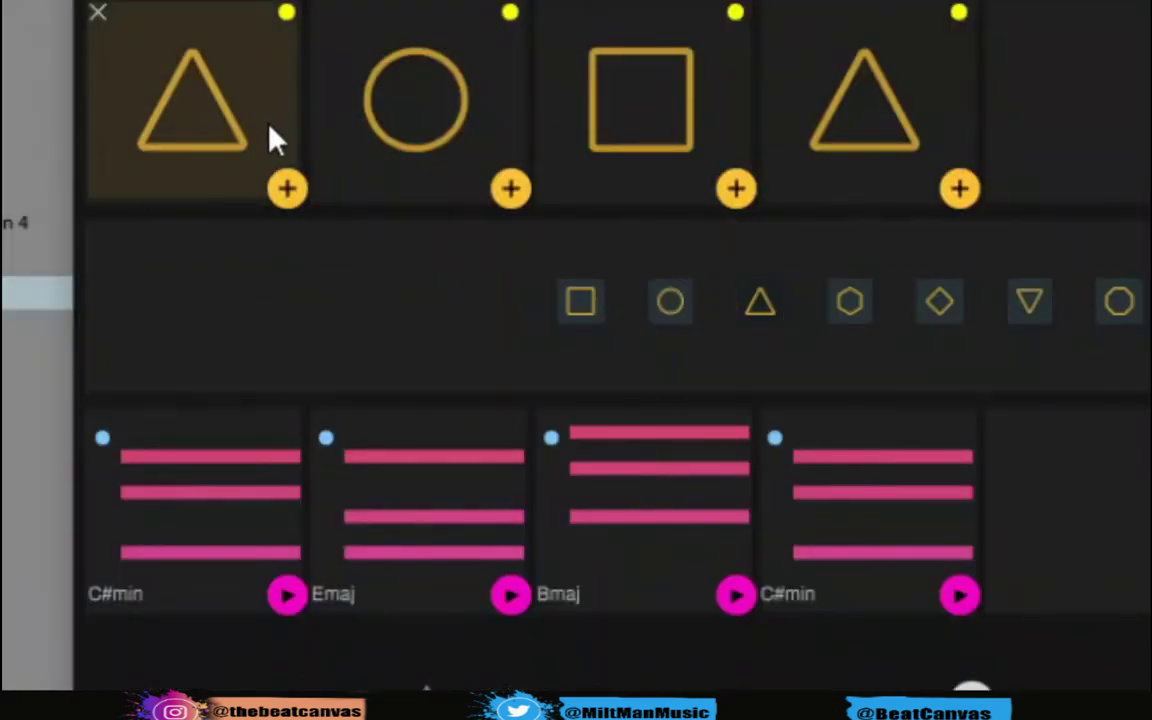
left_click(856, 316)
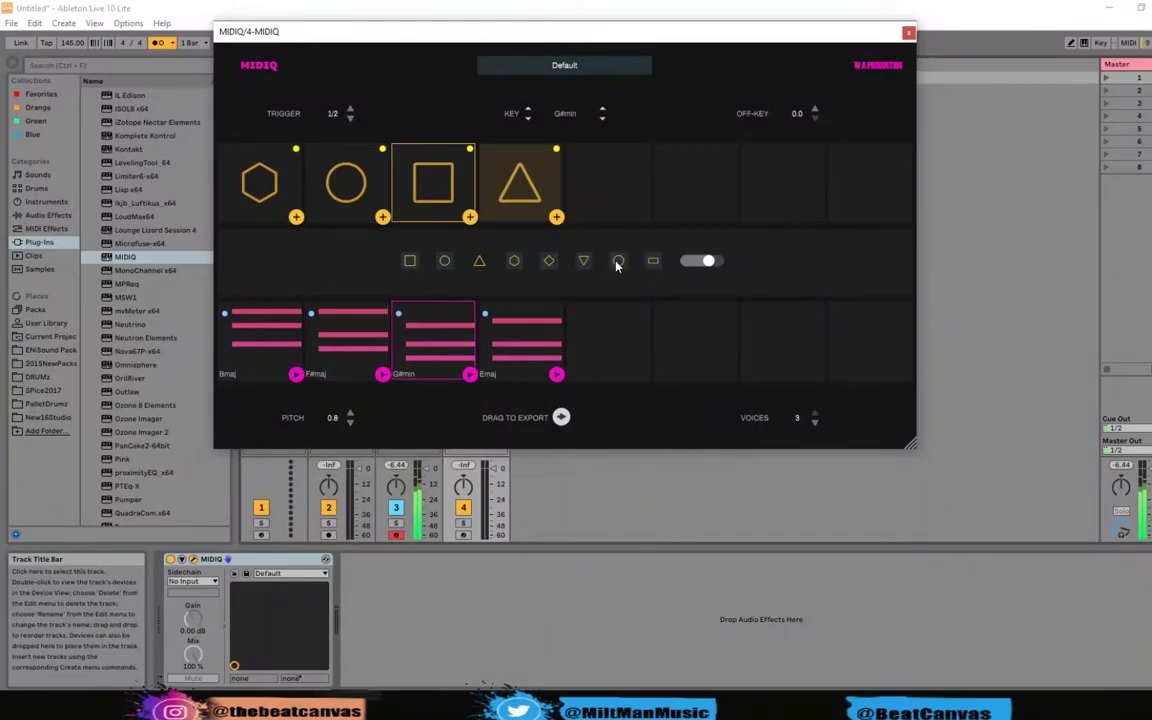
left_click(618, 262)
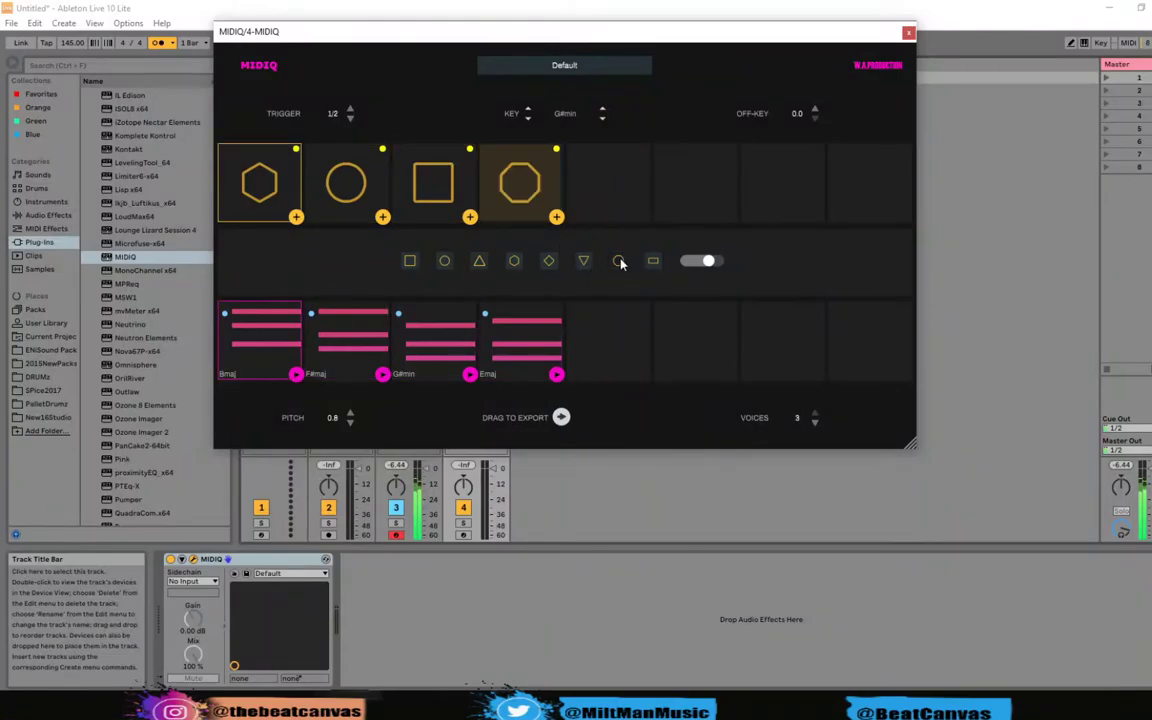
left_click(557, 217)
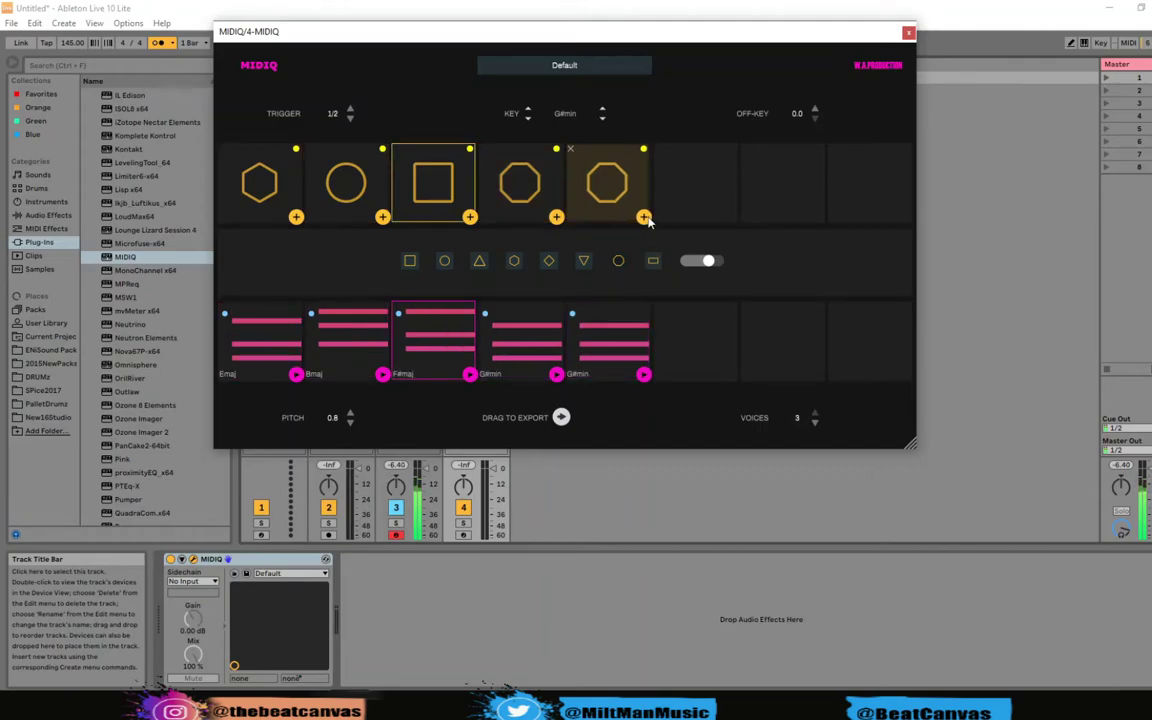
Add a sixth MIDIQ slot with a square shape and a seventh slot with a rectangle shape
left_click(643, 217)
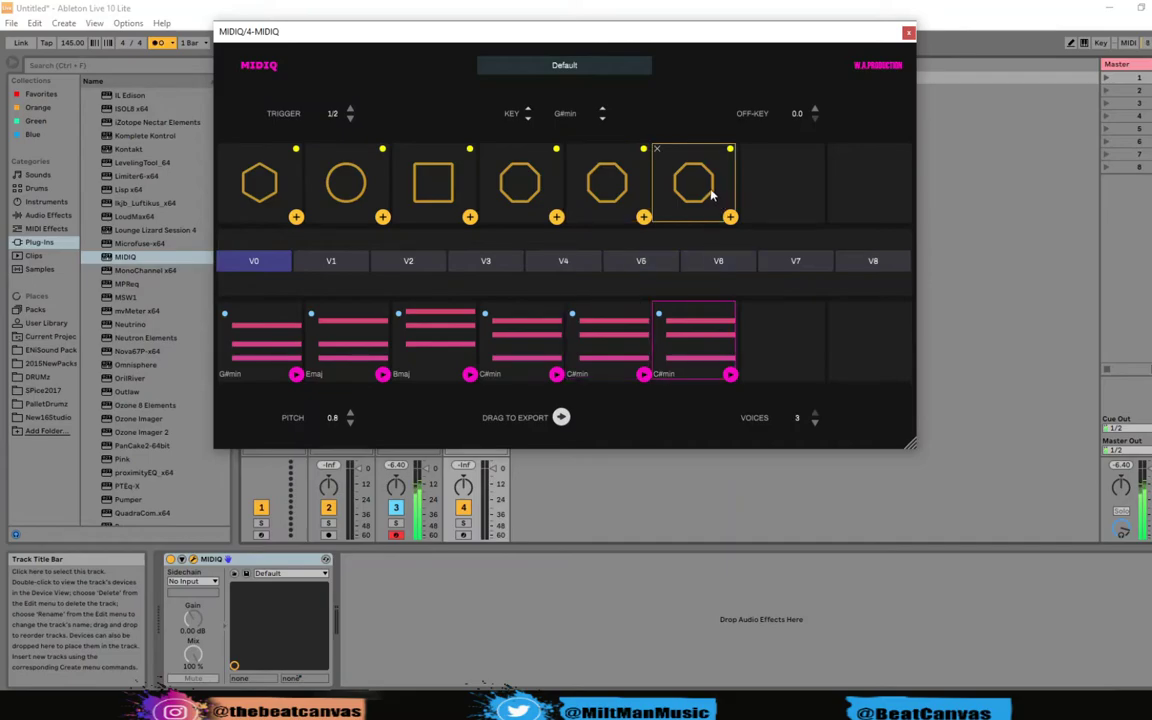
left_click(700, 180)
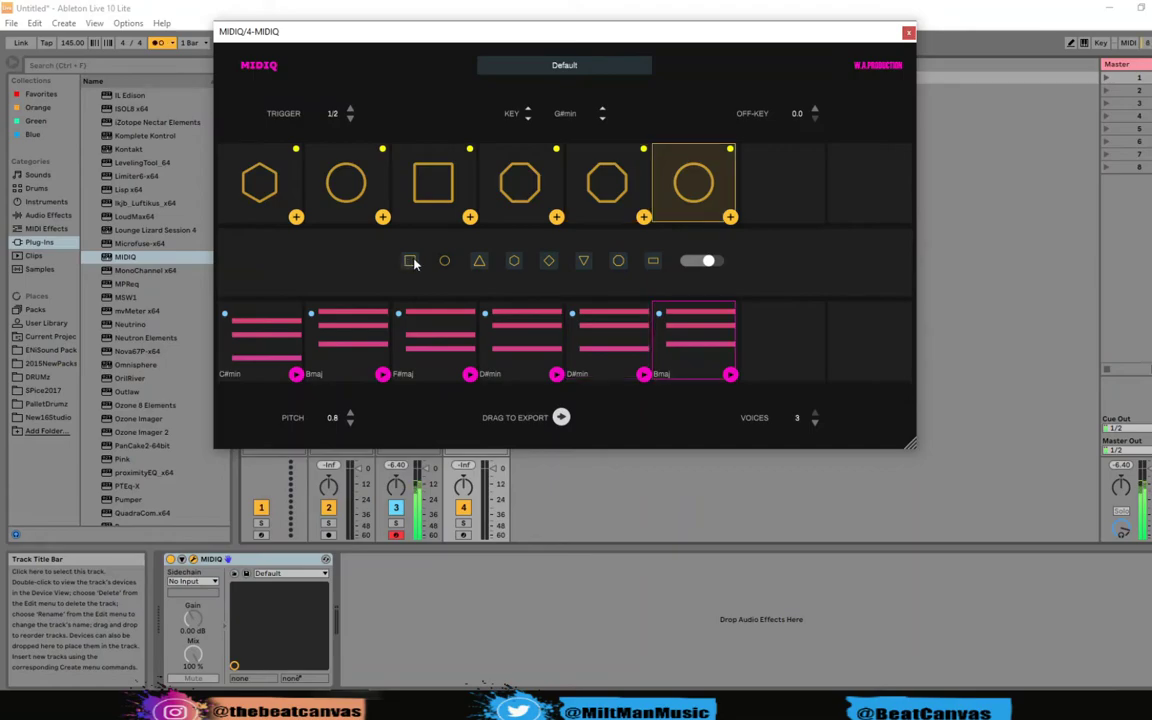
left_click(412, 261)
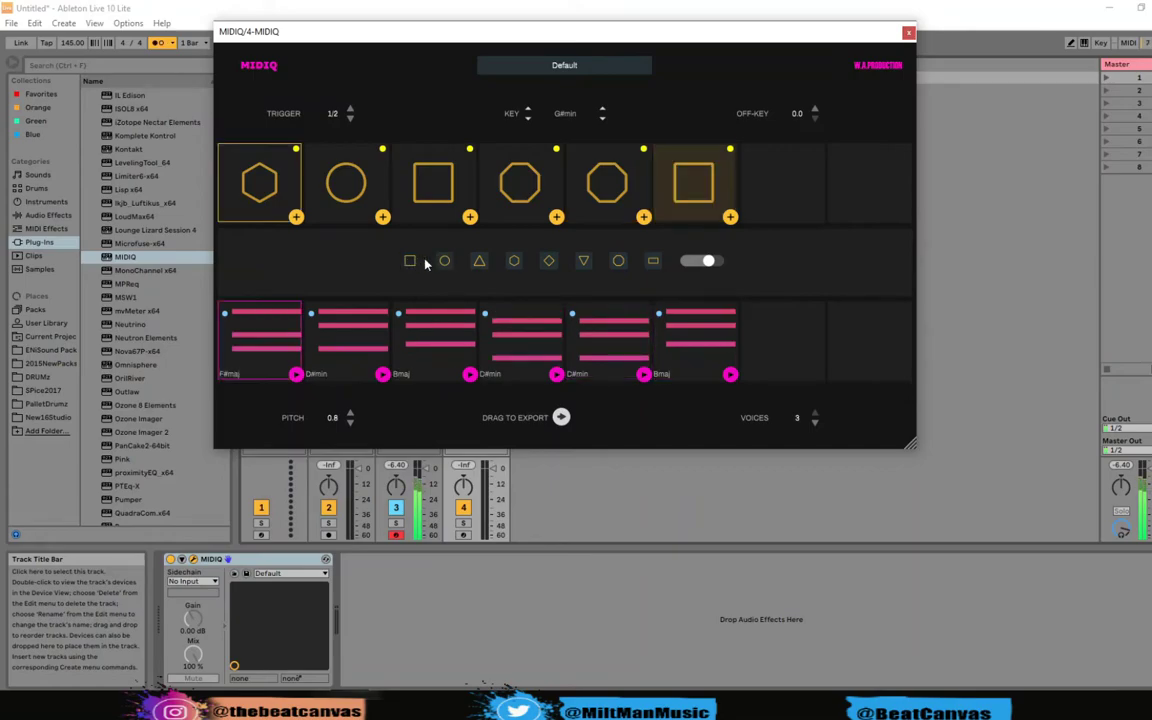
left_click(730, 217)
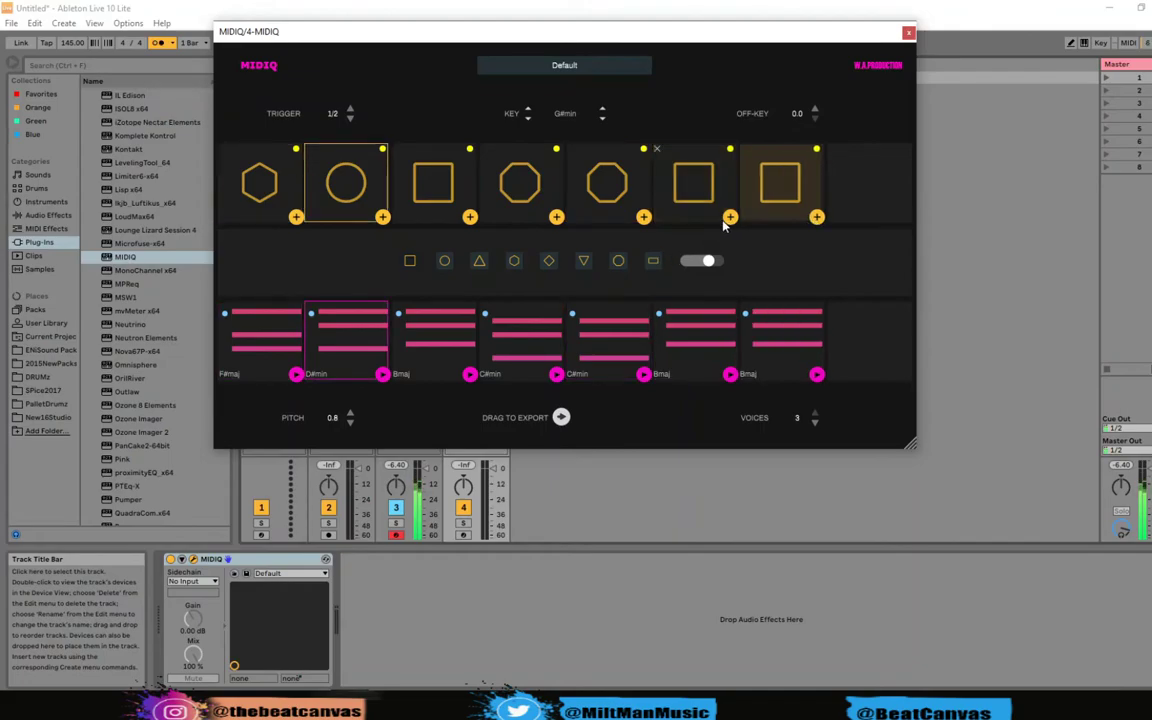
left_click(655, 263)
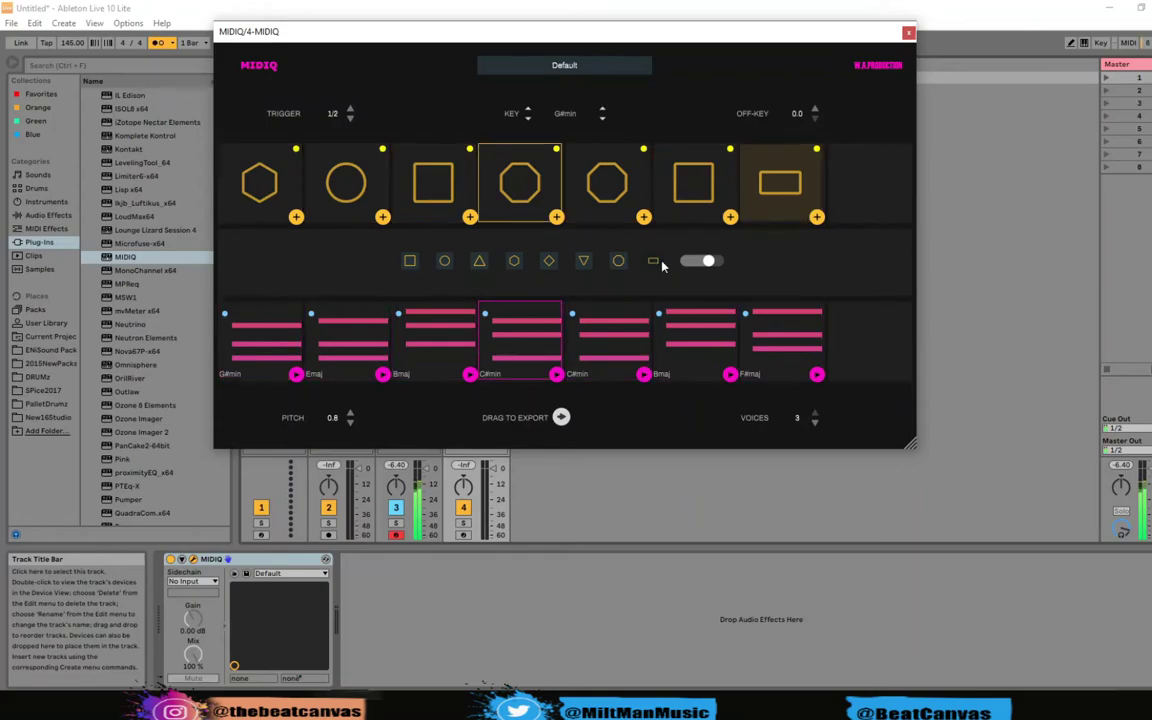
Manually override the seventh MIDIQ chord, locking its slot and changing the chord to Gmaj
left_click(758, 378)
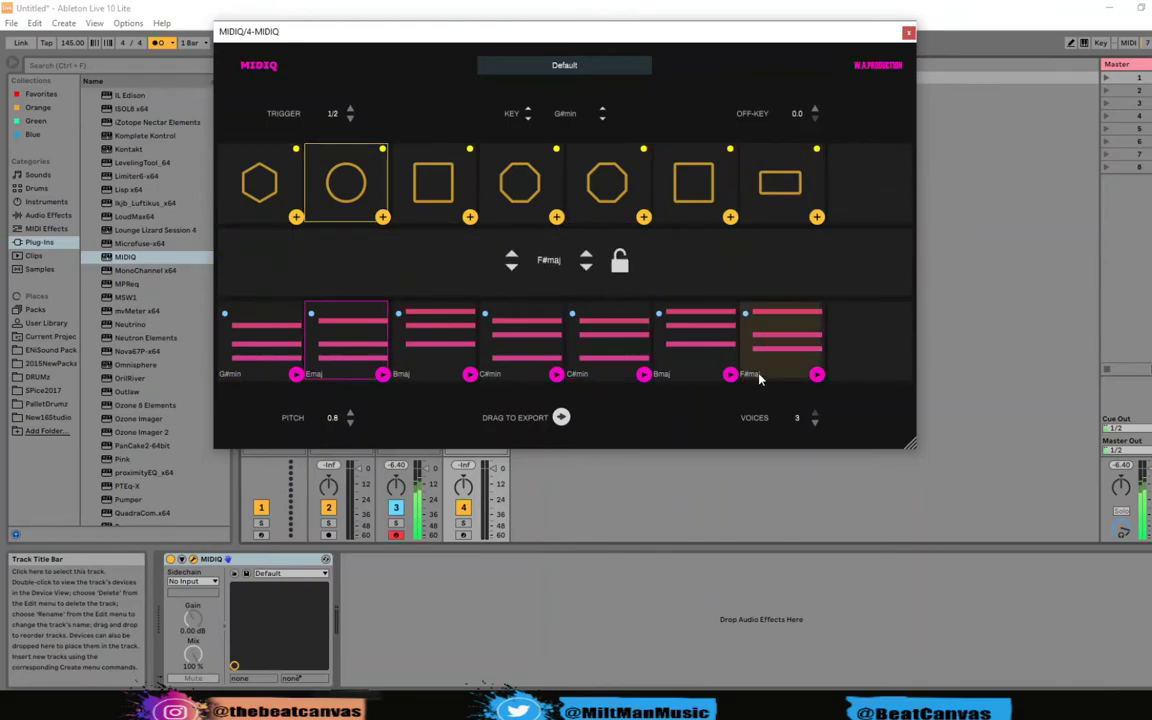
left_click(511, 268)
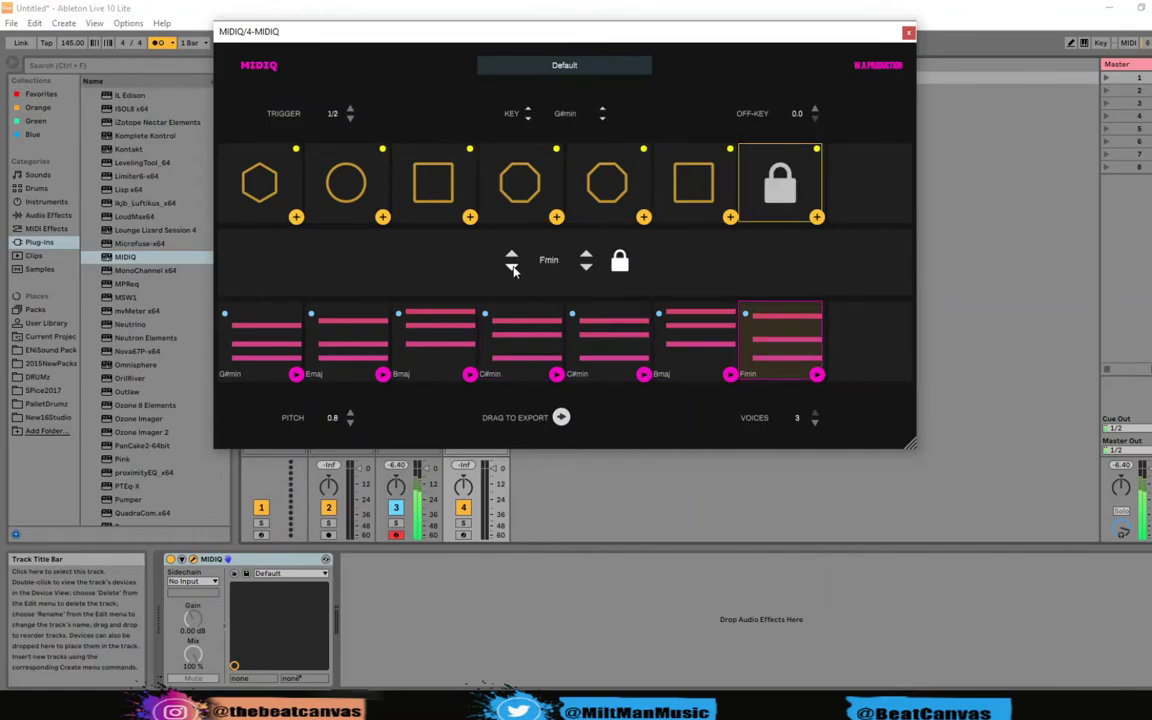
left_click(511, 258)
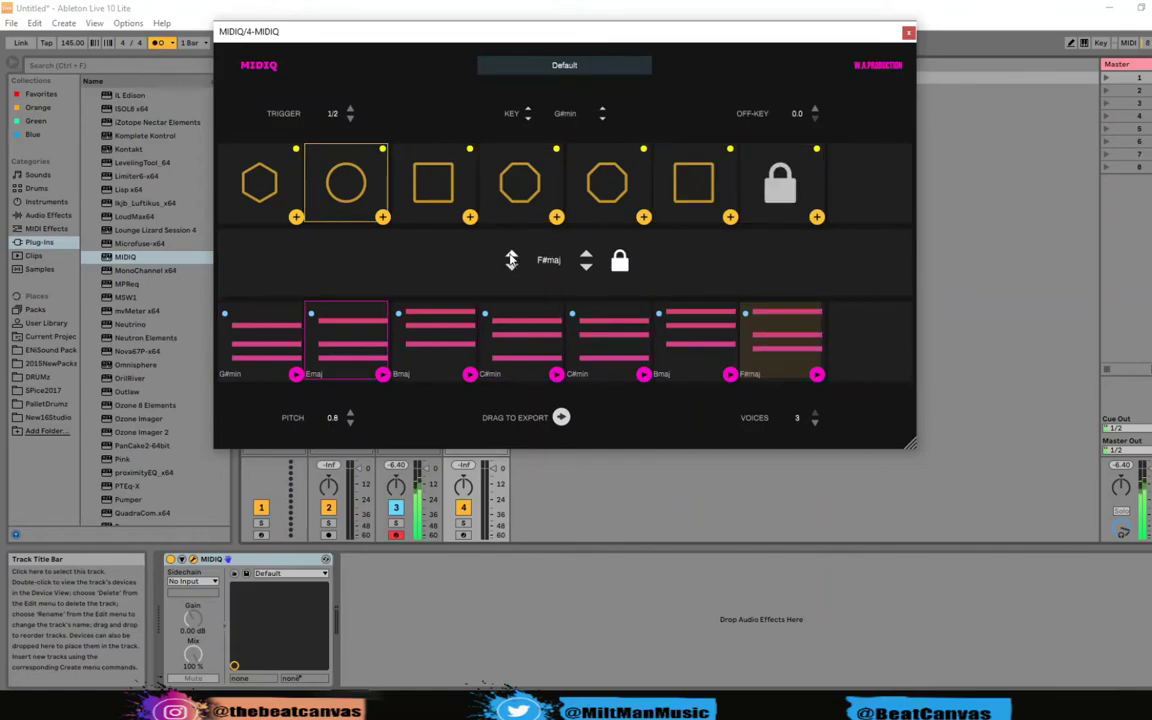
left_click(511, 259)
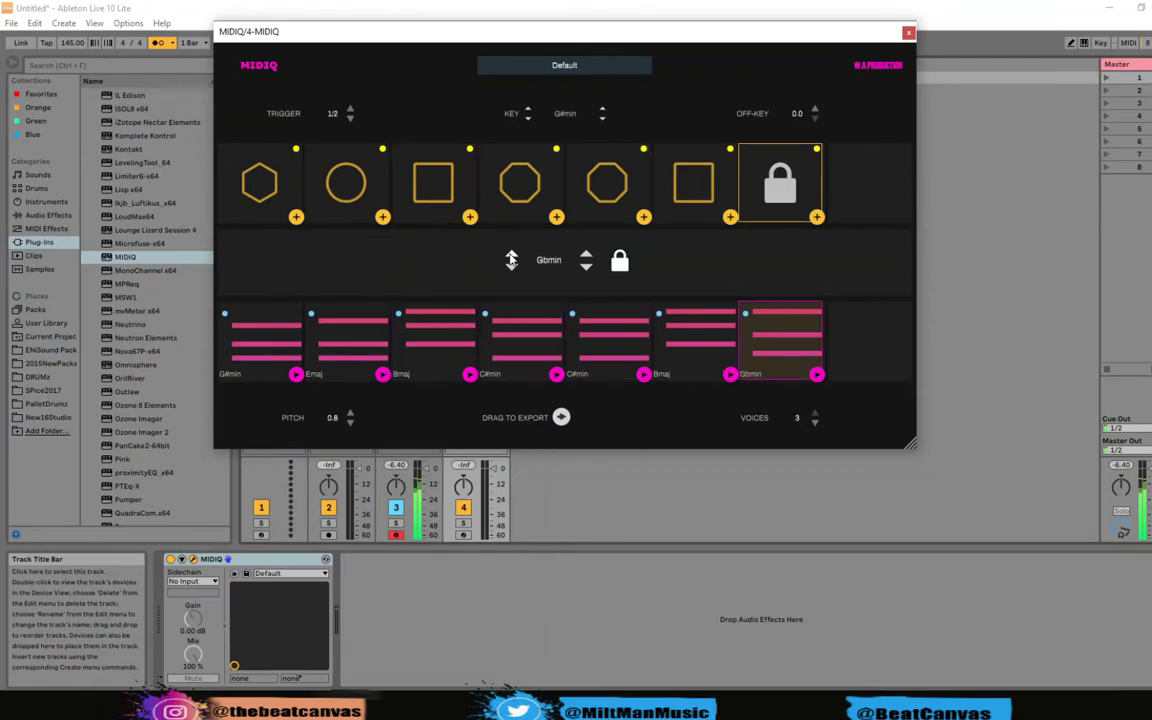
left_click(511, 259)
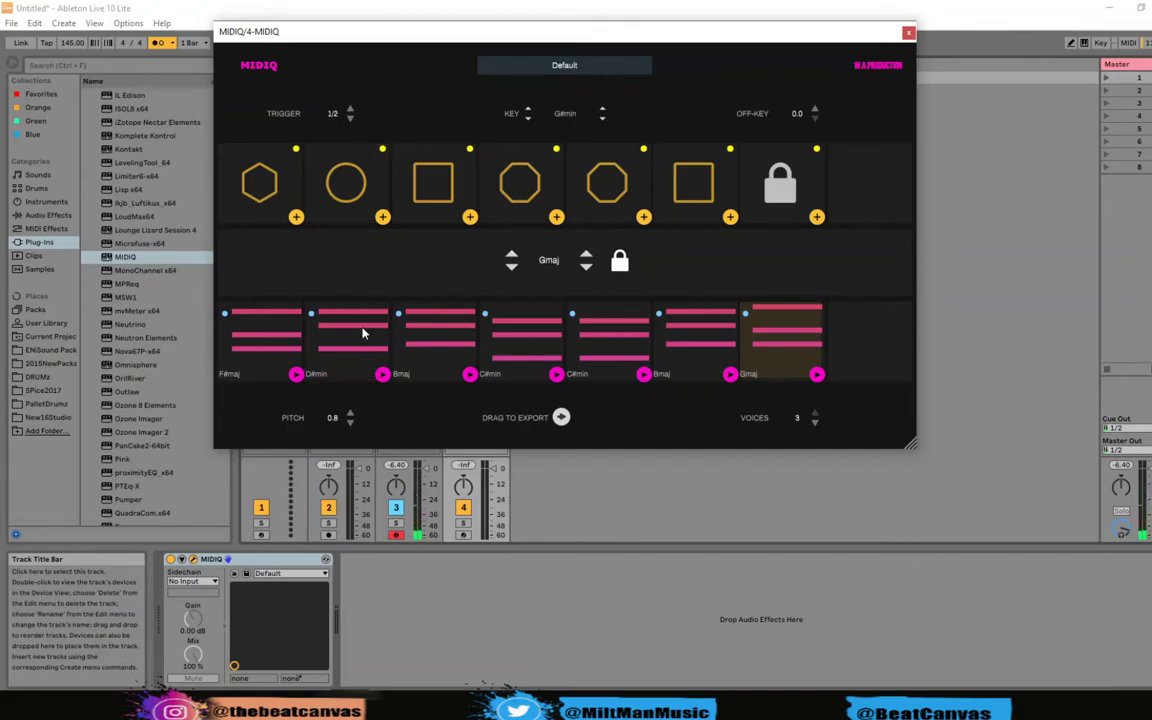
Switch to Chrome and open the Interactive Circle of Fifths page at randscullard.com/CircleOfFifths
mouse_move(222, 203)
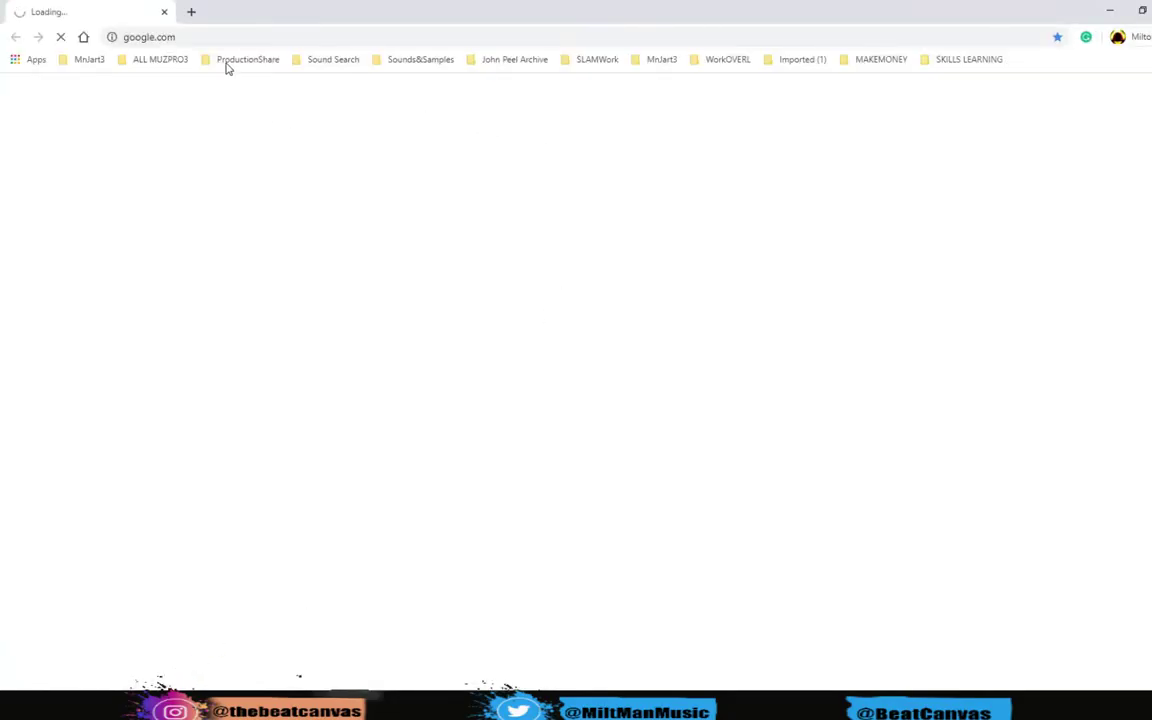
left_click(205, 37)
type("in")
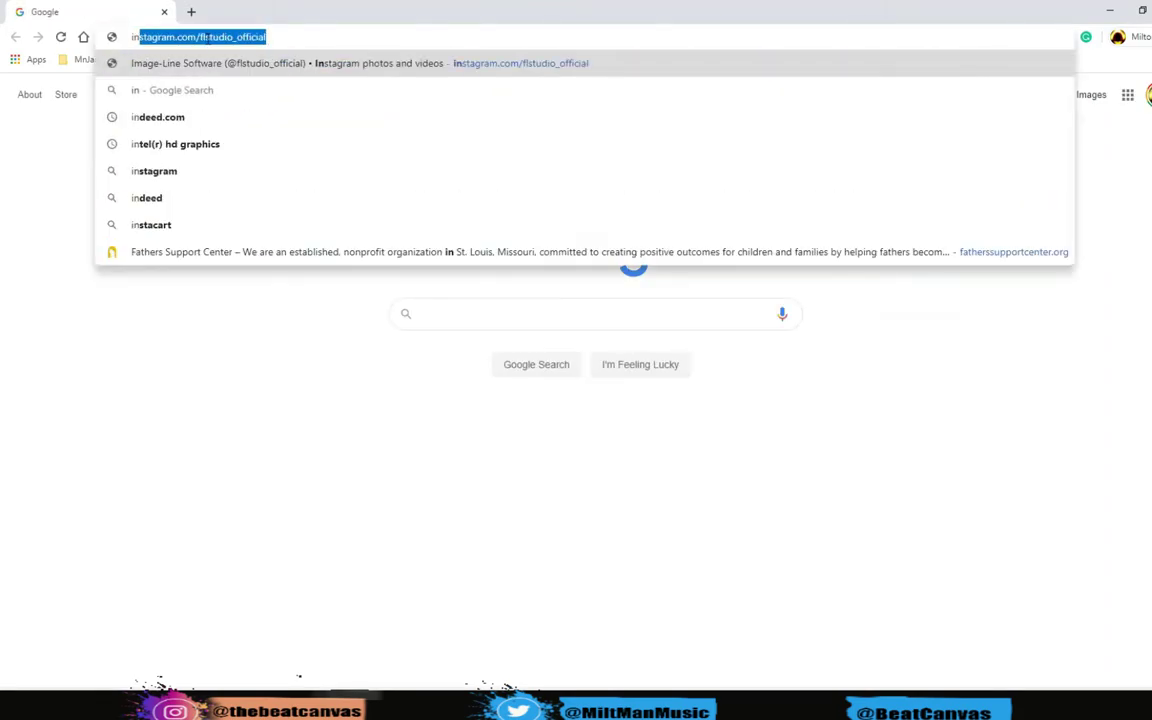
type("ter")
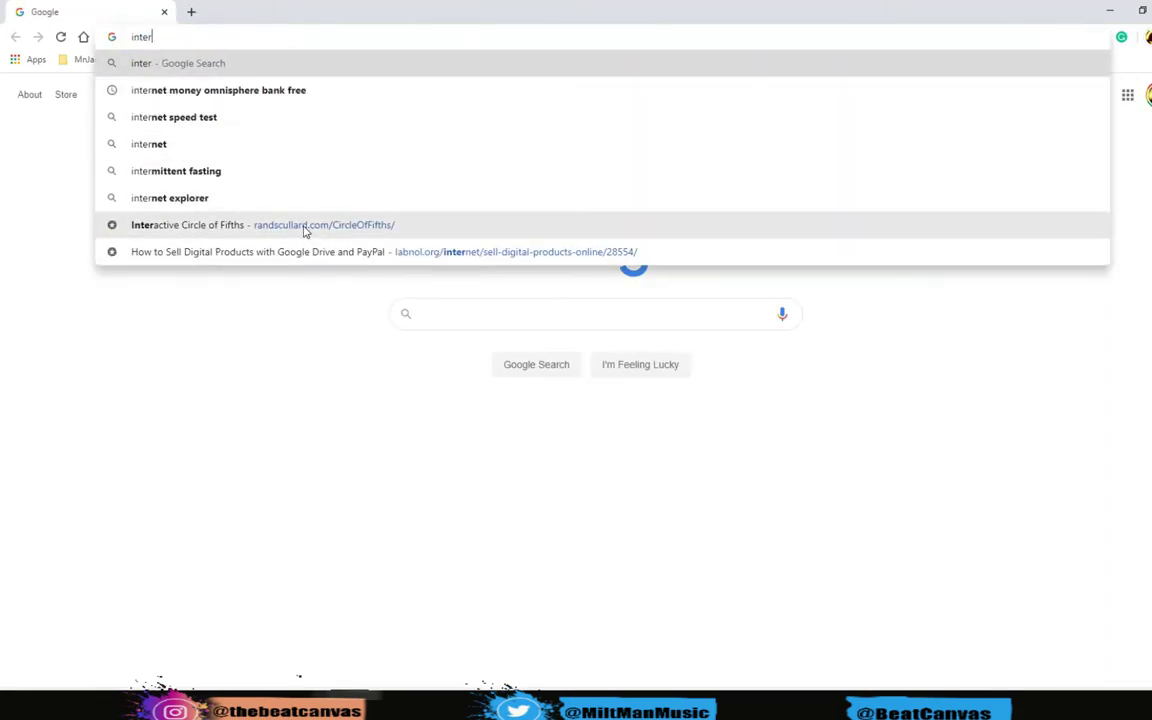
left_click(305, 229)
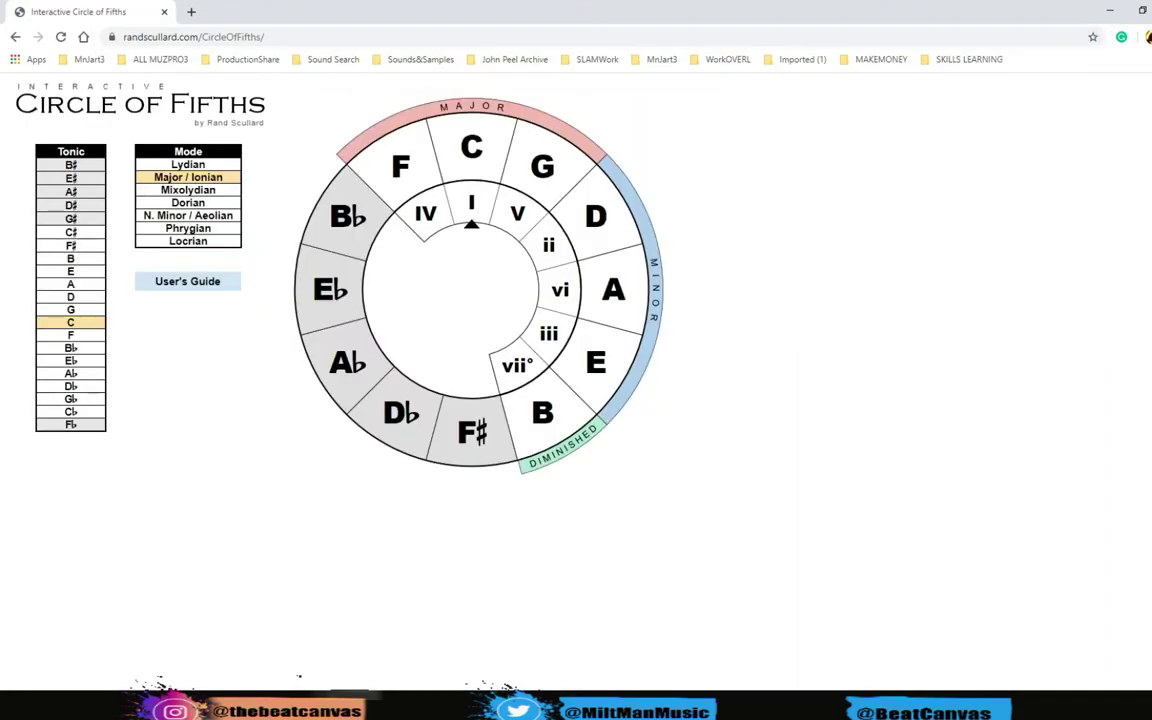
Show the G♯ tonic in N. Minor / Aeolian mode on the Circle of Fifths to check the key's chords
key("alt+Tab")
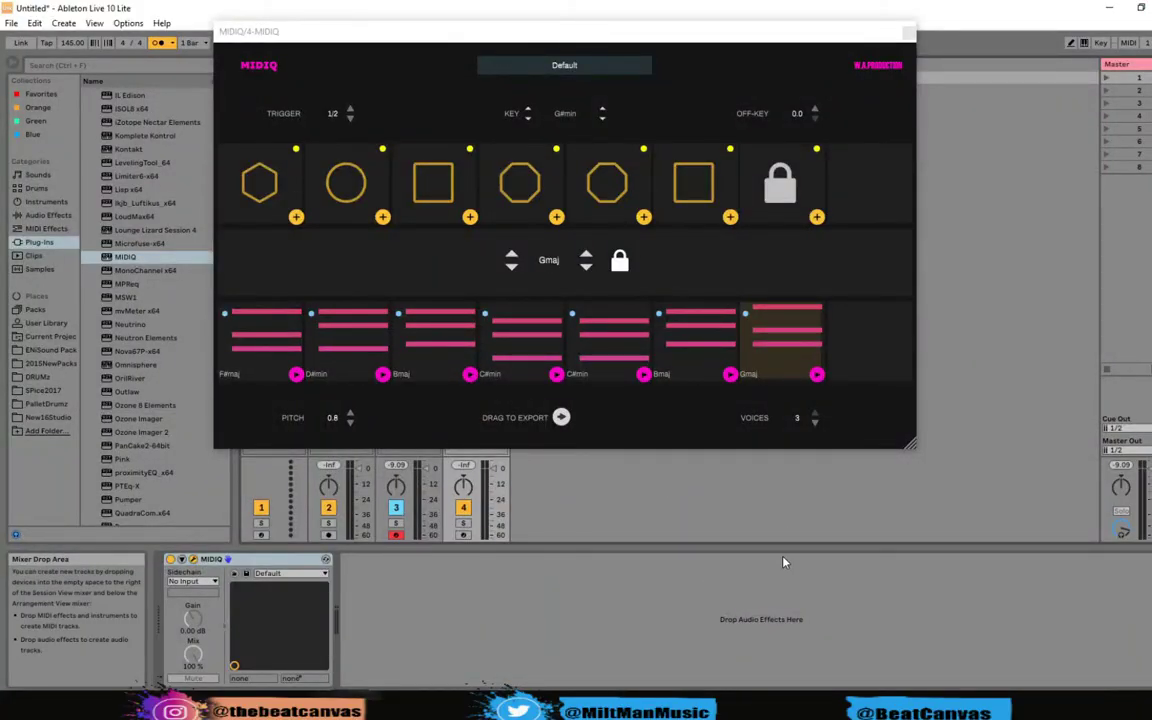
key("alt+Tab")
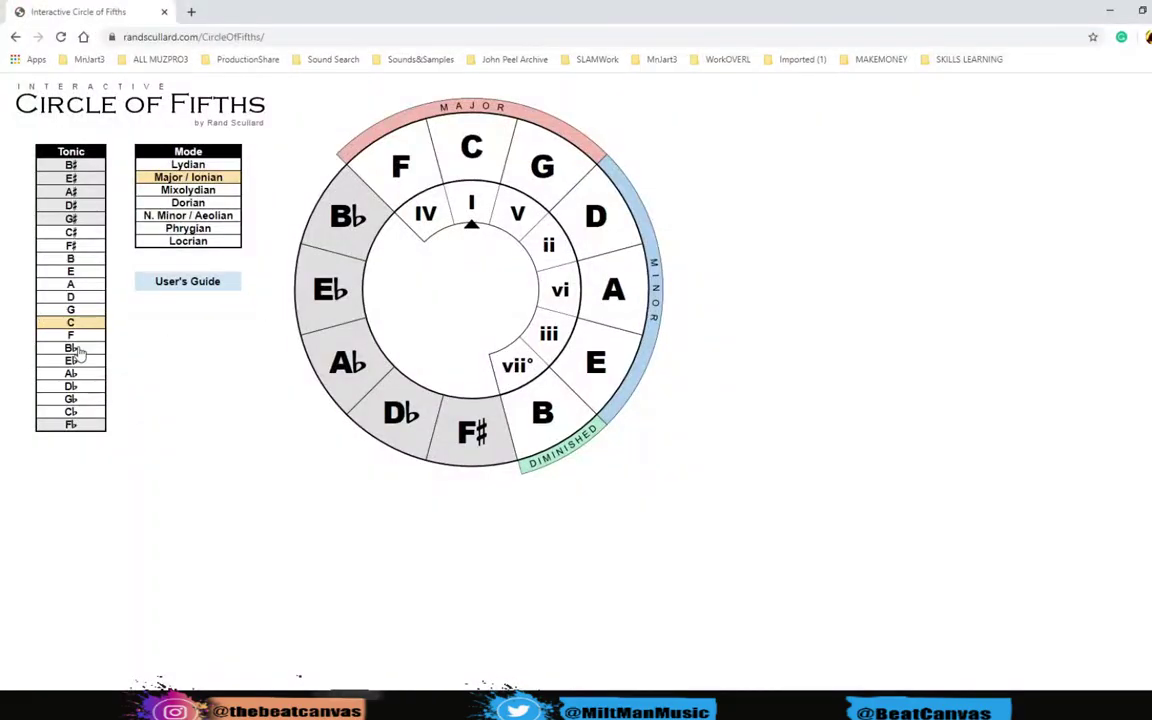
left_click(76, 219)
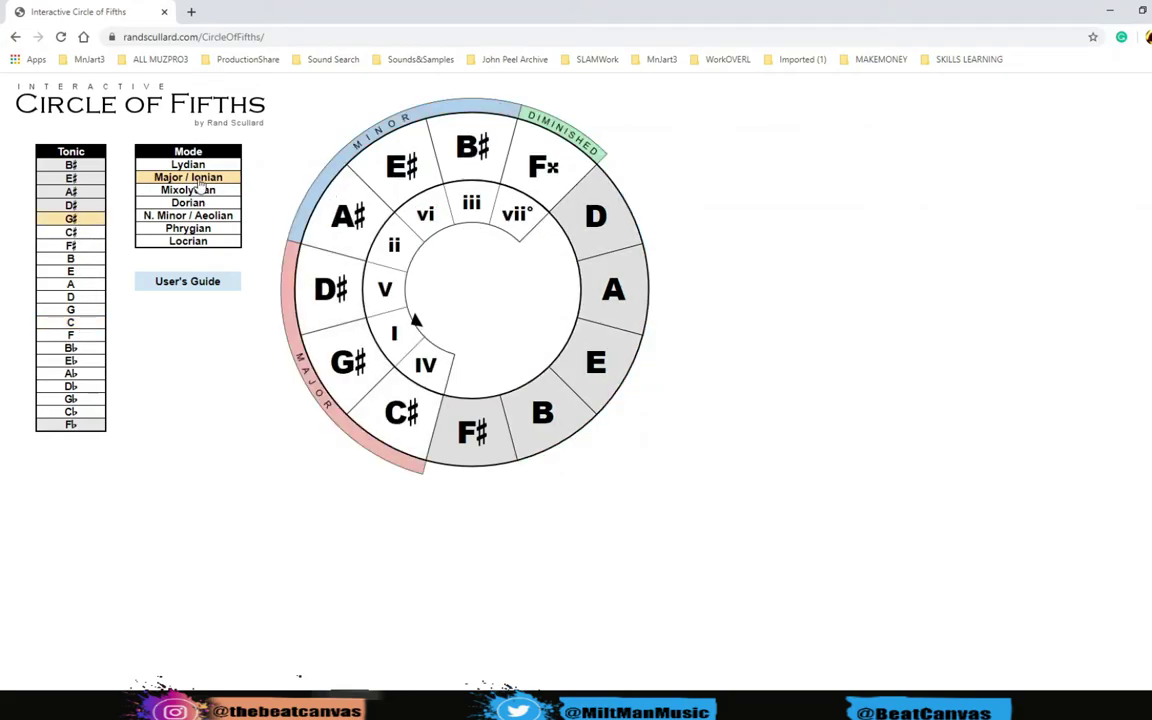
left_click(186, 215)
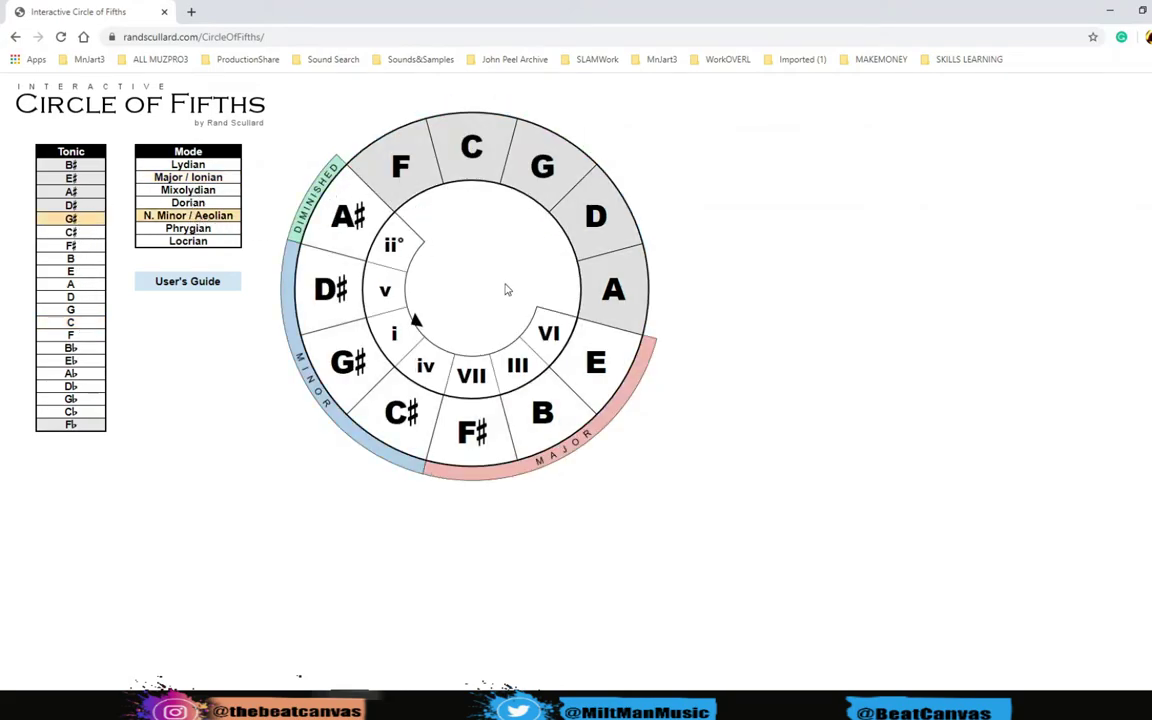
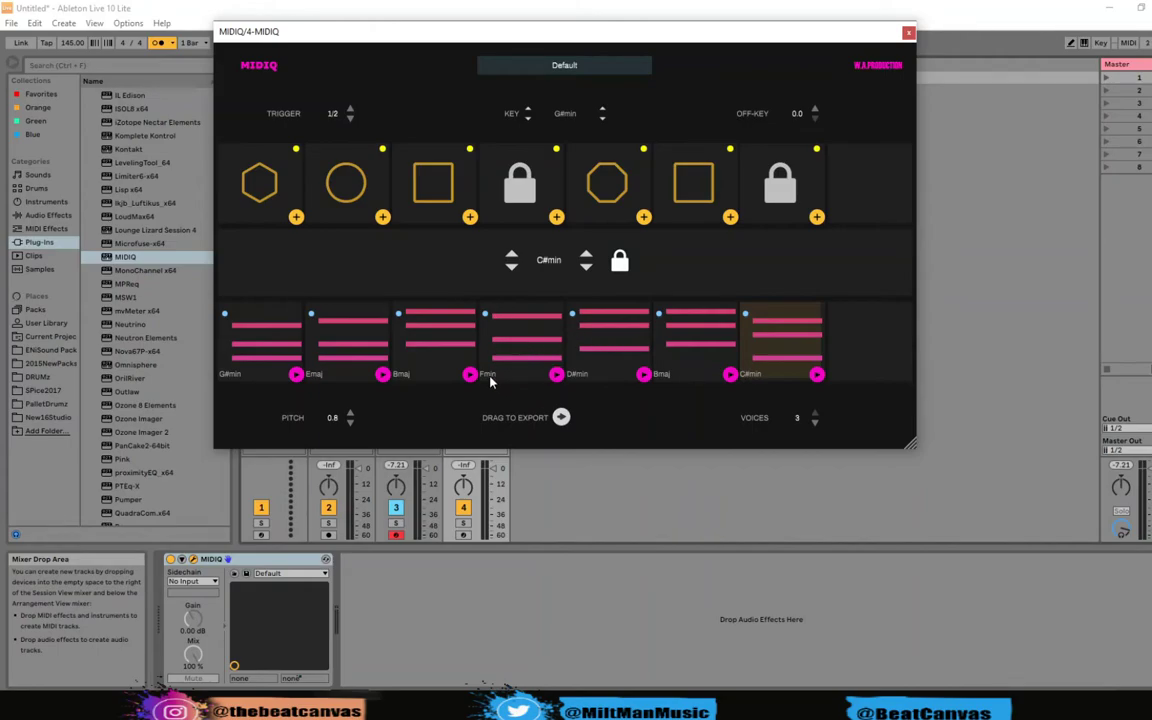
Change the locked fourth MIDIQ chord to A#maj
left_click(512, 345)
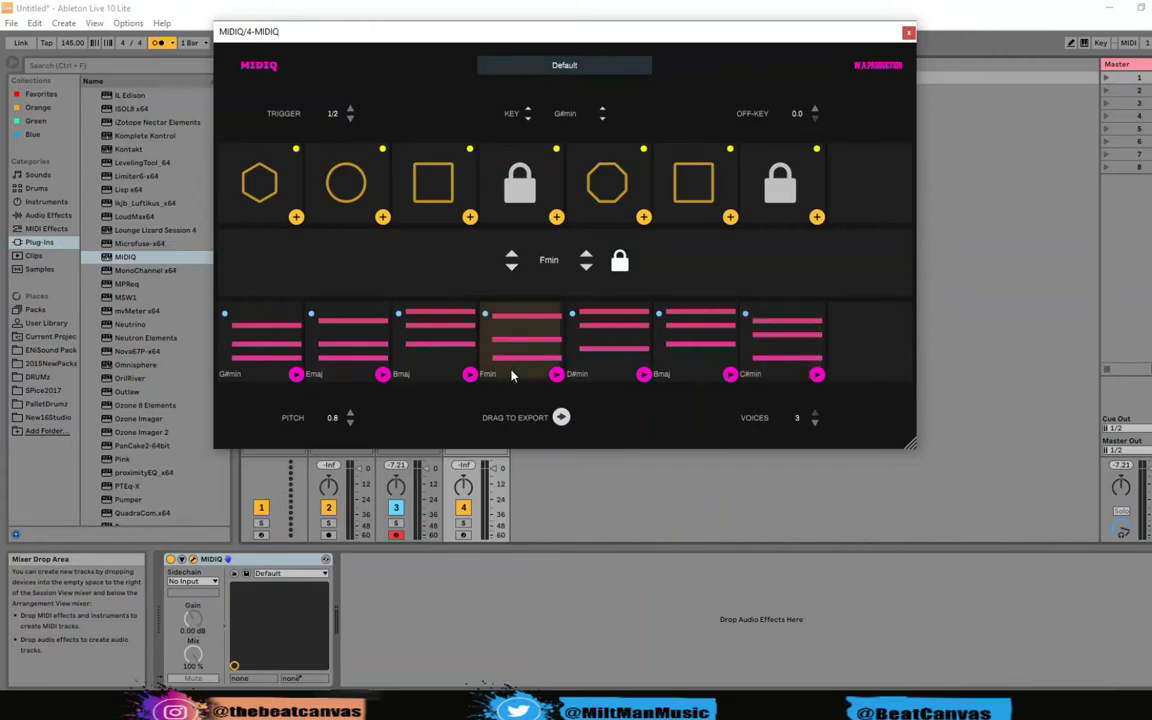
left_click(511, 256)
left_click(511, 256)
left_click(511, 256)
left_click(512, 259)
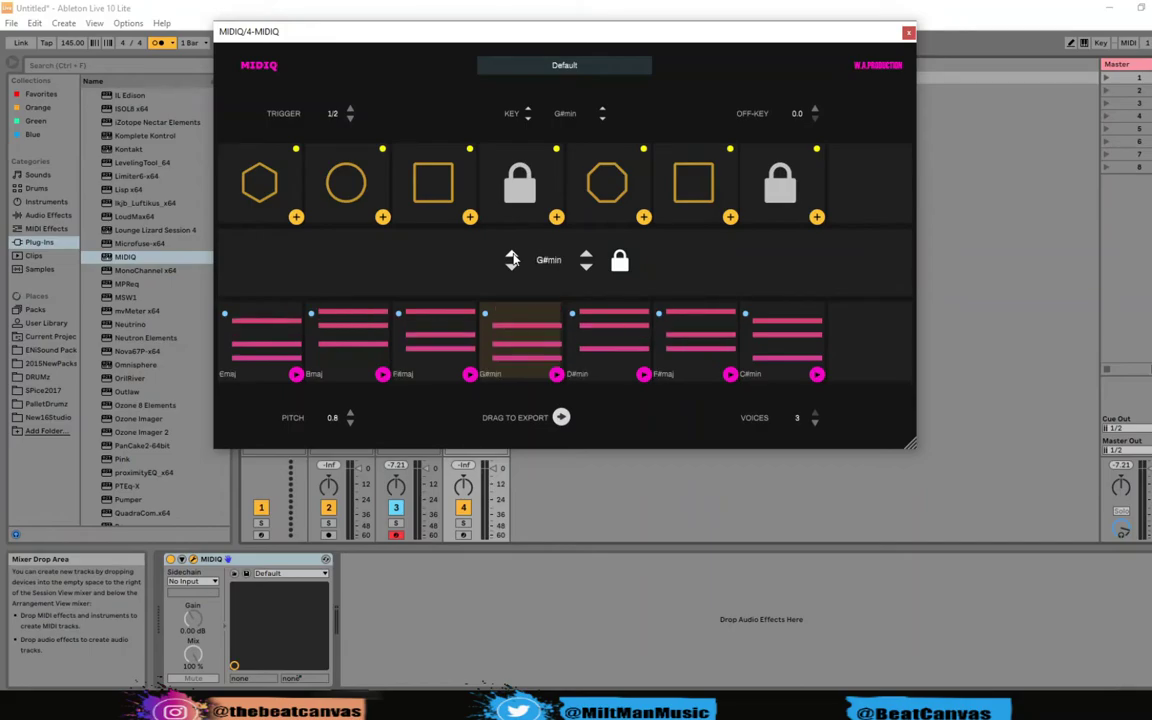
left_click(512, 259)
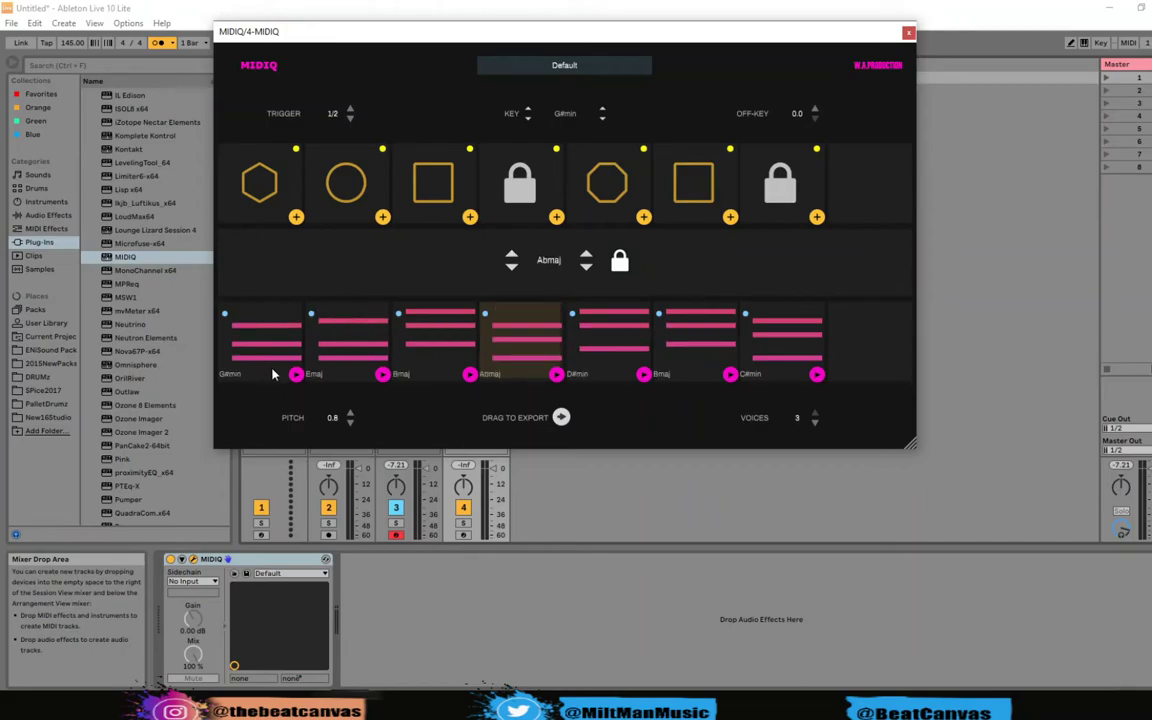
left_click(512, 259)
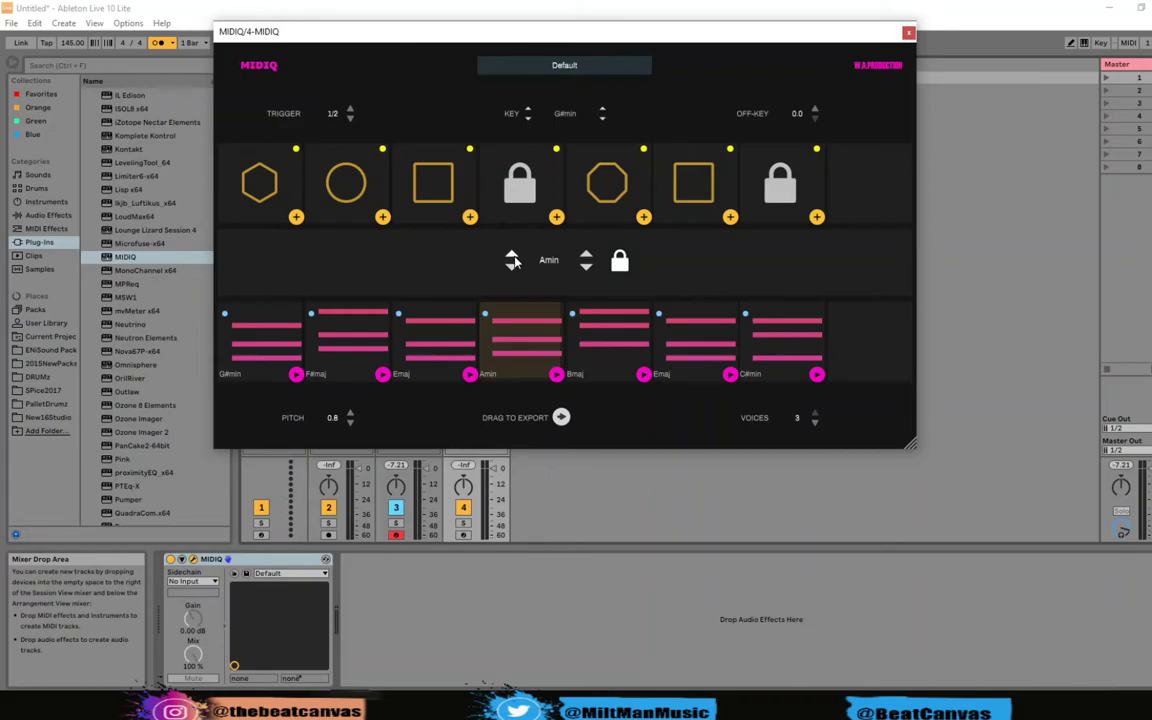
left_click(512, 270)
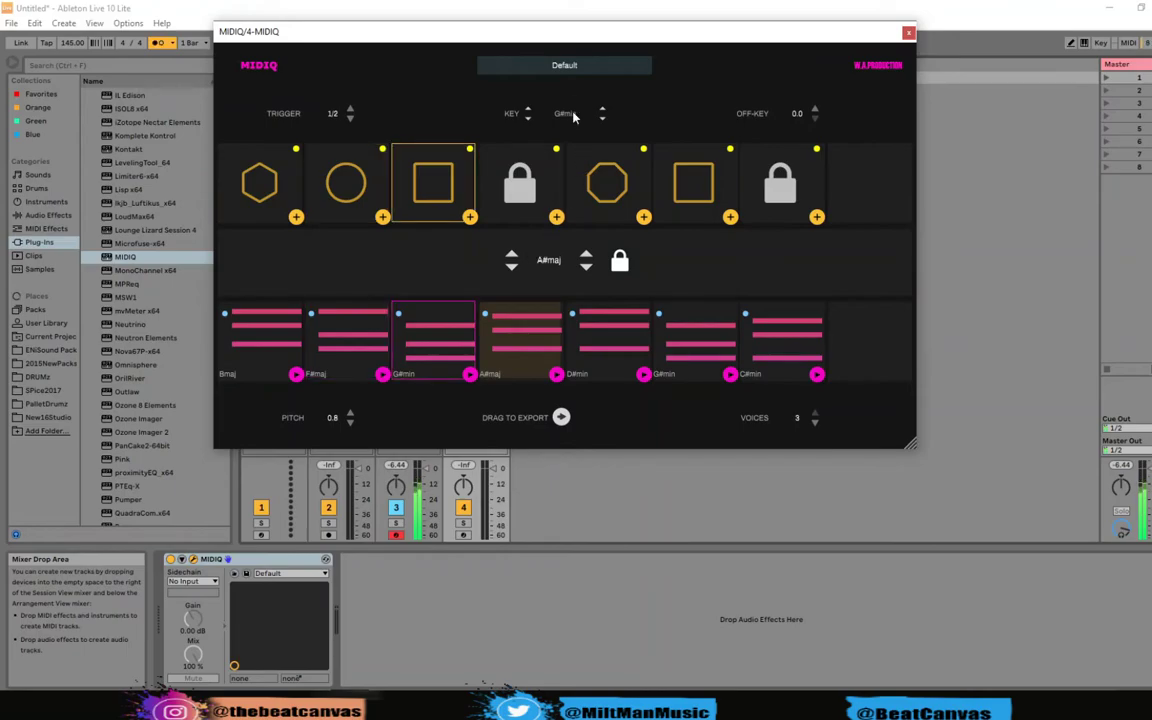
Move the MIDIQ window clear of the track headers and add an eighth slot with a locked Emaj chord
left_click_drag(581, 39, 660, 163)
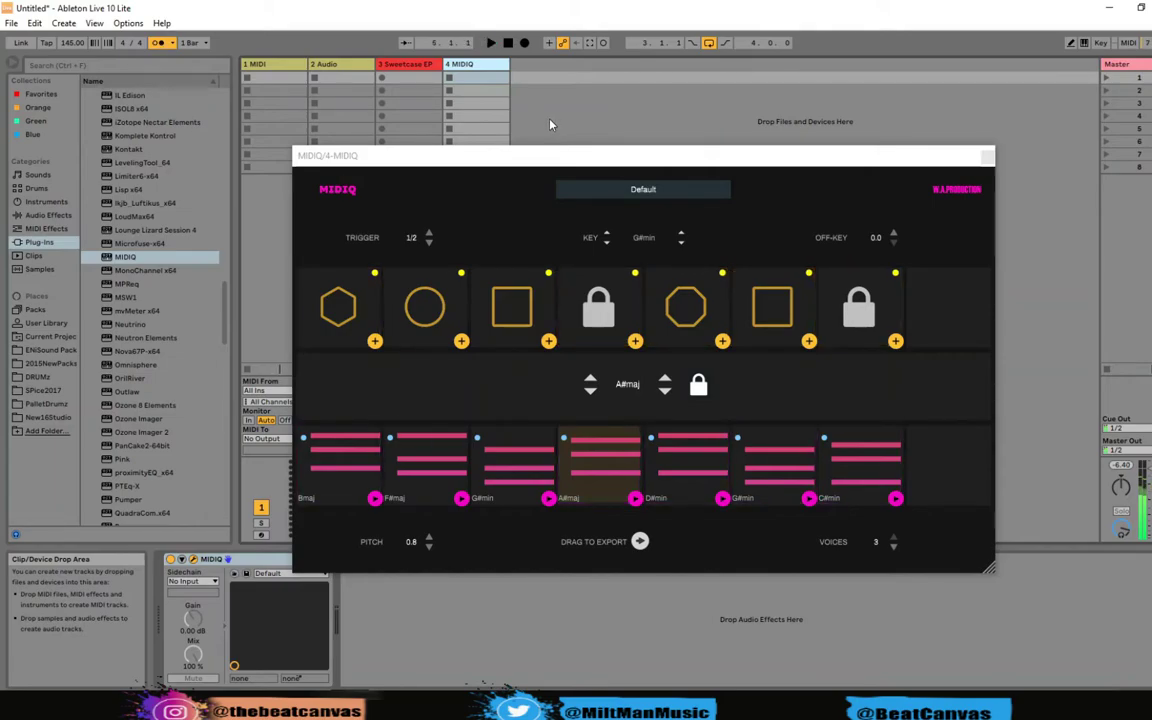
left_click(591, 391)
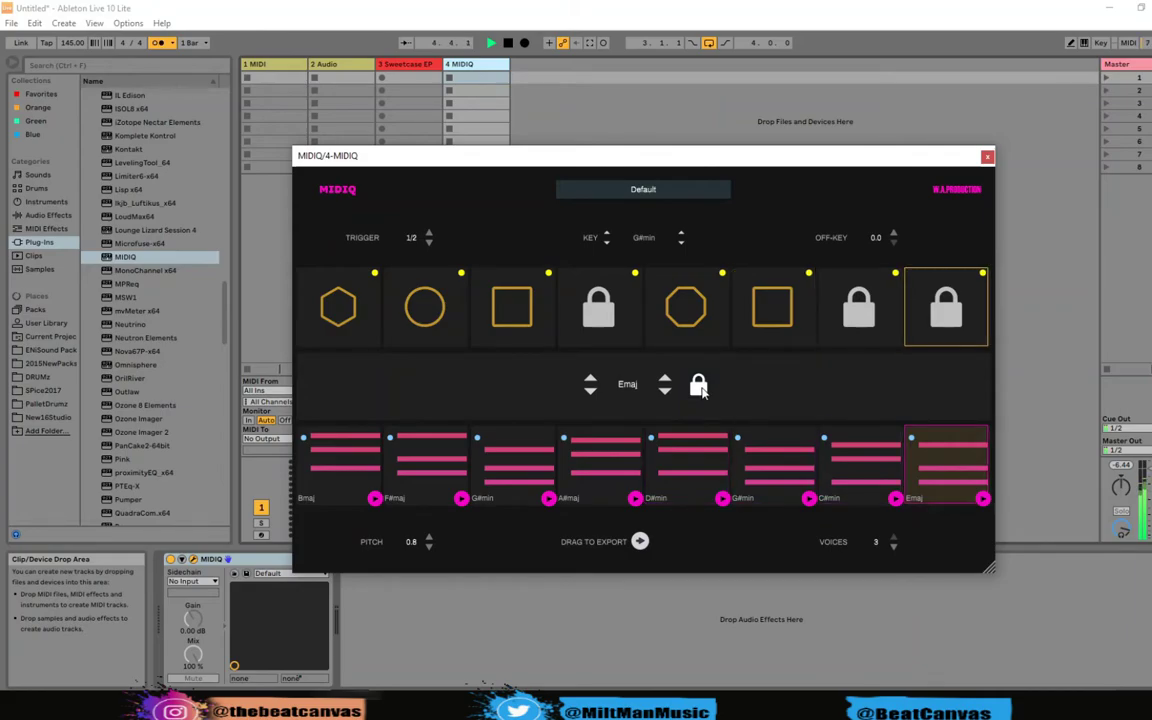
key("space")
Rename the MIDIQ track as G#min/A#maj
left_click(533, 139)
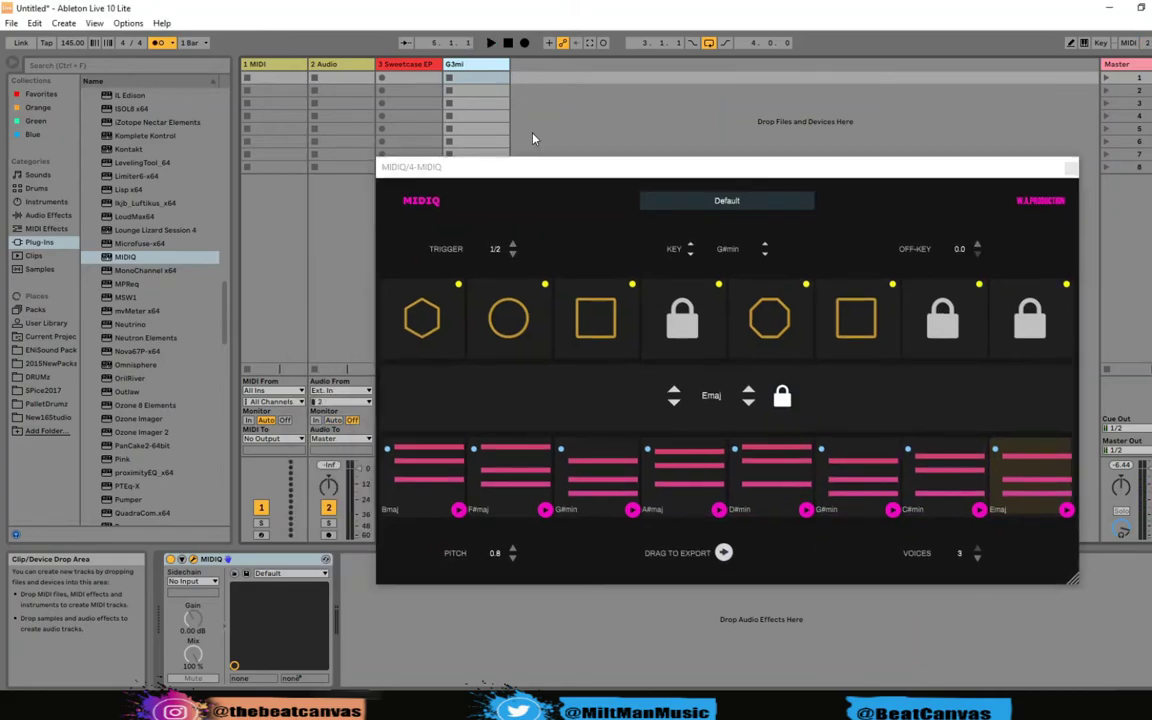
type("#min/A#maj")
left_click(430, 78)
key("Return")
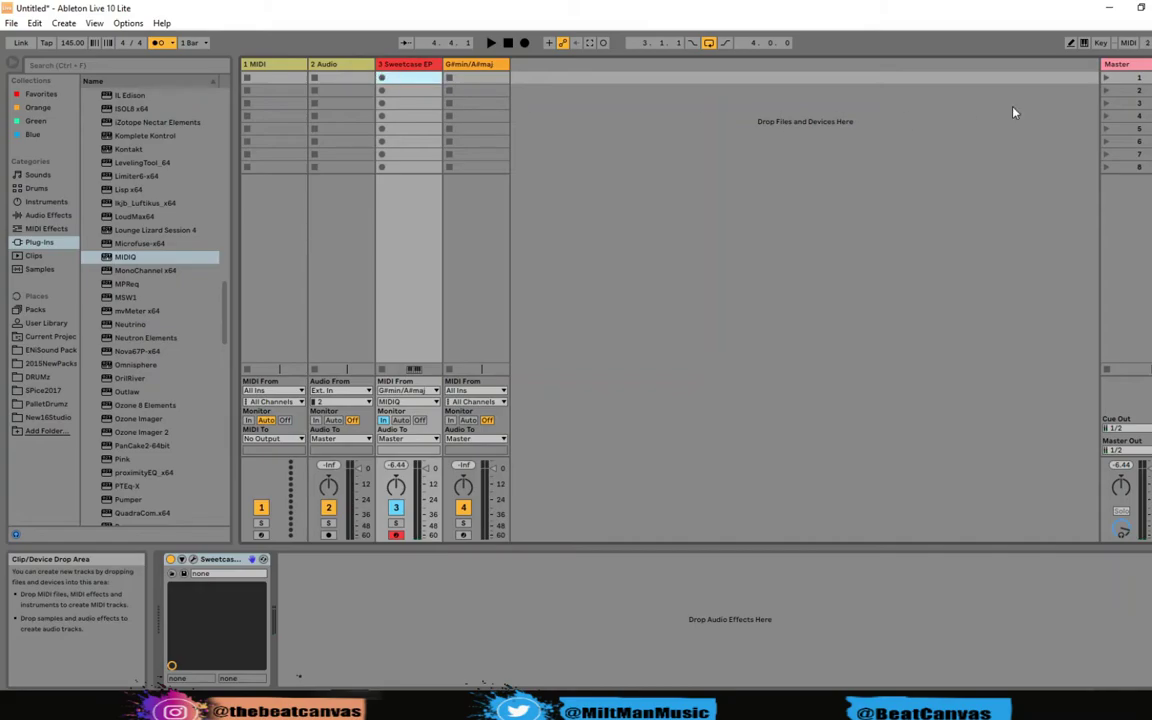
Record eight bars of the generated chords onto the Sweetcase EP track in the Arrangement View and open the recorded clip's notes
key("Tab")
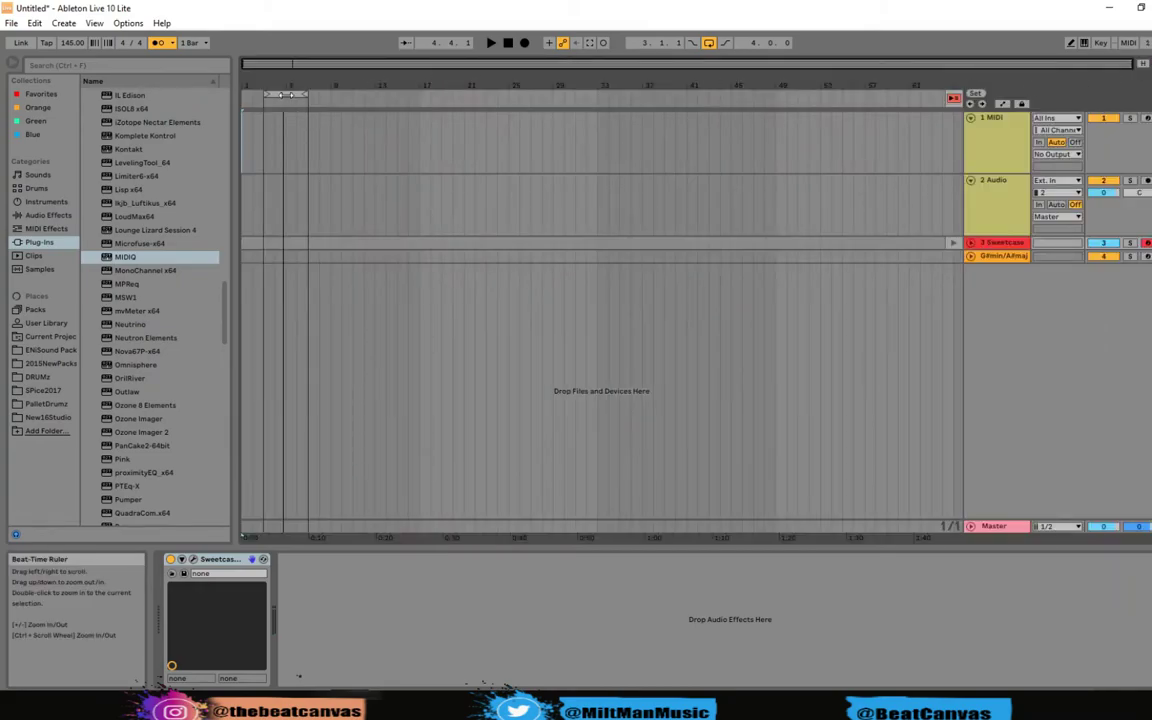
left_click(524, 42)
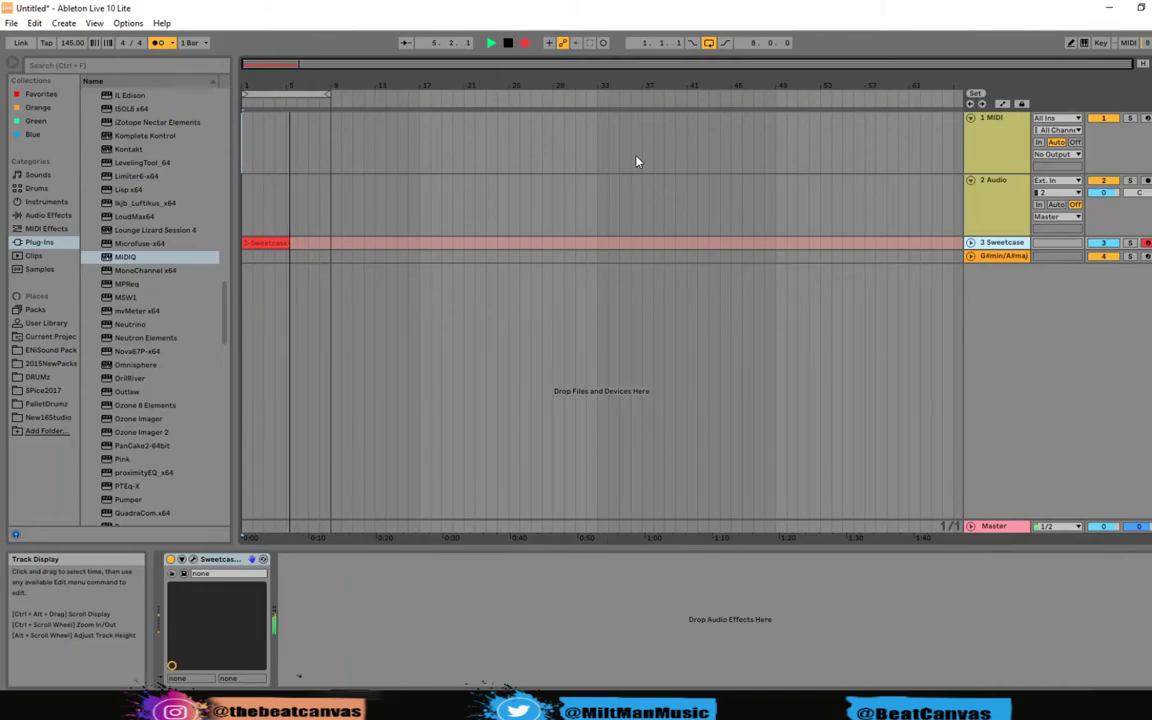
left_click(508, 44)
double_click(295, 242)
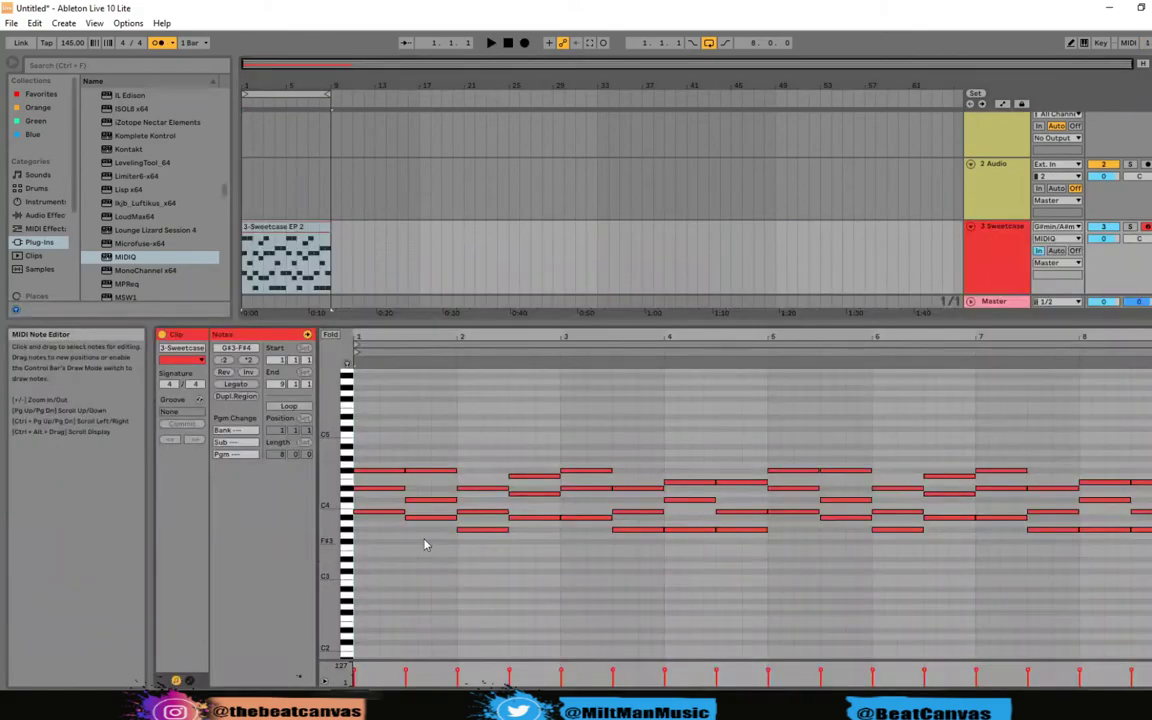
Play back the recorded clip with the Sweetcase track's input on All Ins and monitoring Off, folding the note editor to the used notes
scroll(404, 555, "up", 3)
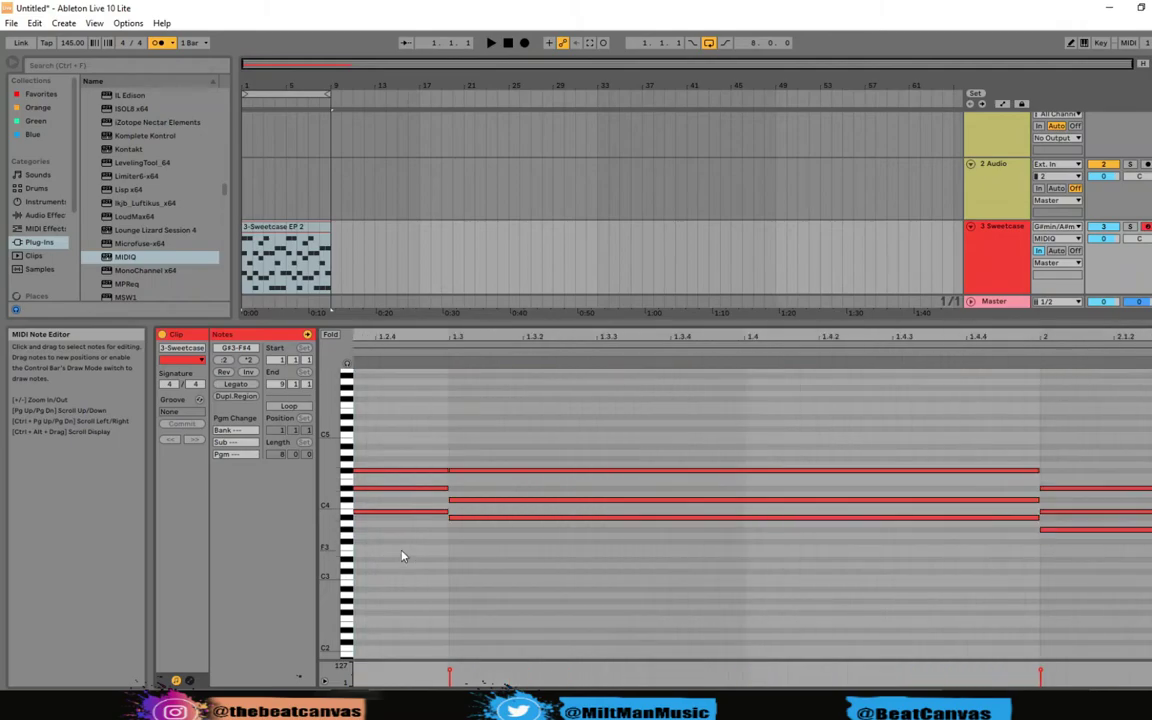
scroll(396, 545, "down", 3)
key("space")
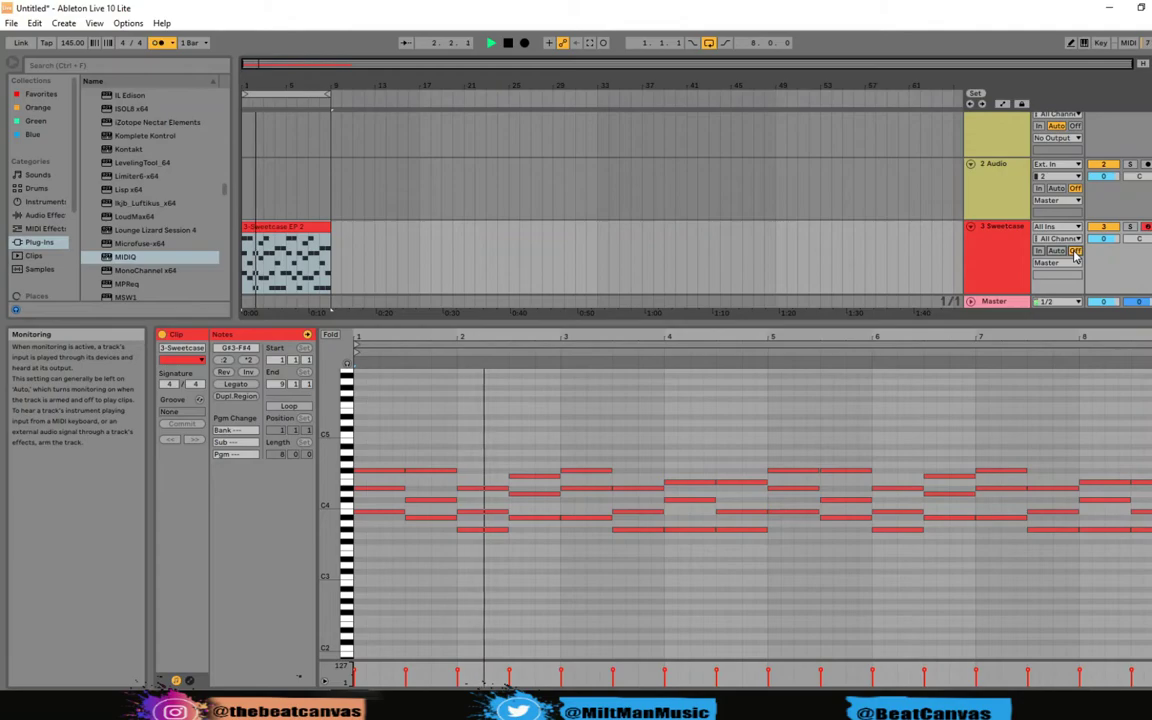
left_click(331, 335)
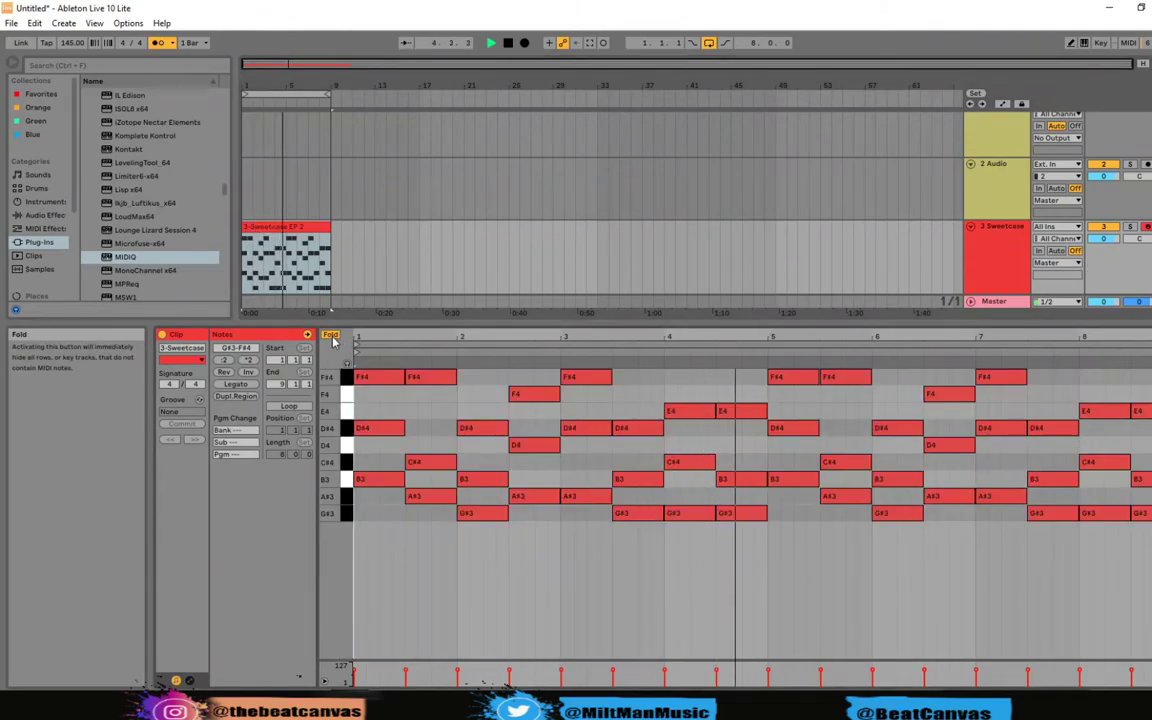
key("space")
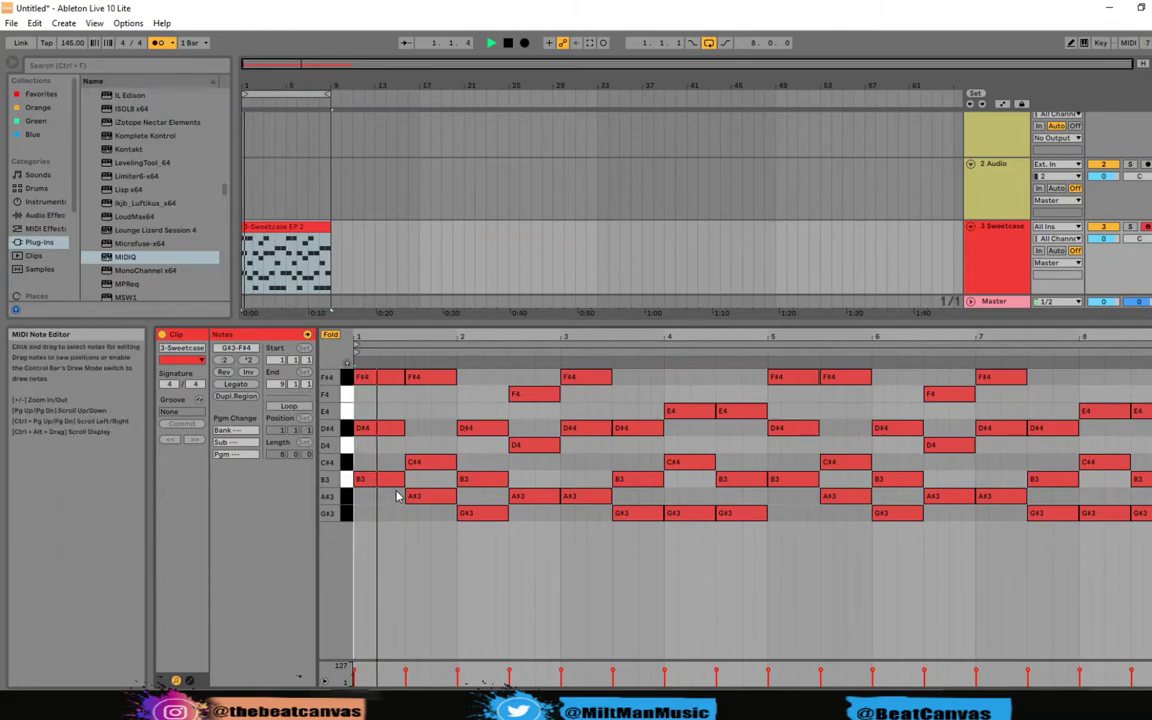
Unfold the note editor to all keys, transpose all the recorded notes down one octave and play back the clip
left_click(331, 335)
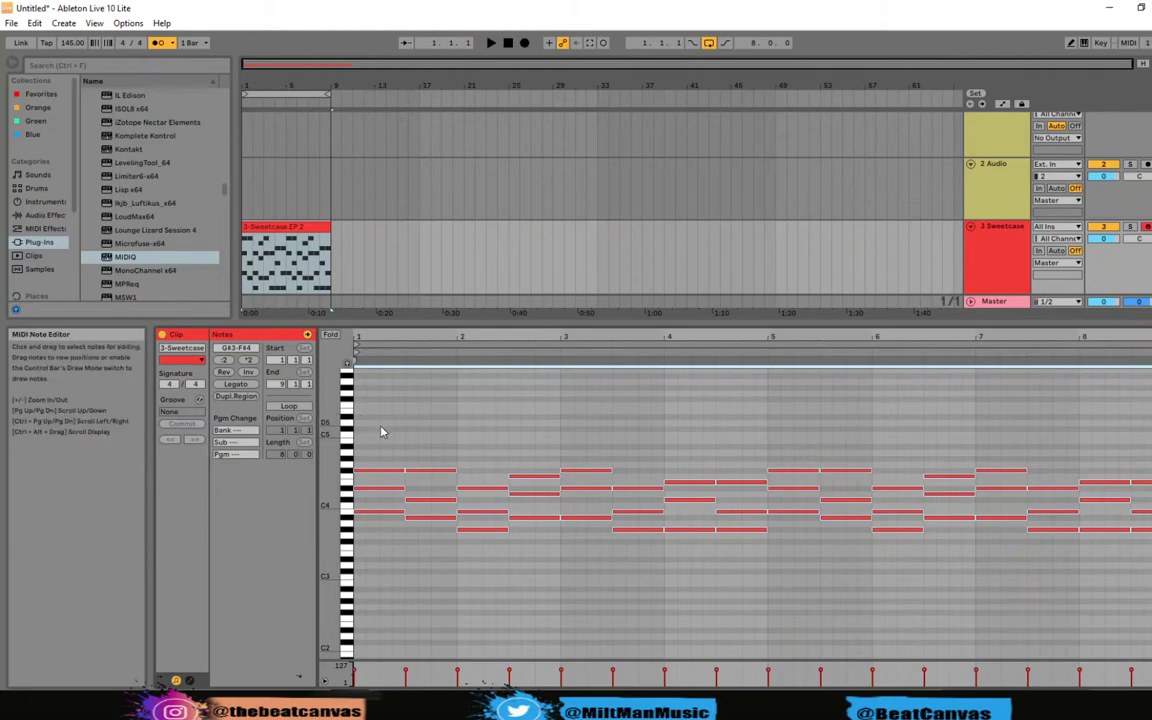
key("shift+Down")
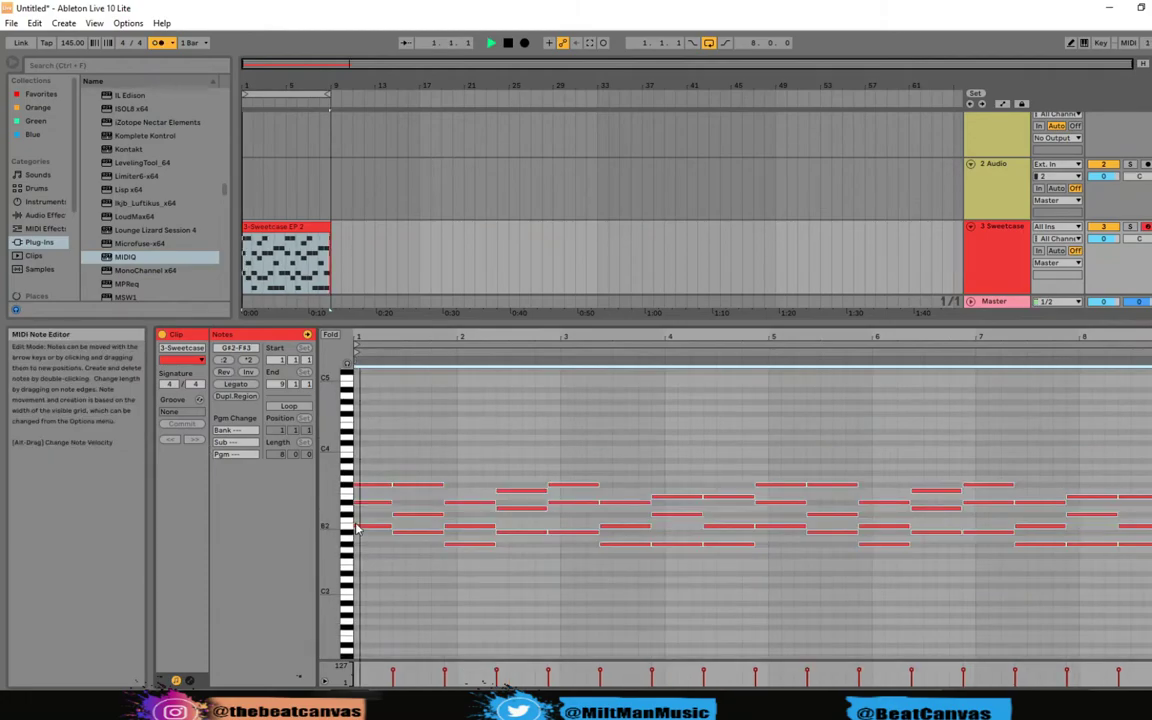
key("space")
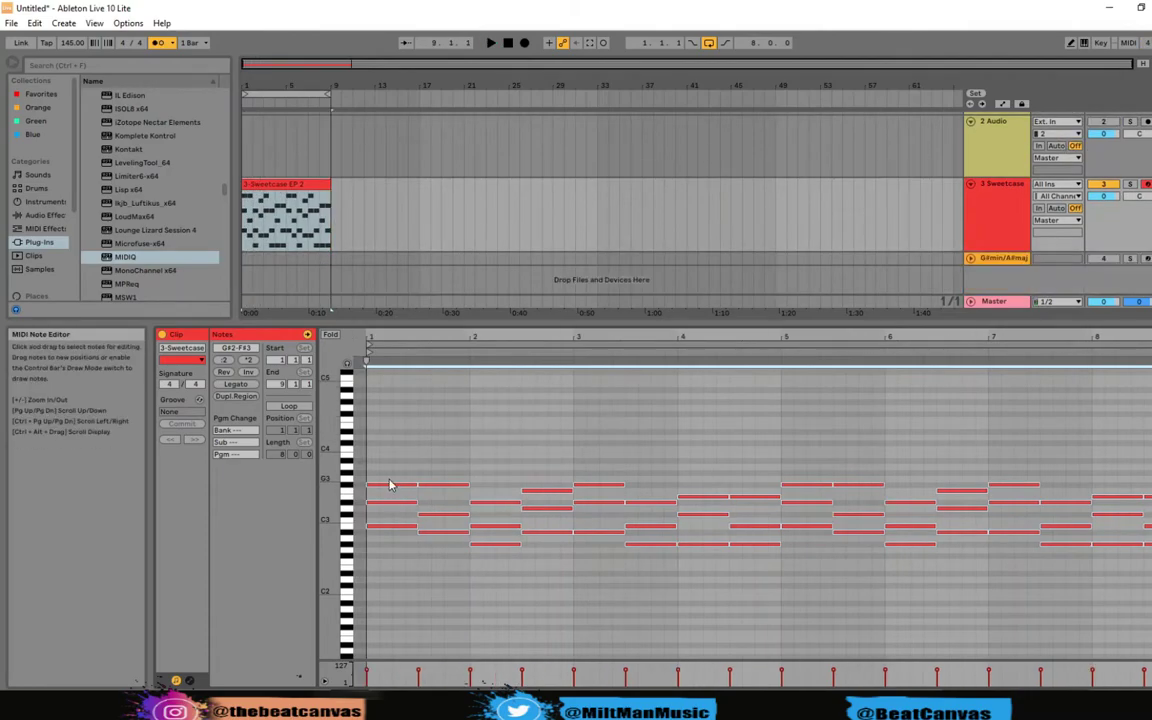
key("space")
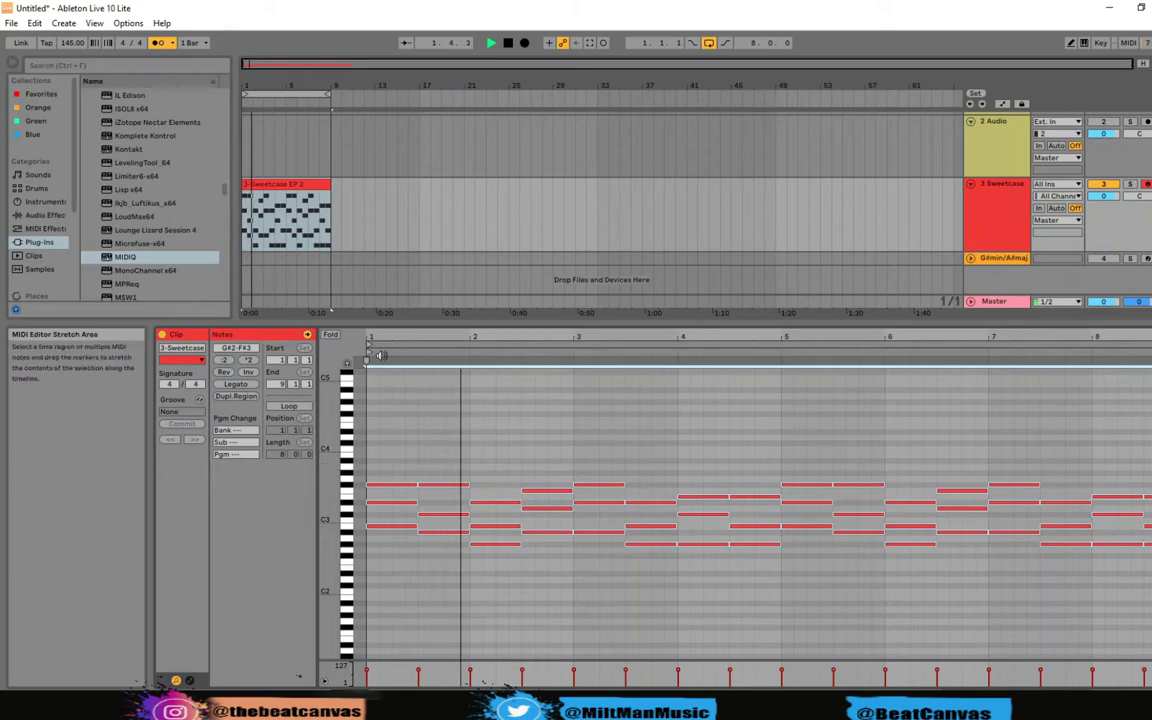
right_click(407, 411)
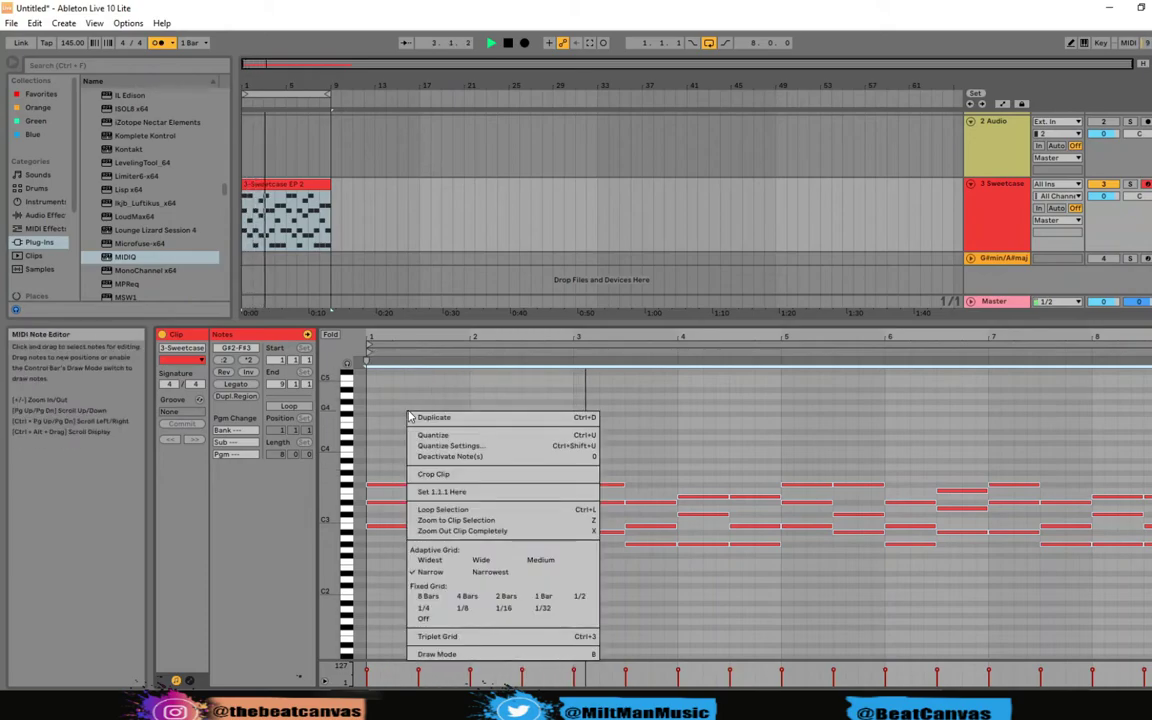
left_click(455, 520)
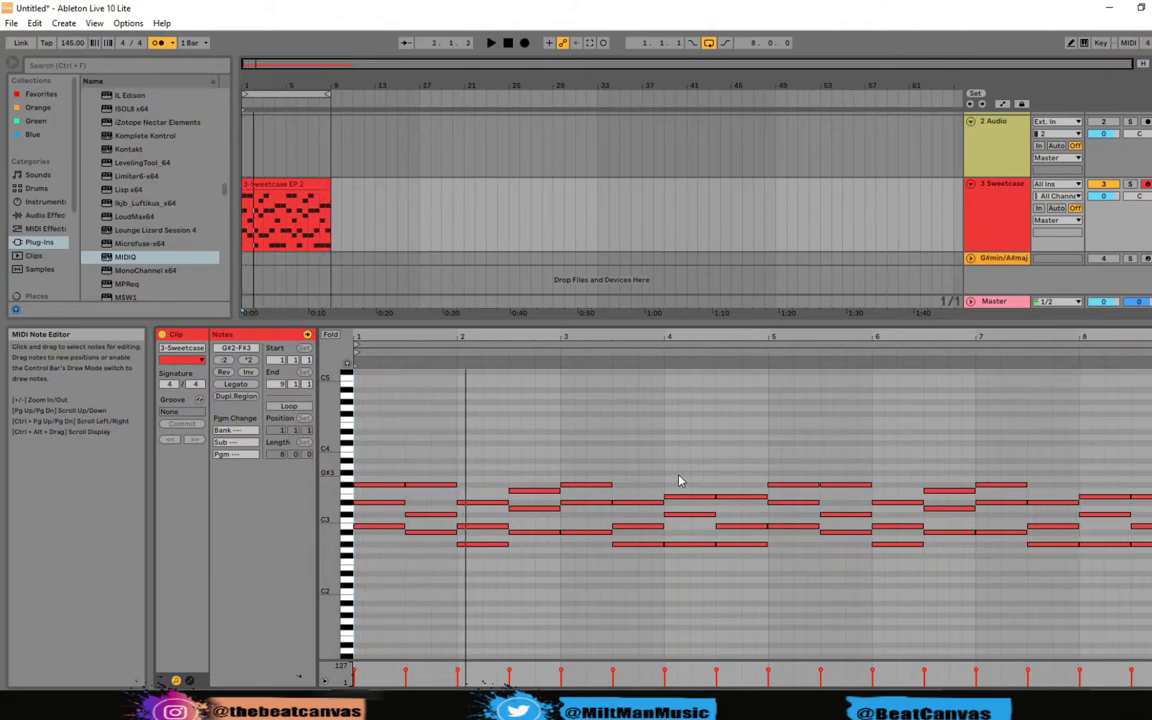
key("space")
key("space")
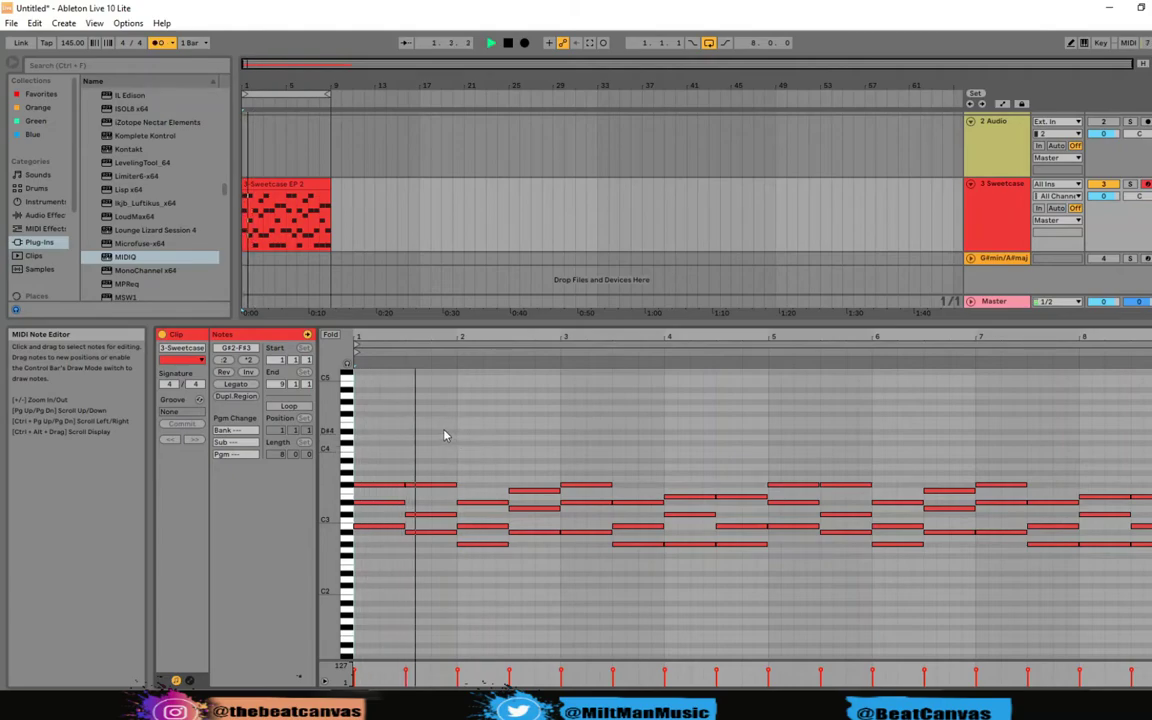
Extend the opening chords of bars 1 and 2 to three beats, shortening those that follow, and add a G#2 note spanning bar 5
left_click_drag(435, 432, 437, 545)
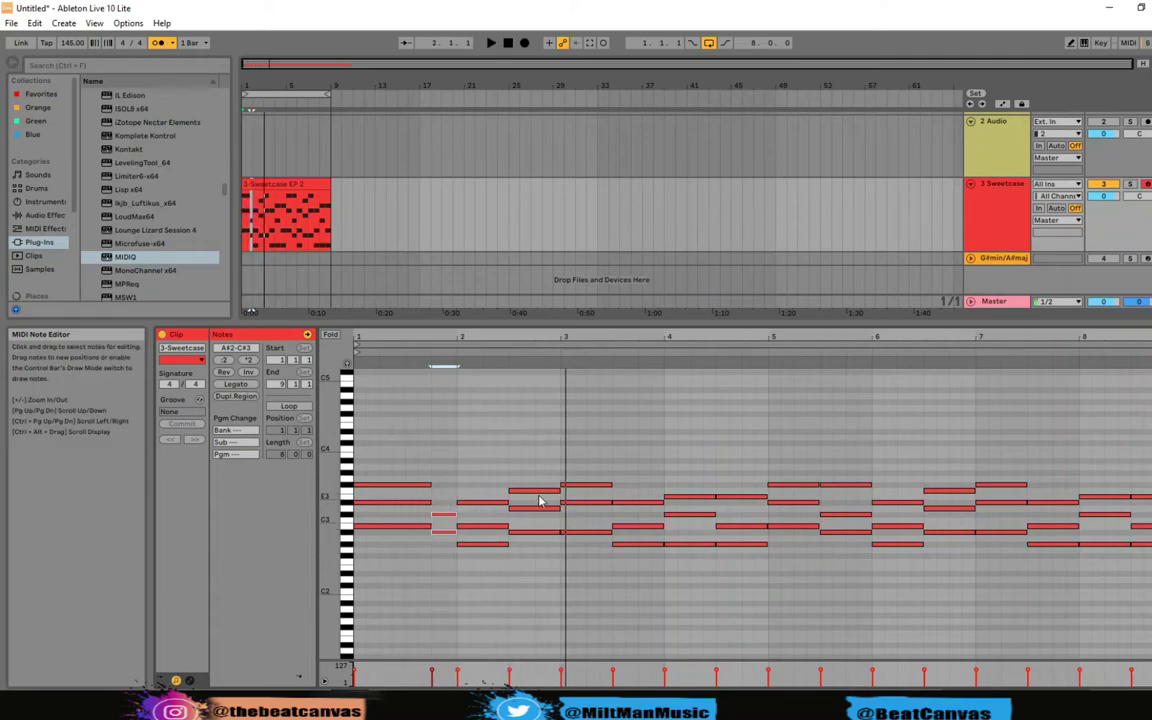
key("ctrl+z")
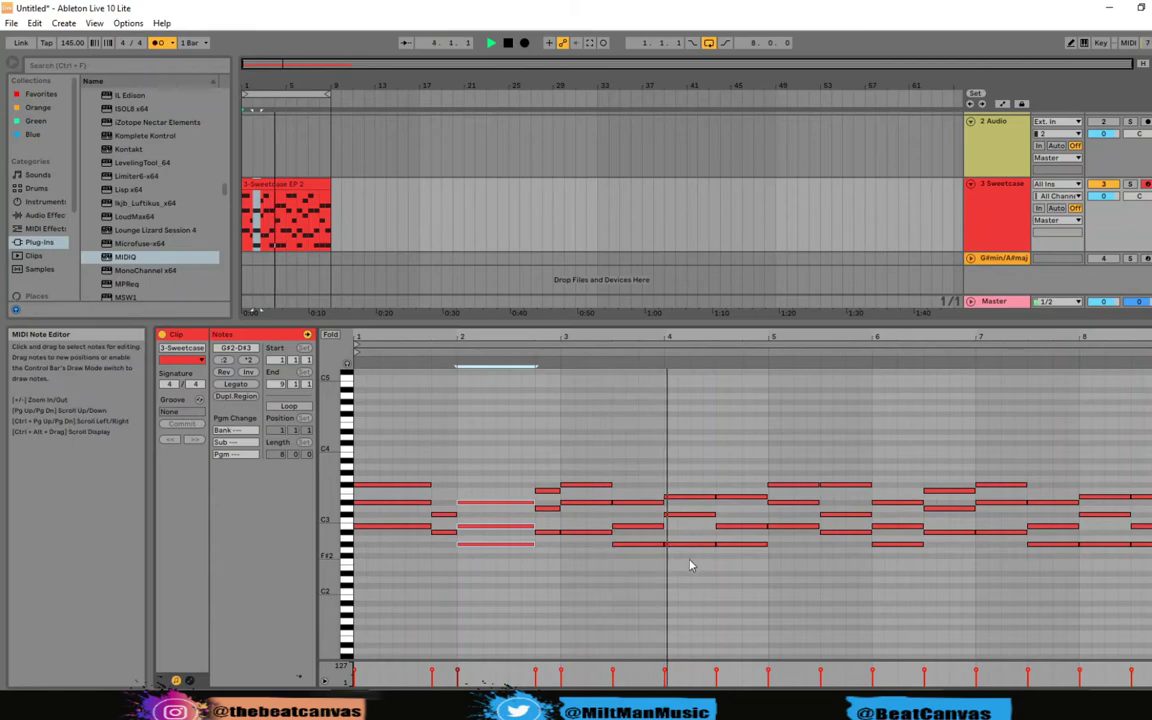
left_click(805, 544)
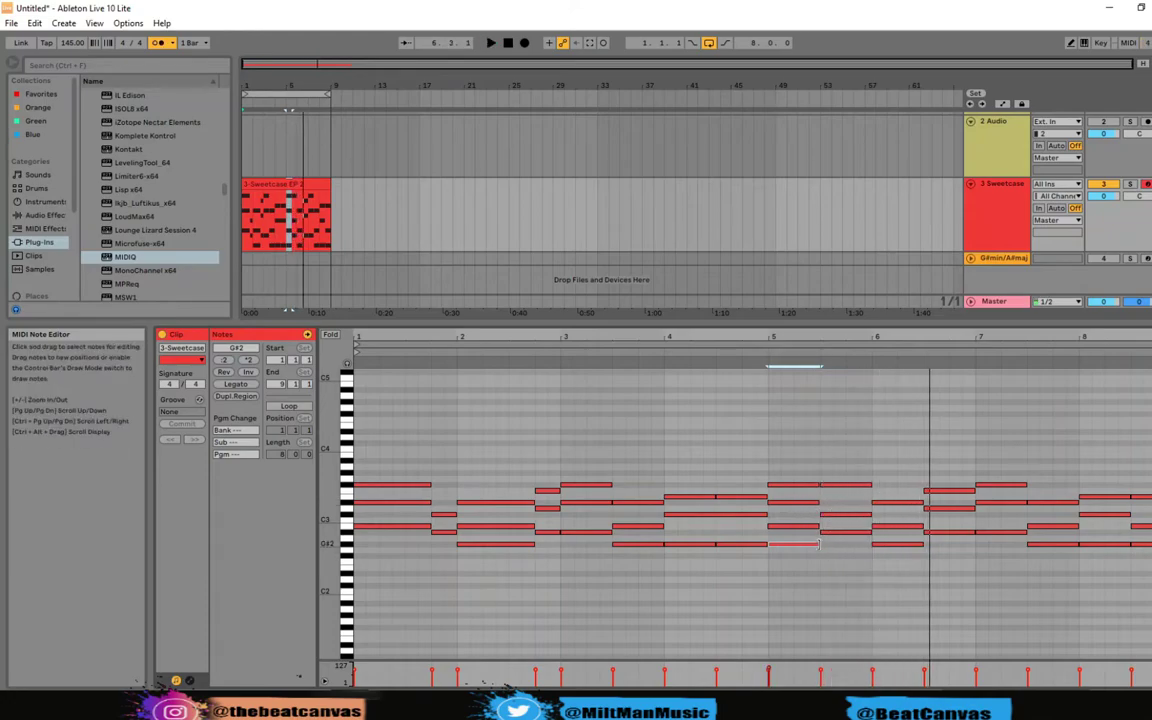
left_click_drag(820, 545, 871, 545)
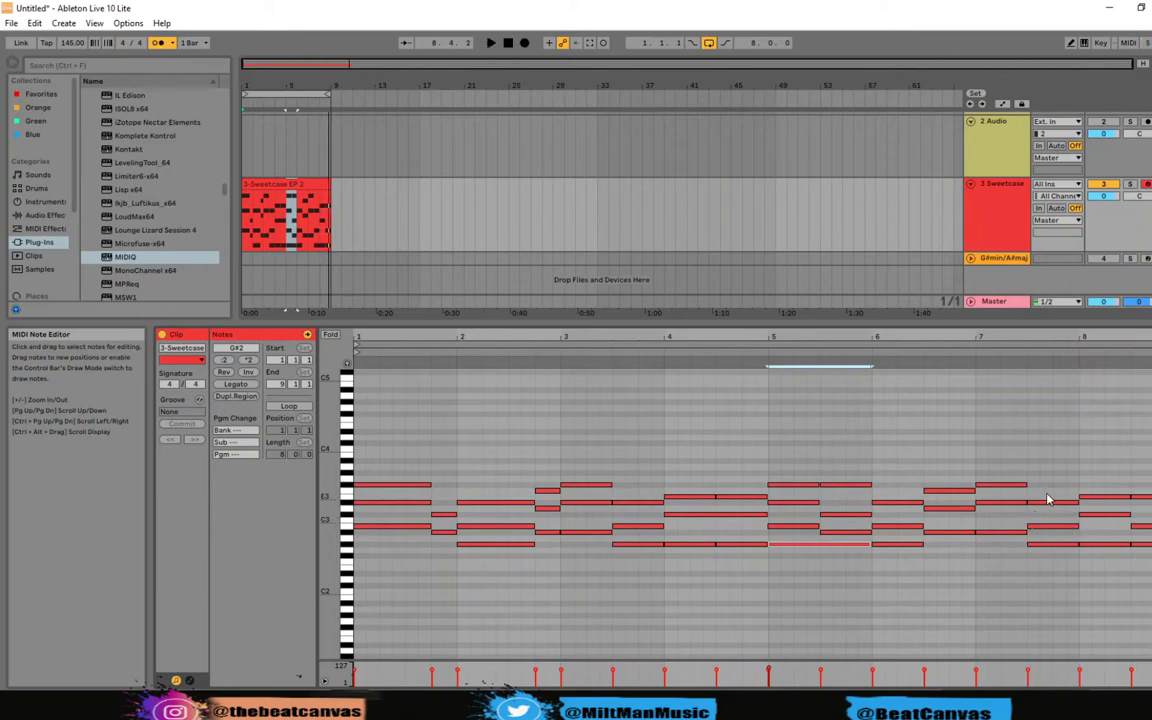
Try to start the chord at 7.3 half a beat later and turn on Draw Mode
left_click_drag(1049, 490, 1058, 563)
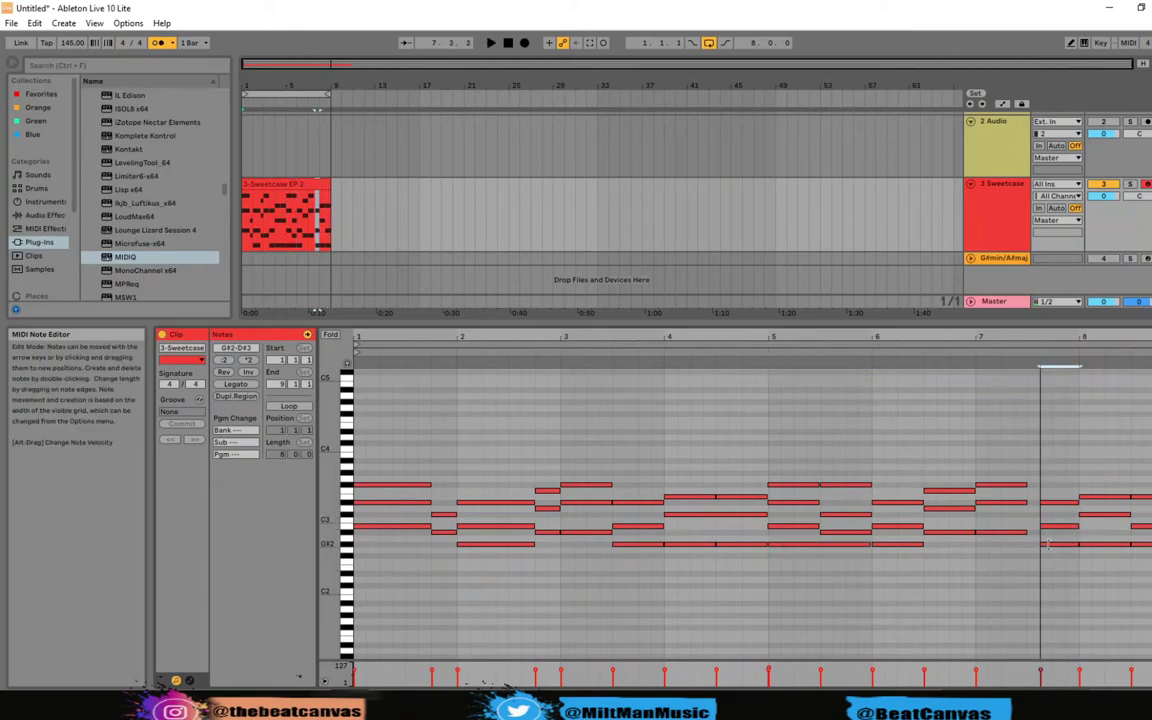
key("plus")
key("b")
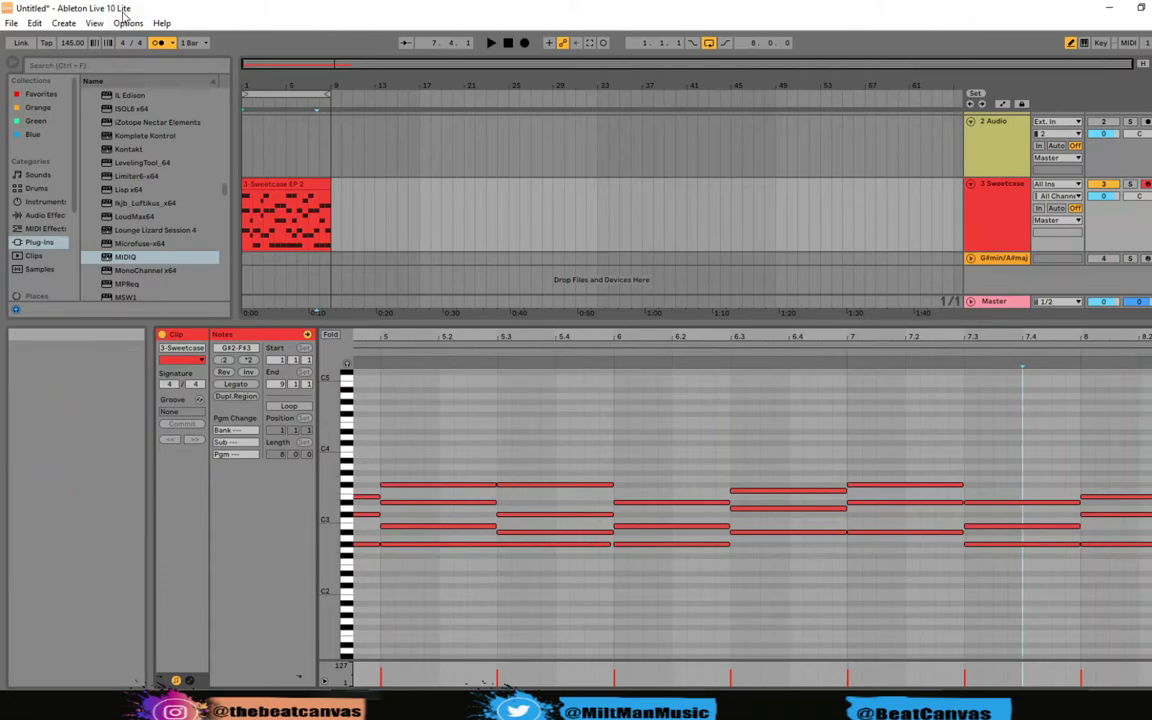
Look through the available Live commands and the table of contents of the Live user manual
left_click(126, 23)
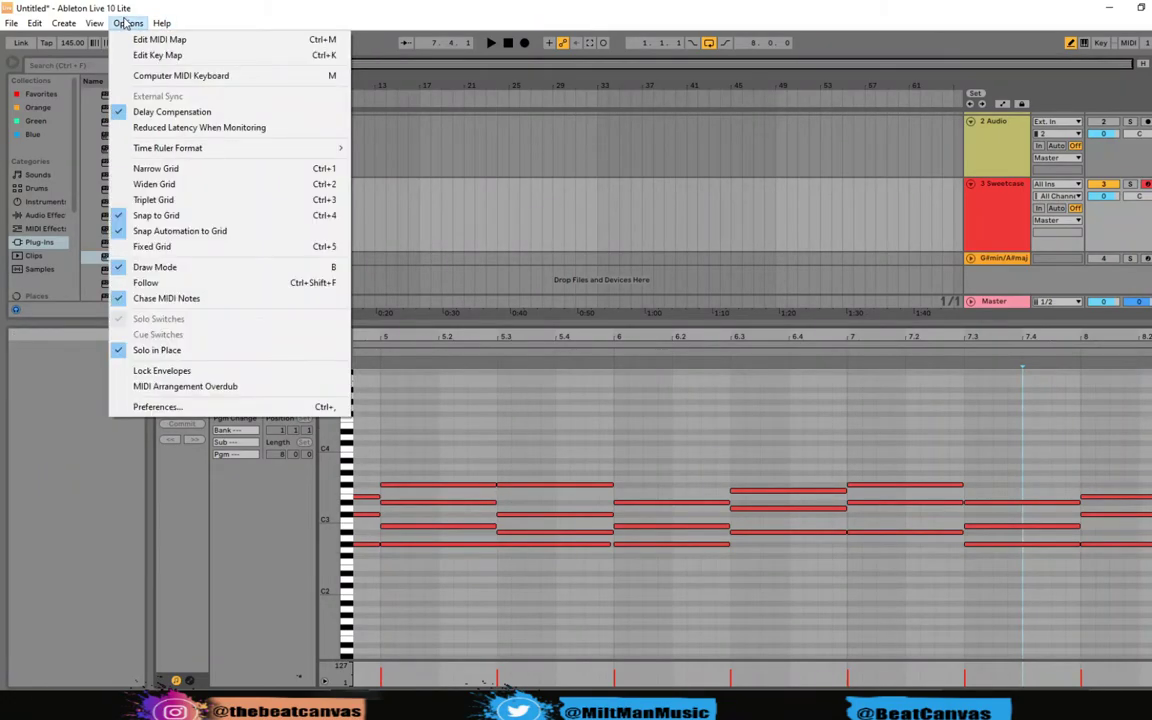
mouse_move(163, 25)
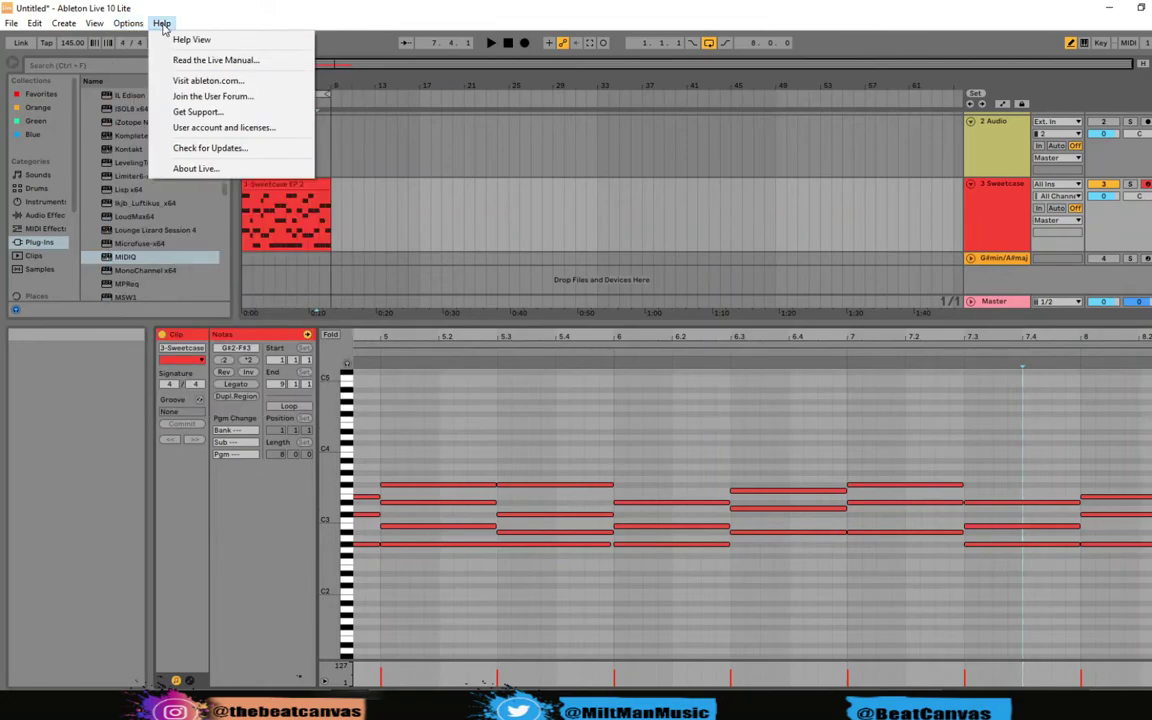
mouse_move(91, 27)
mouse_move(35, 27)
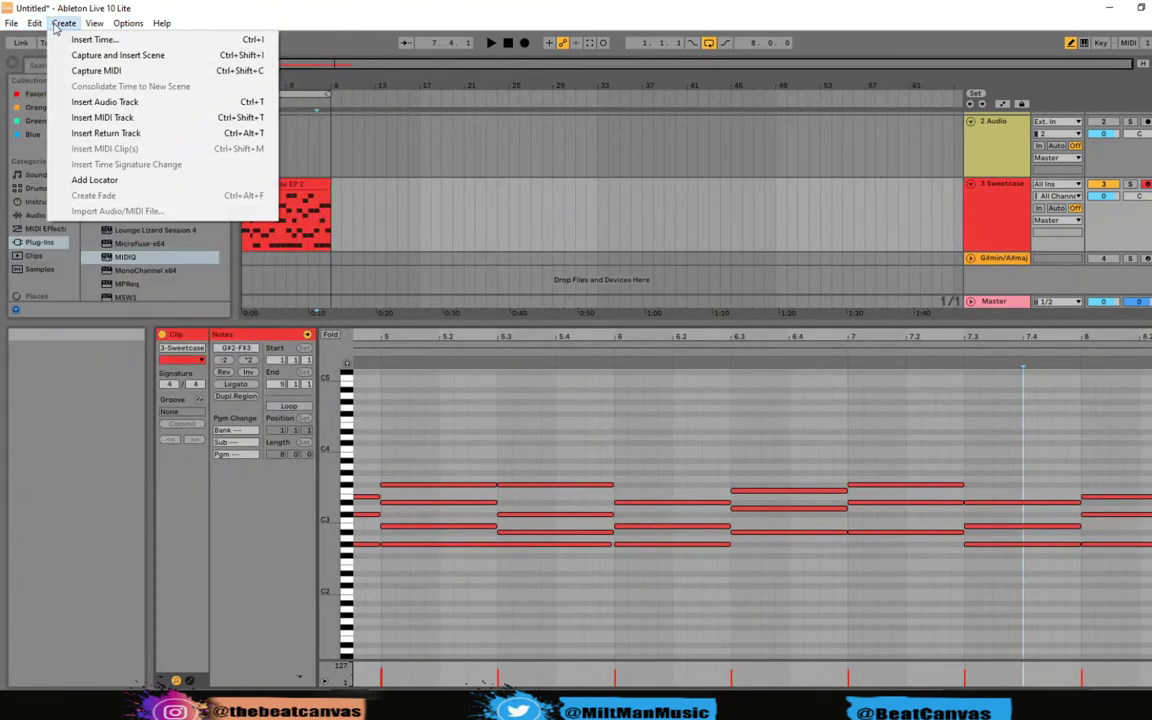
mouse_move(123, 29)
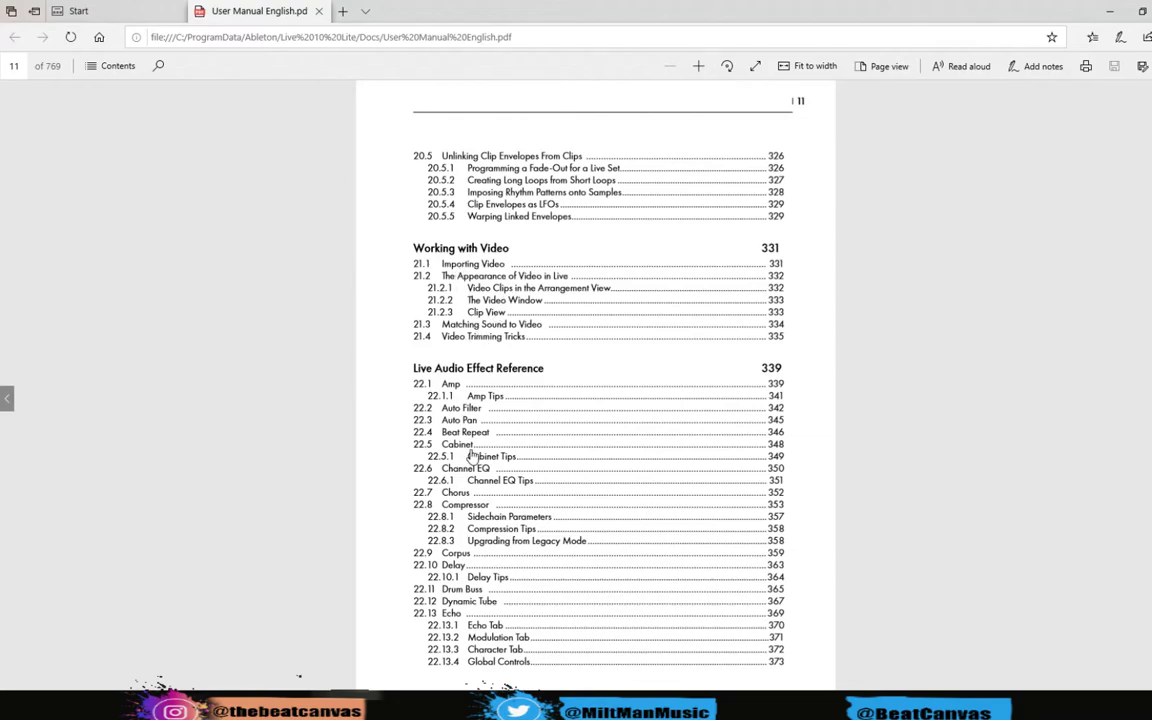
scroll(470, 456, "down", 3)
scroll(440, 456, "down", 3)
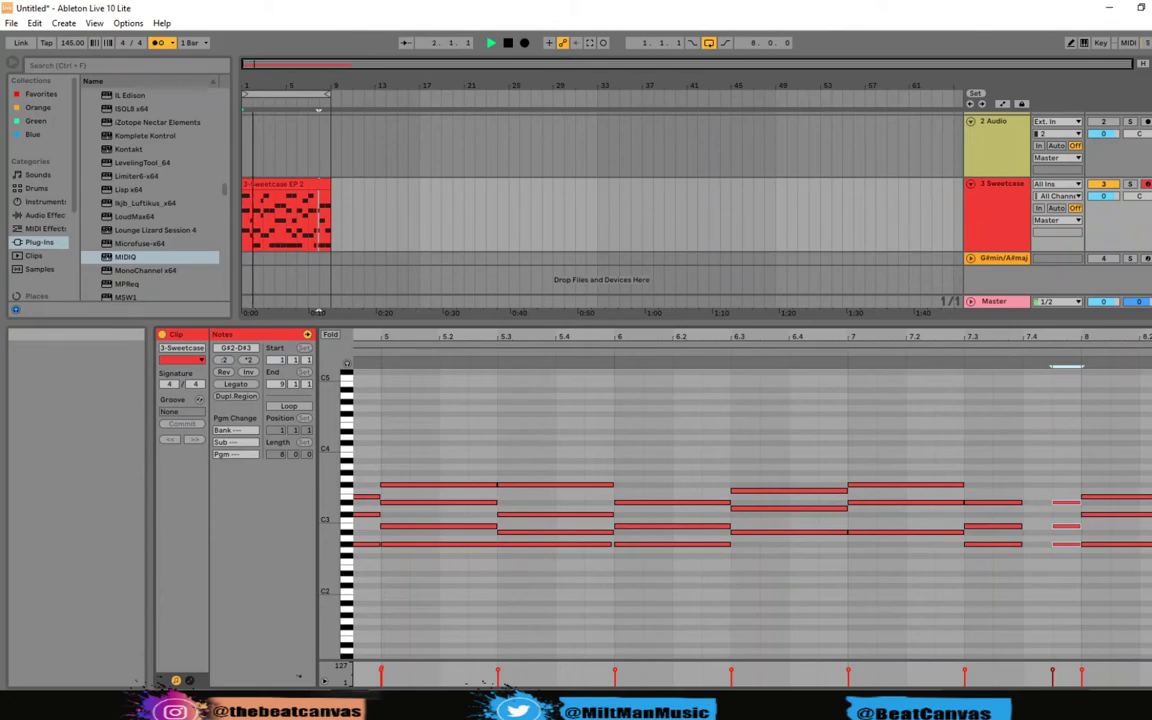
Delay the starts of the bar 8 chords, the first to 8.2 and the second to half a beat after 8.3
scroll(1065, 336, "down", 5)
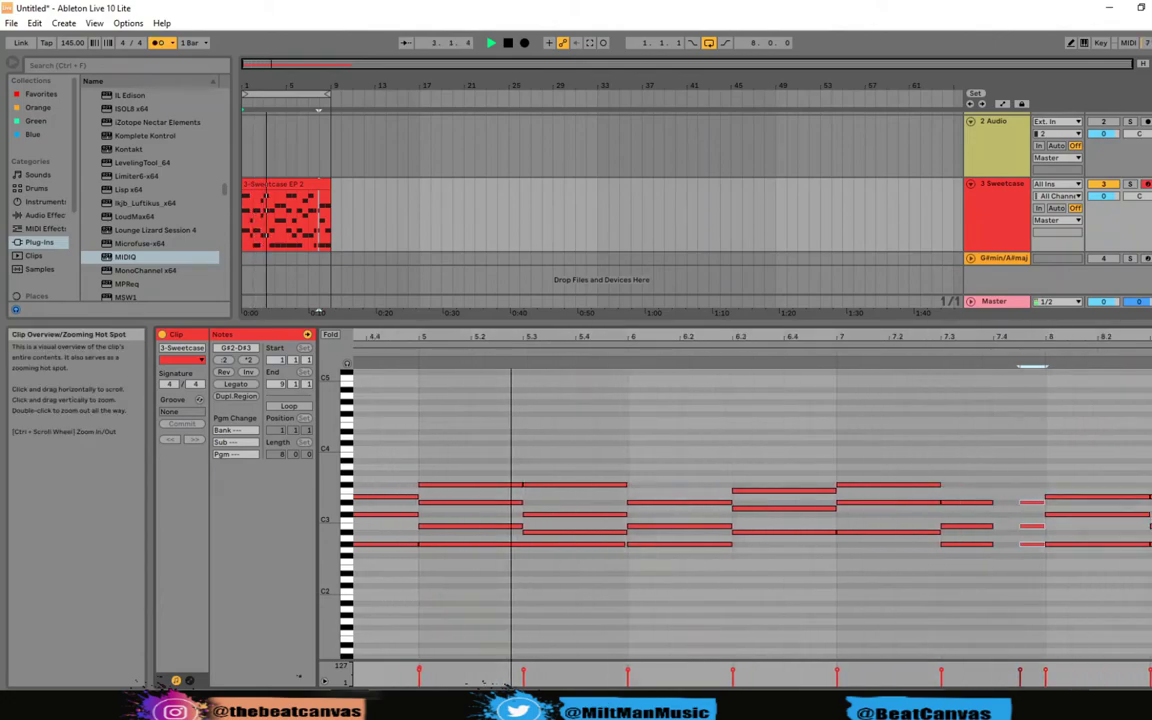
left_click_drag(1062, 366, 1046, 366)
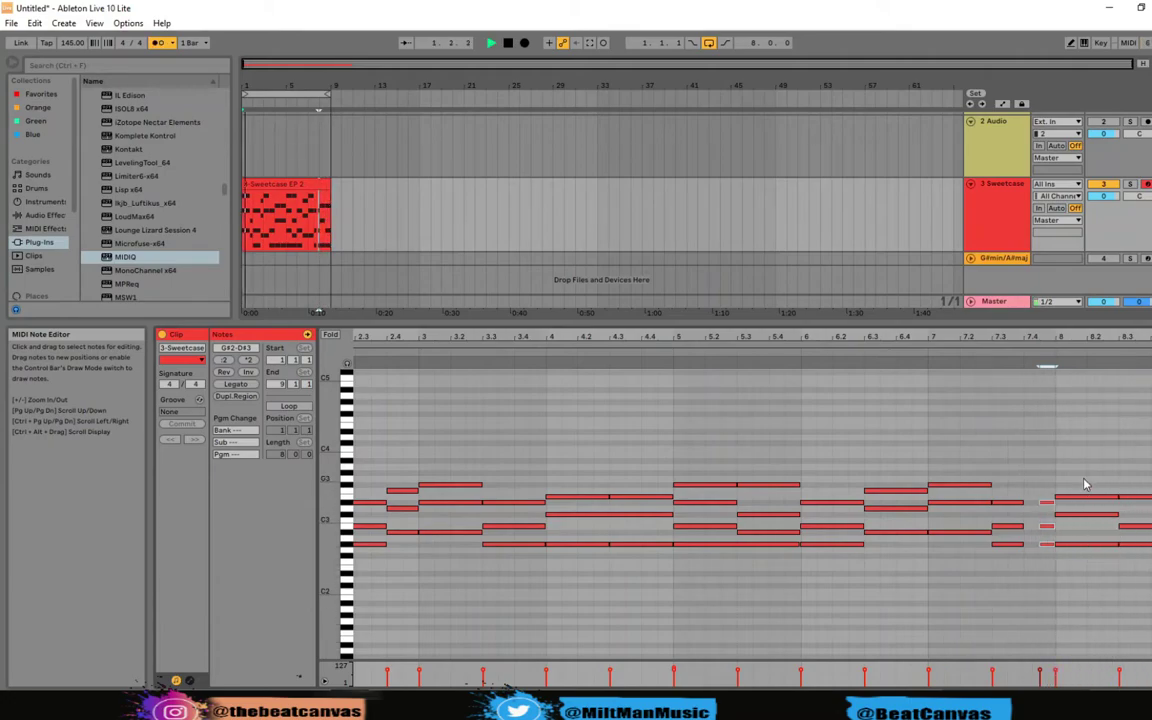
left_click_drag(1085, 485, 1064, 545)
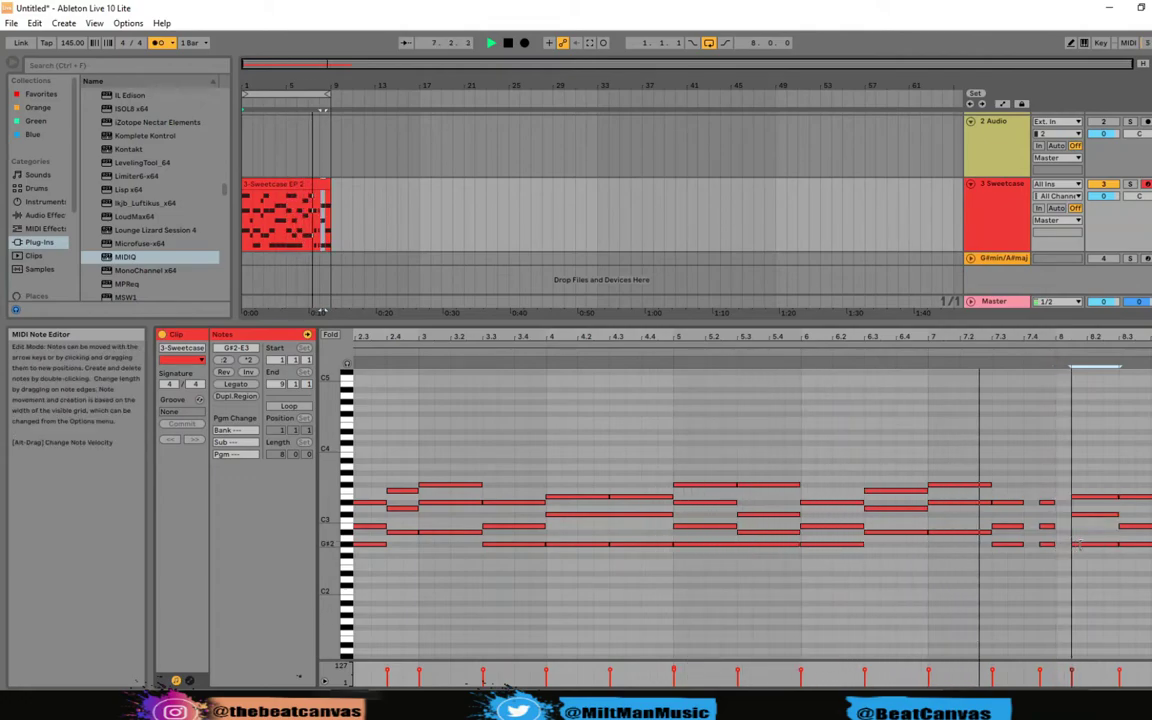
left_click_drag(1065, 544, 1088, 552)
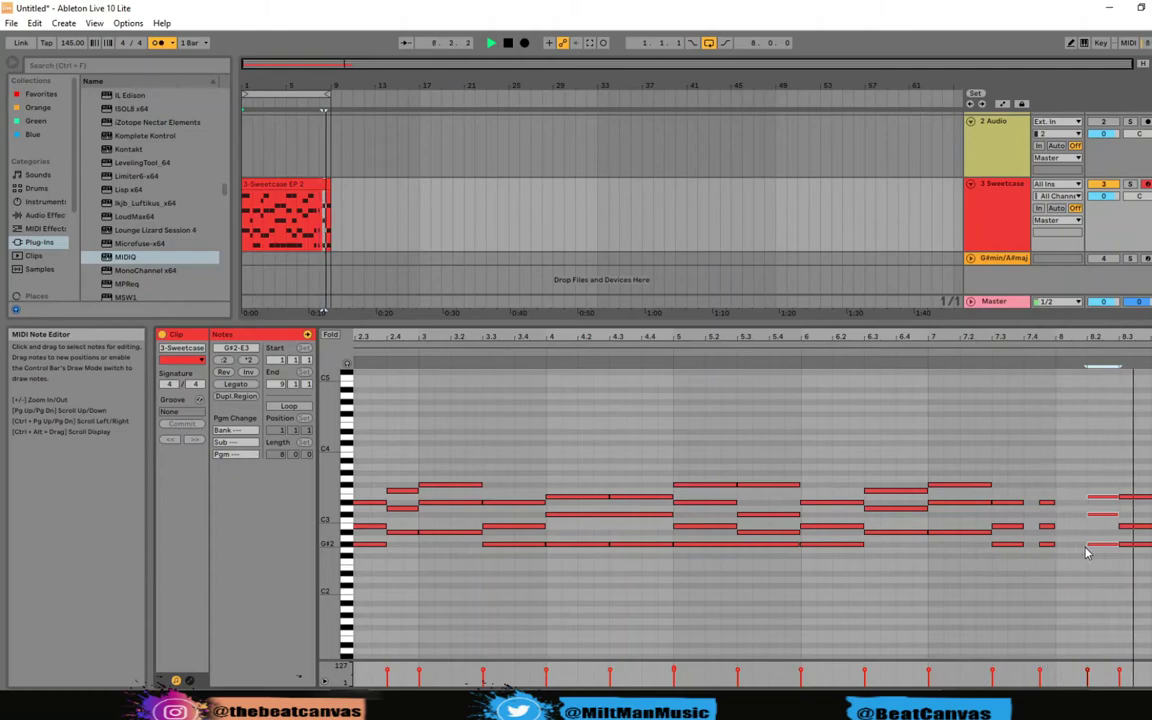
left_click(1088, 561)
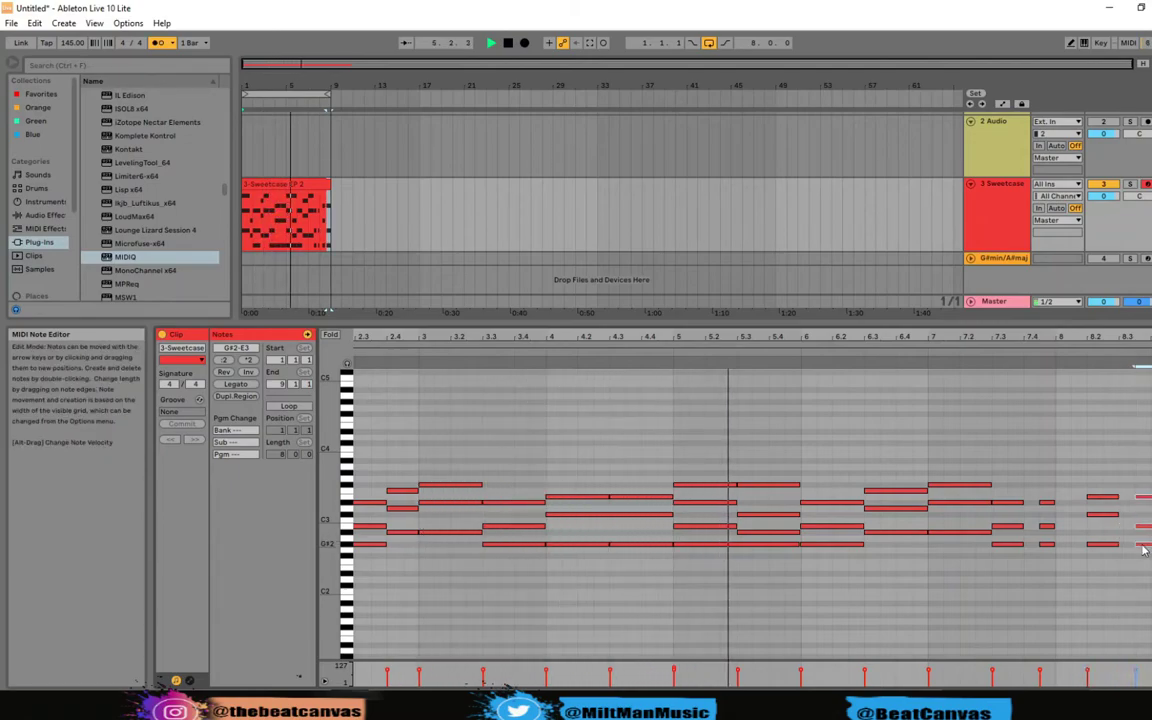
Fold the editor to the used notes and add an F#3 note at 4.2 with a velocity of about 49
left_click(330, 335)
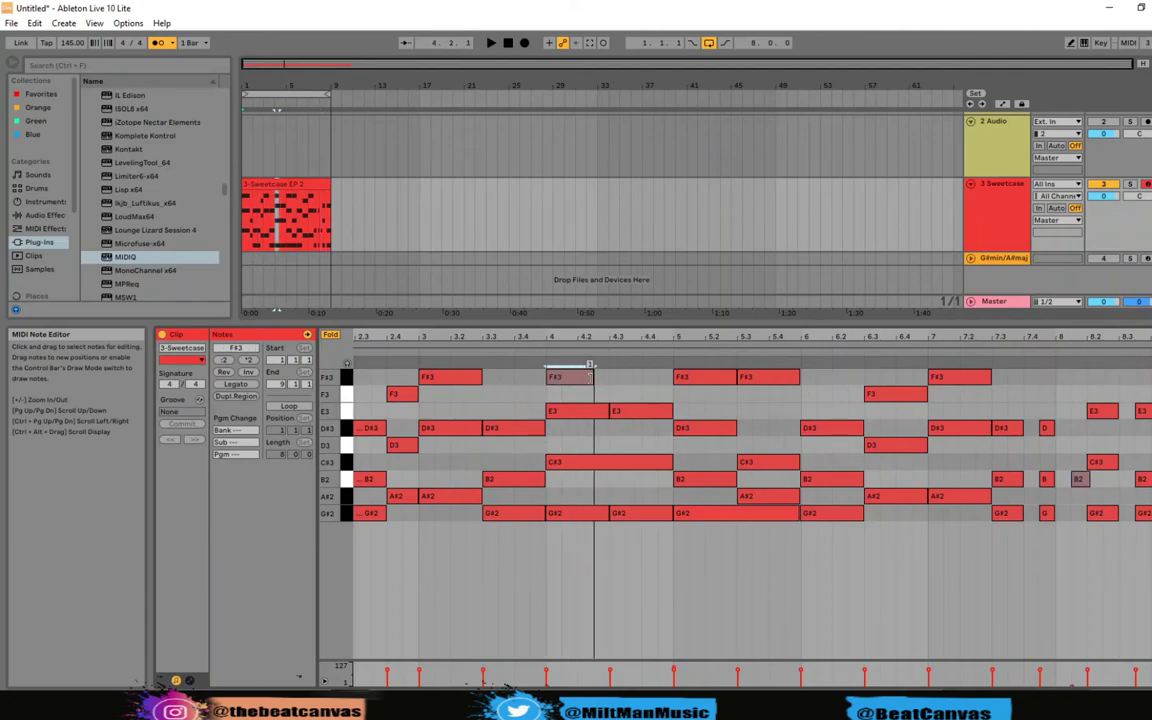
left_click_drag(555, 377, 585, 377)
key("space")
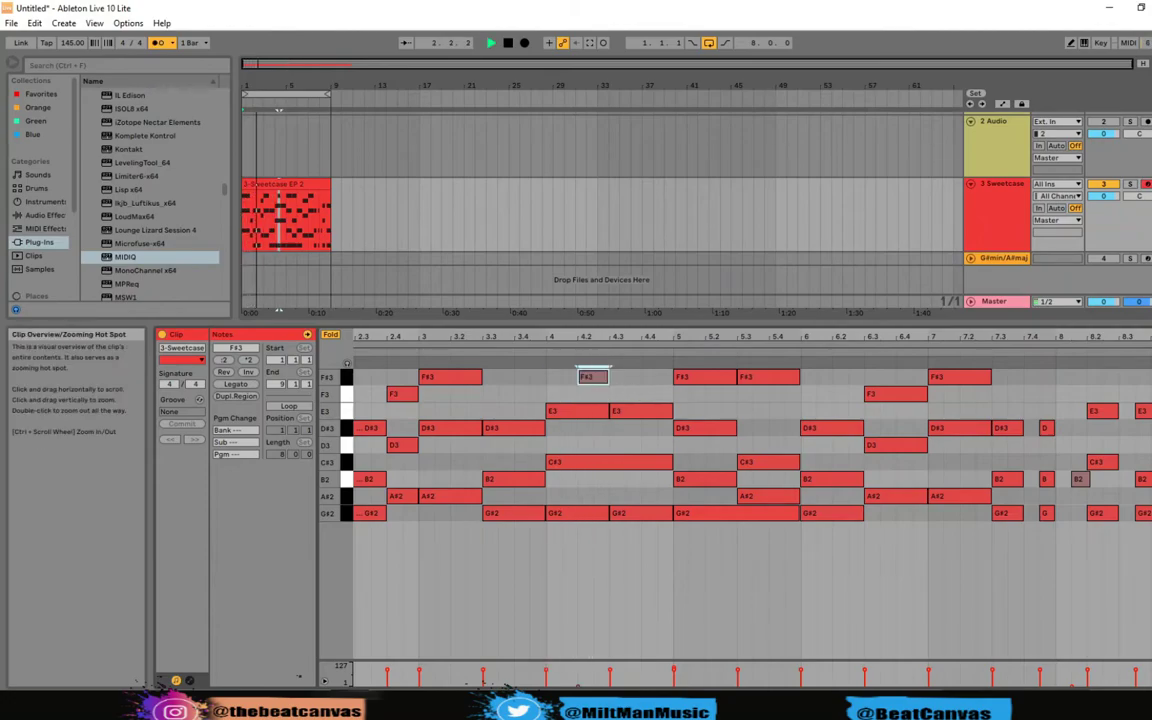
left_click_drag(587, 345, 612, 320)
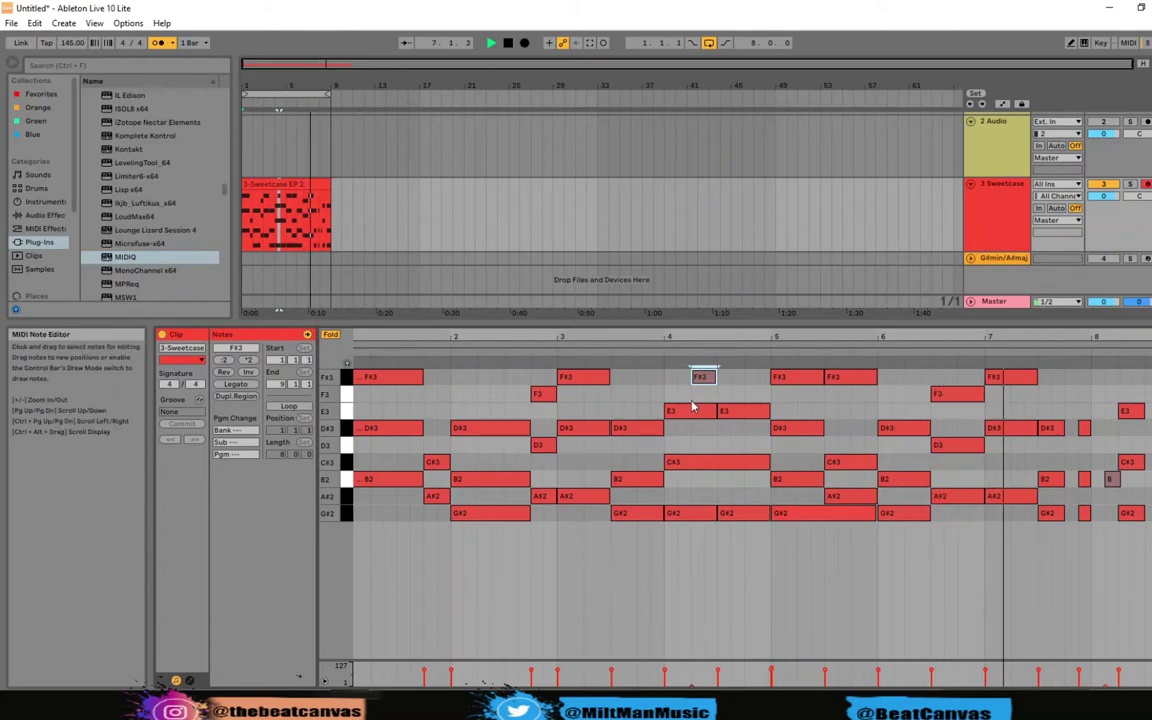
left_click_drag(708, 372, 710, 366)
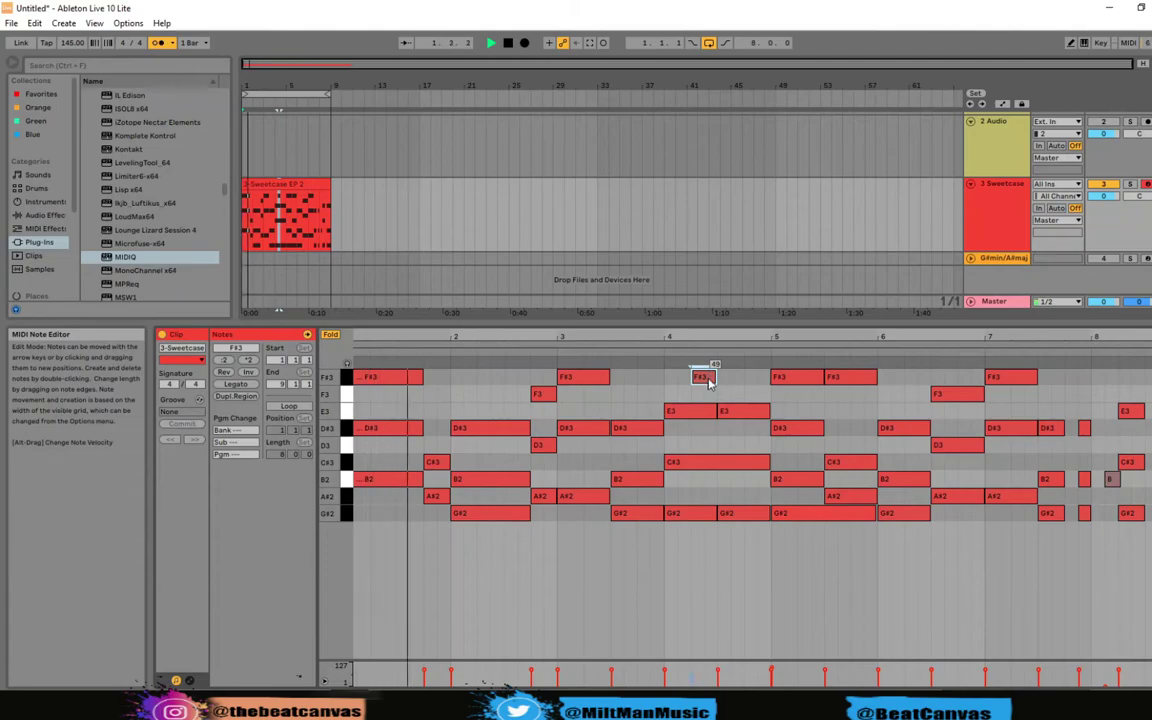
Lower the velocity of the F#3 at bar 3 and add a short, softer F#3 half a beat after 8.2
left_click(578, 378)
left_click_drag(585, 381, 585, 404)
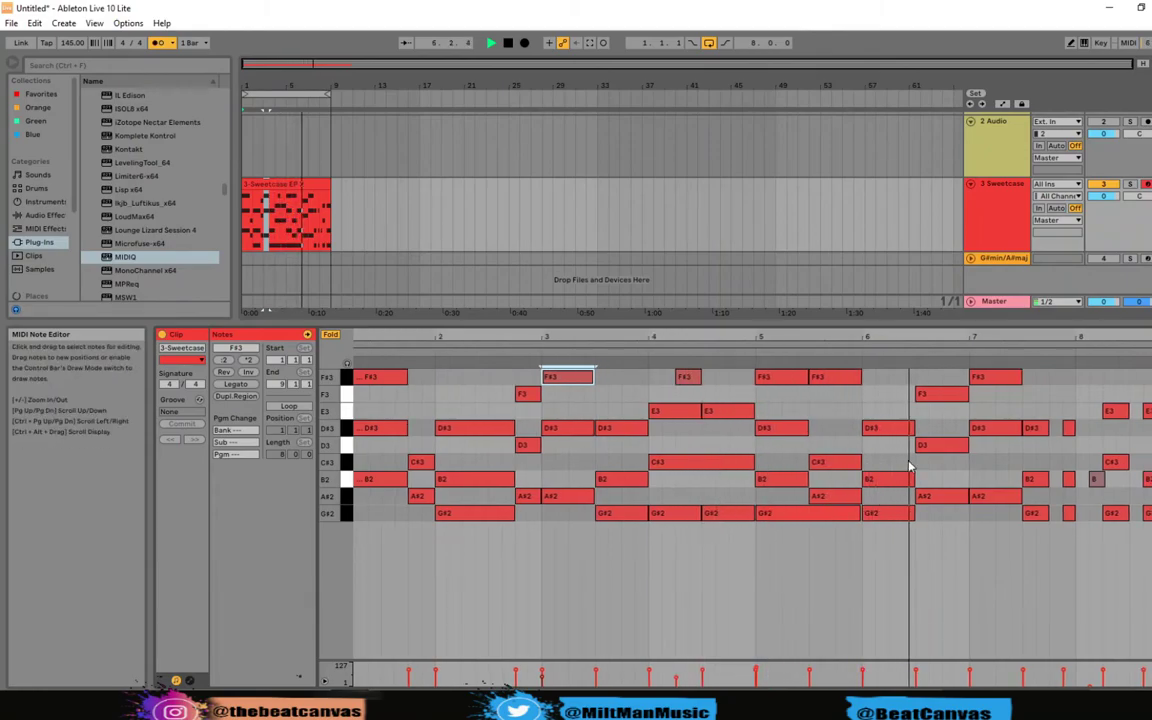
left_click(1097, 480)
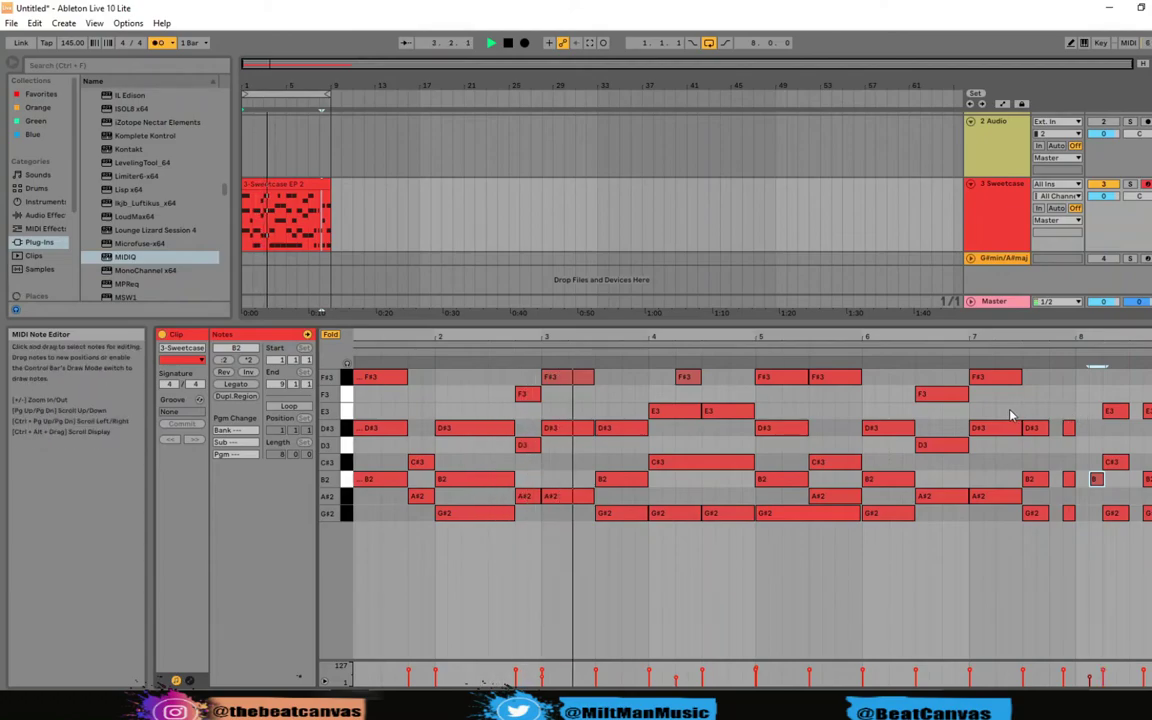
left_click(1120, 384)
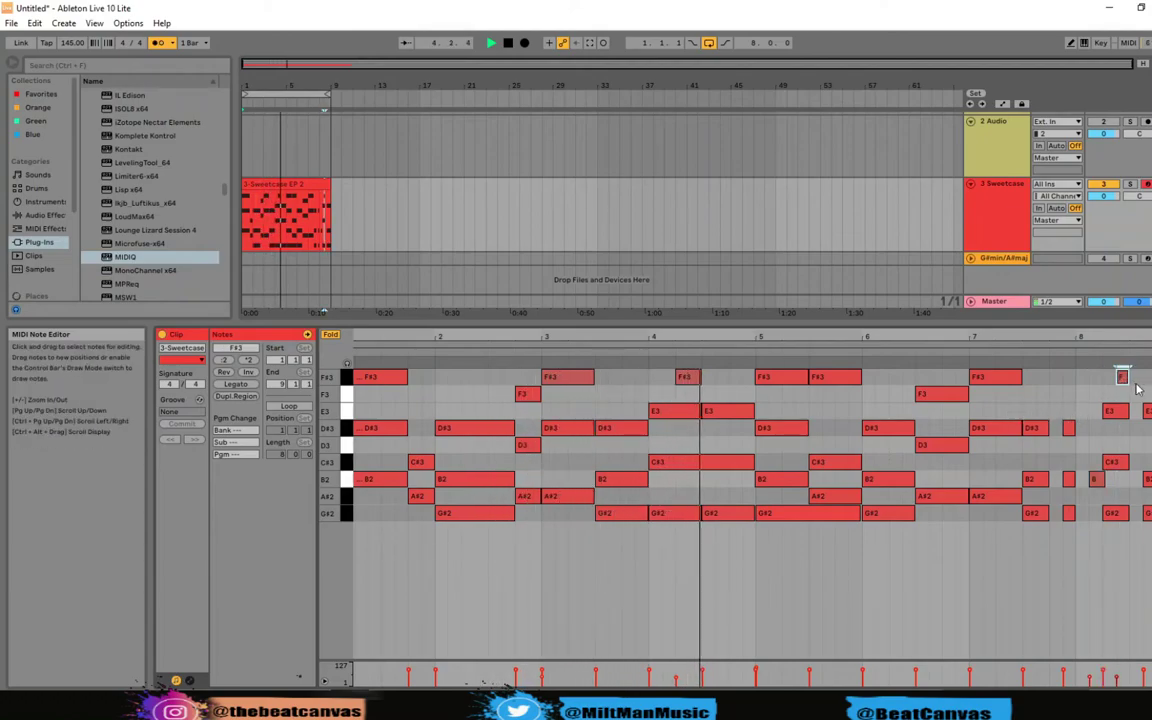
double_click(1122, 377)
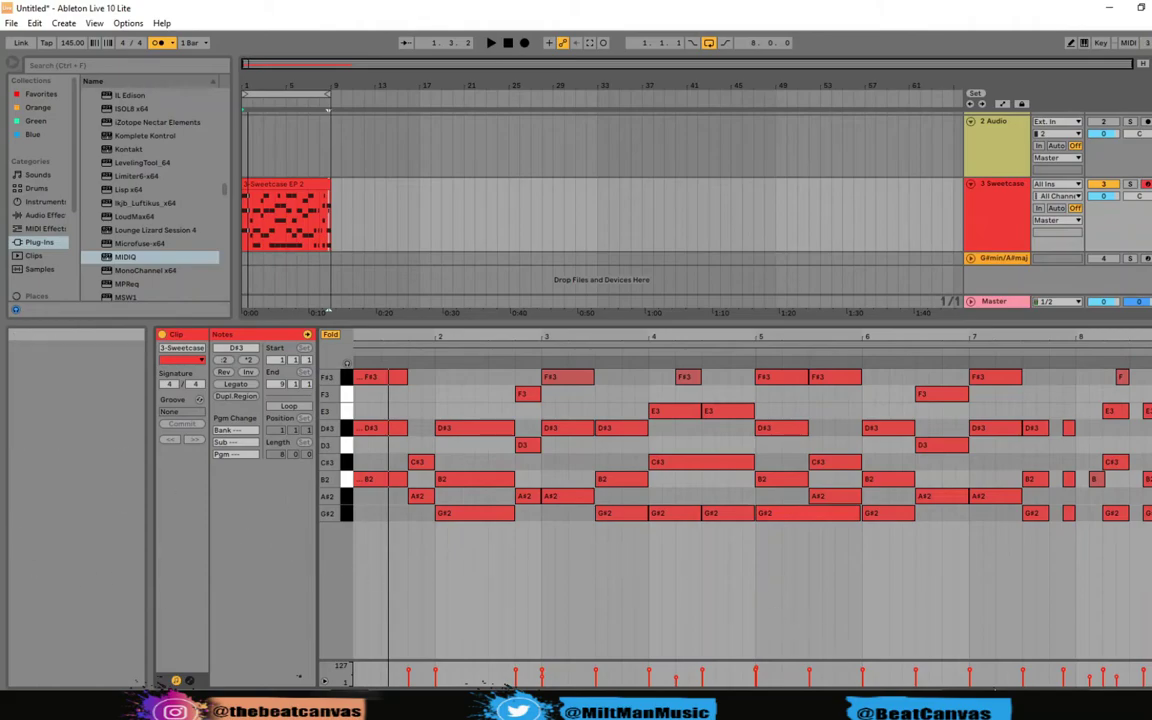
Return to the start of the clip, select all its notes and look through the commands available for them
left_click_drag(400, 345, 412, 347)
key("space")
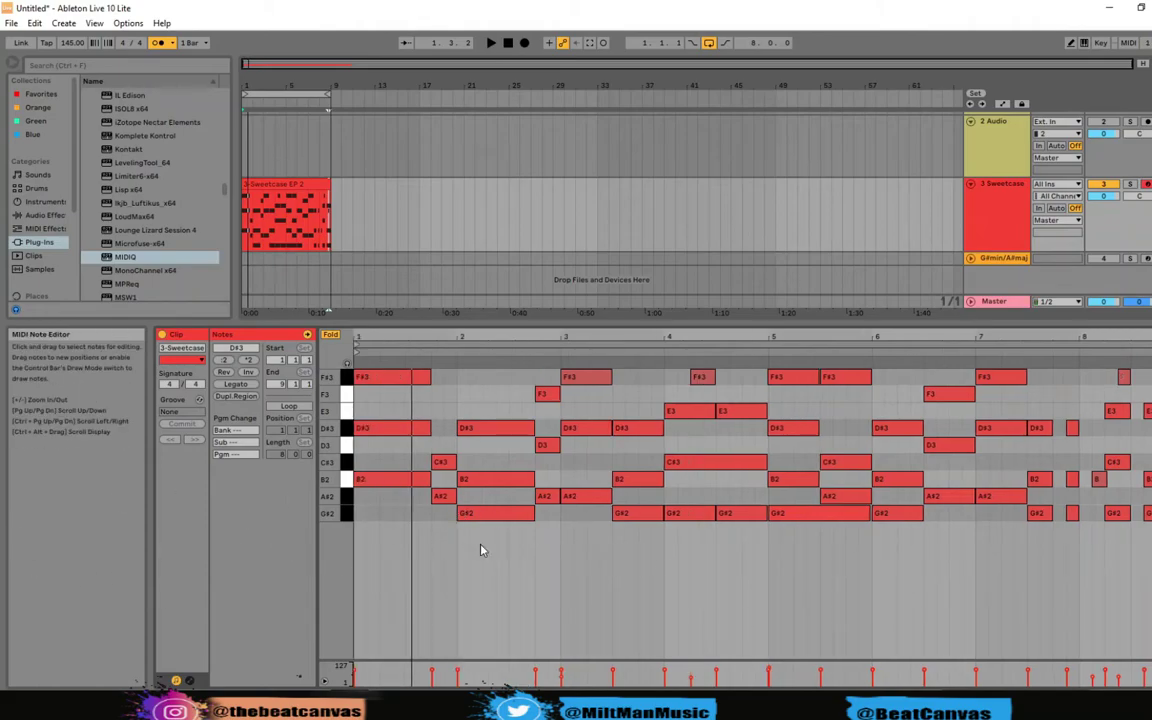
key("ctrl+a")
right_click(390, 482)
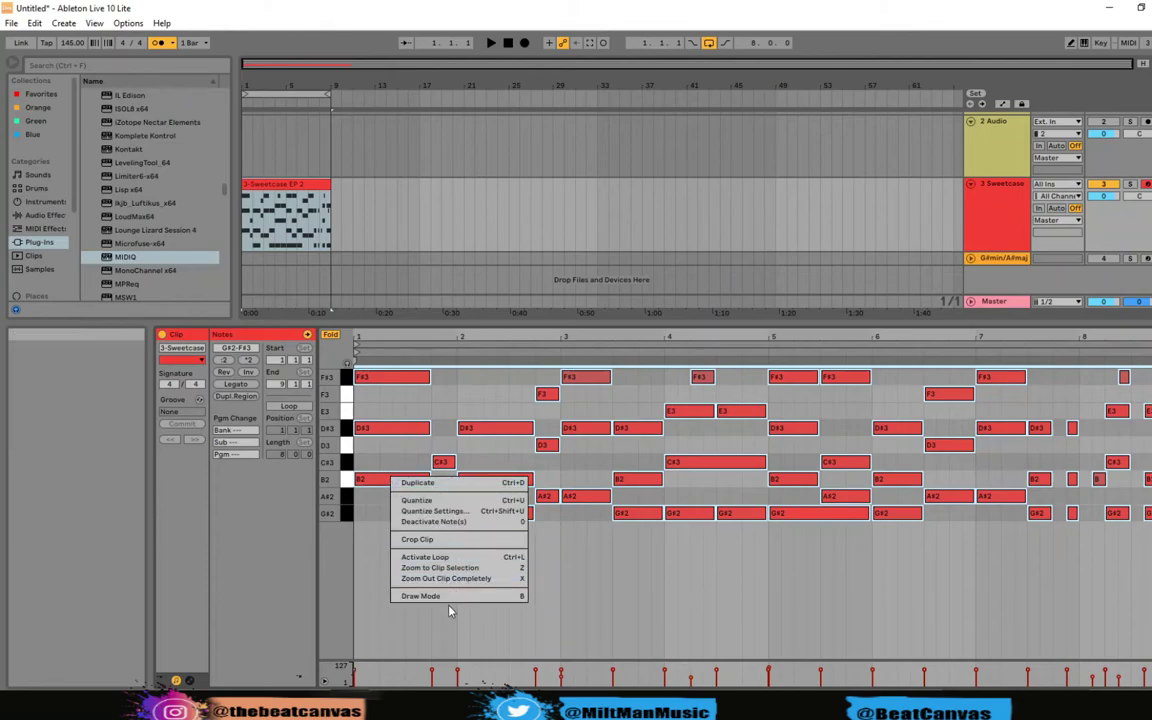
left_click(11, 23)
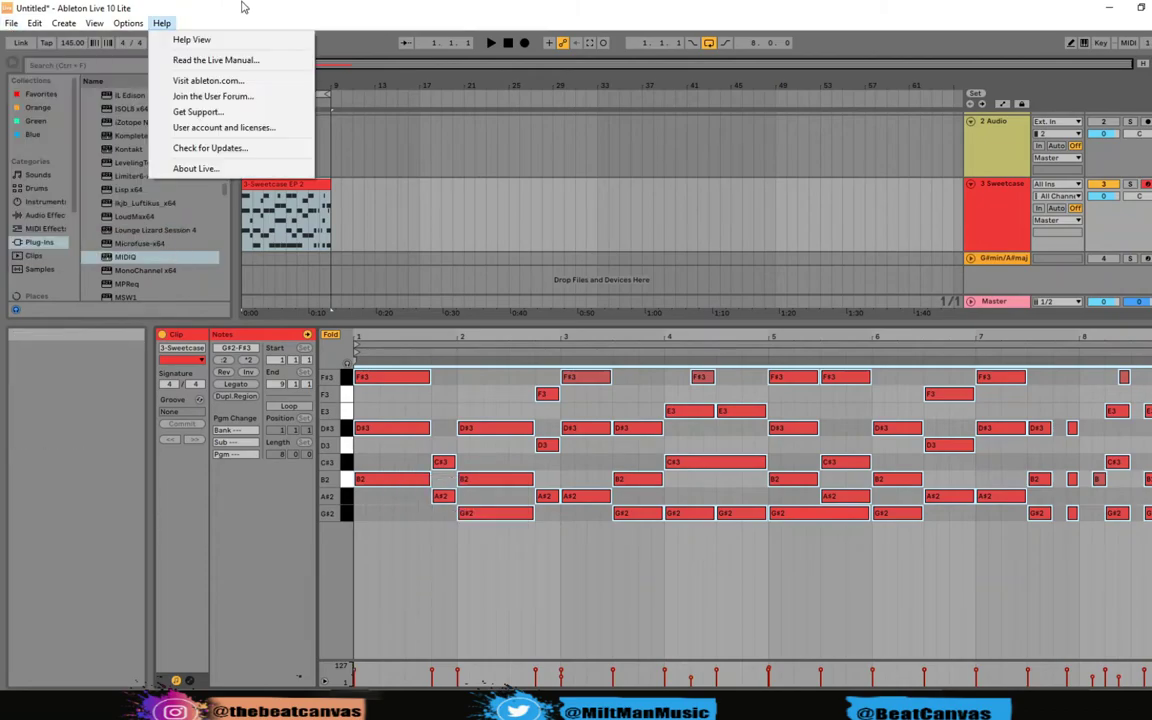
left_click(278, 8)
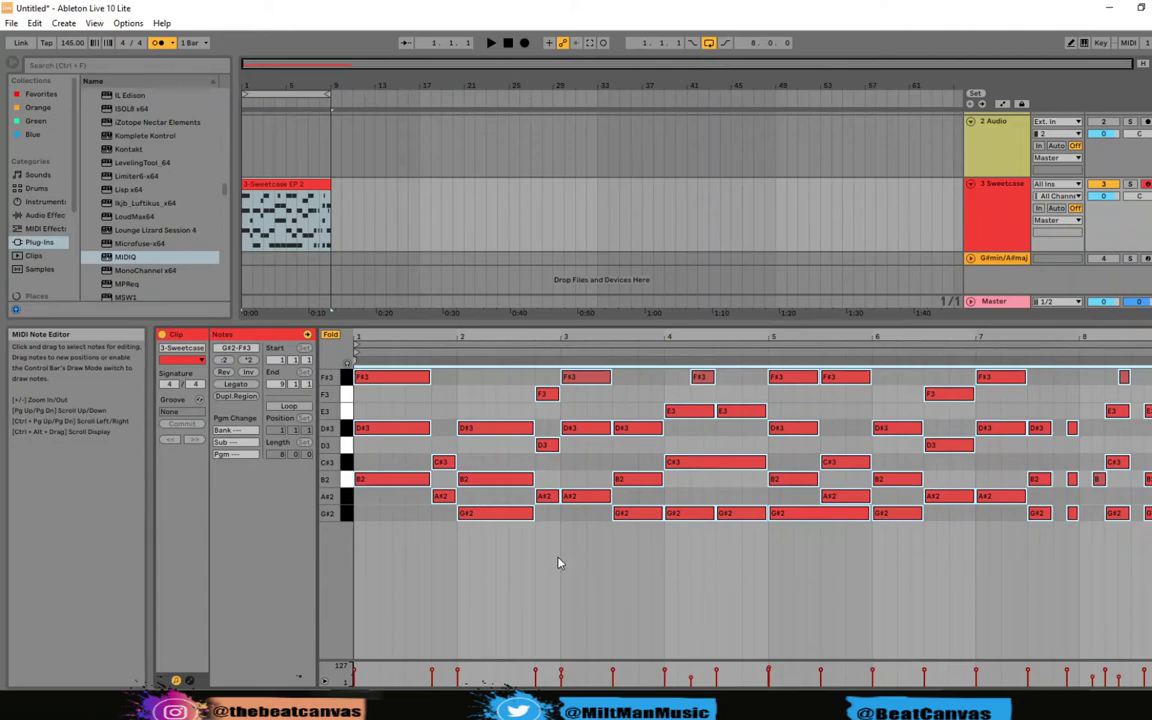
Nudge the chord clip's note rows slightly later by differing amounts and audition the result with the metronome off
key("ctrl+a")
left_click_drag(794, 383, 798, 385)
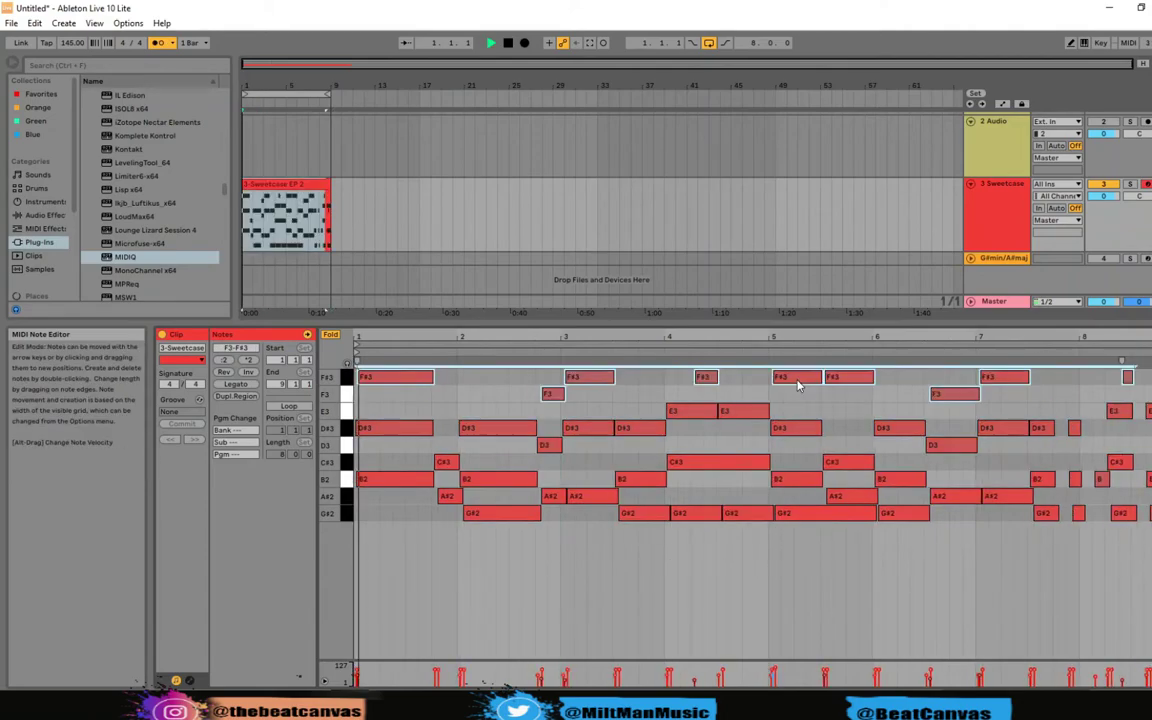
key("space")
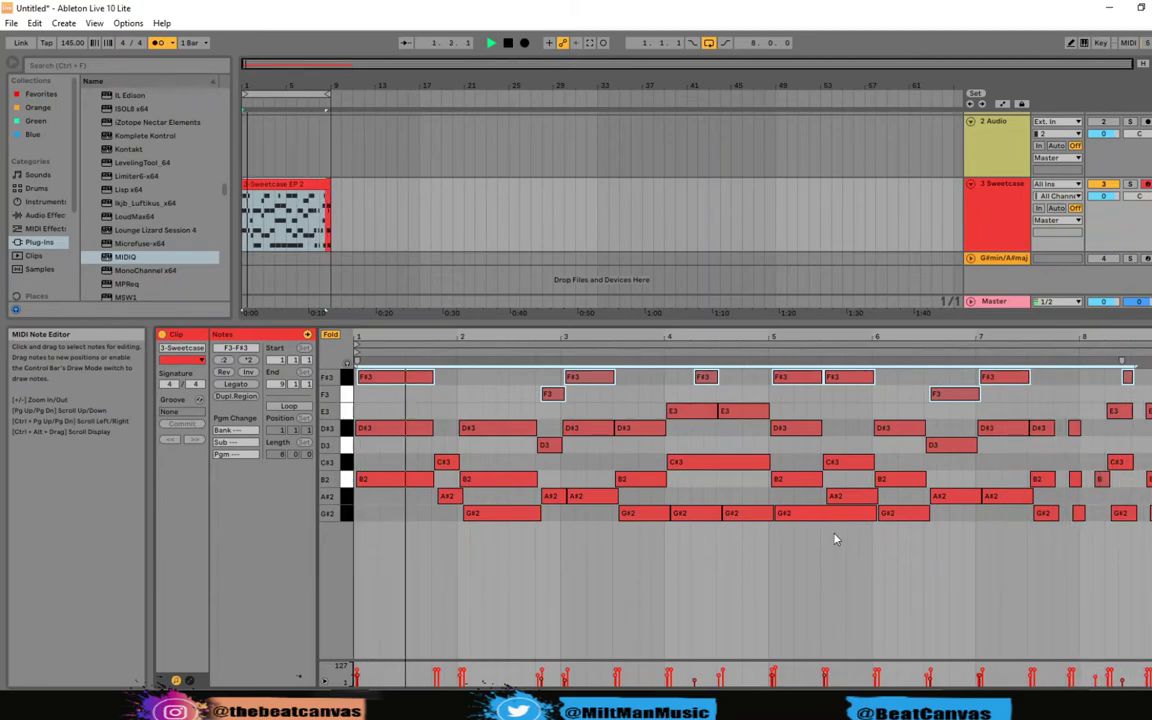
left_click(160, 44)
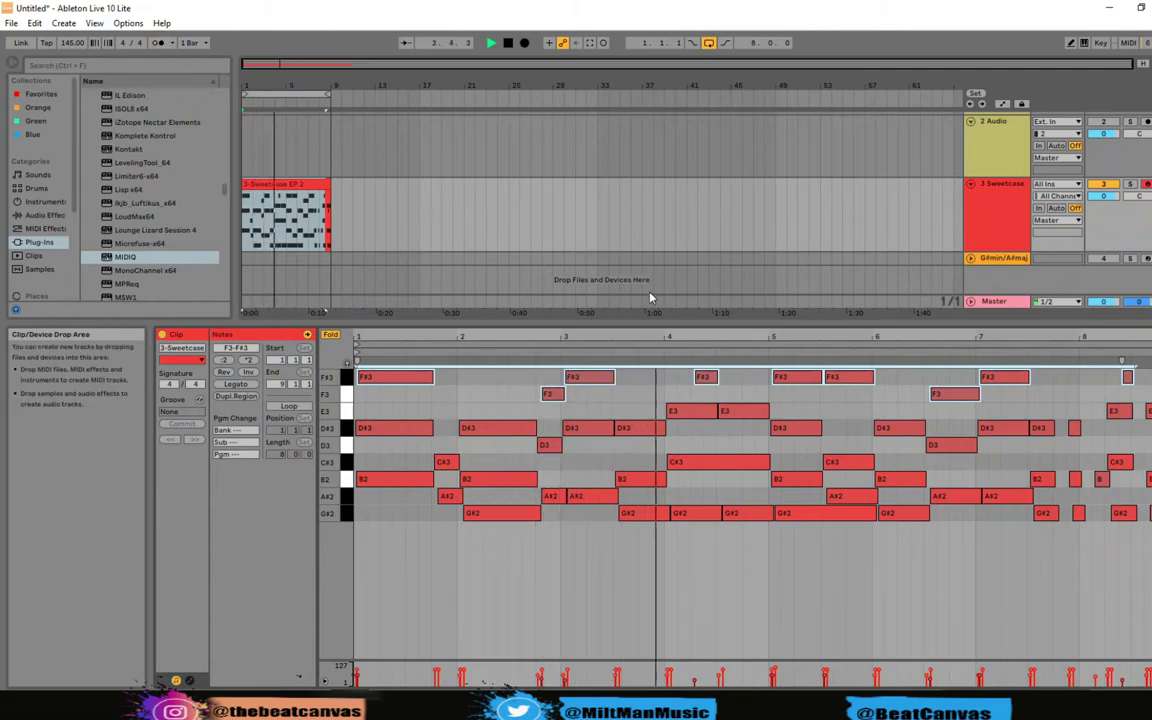
key("space")
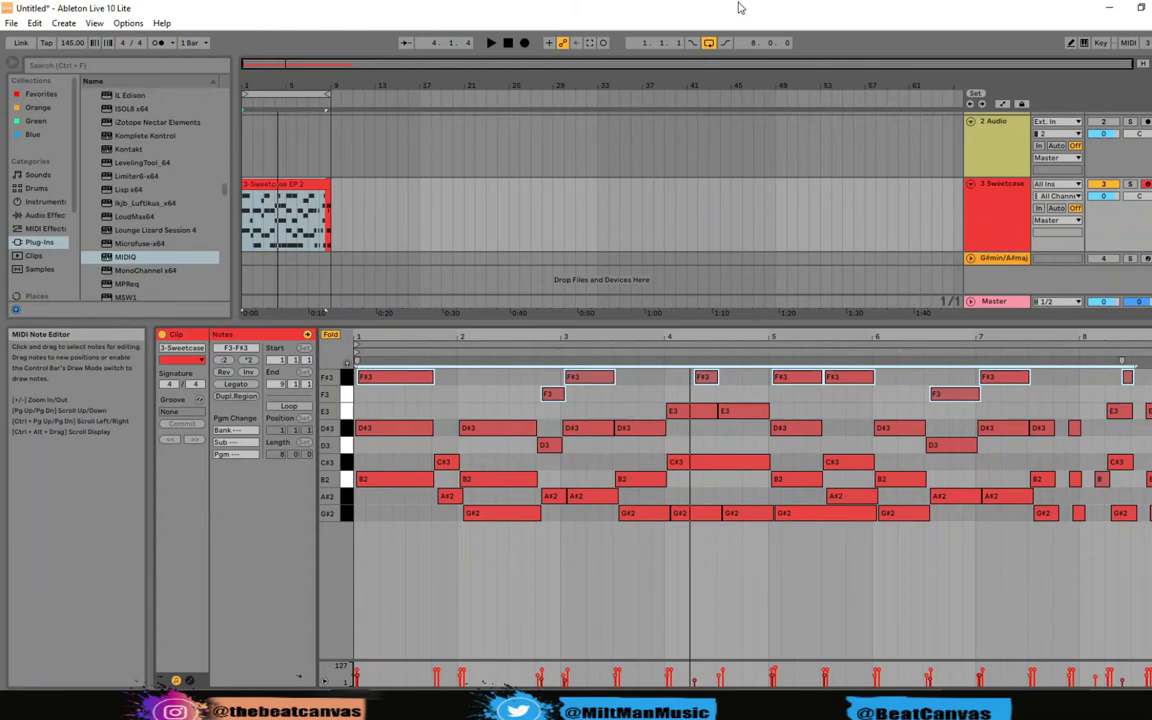
Shrink the clip editor, find Addictive Keys among the plug-ins and load it on a new MIDI track
left_click(441, 208)
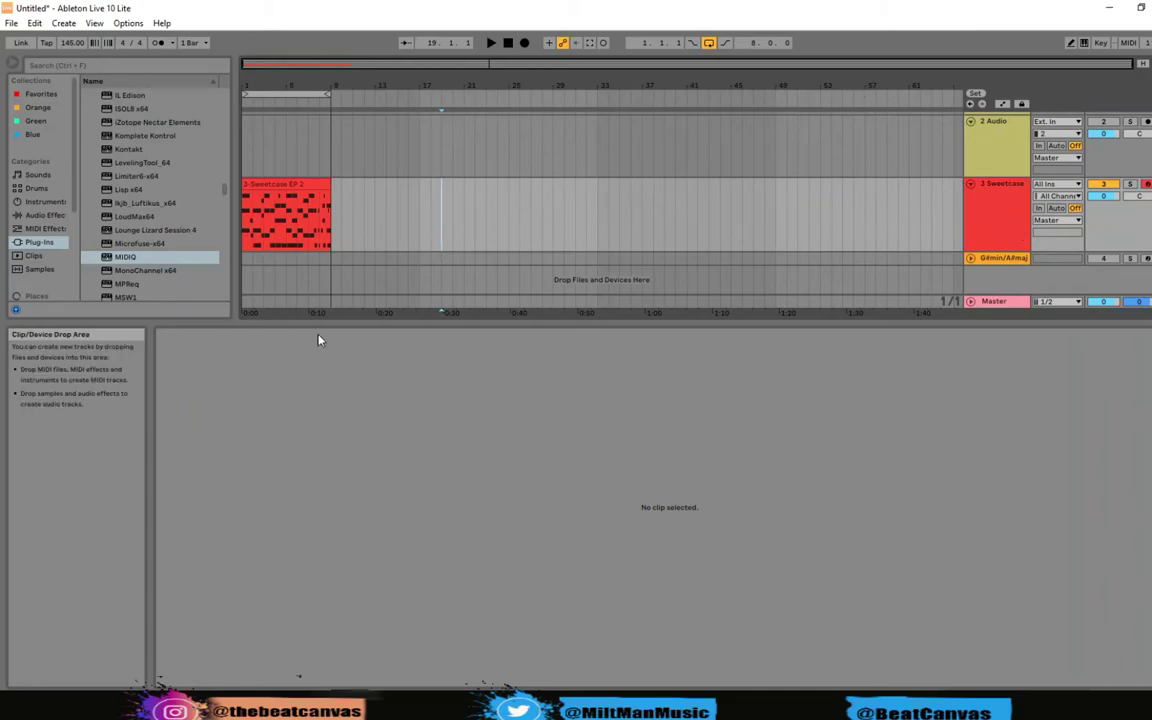
left_click_drag(418, 322, 418, 500)
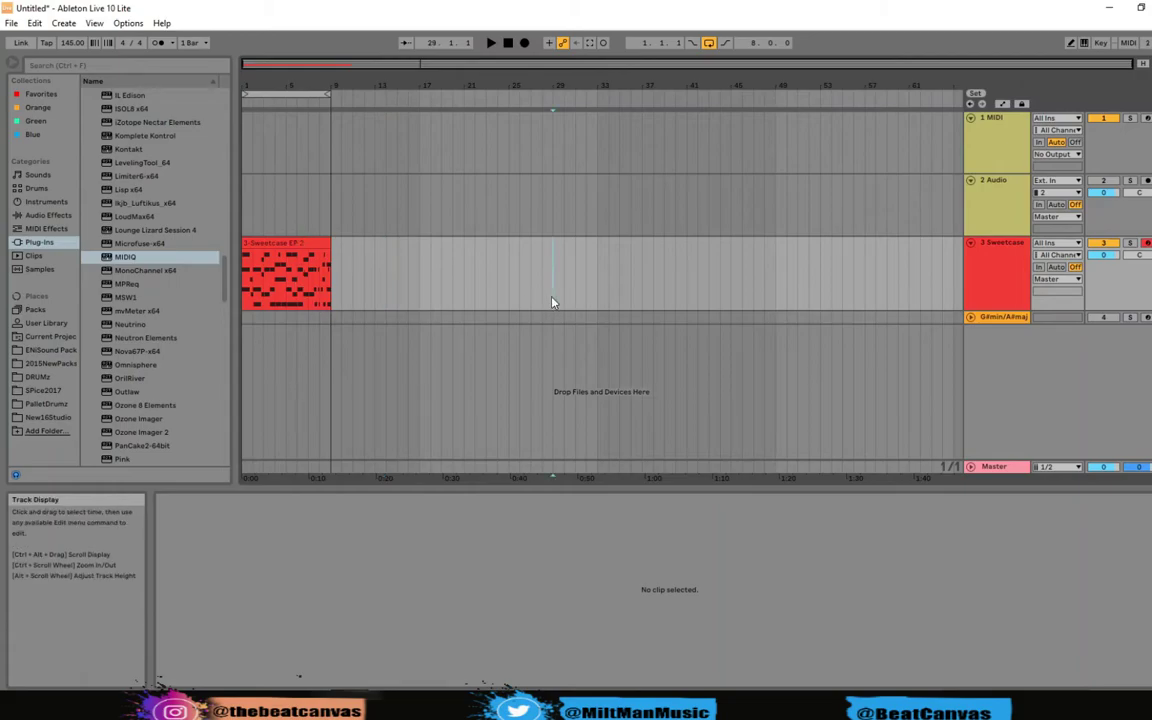
scroll(112, 322, "up", 10)
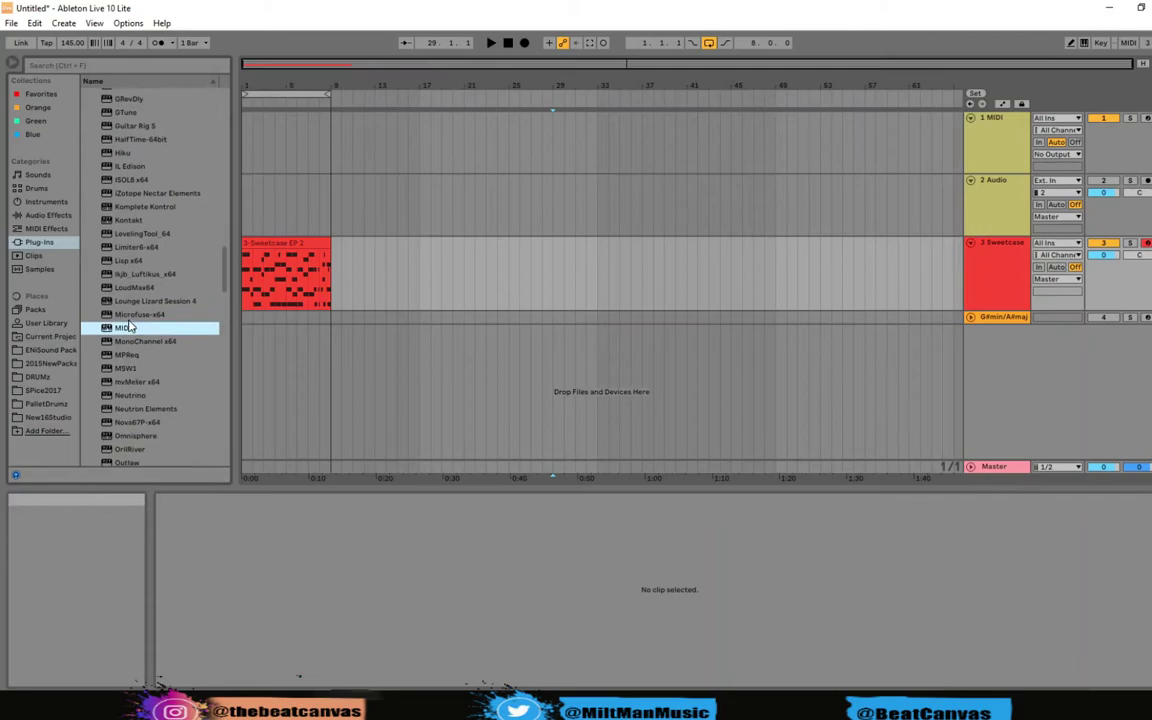
scroll(128, 320, "up", 5)
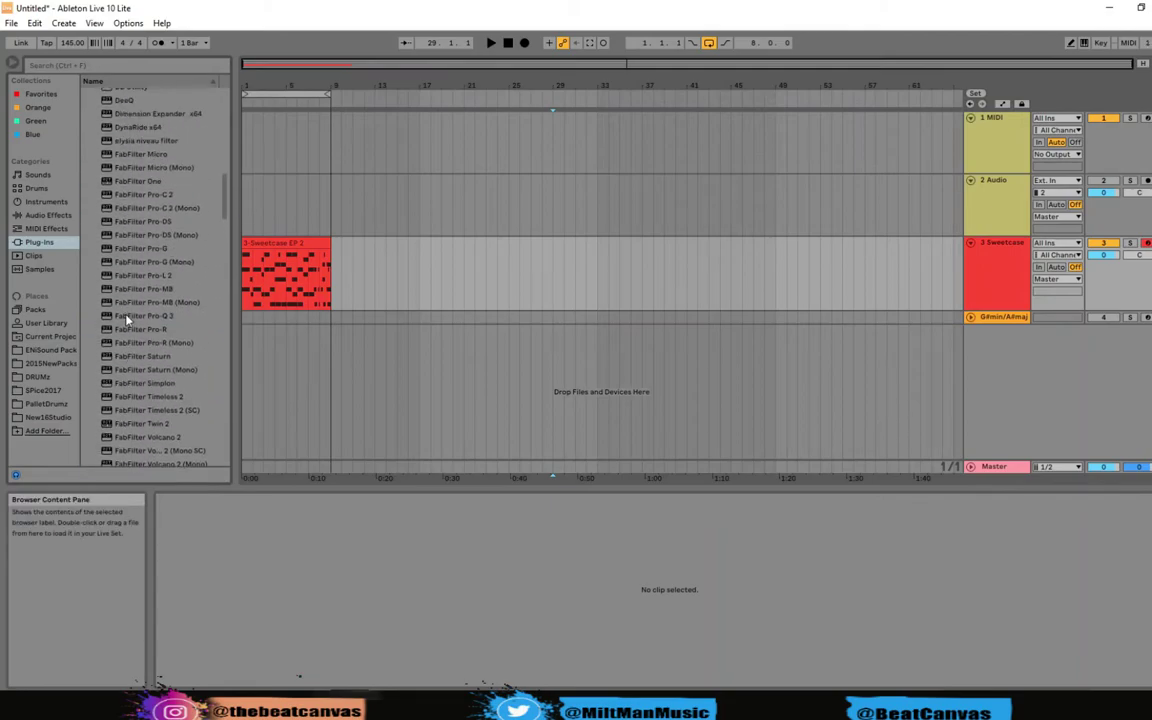
left_click_drag(220, 207, 227, 140)
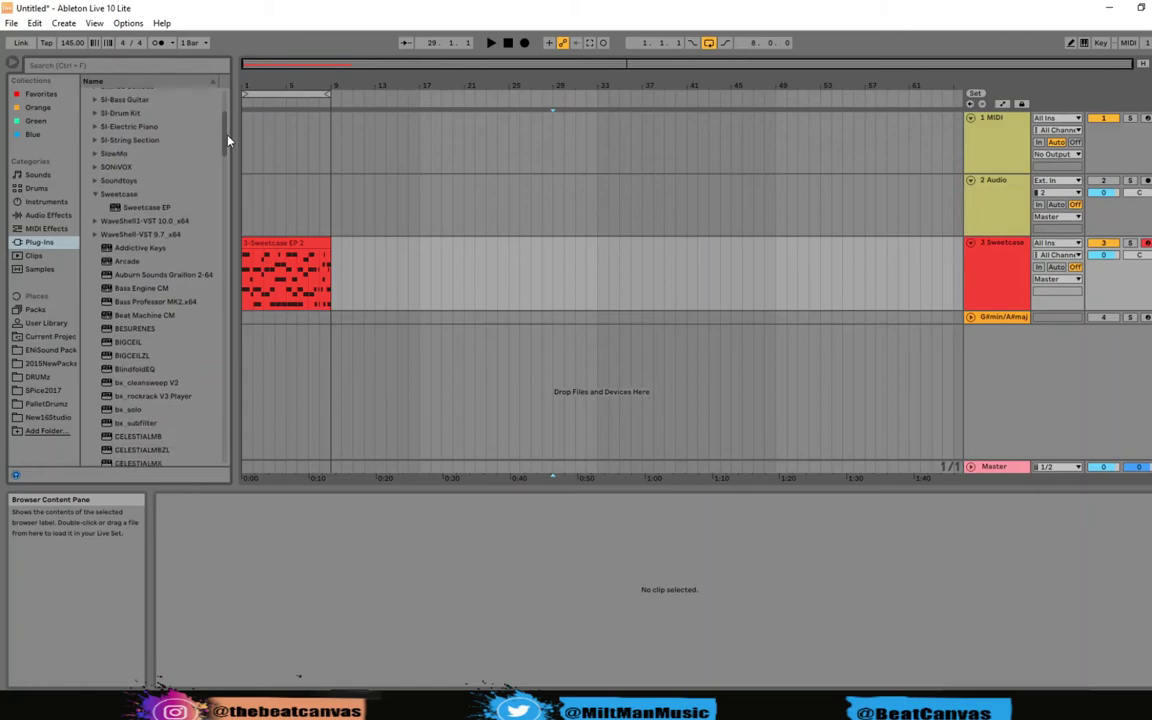
left_click(140, 242)
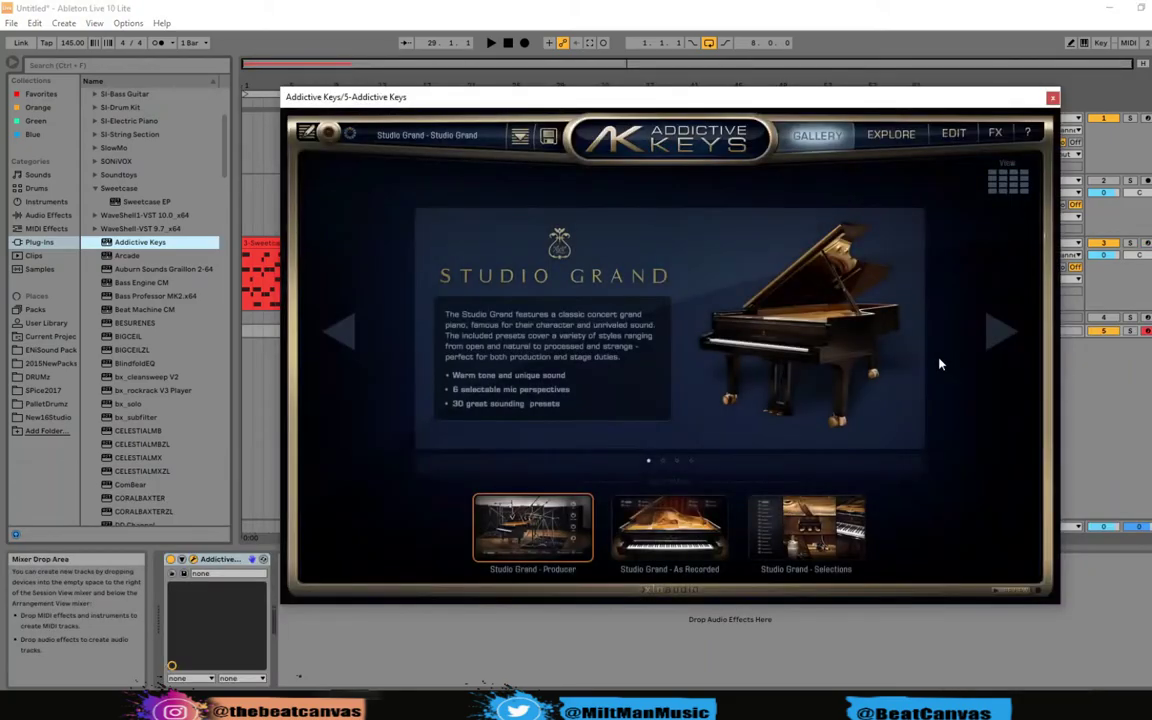
Load the Grand Noir preset from Studio Grand - Selections and move the plug-in window clear of the chord clip
left_click(824, 541)
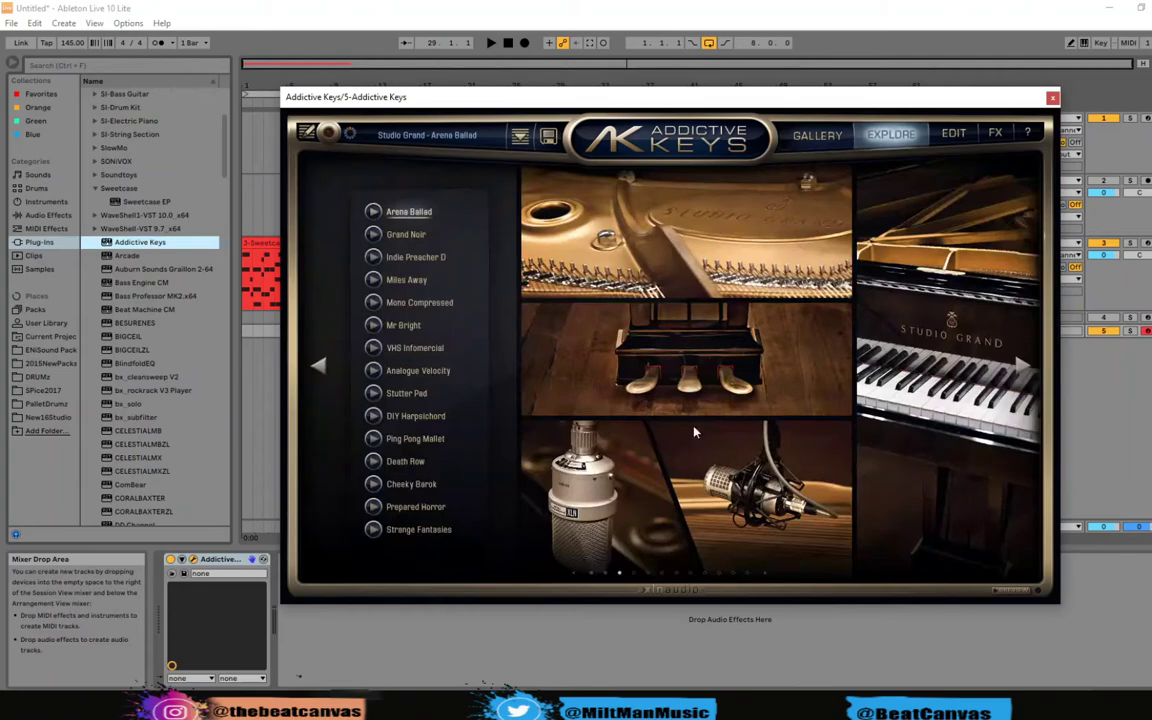
left_click(416, 237)
left_click_drag(878, 110, 1096, 183)
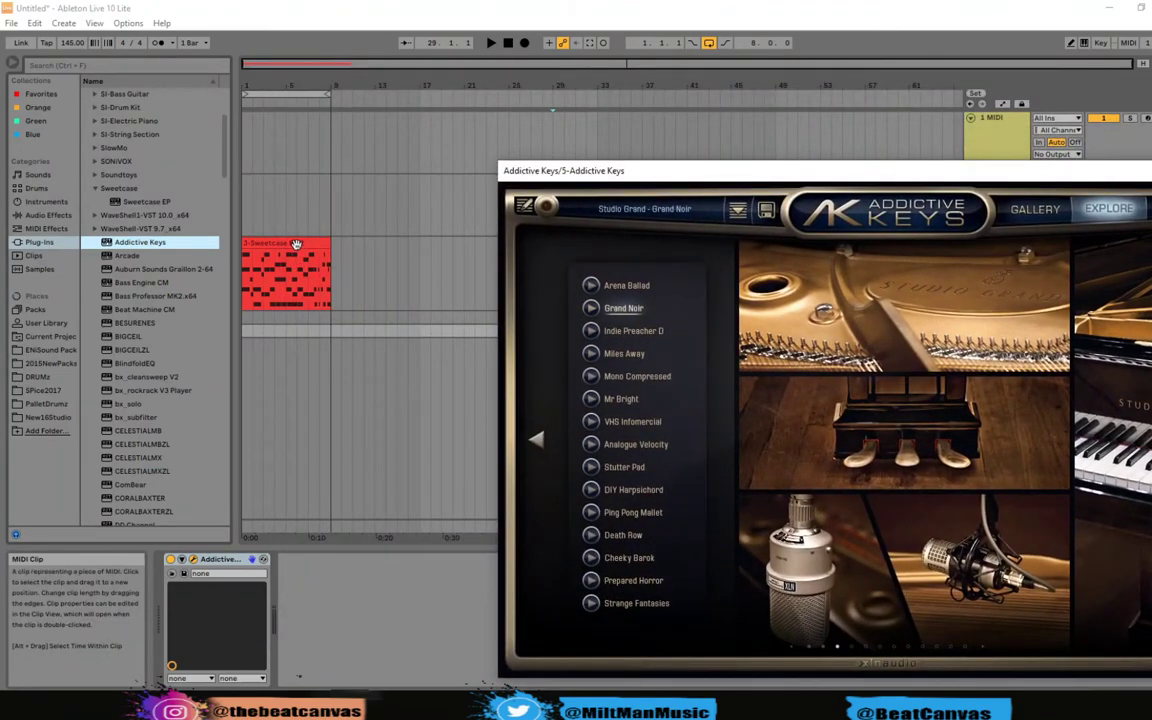
Move the chord clip to the start of the Addictive Keys track and delete the Sweetcase track
left_click_drag(296, 243, 276, 333)
key("space")
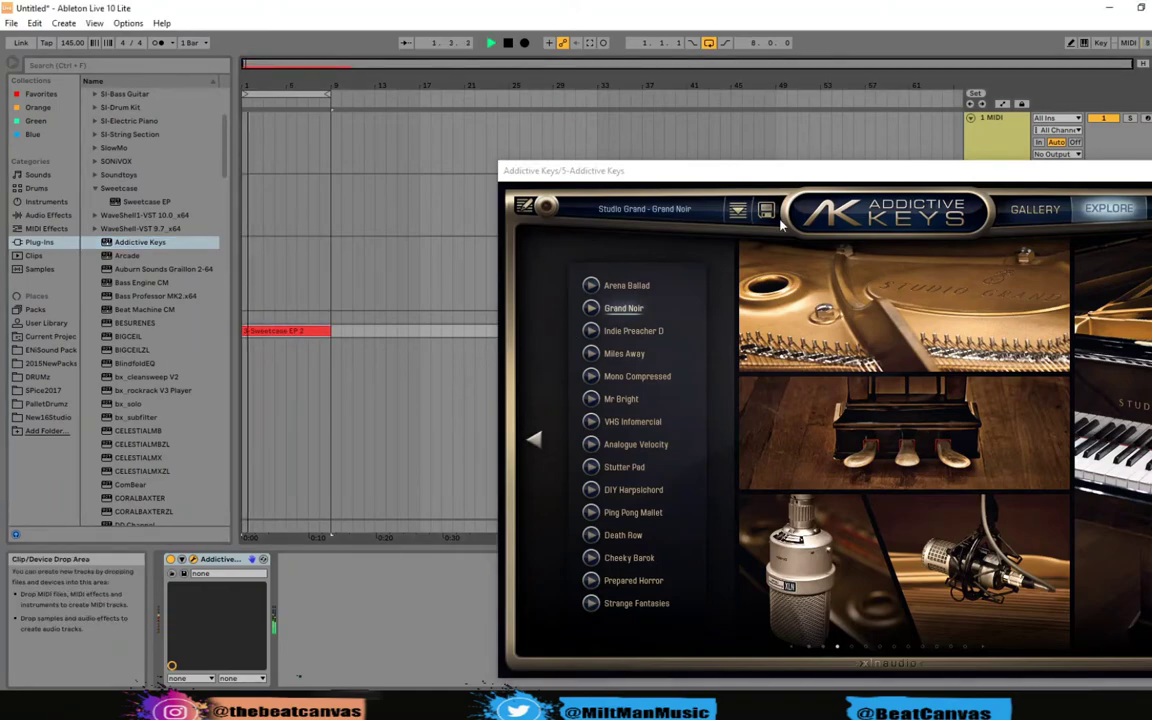
left_click_drag(838, 175, 705, 338)
left_click(1010, 267)
right_click(1014, 268)
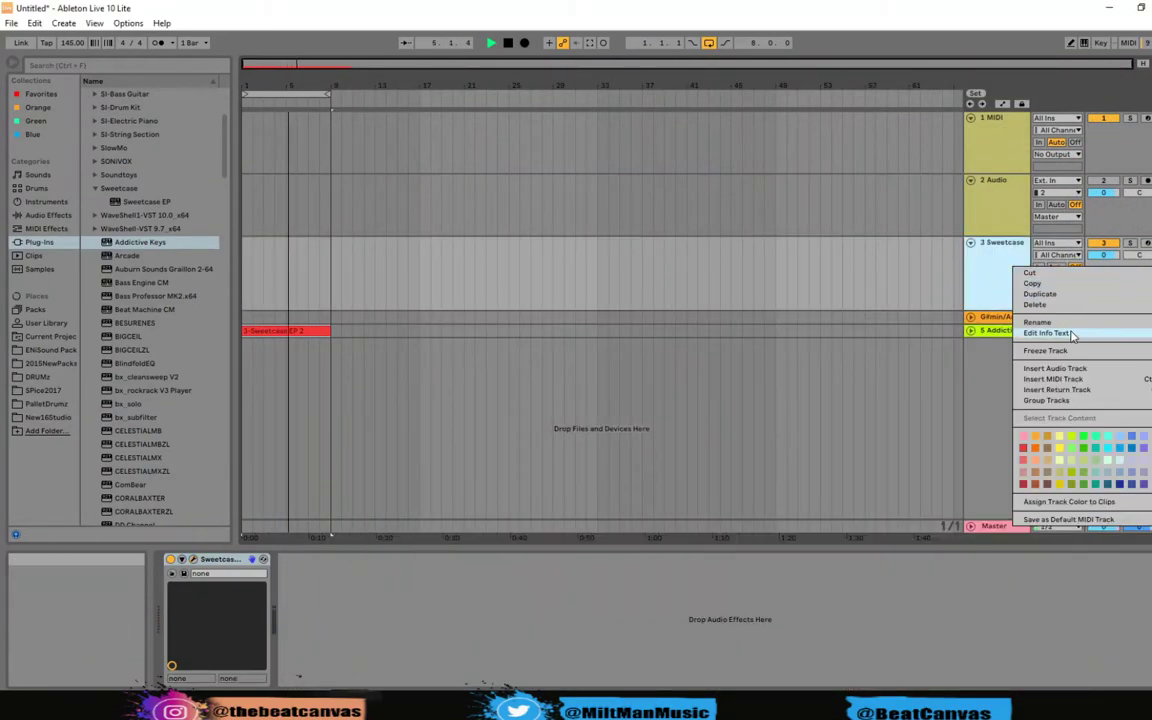
left_click(1041, 306)
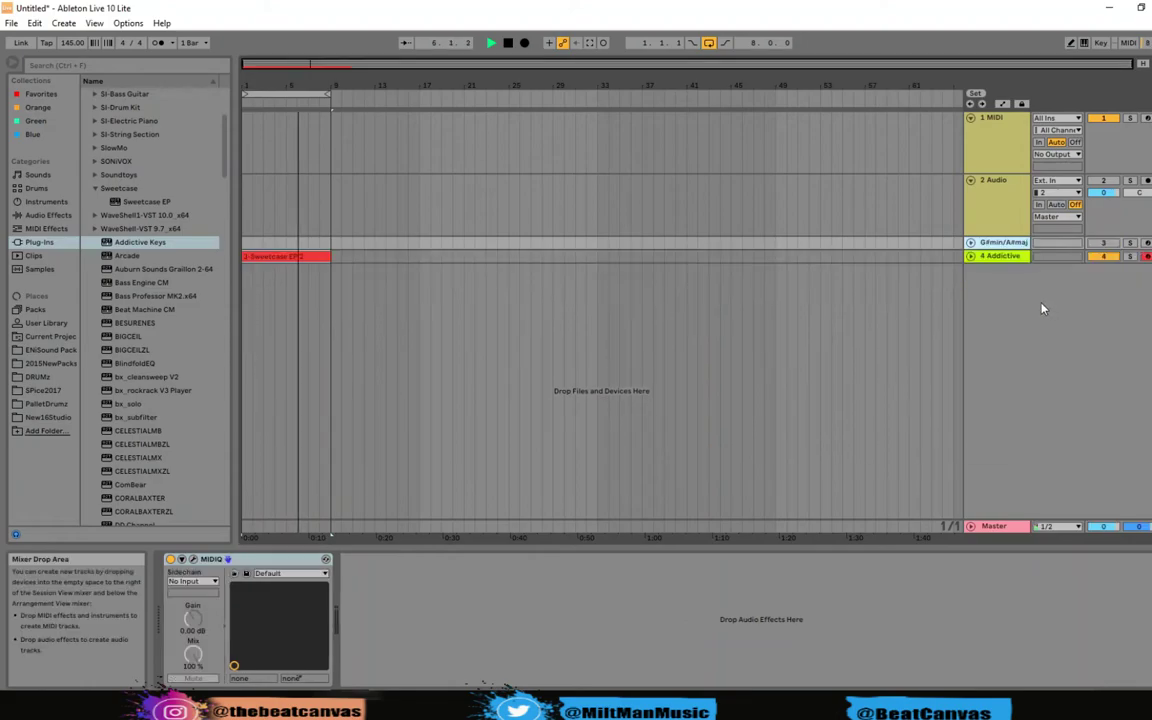
Unfold the Addictive Keys track, close the plug-in window and open the chord clip in an enlarged note editor
left_click(981, 260)
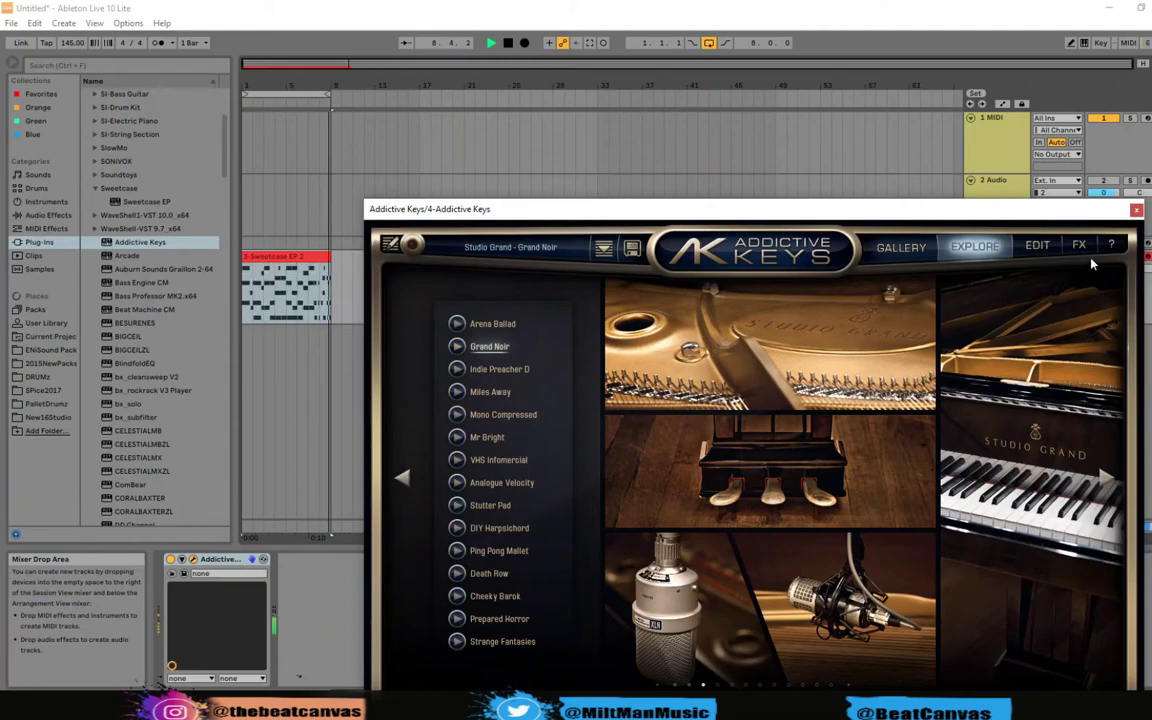
left_click(1137, 210)
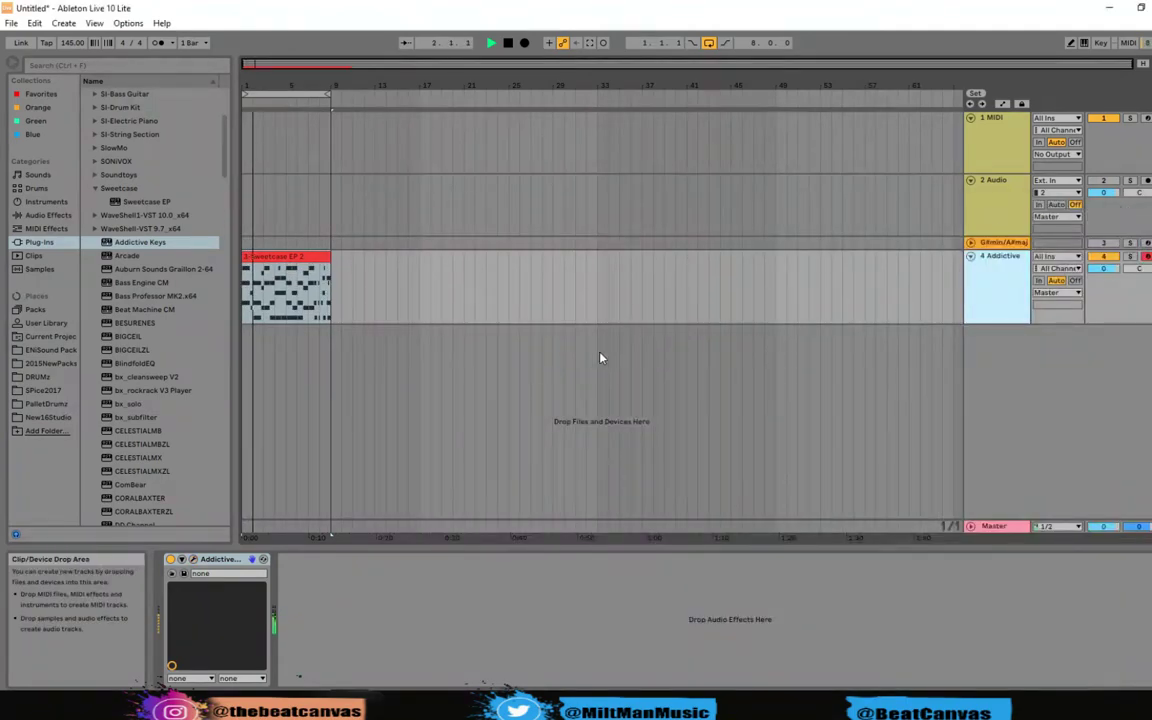
left_click(315, 314)
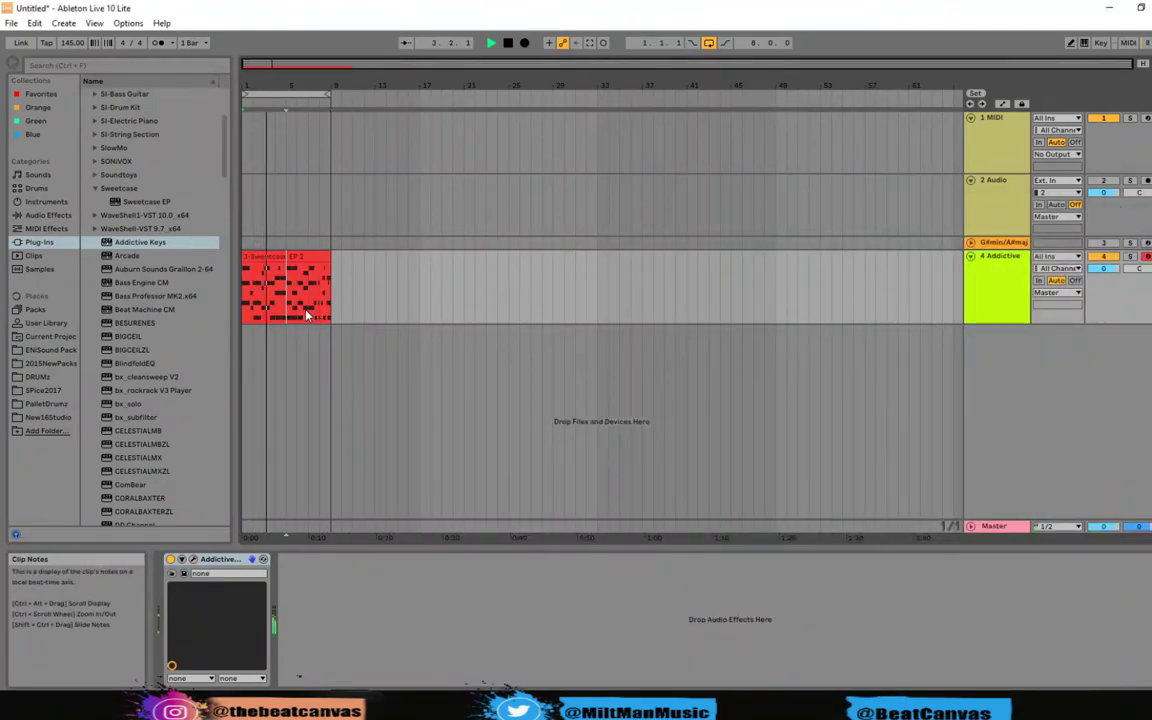
left_click(301, 257)
left_click(1130, 698)
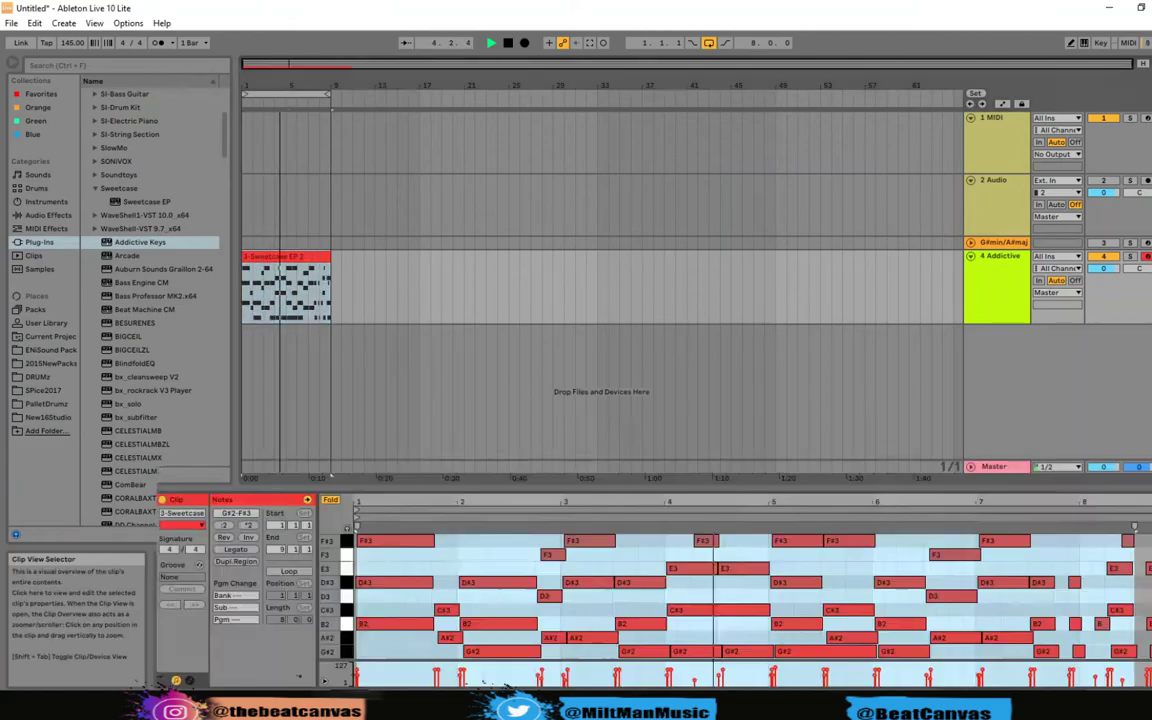
left_click_drag(607, 464, 585, 190)
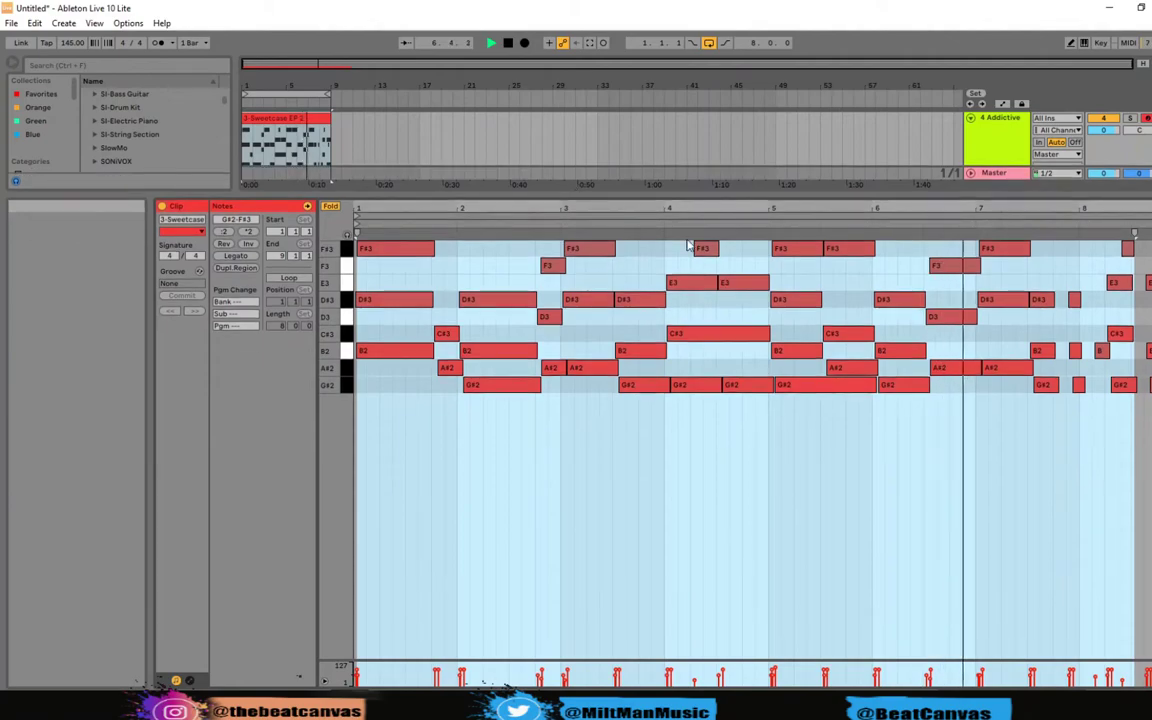
Try an earlier start for the D3 near the end of bar 2, and move it back
left_click(1091, 250)
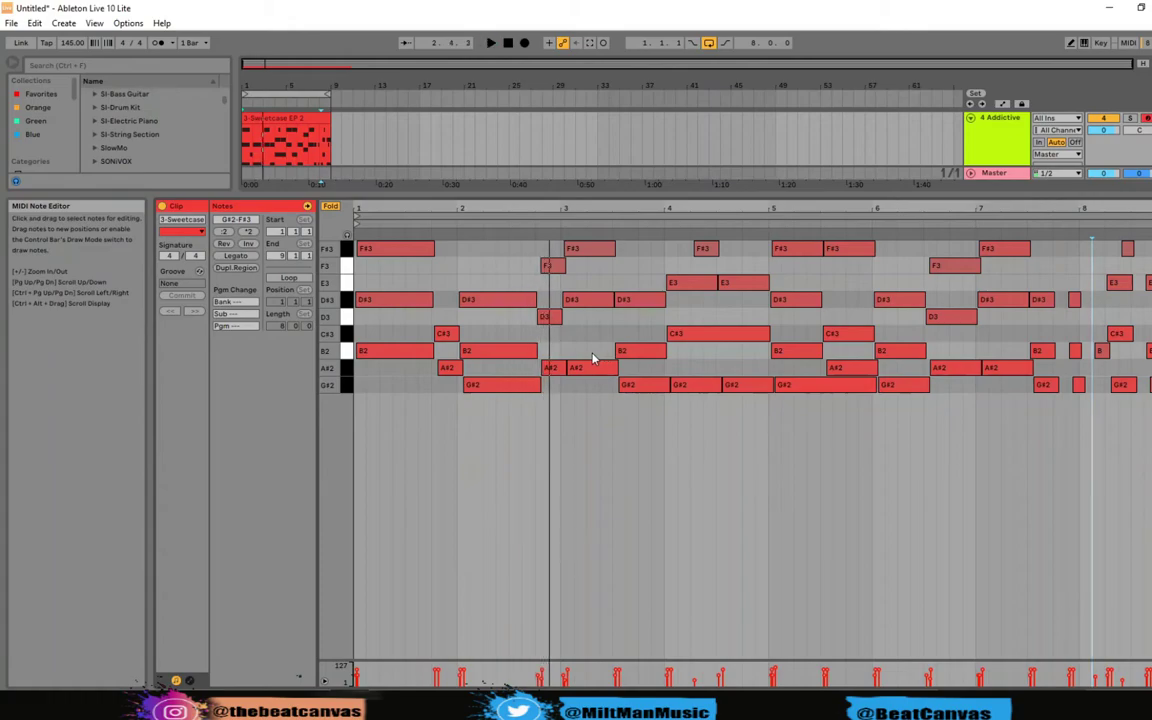
left_click_drag(551, 319, 537, 321)
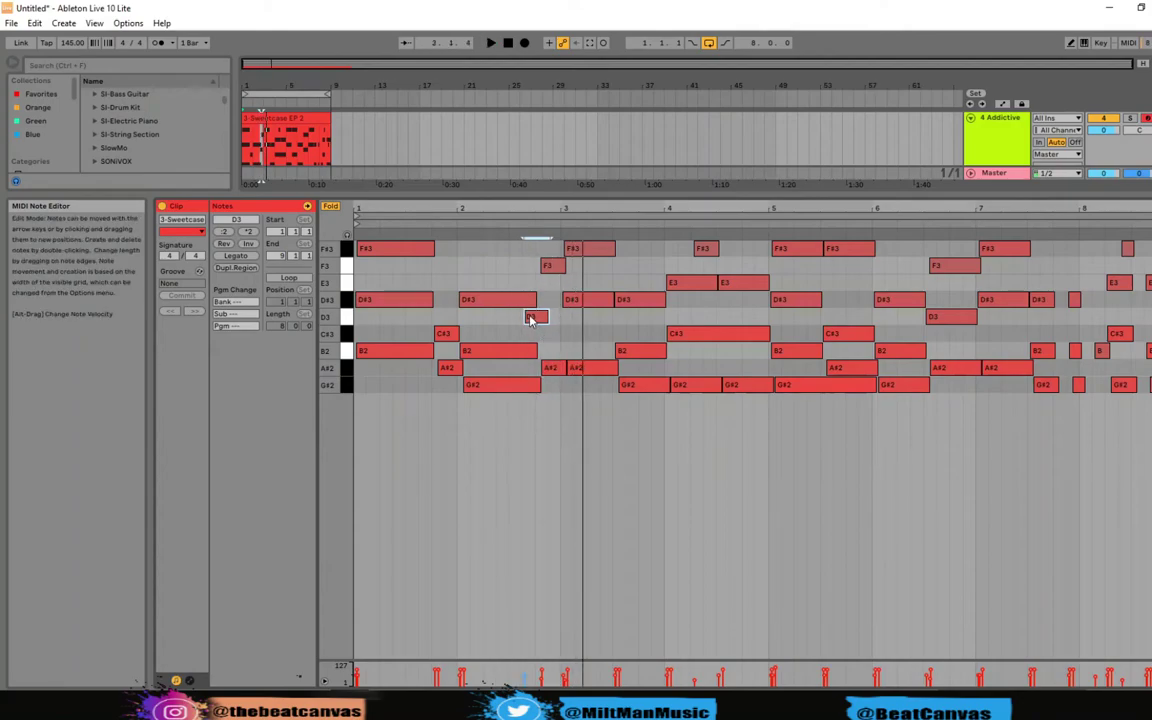
left_click_drag(527, 316, 549, 323)
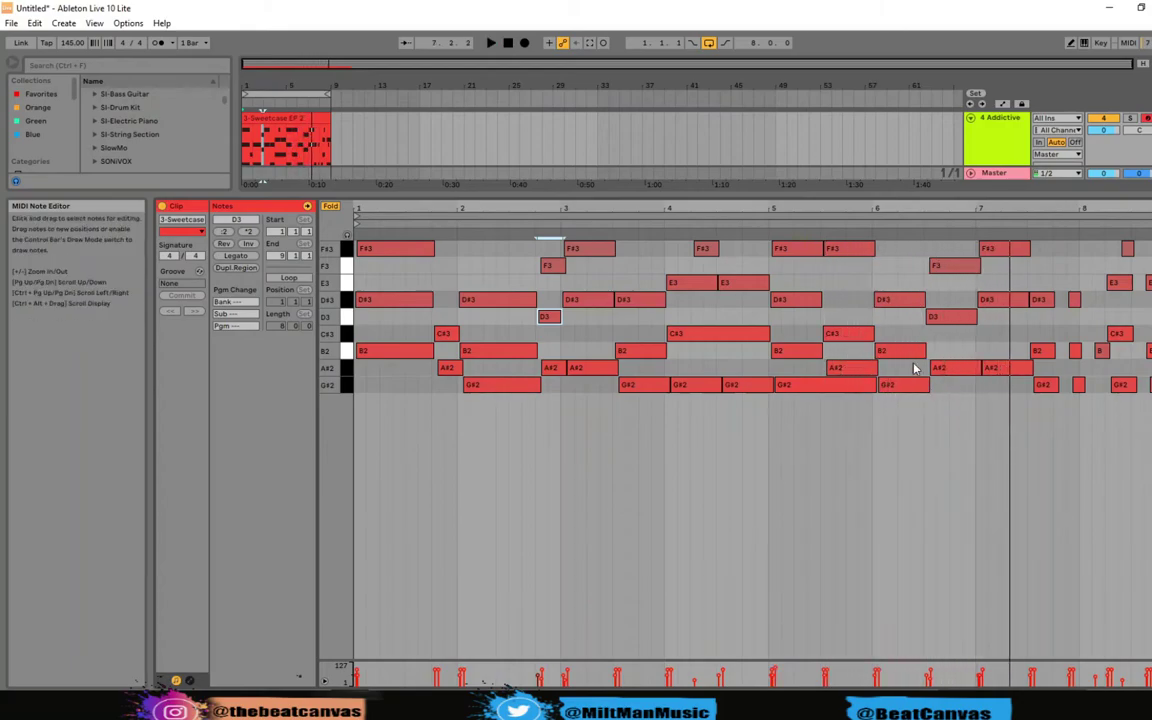
Shift the B2 at the start of bar 6 later in two small moves and audition the timing
mouse_move(908, 355)
left_mouse_down()
mouse_move(933, 357)
mouse_move(919, 356)
left_mouse_up()
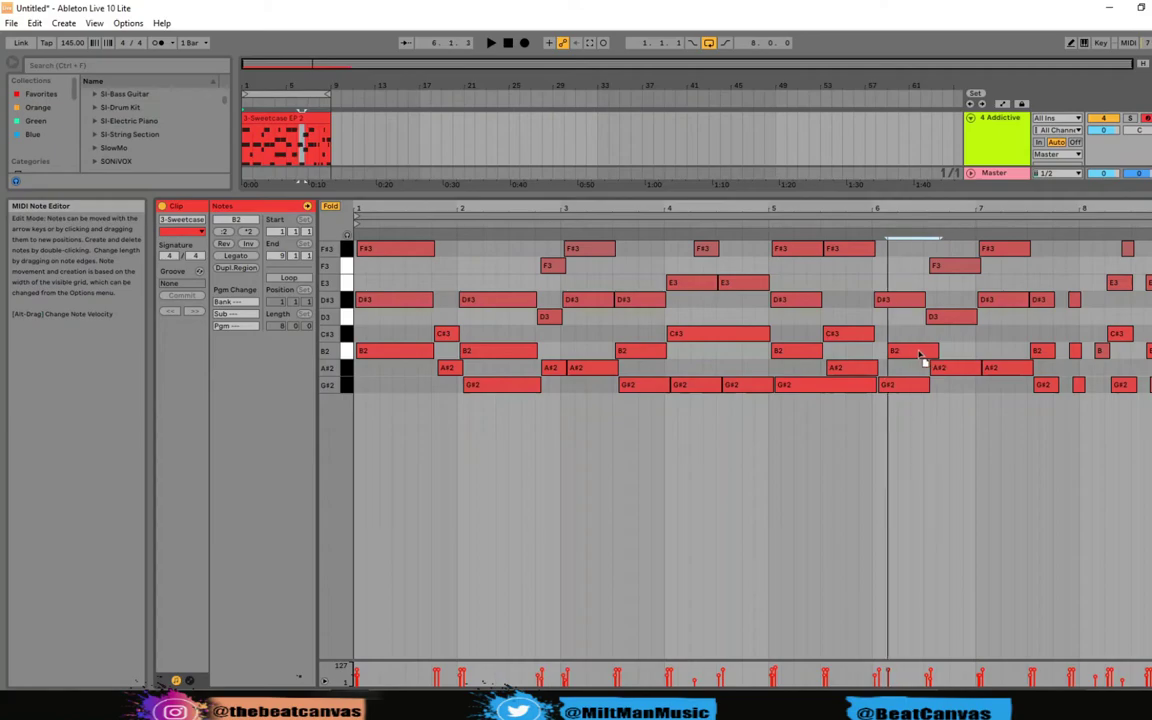
key("space")
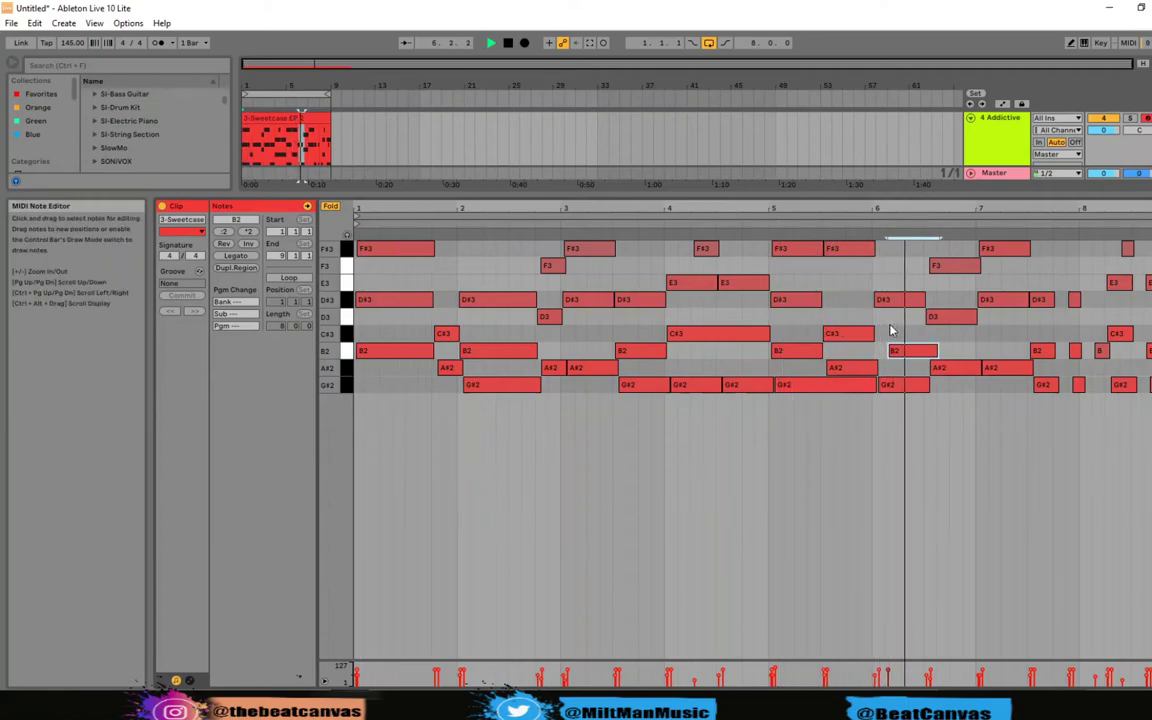
left_click_drag(913, 353, 921, 357)
key("space")
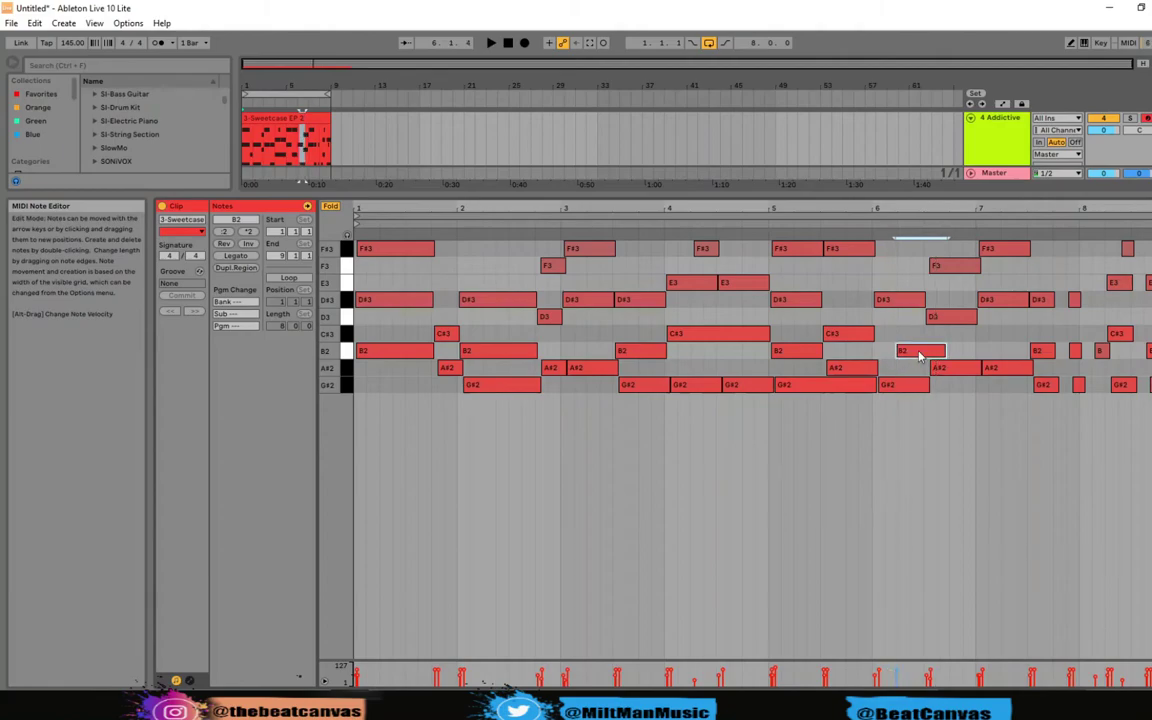
key("space")
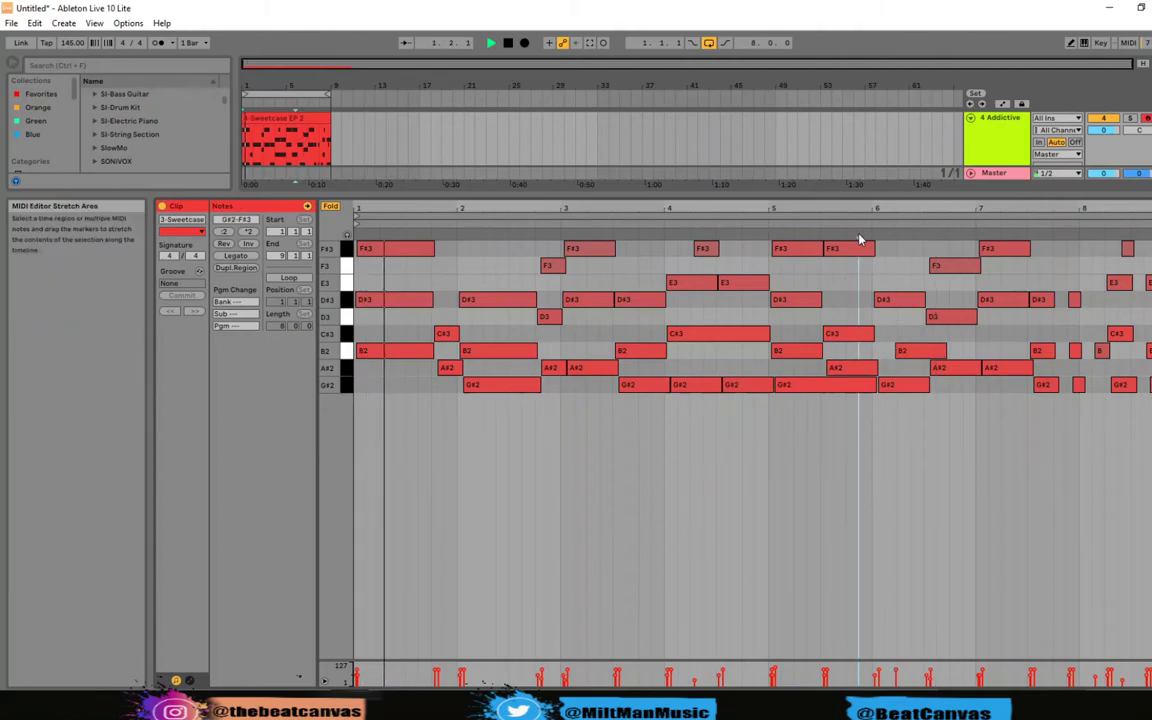
Listen to the chord progression repeatedly from bar 5 to check the timing of the delayed B2
key("ctrl+a")
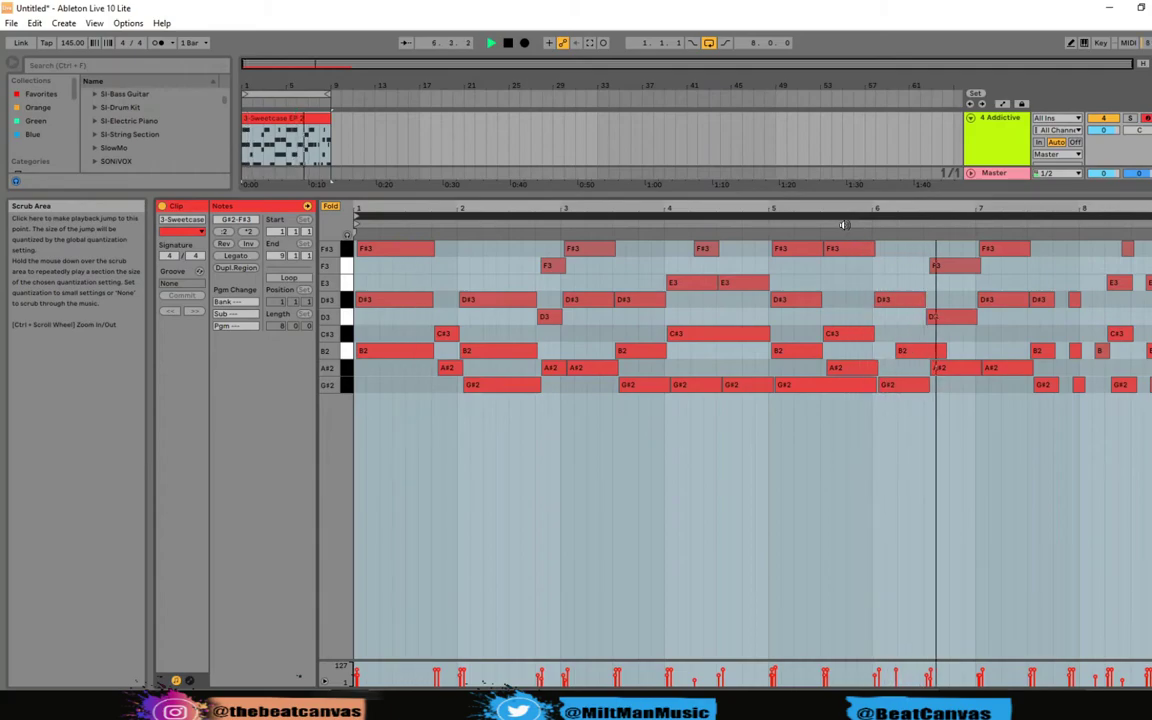
left_click(770, 226)
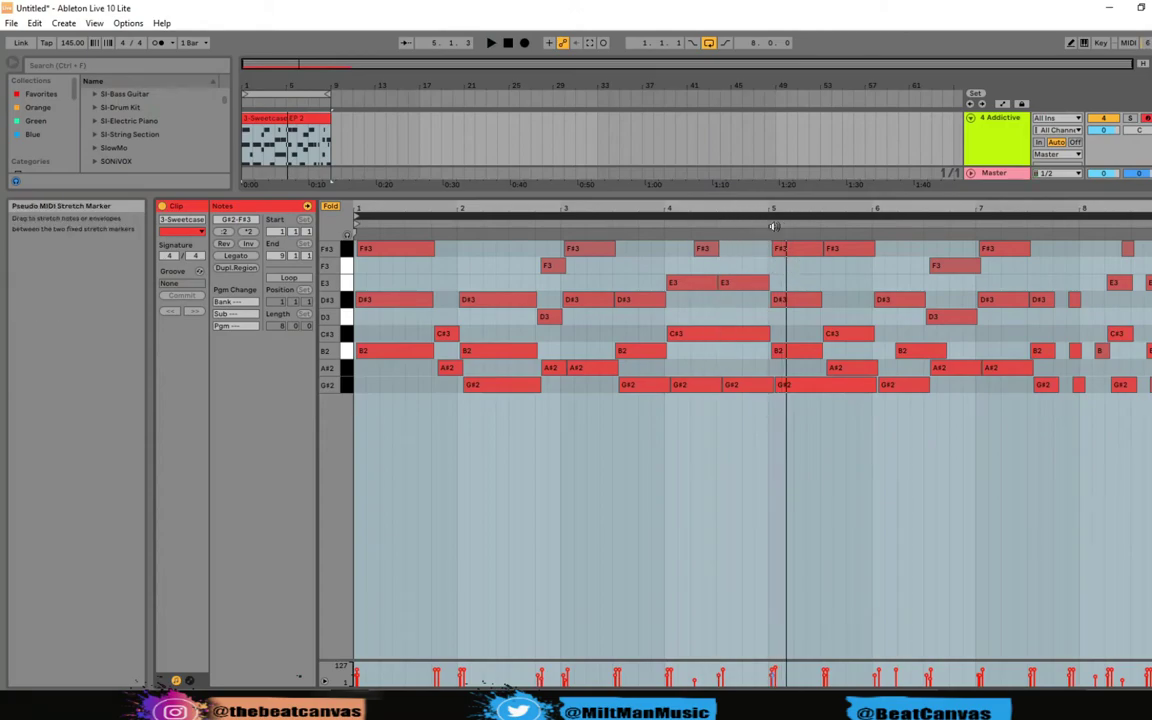
key("space")
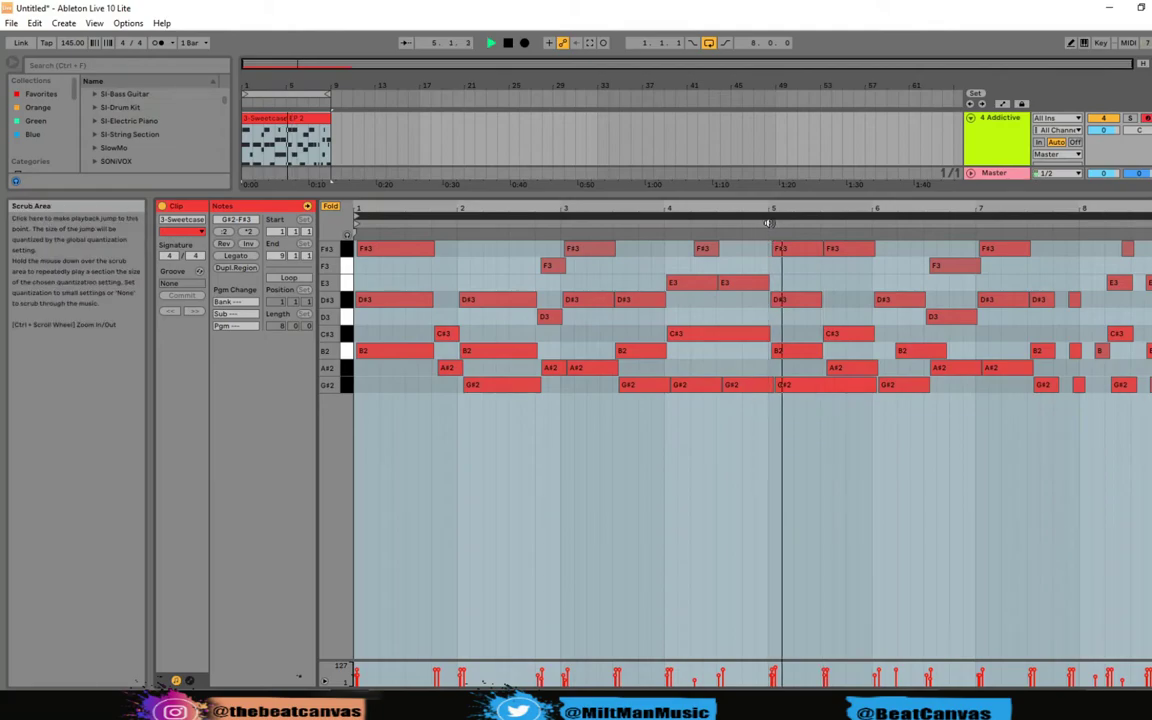
left_click(768, 222)
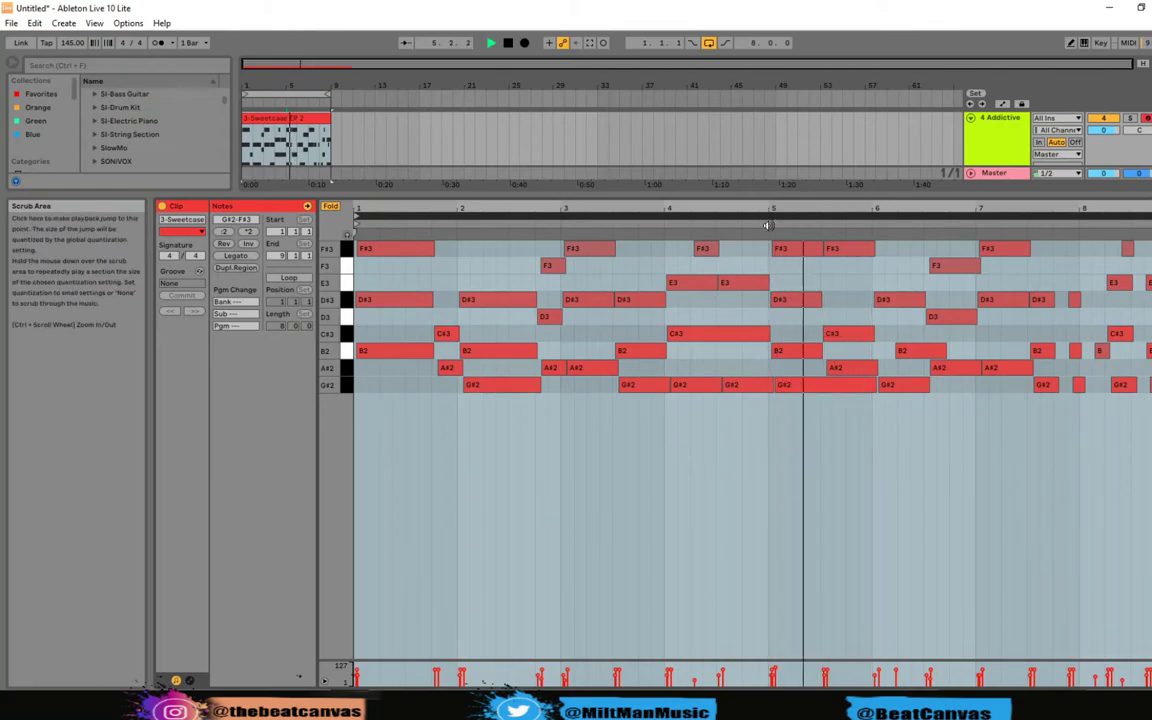
left_click(768, 222)
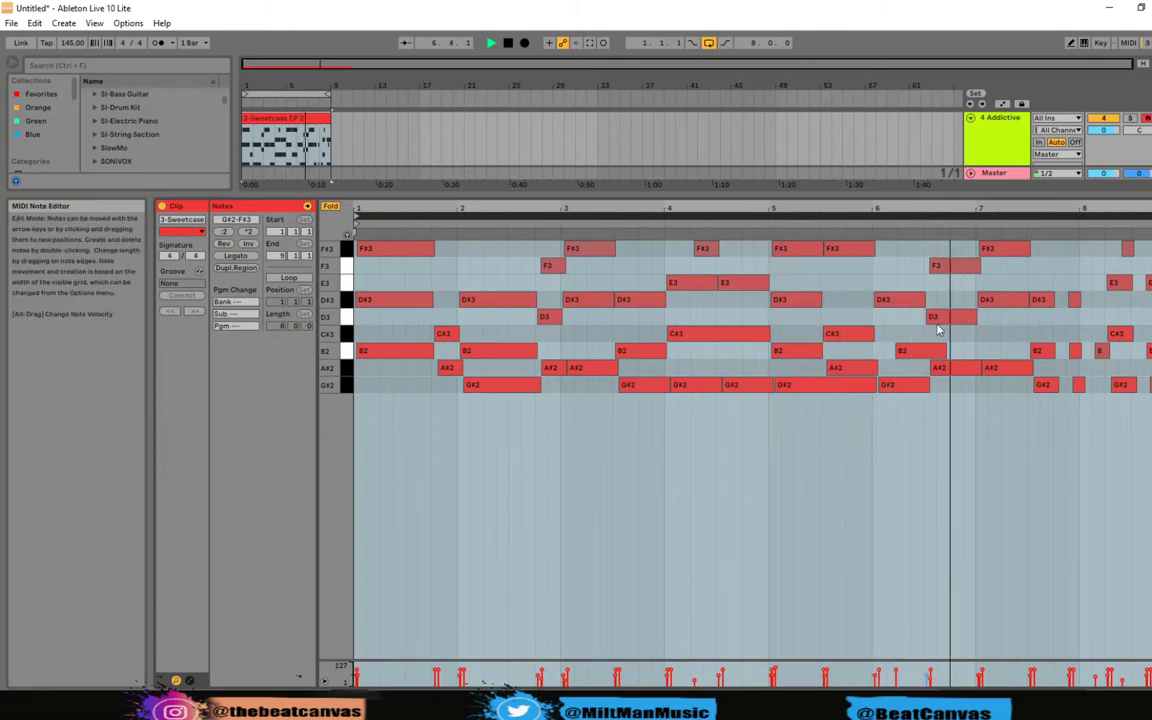
left_click(770, 222)
Shift the B2 in bar 6 slightly earlier, and also start the D3 and F3 that follow in that bar earlier
left_click_drag(925, 357, 915, 356)
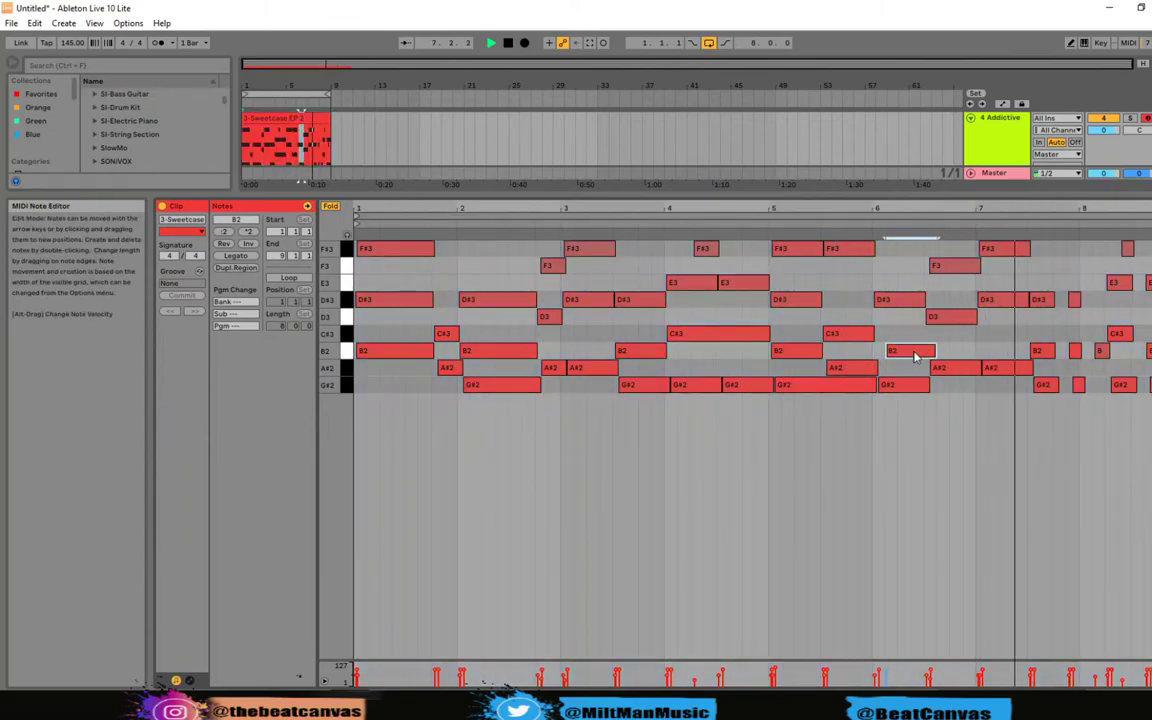
left_click(934, 320)
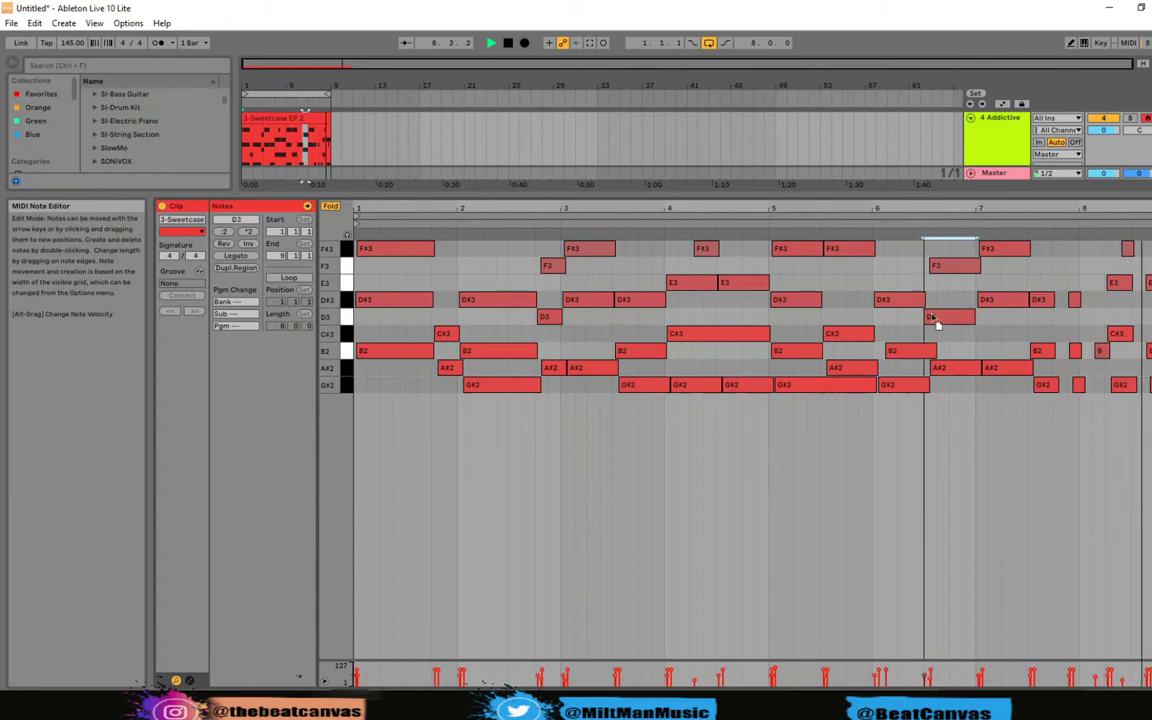
left_click_drag(945, 266, 927, 266)
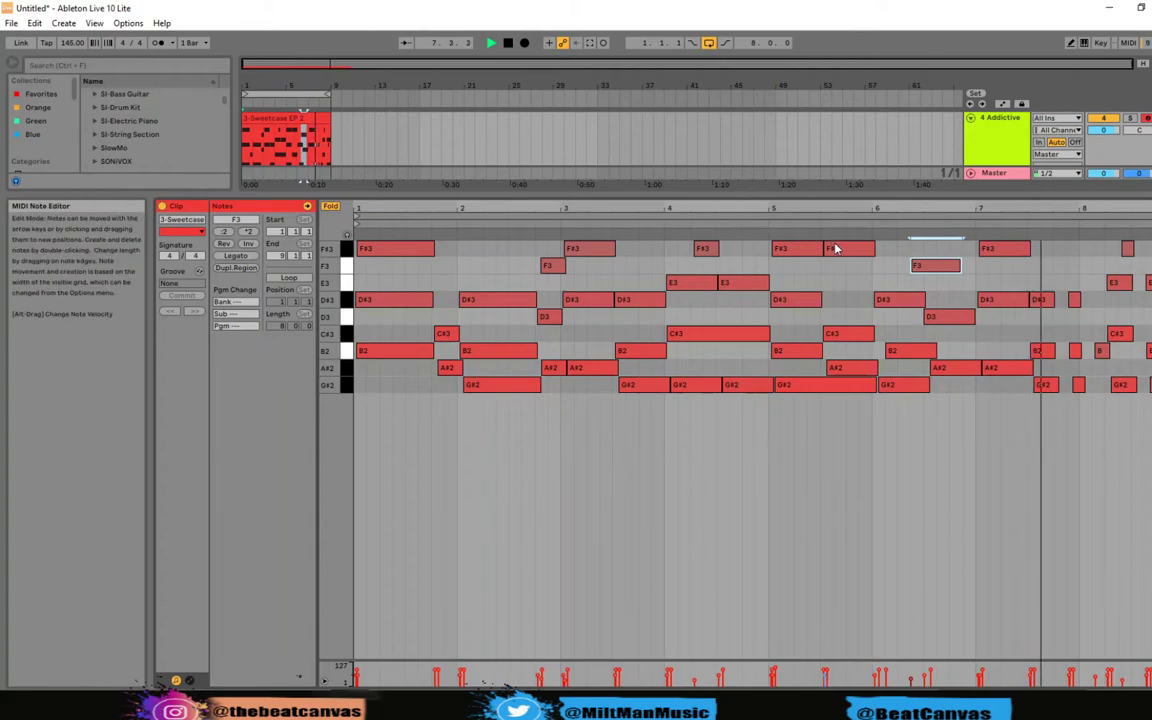
Undo the last timing shifts of the F3, D3 and B2 notes in bar 6
key("ctrl+z")
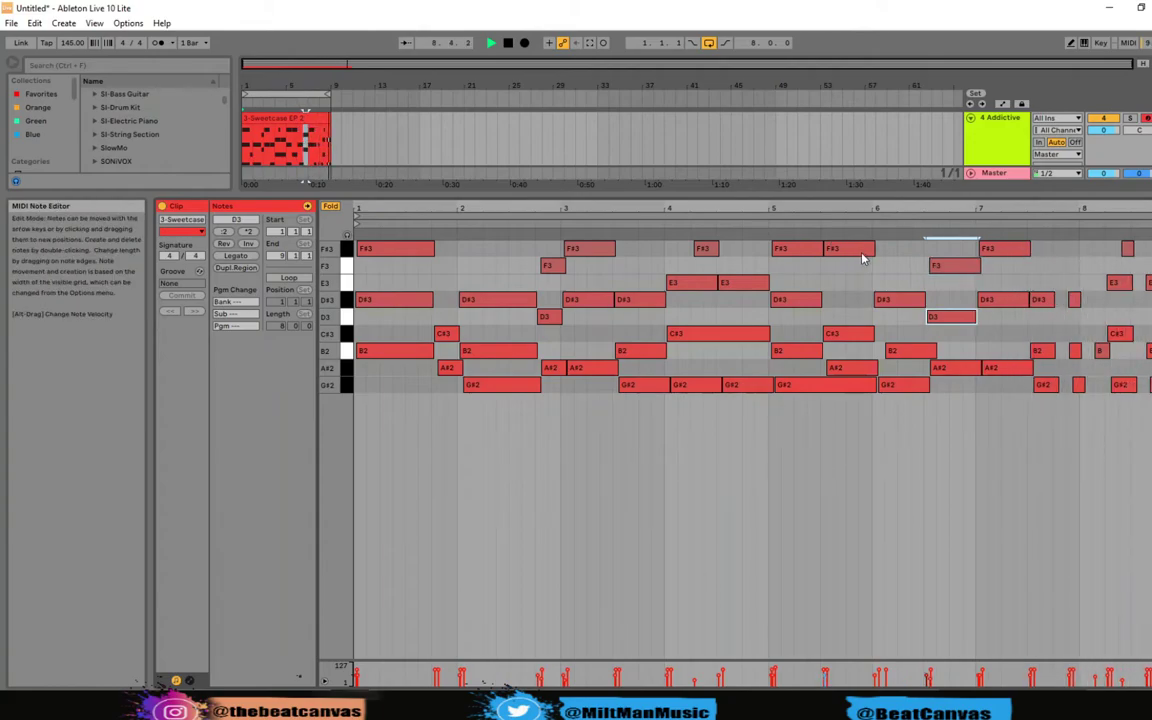
key("ctrl+z")
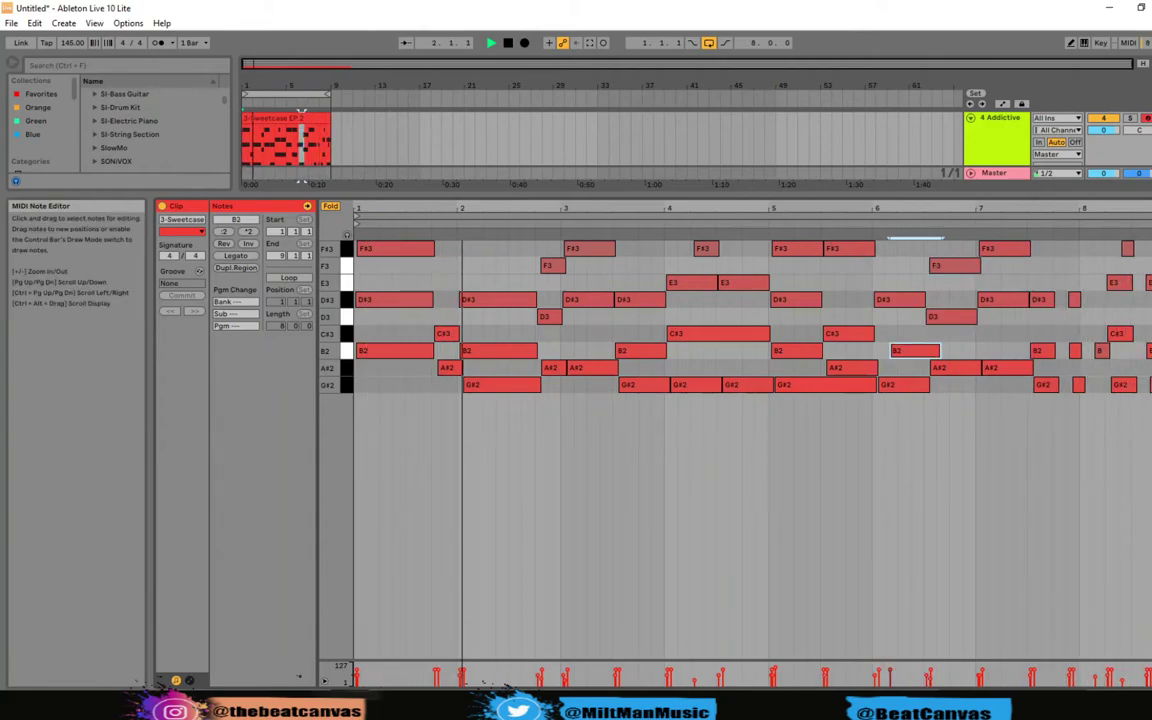
Add an F3 note just after the start of bar 8 and lengthen it until it overlaps the following E3
double_click(1059, 265)
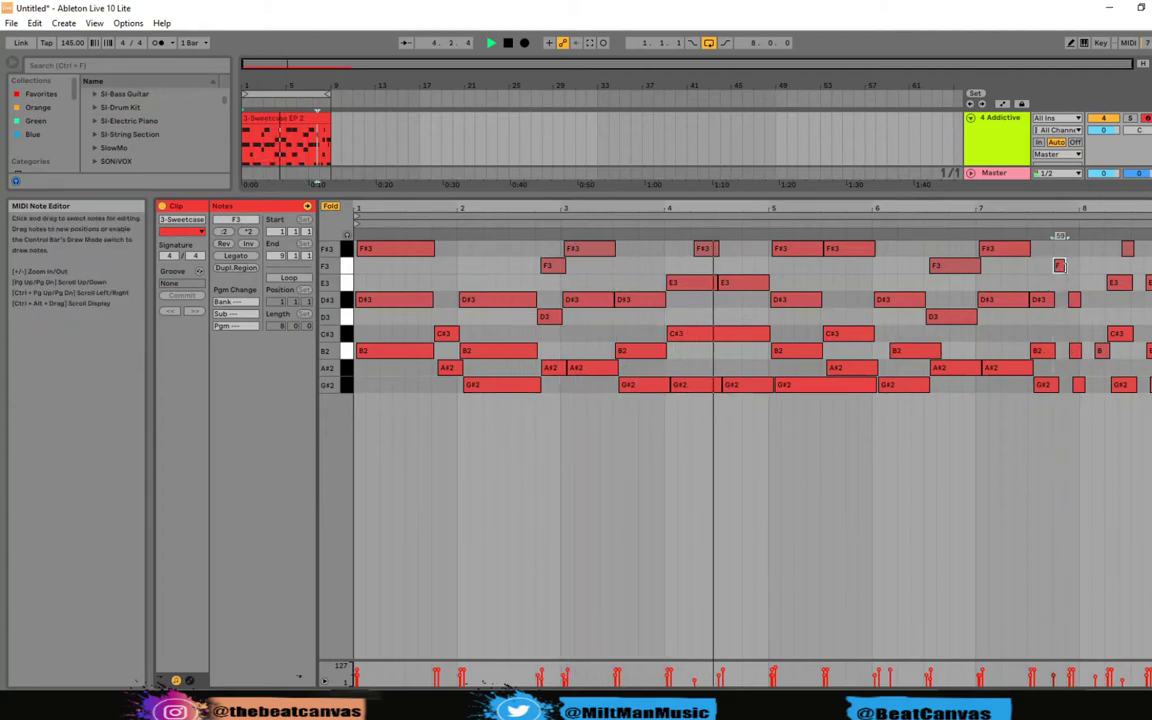
left_click_drag(1059, 265, 1065, 267)
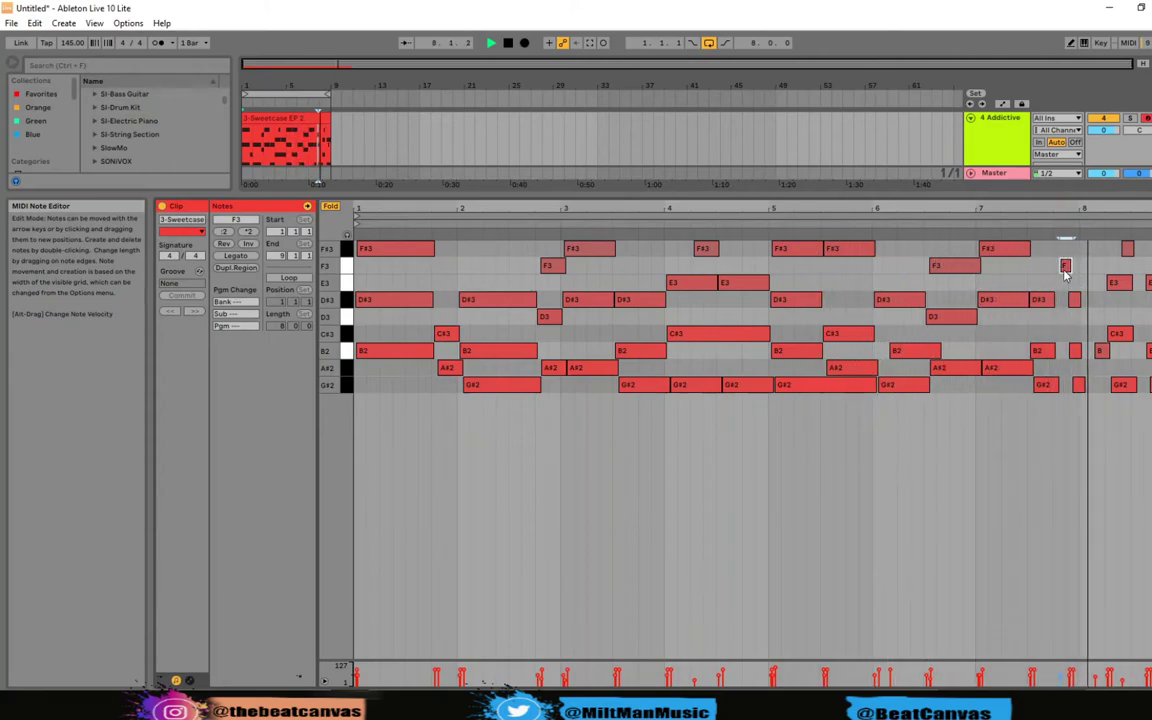
left_click_drag(1068, 274, 1094, 273)
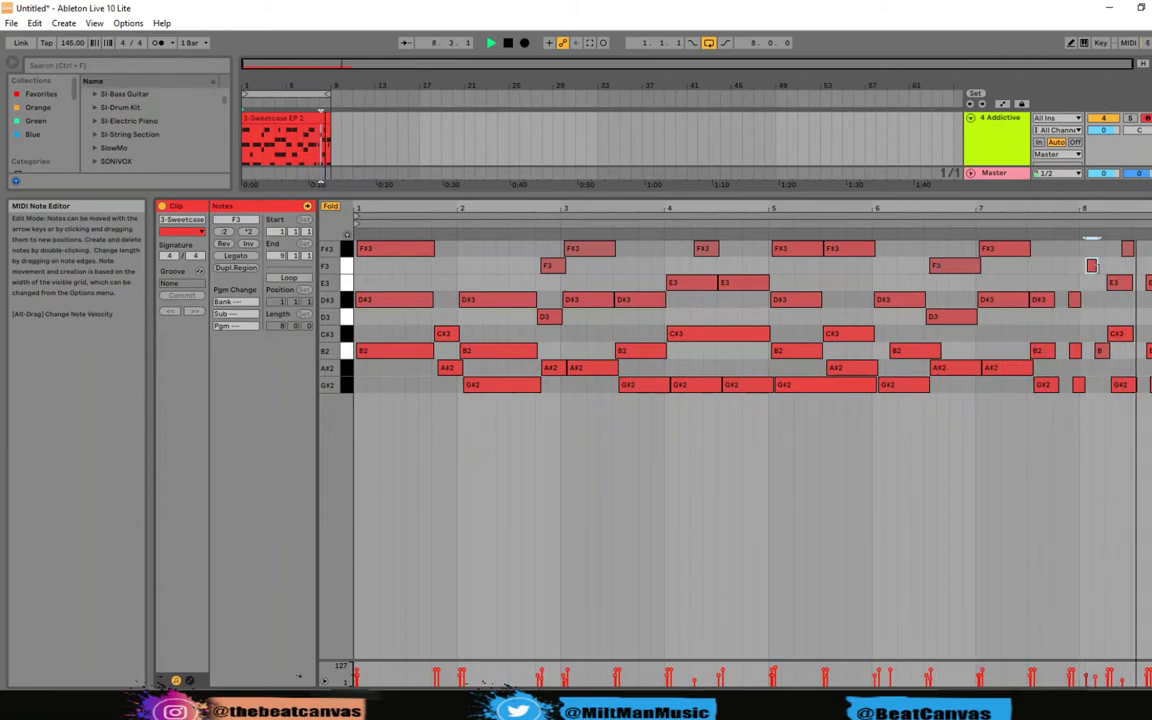
left_click_drag(1092, 265, 1122, 265)
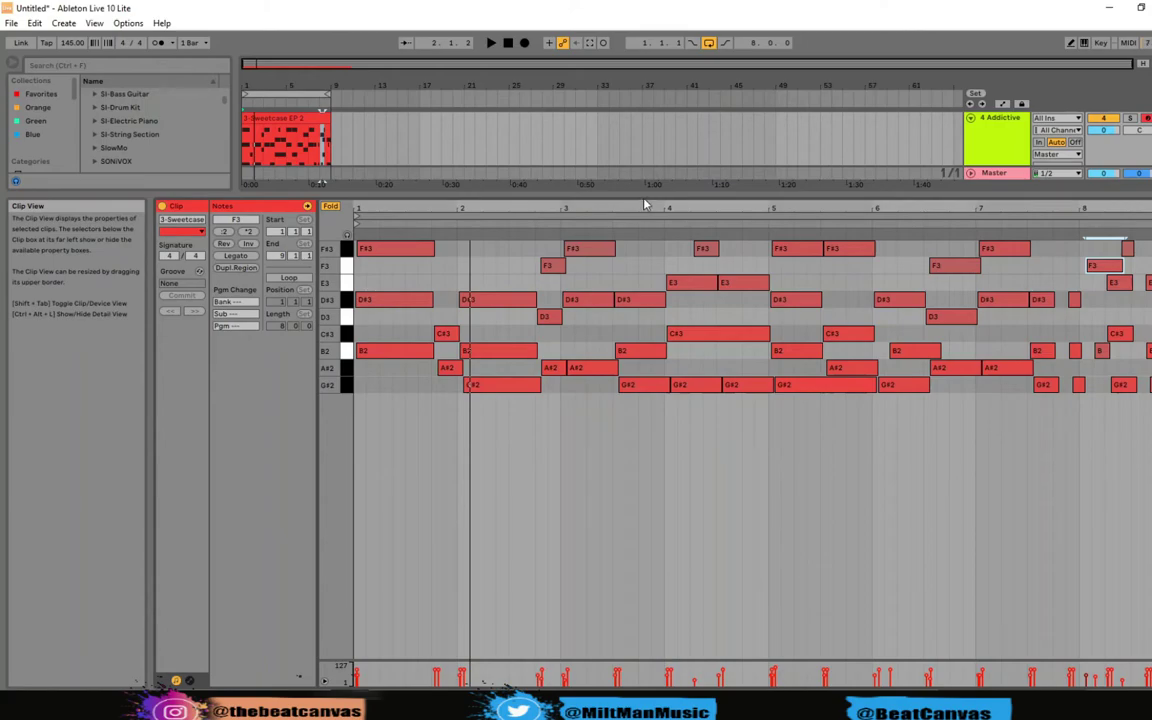
Browse Synth1's external sound banks and view the patches in kvr_14502_214_1310473720.zip
left_click_drag(644, 199, 553, 294)
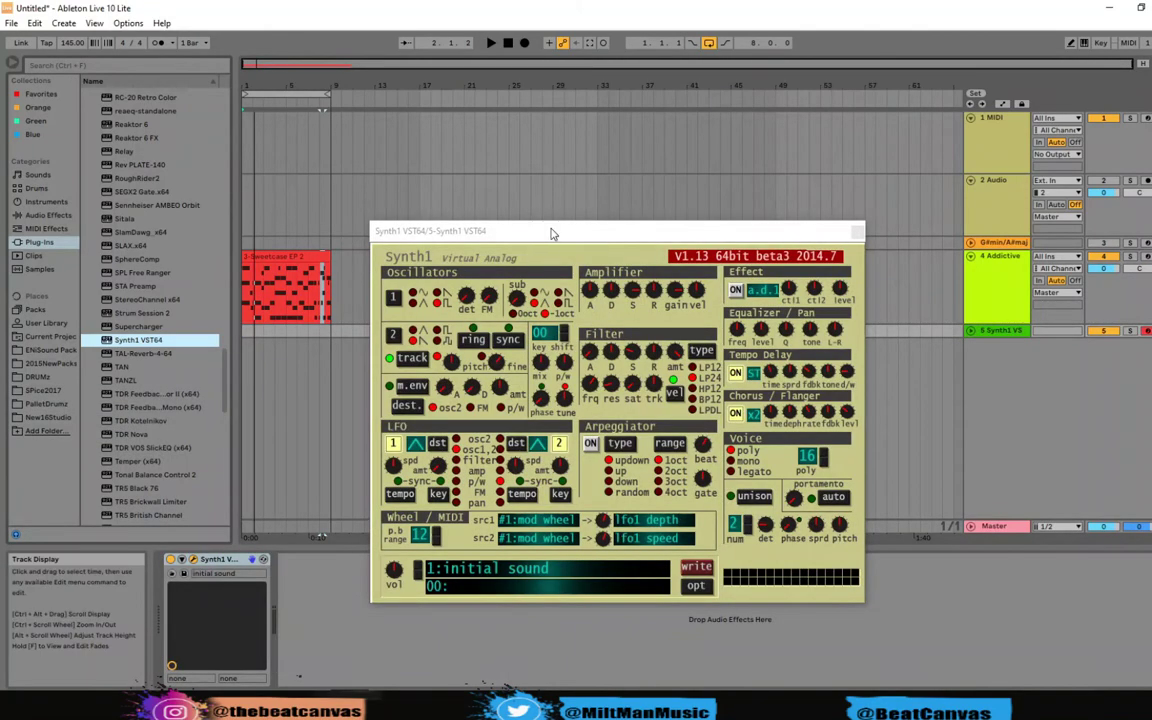
left_click_drag(554, 226, 435, 146)
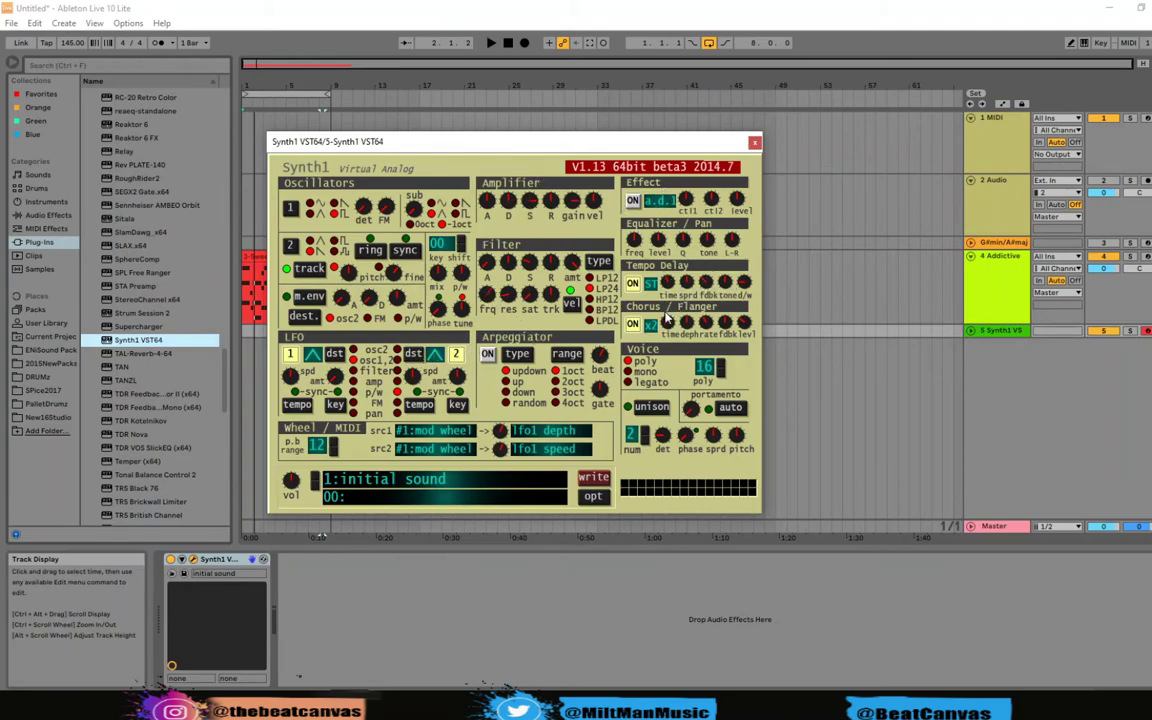
left_click(376, 482)
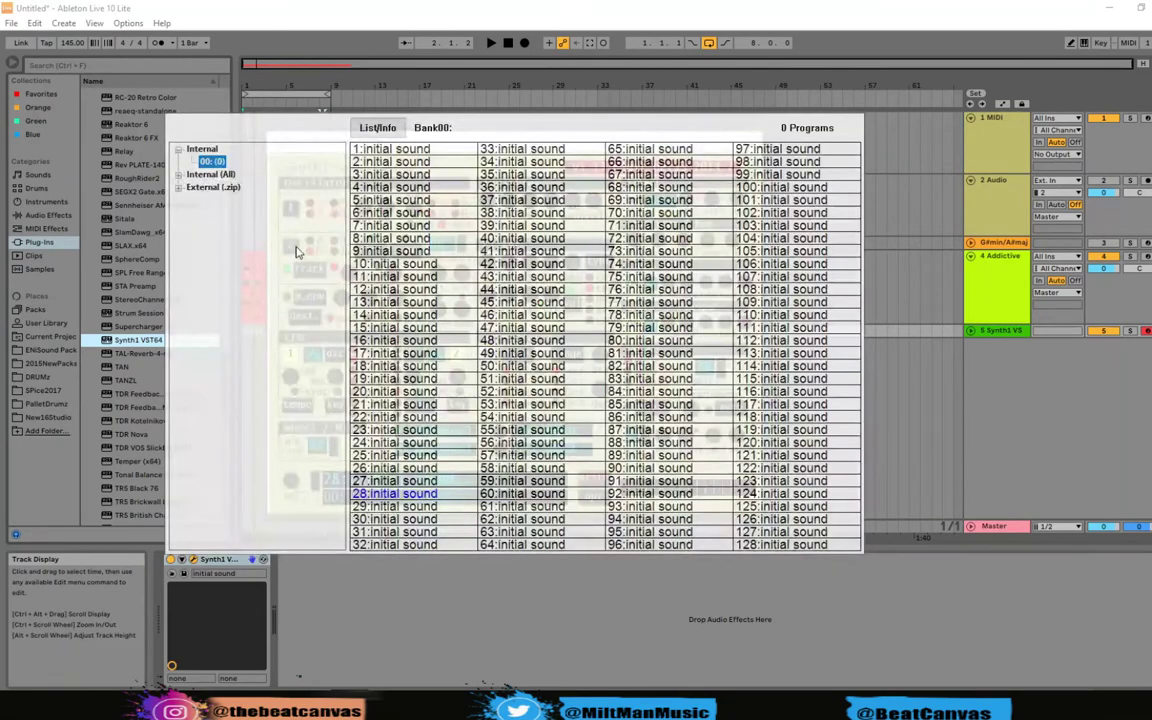
left_click(178, 187)
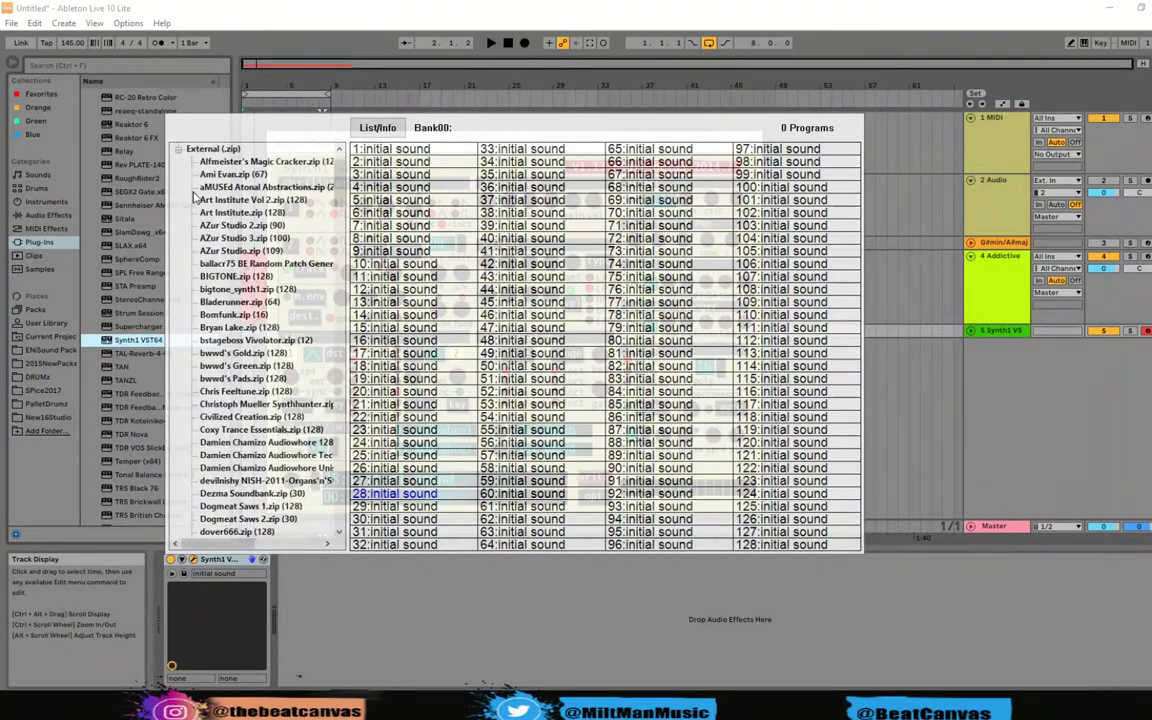
left_click_drag(338, 165, 340, 255)
left_click(265, 366)
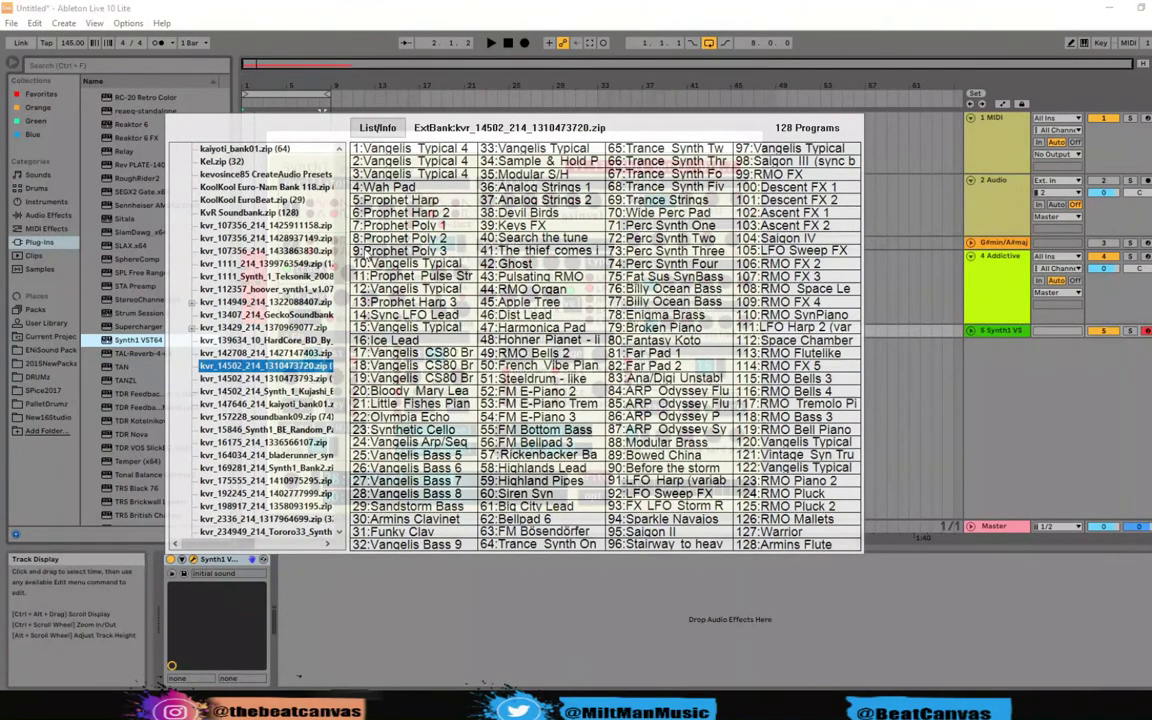
left_click(415, 483)
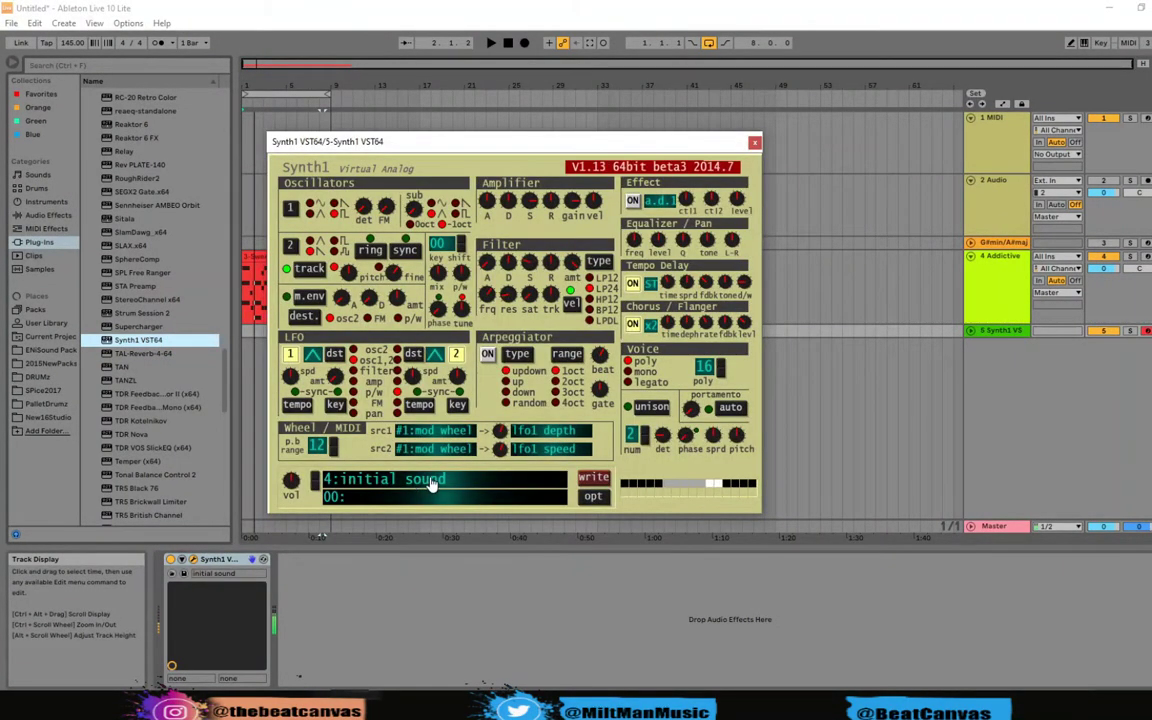
Load Deep Black from the external bank AZur Studio 3.zip and step through its patches to Gradation Bass
left_click(352, 498)
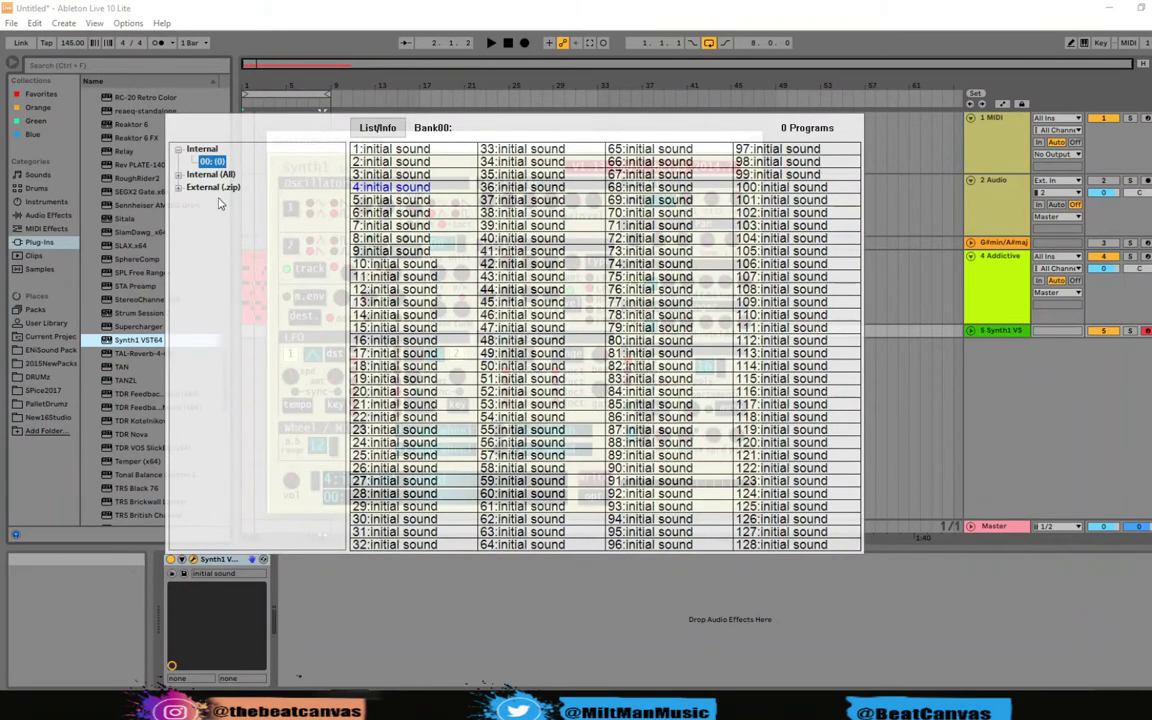
left_click(178, 187)
left_click(245, 237)
left_click(416, 256)
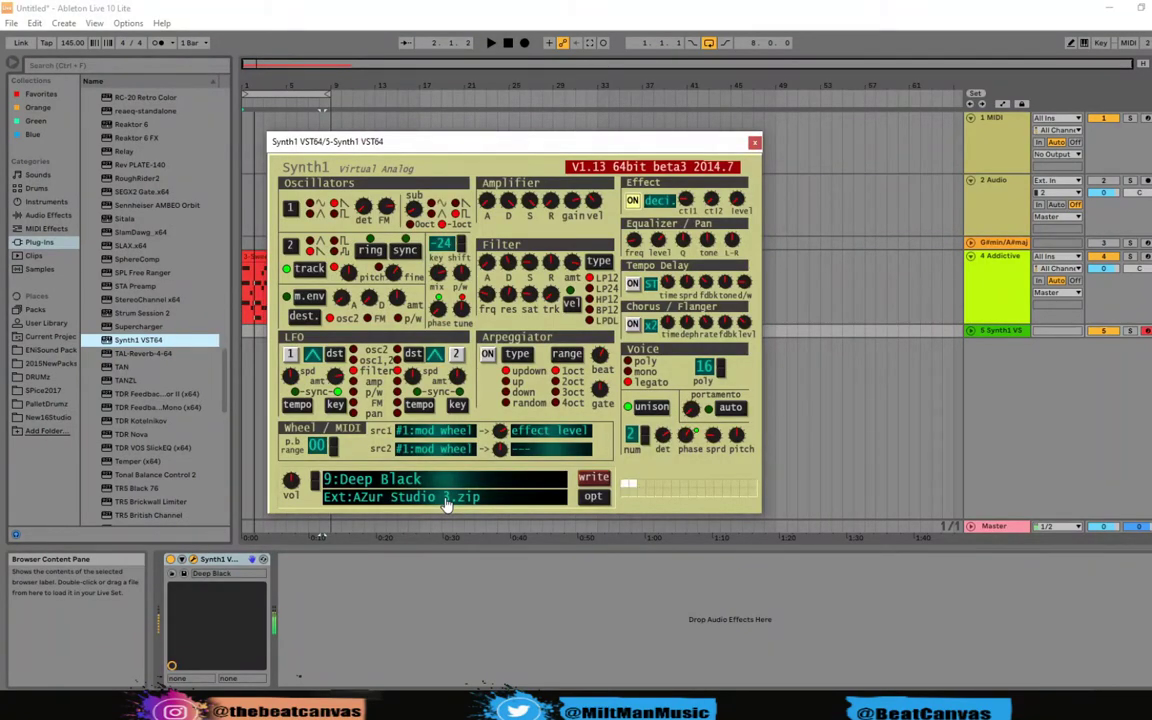
left_click(315, 482)
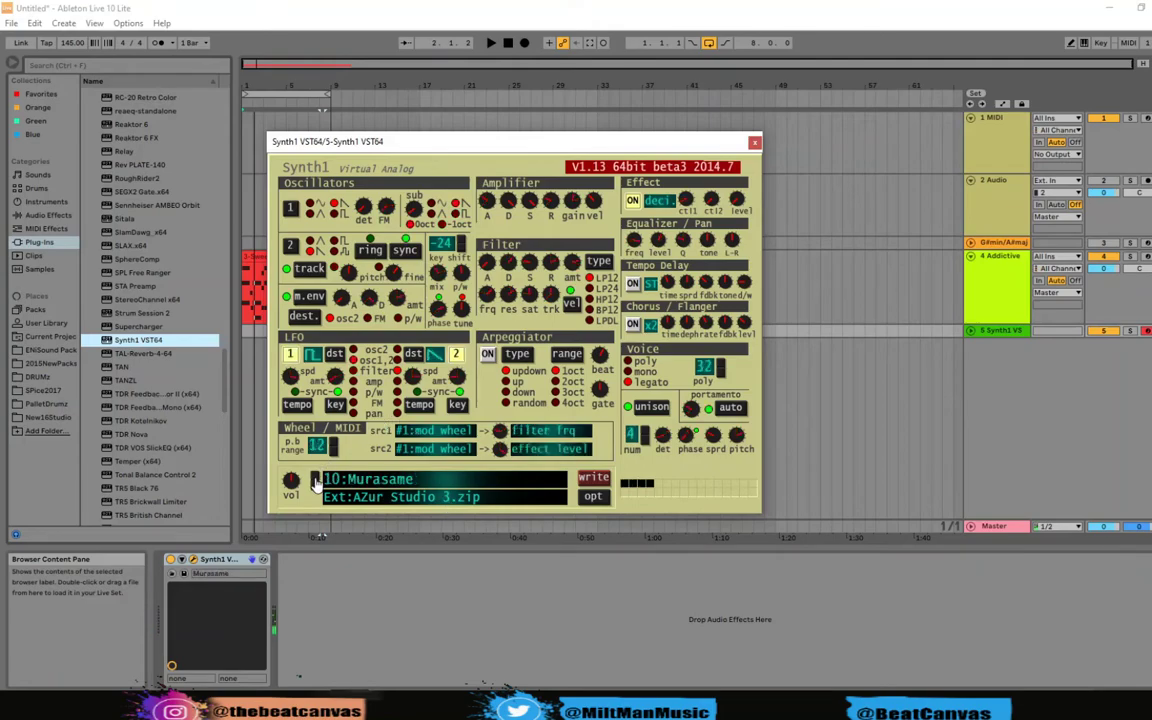
left_click(315, 482)
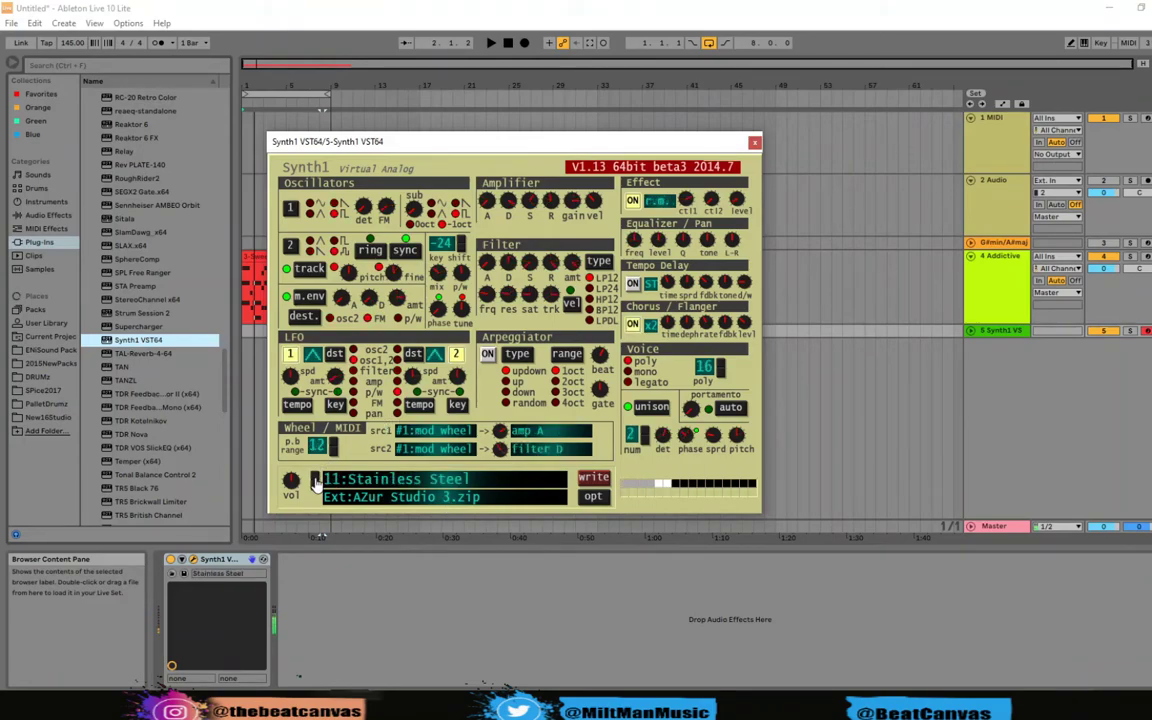
left_click(315, 482)
left_click(315, 482)
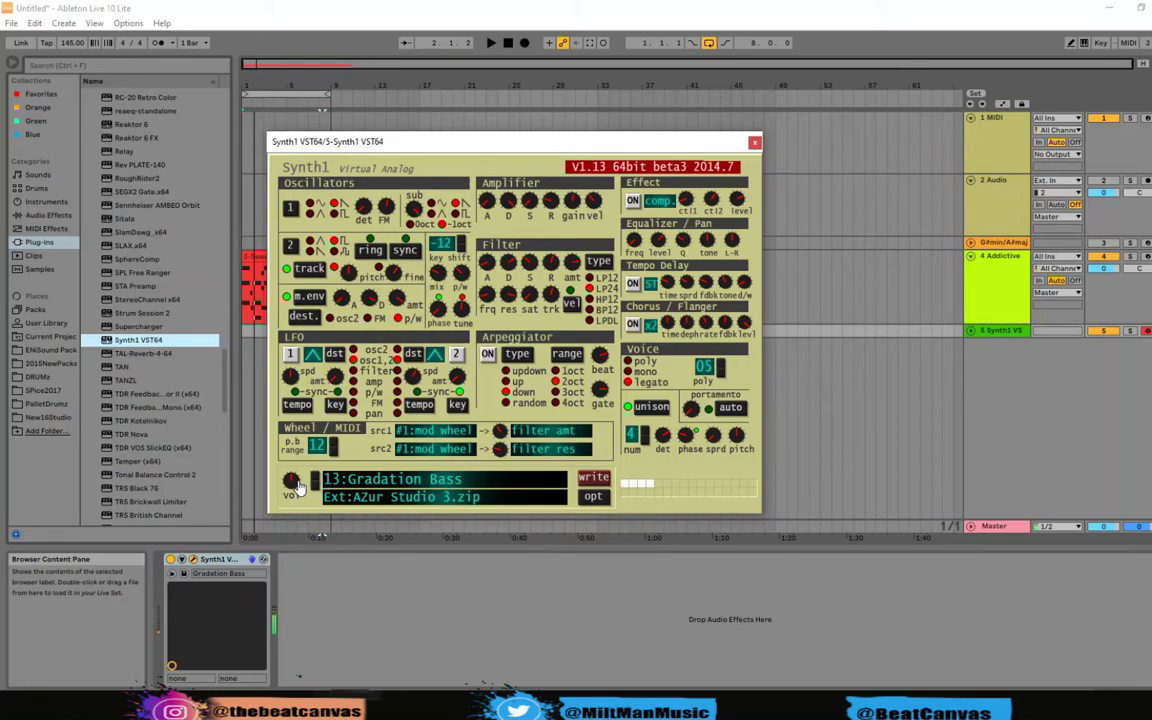
Load the Pluck2 BD patch from the external bank Dezma Soundbank.zip
left_click(390, 480)
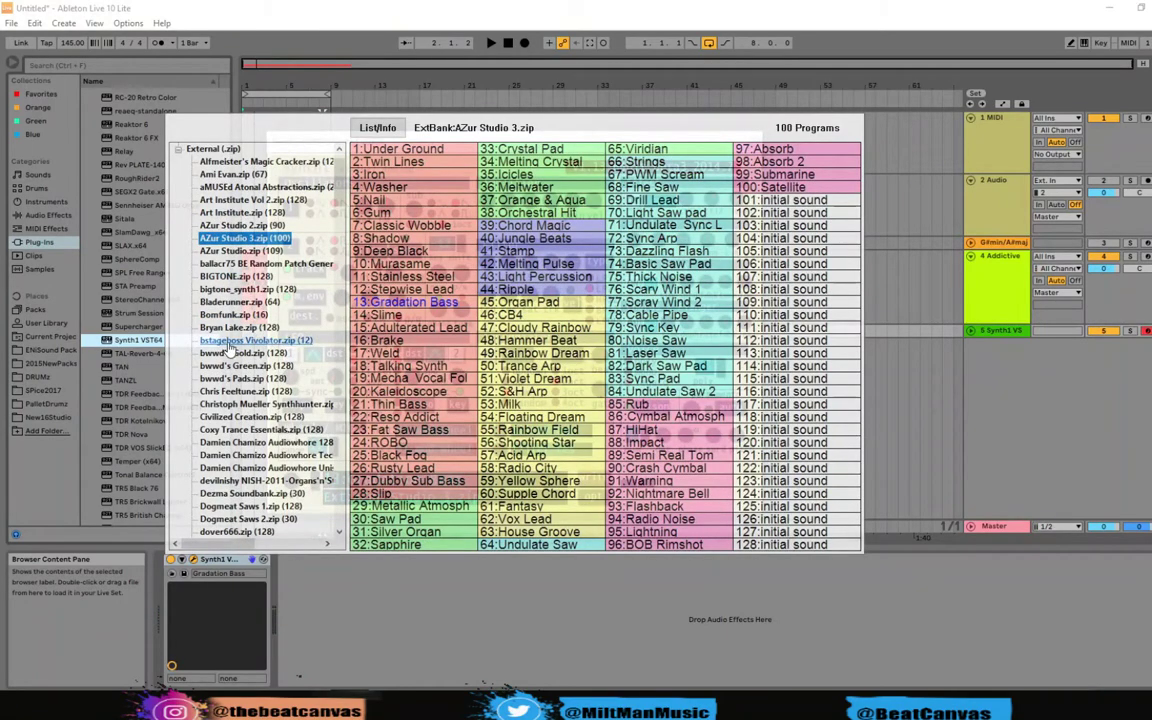
scroll(229, 334, "down", 5)
left_click(250, 225)
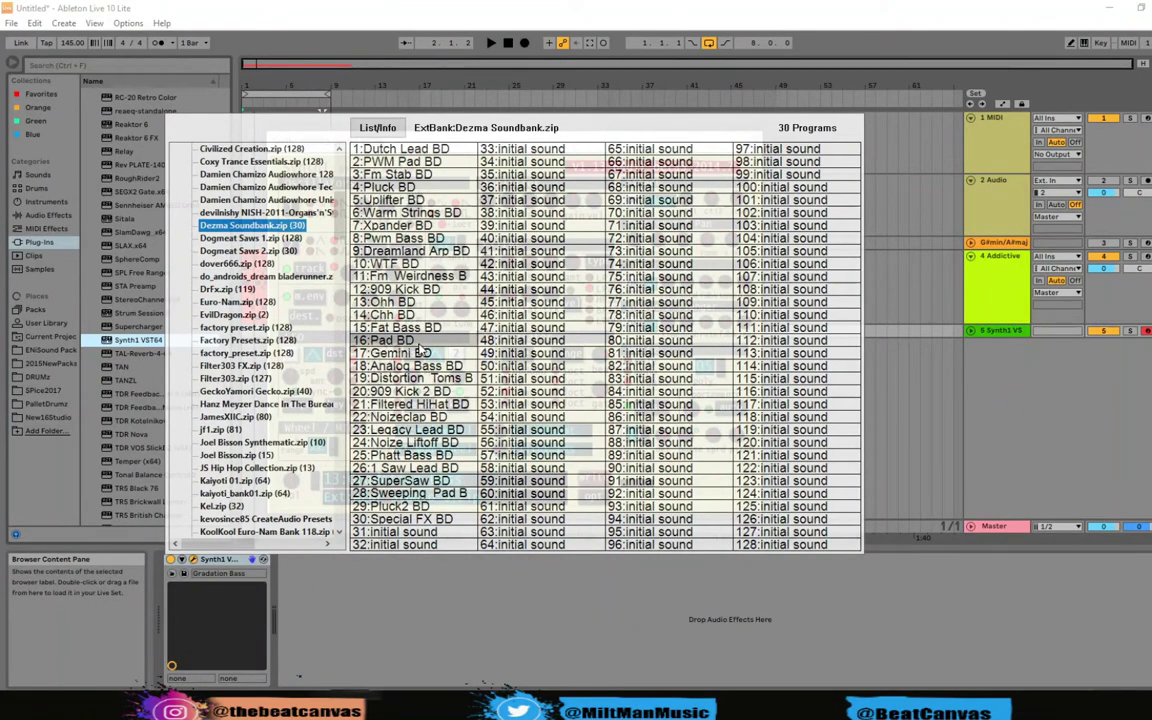
left_click(368, 506)
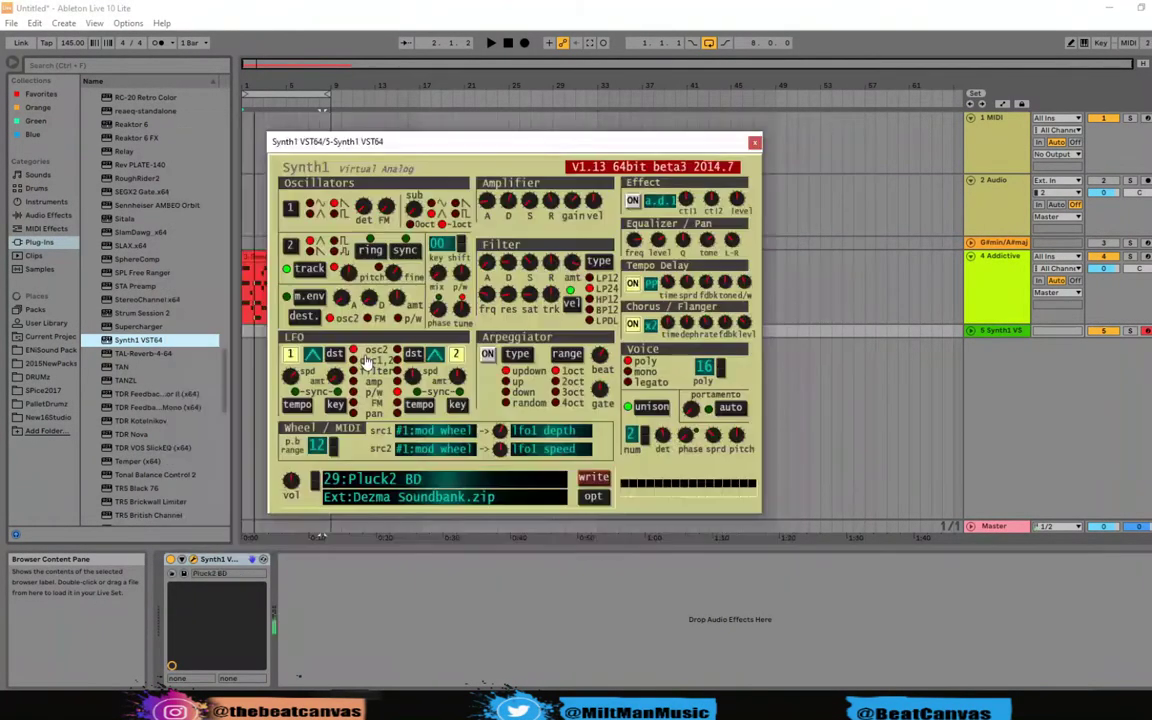
Load the Whine Lead patch from the external bank JS Hip Hop Collection.zip
left_click(368, 488)
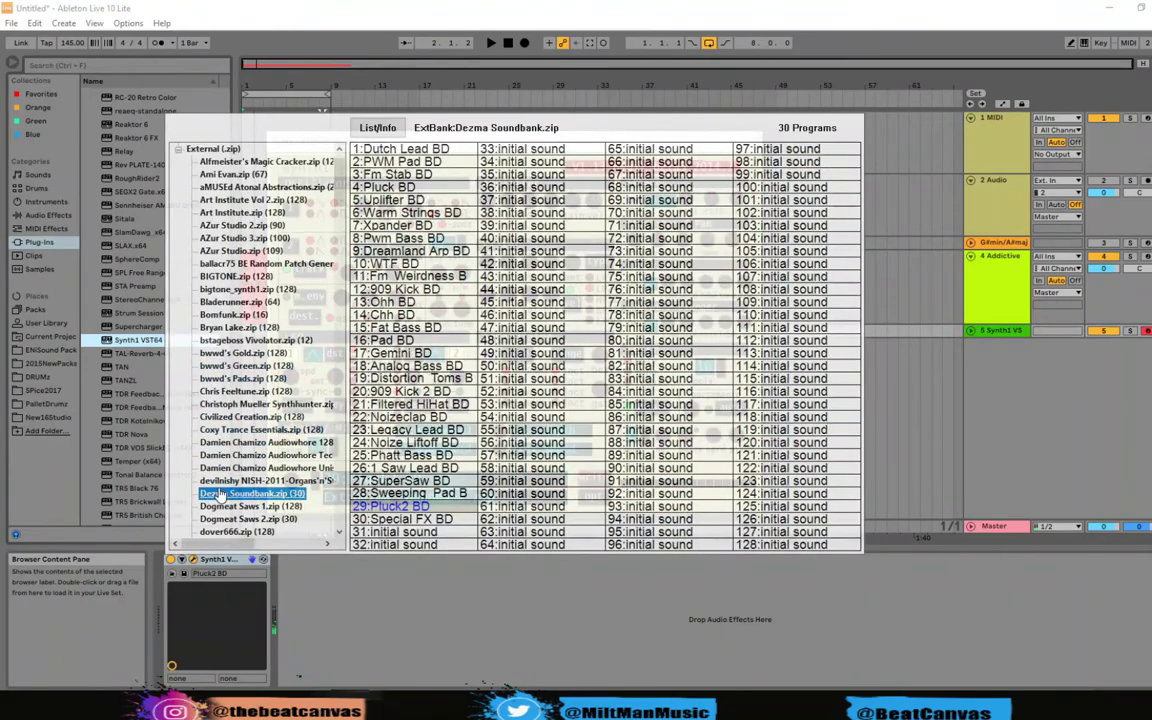
scroll(262, 490, "down", 5)
scroll(262, 490, "down", 1)
left_click(257, 238)
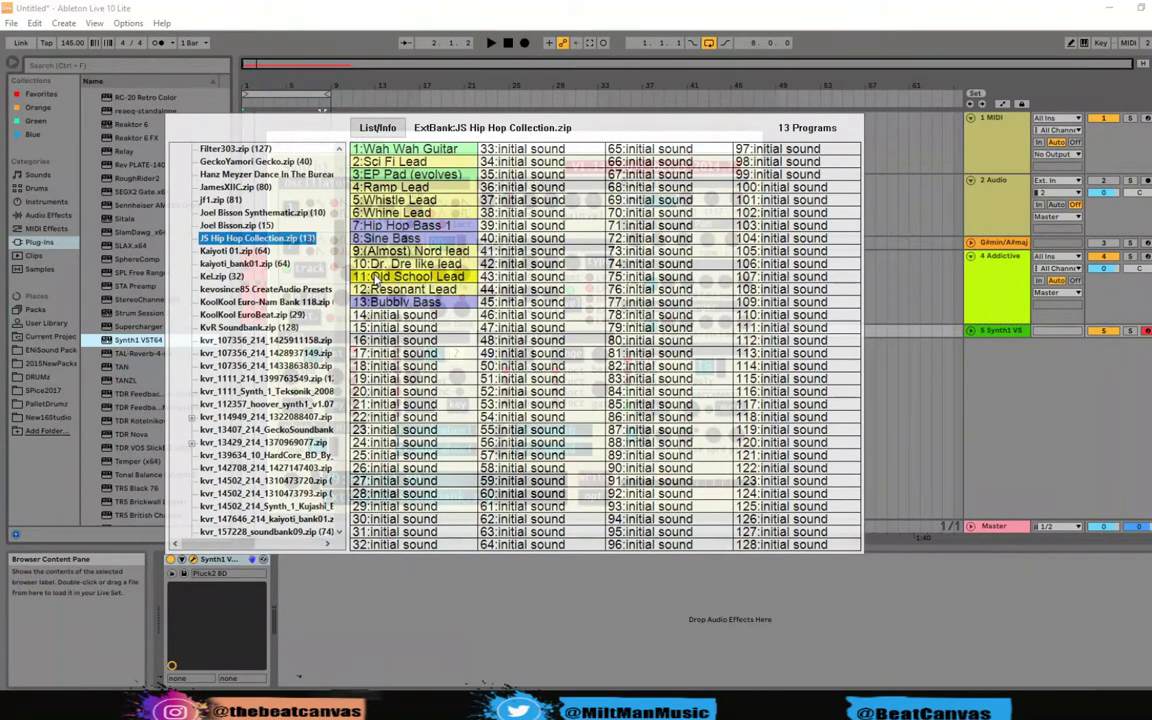
left_click(392, 212)
left_click(447, 505)
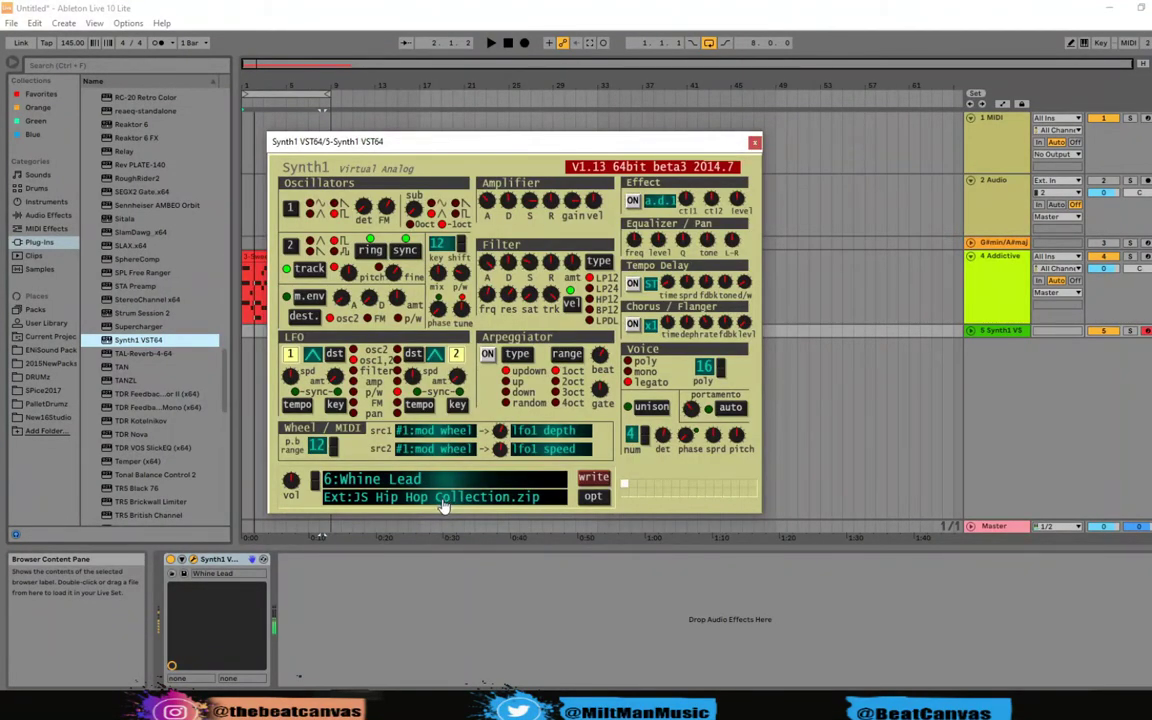
Load the Ethnic Percussion patch from the kvr_147646_214_kaiyoti_bank01.zip bank and reposition the Synth1 window
left_click(430, 497)
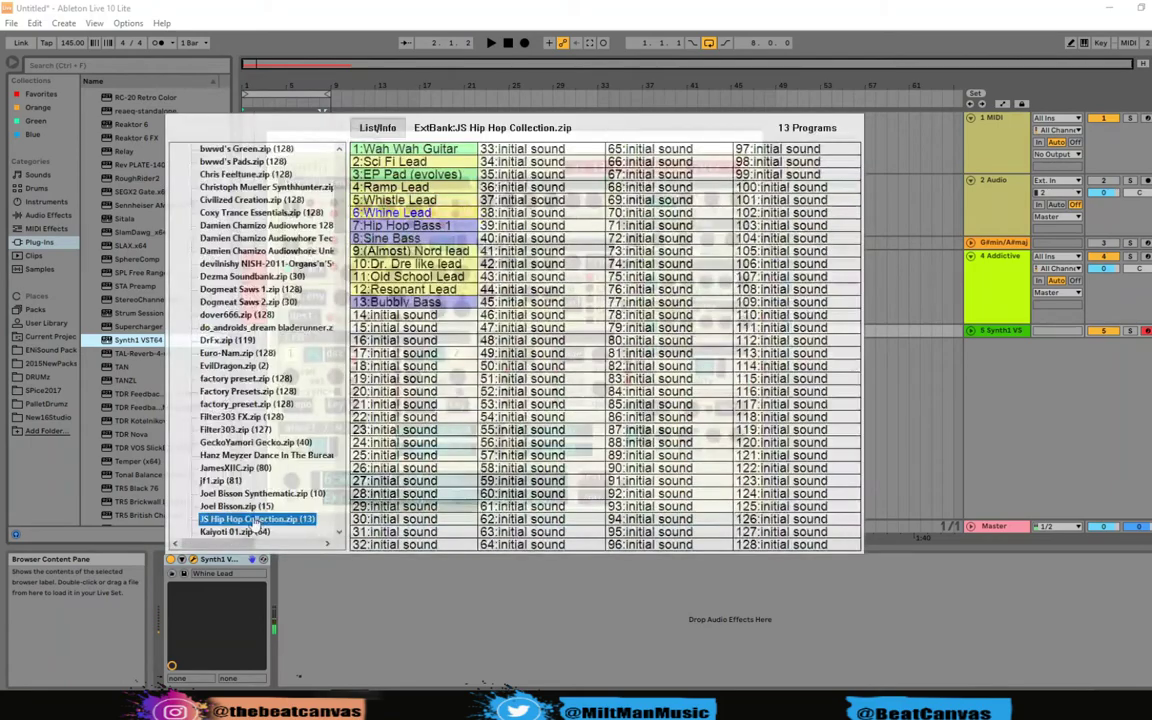
left_click(428, 495)
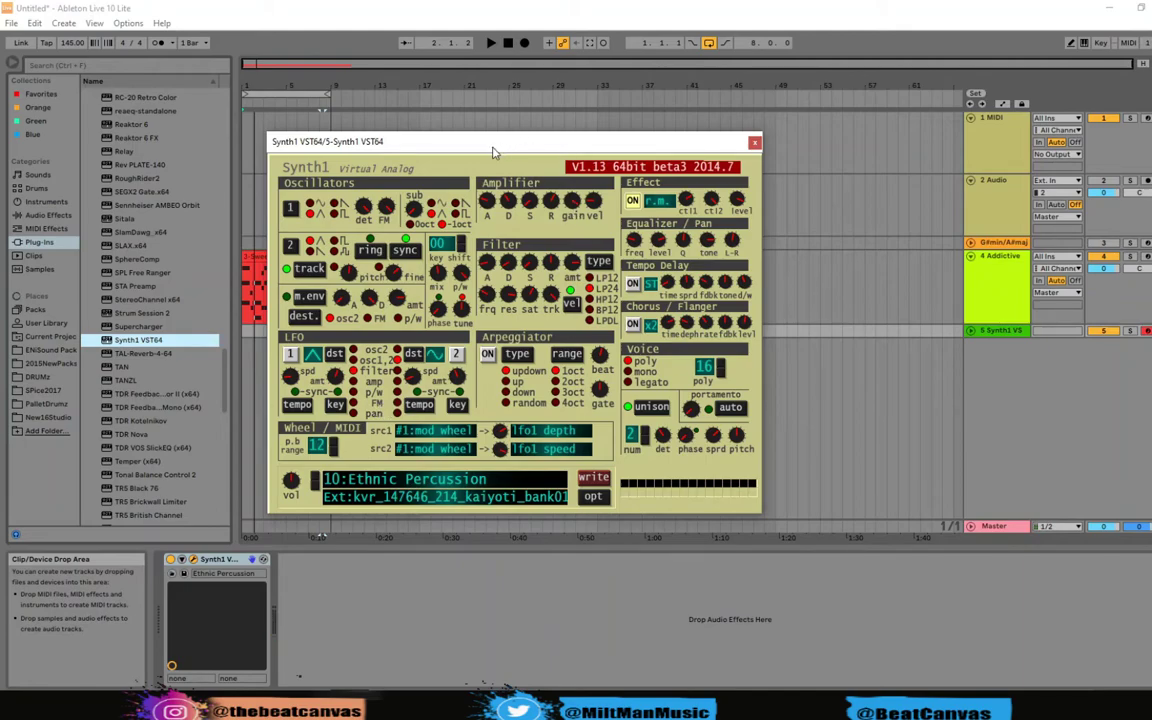
left_click_drag(471, 149, 538, 158)
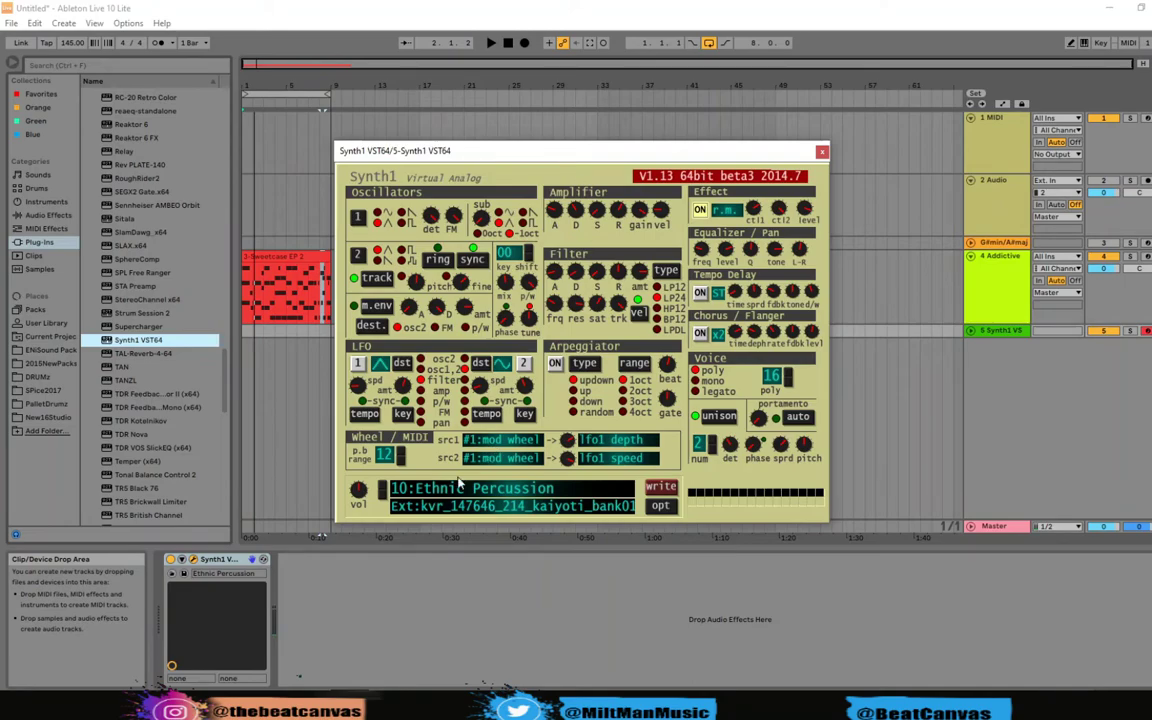
Load the Eurosaw [Phaser] patch from the external bank kvr_322184_214_1432733317.zip
left_click(400, 490)
scroll(287, 478, "down", 10)
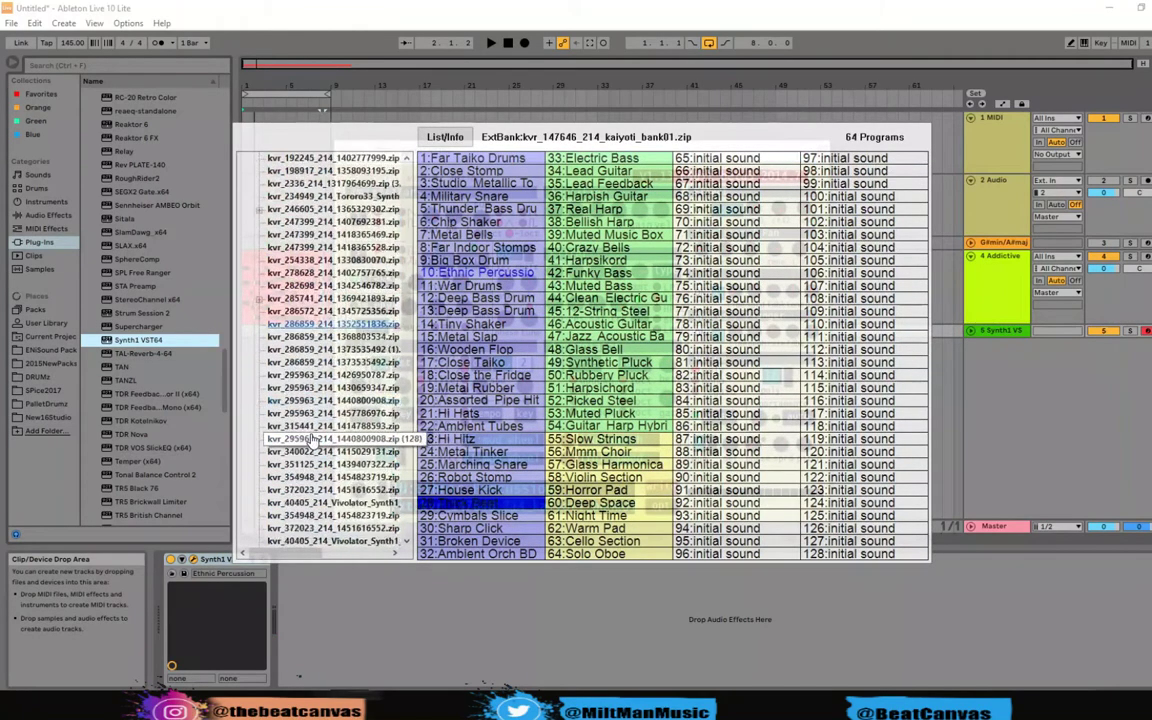
left_click(350, 368)
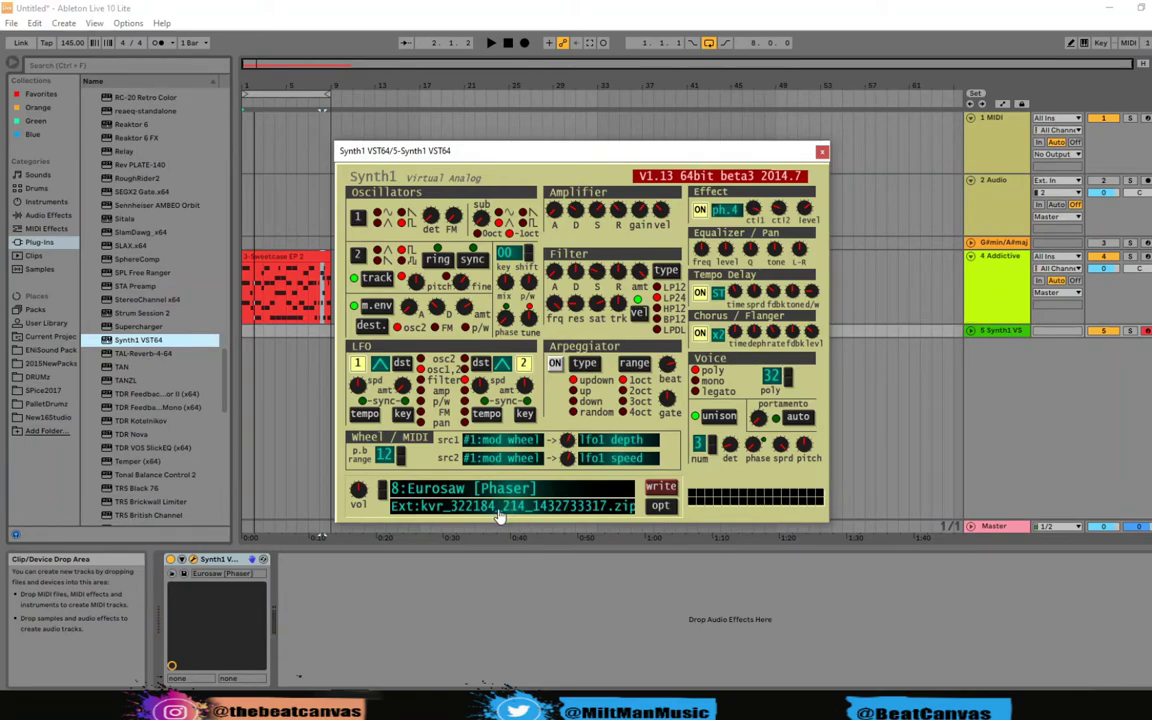
Load the Mik Hard Lead 2 patch from the external bank Filter303.zip
left_click(455, 490)
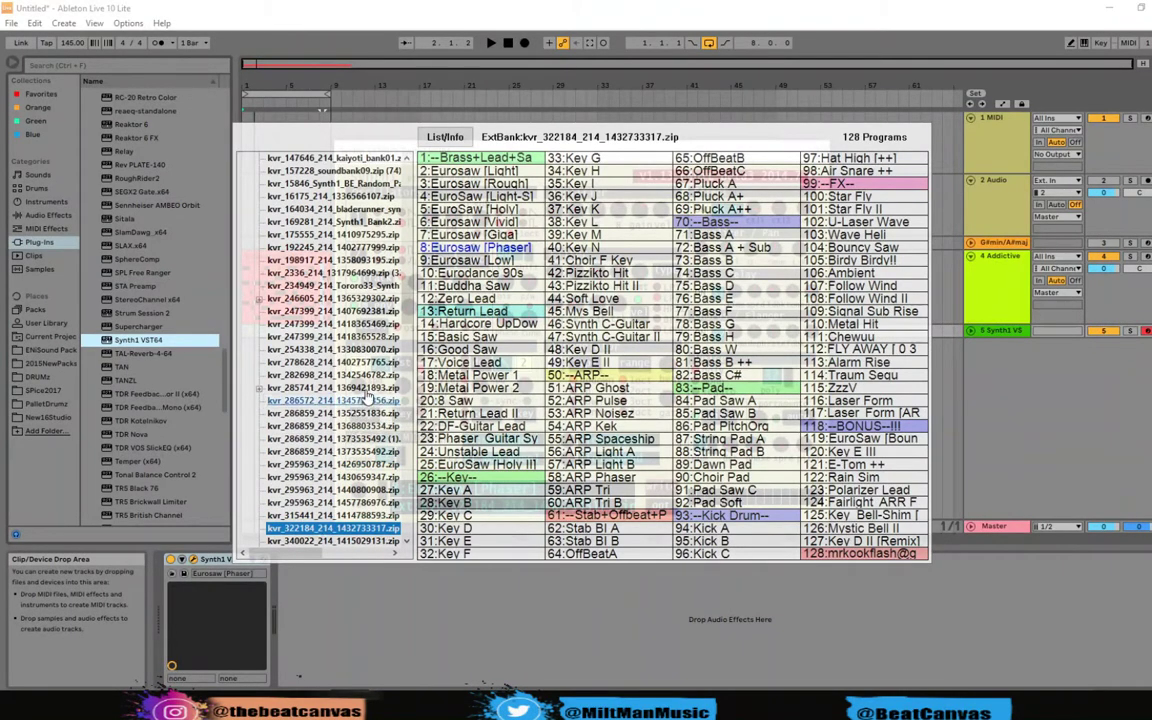
scroll(352, 370, "up", 6)
scroll(352, 370, "up", 3)
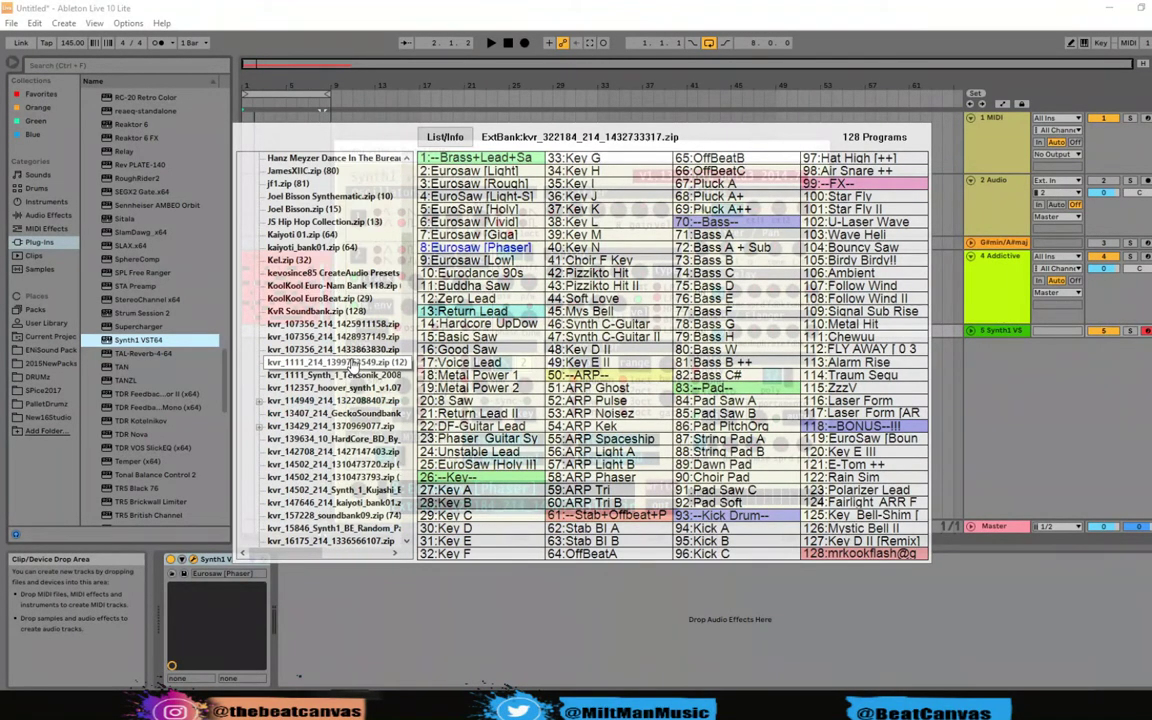
scroll(313, 230, "up", 3)
left_click(302, 246)
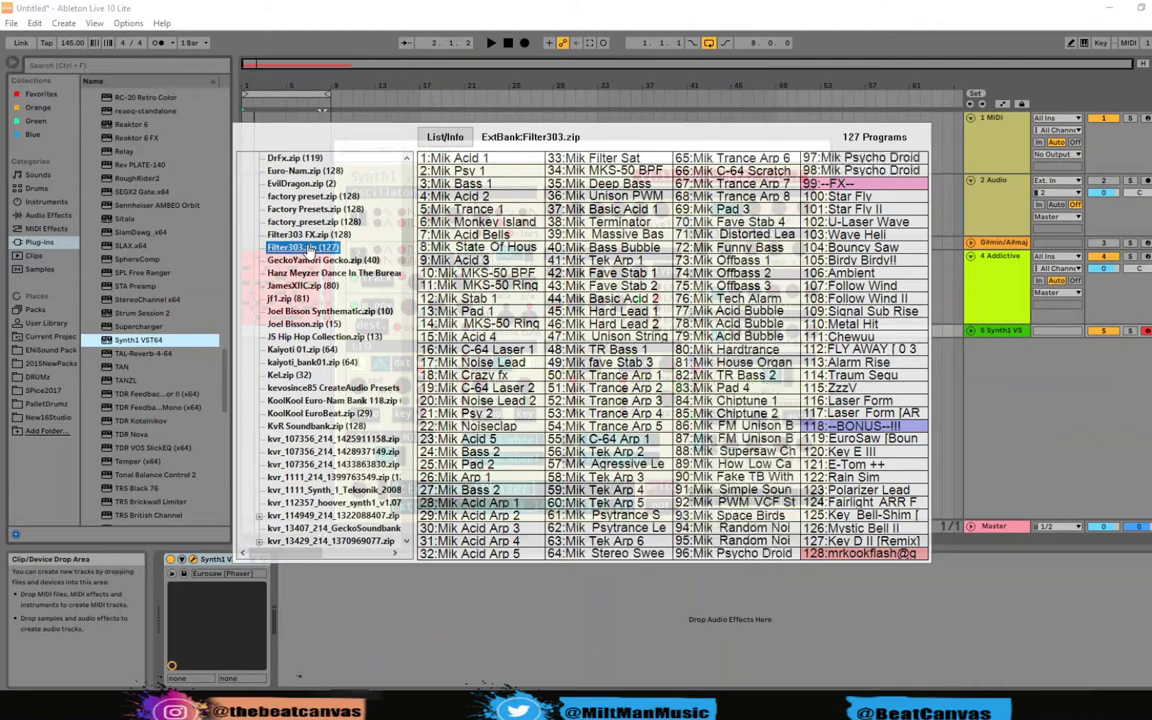
scroll(340, 232, "up", 5)
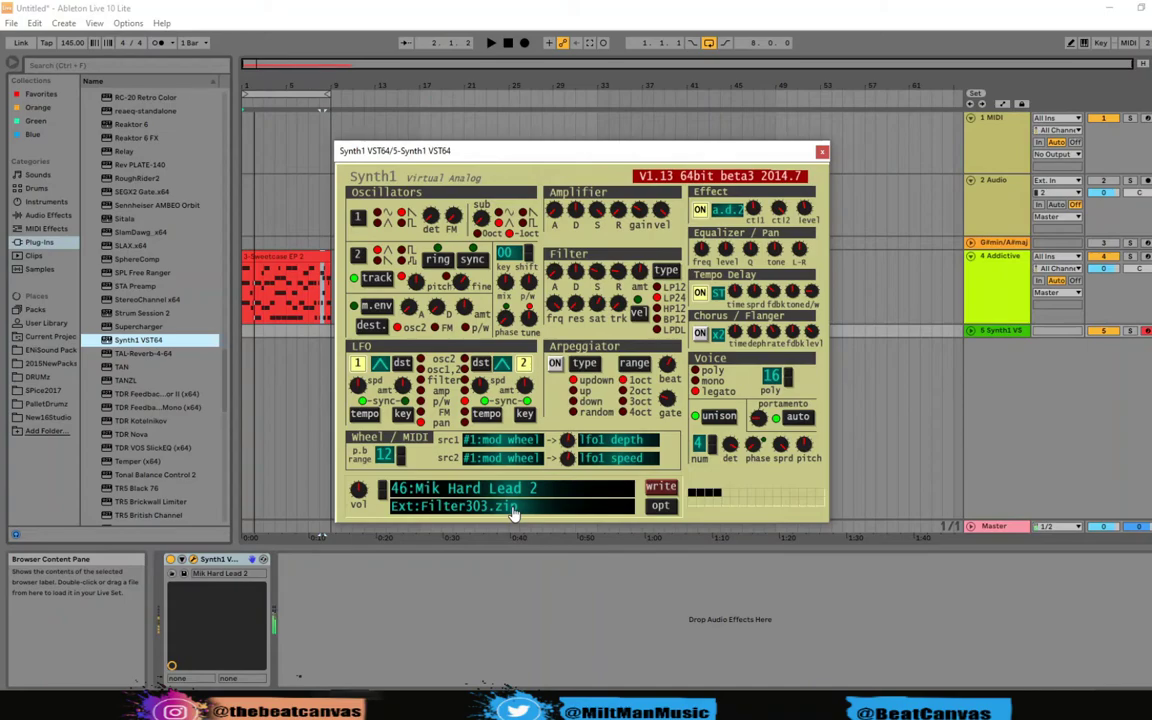
left_click(435, 507)
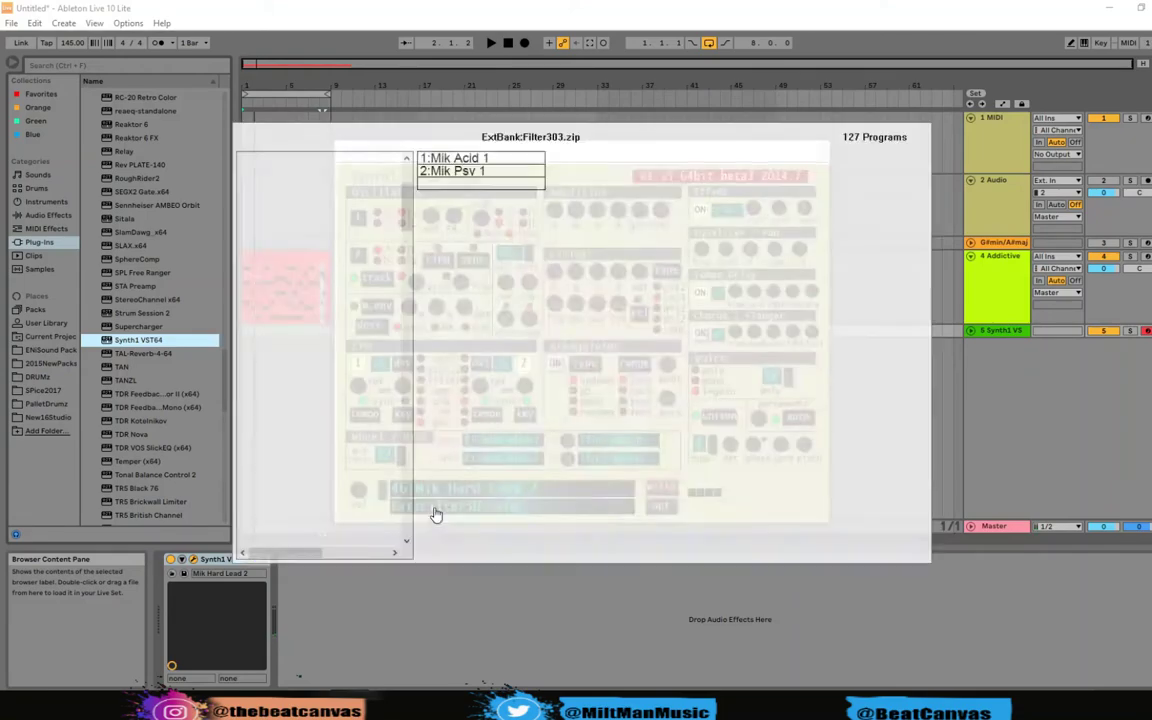
scroll(333, 445, "down", 10)
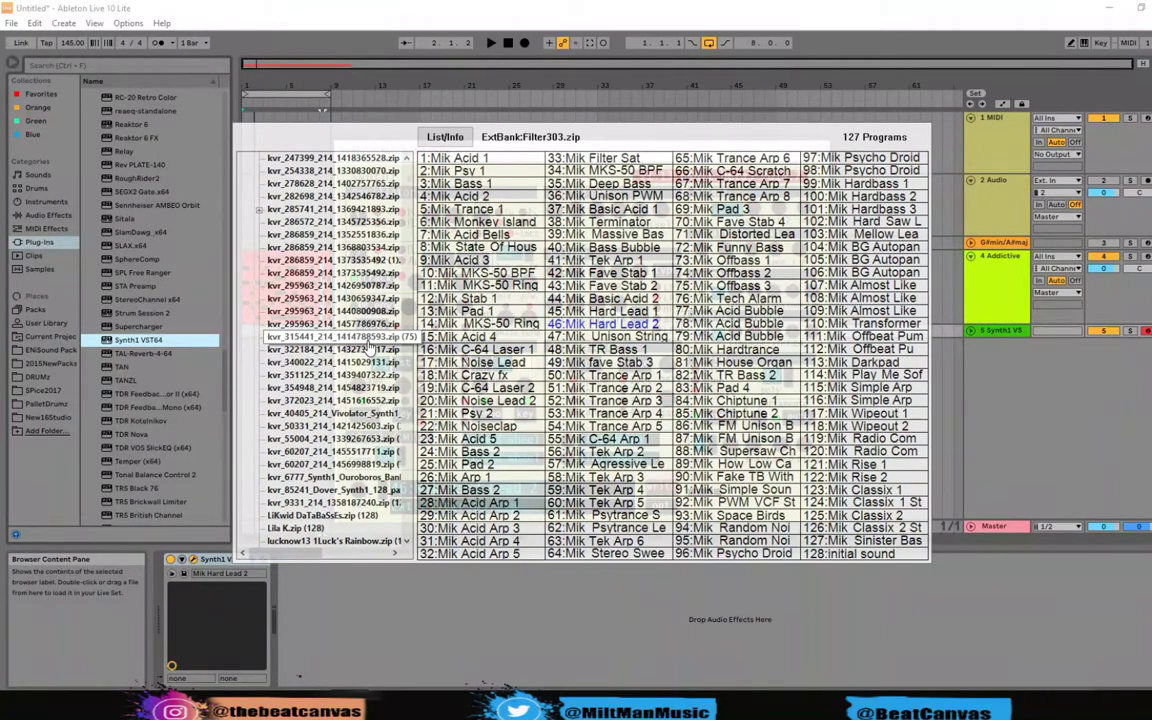
left_click(369, 339)
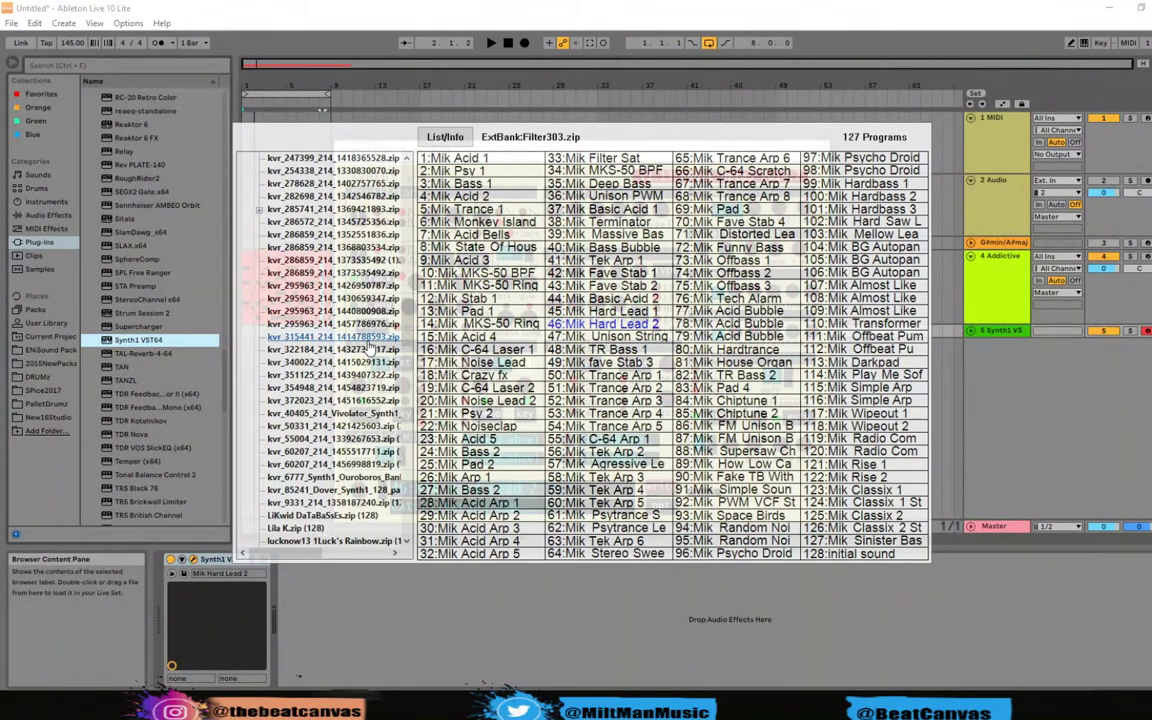
left_click(495, 46)
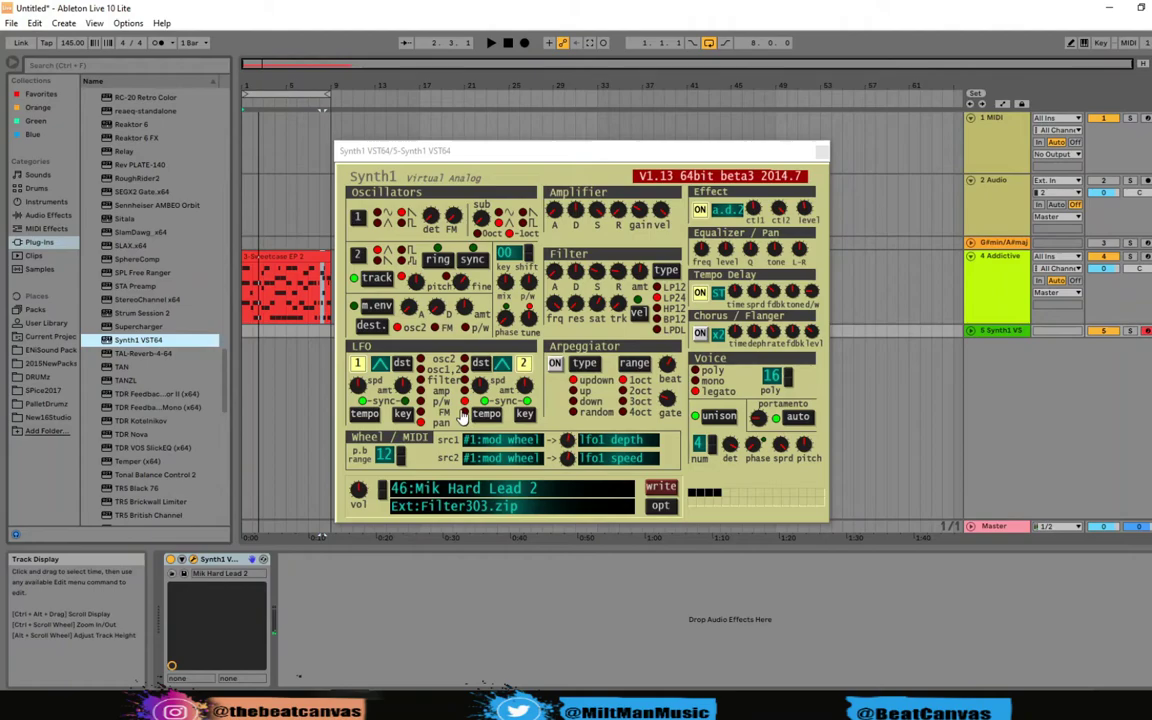
Try the Big Box Drum patch from the kvr_147646_214_kaiyoti_bank01.zip external bank in Synth1
left_click(457, 495)
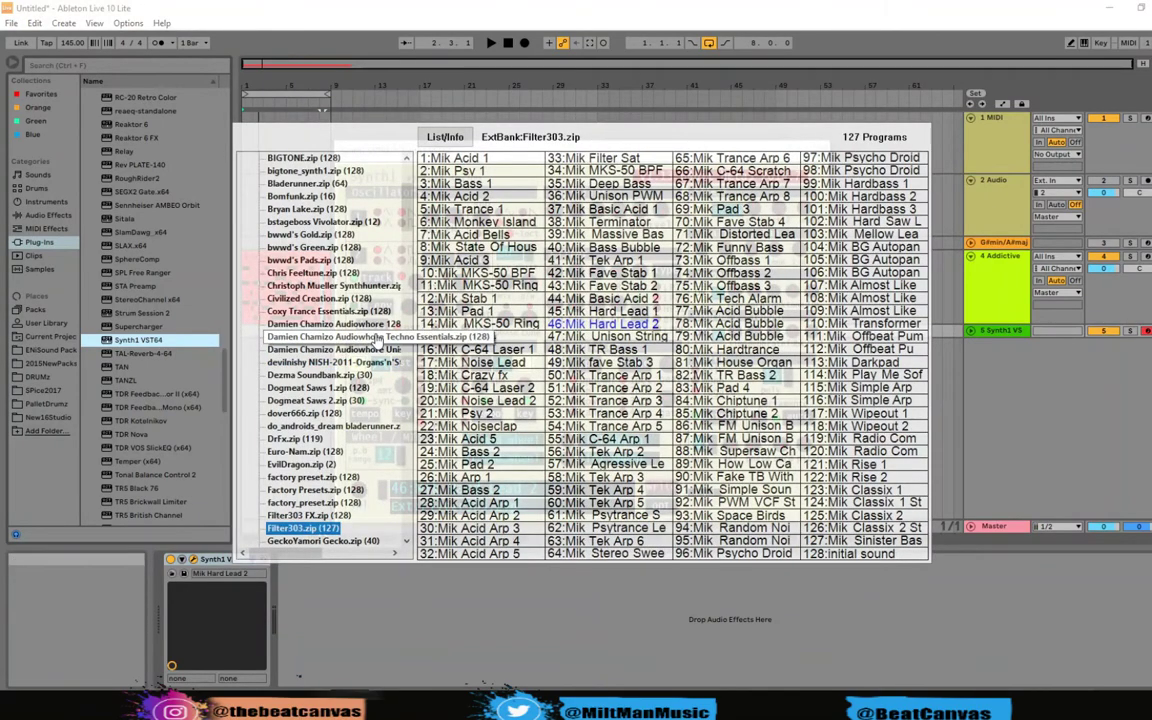
scroll(372, 338, "down", 4)
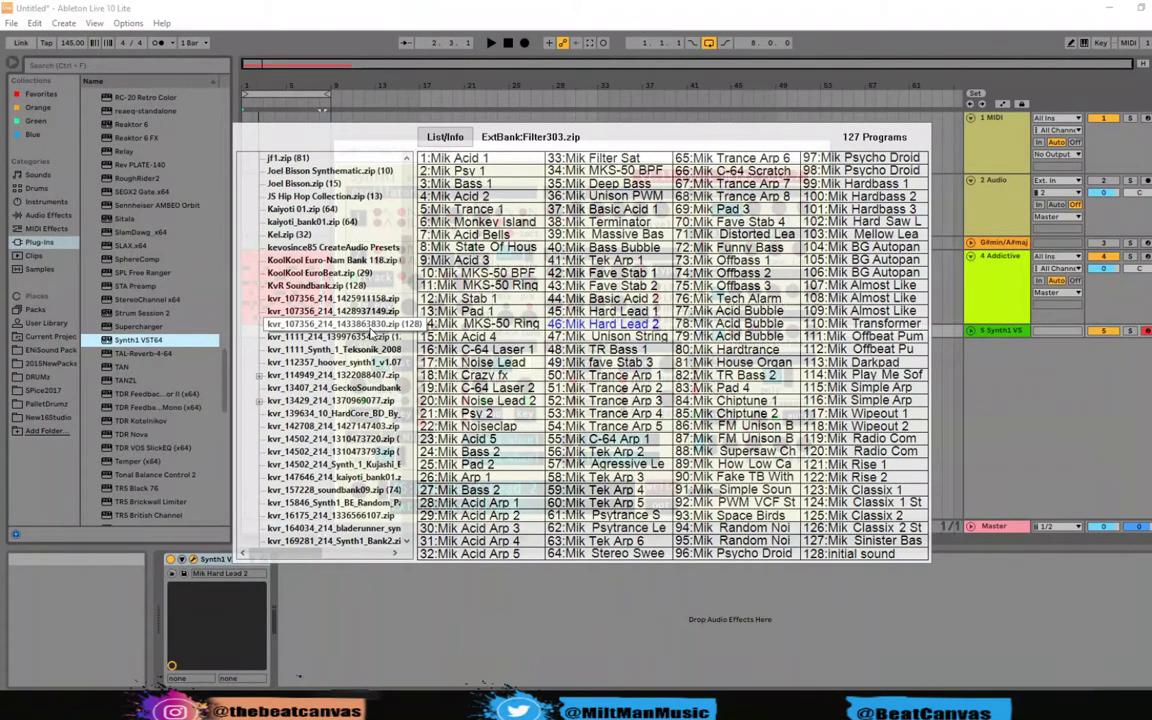
scroll(368, 300, "down", 6)
scroll(368, 300, "up", 3)
left_click(333, 362)
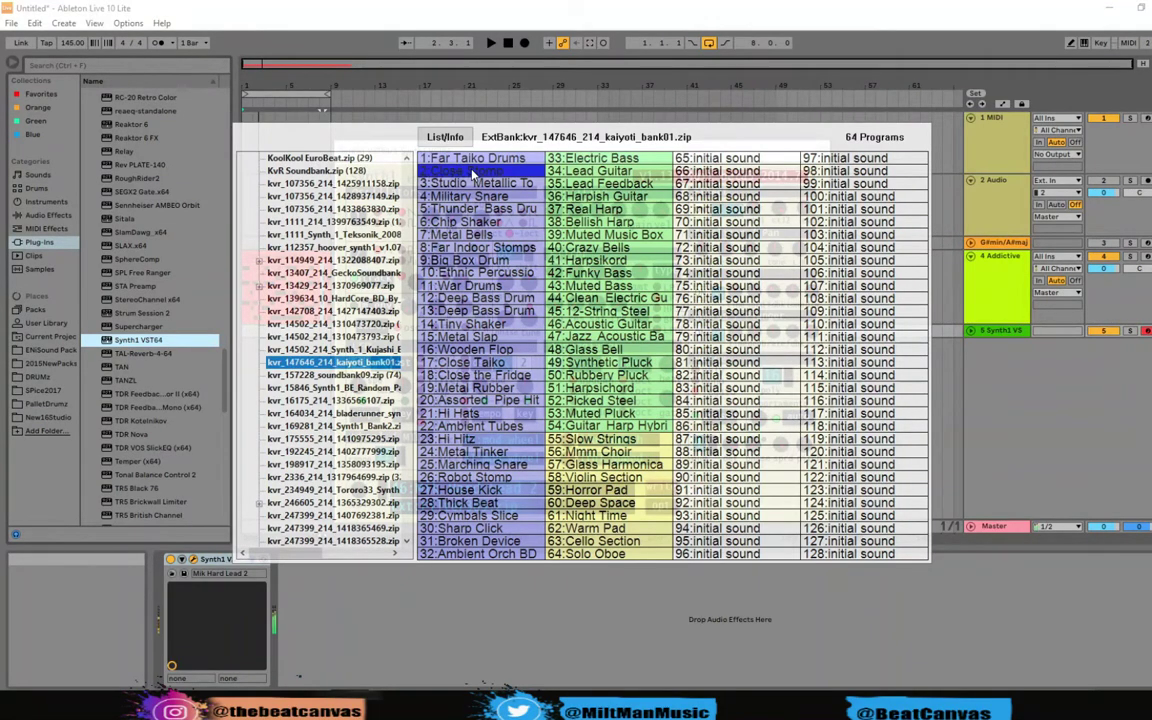
left_click(461, 262)
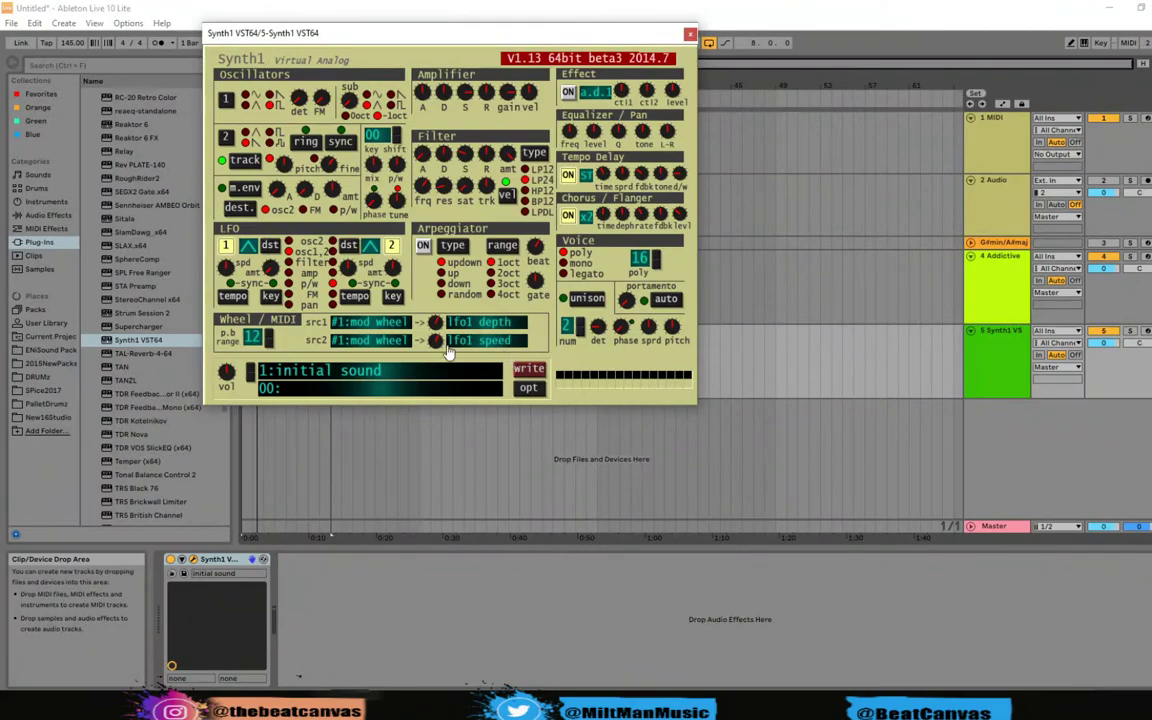
Load the Vicious pad patch from the Chris Feeltune.zip bank and lower the Synth1 track's volume to -13.9 dB
left_click(282, 395)
left_click(108, 82)
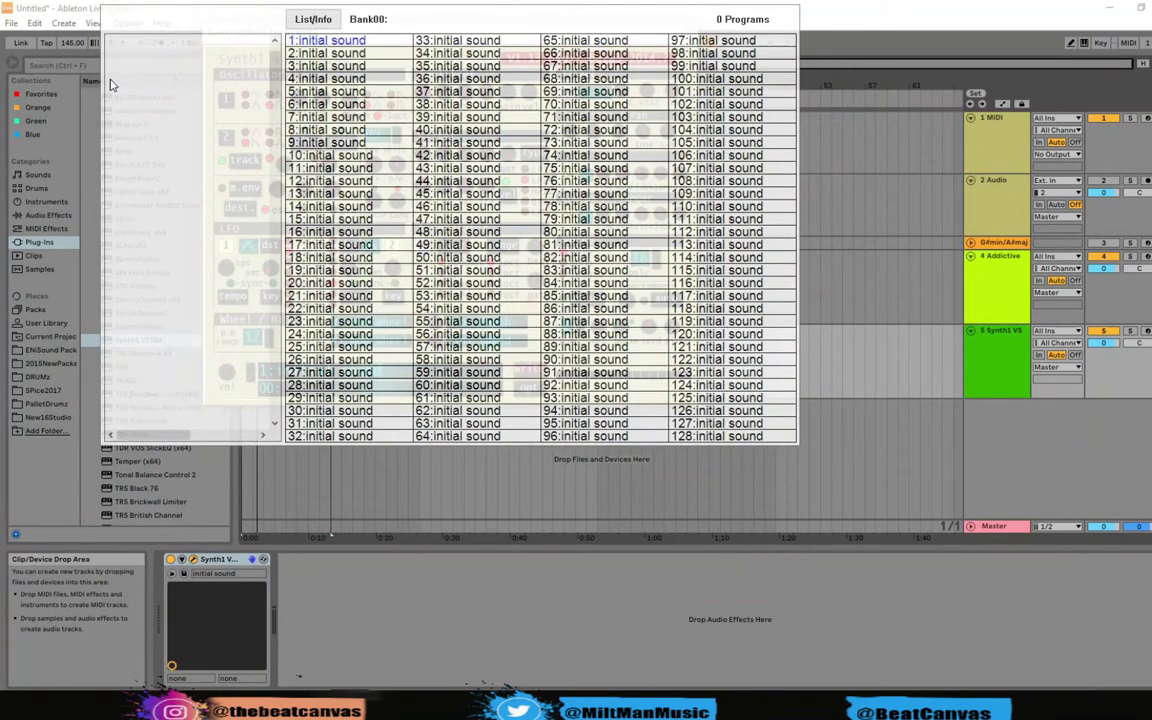
scroll(177, 200, "down", 4)
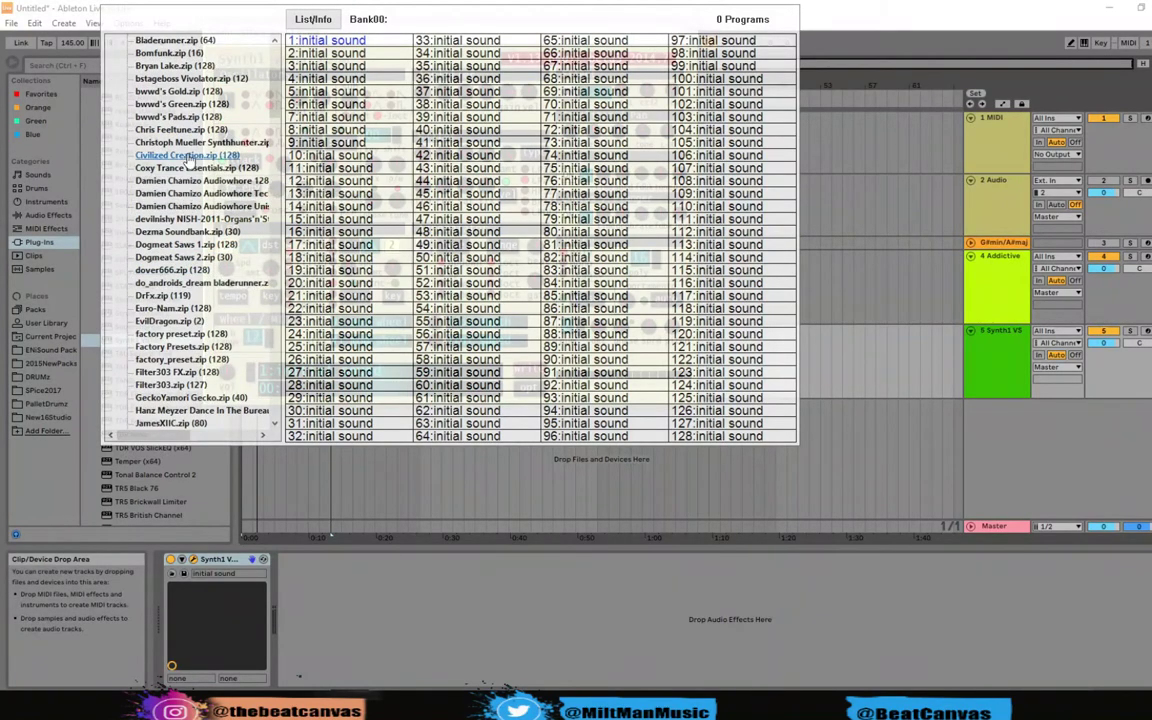
left_click(180, 129)
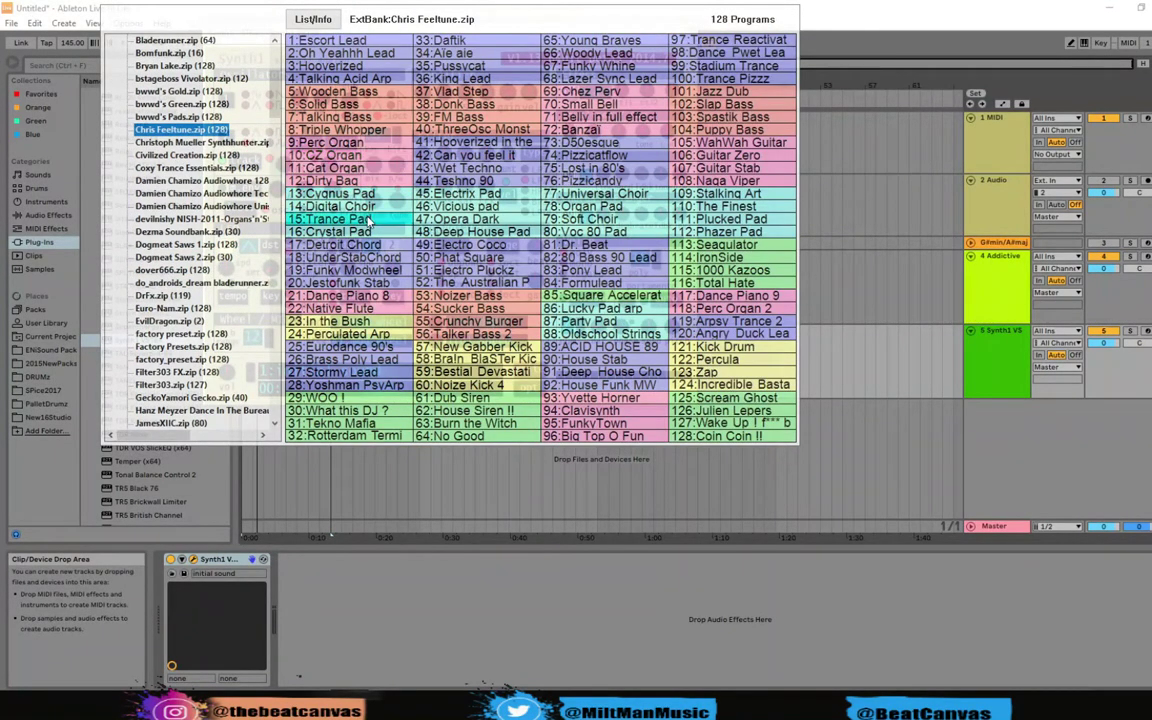
left_click(489, 207)
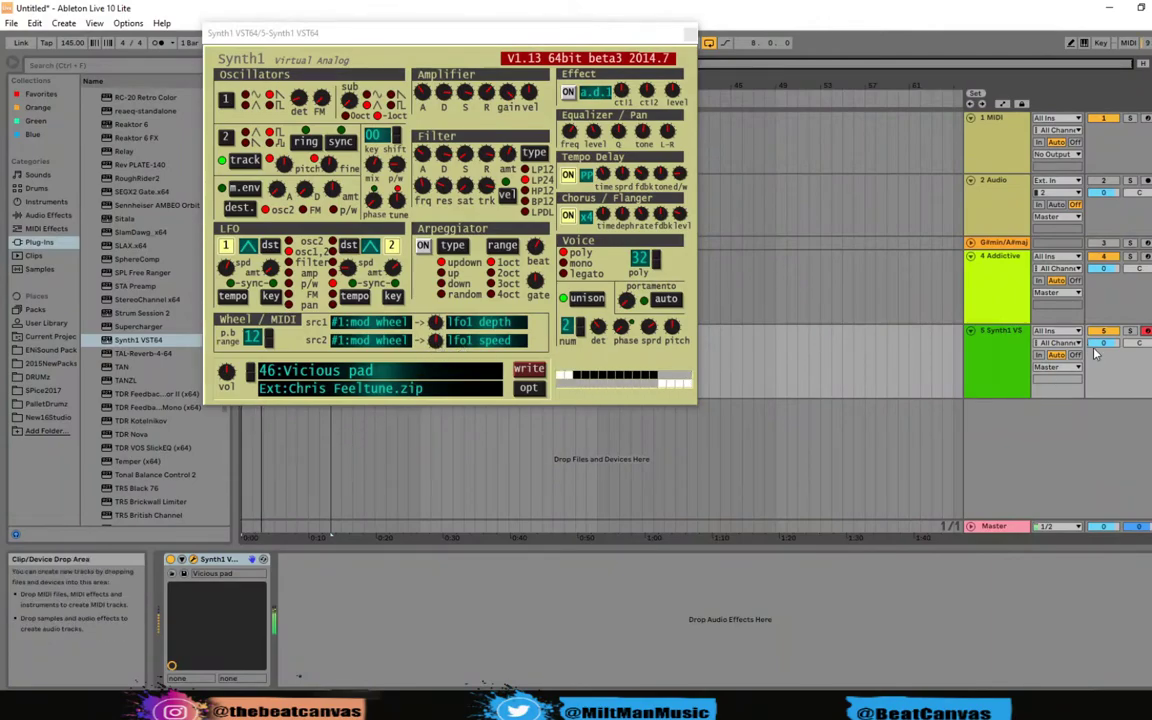
left_click_drag(1104, 342, 1104, 401)
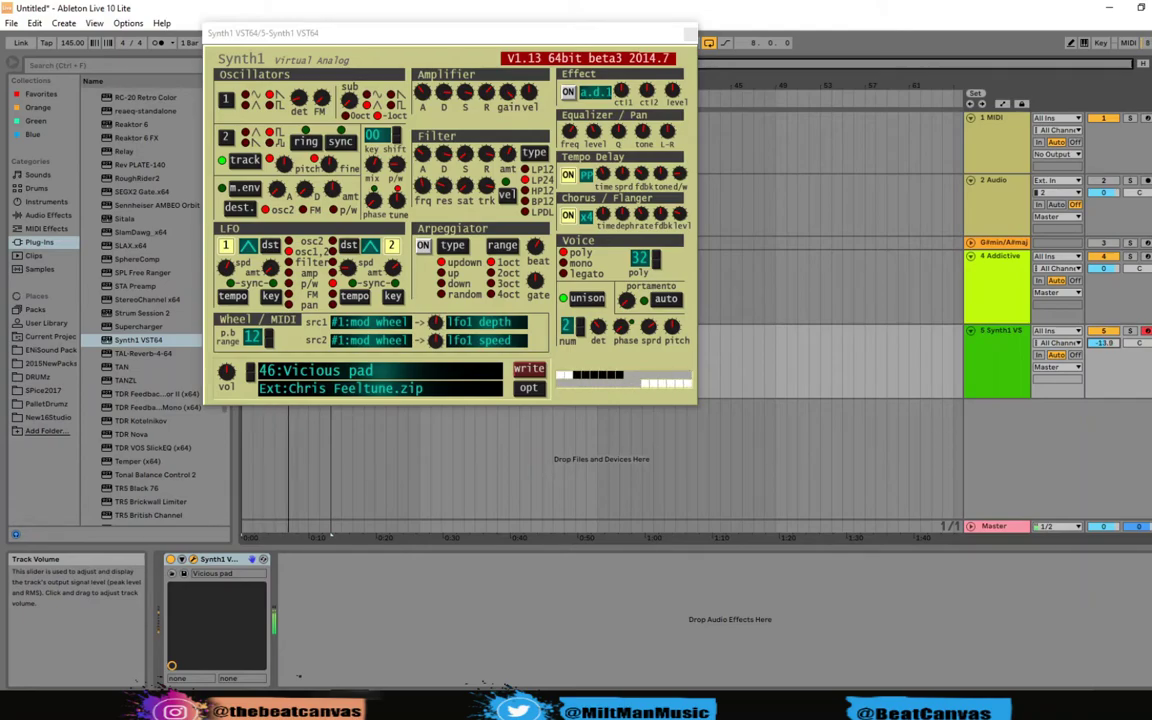
Step forward through the Synth1 patches to 50:Phat Square and close the plug-in window
left_click(250, 370)
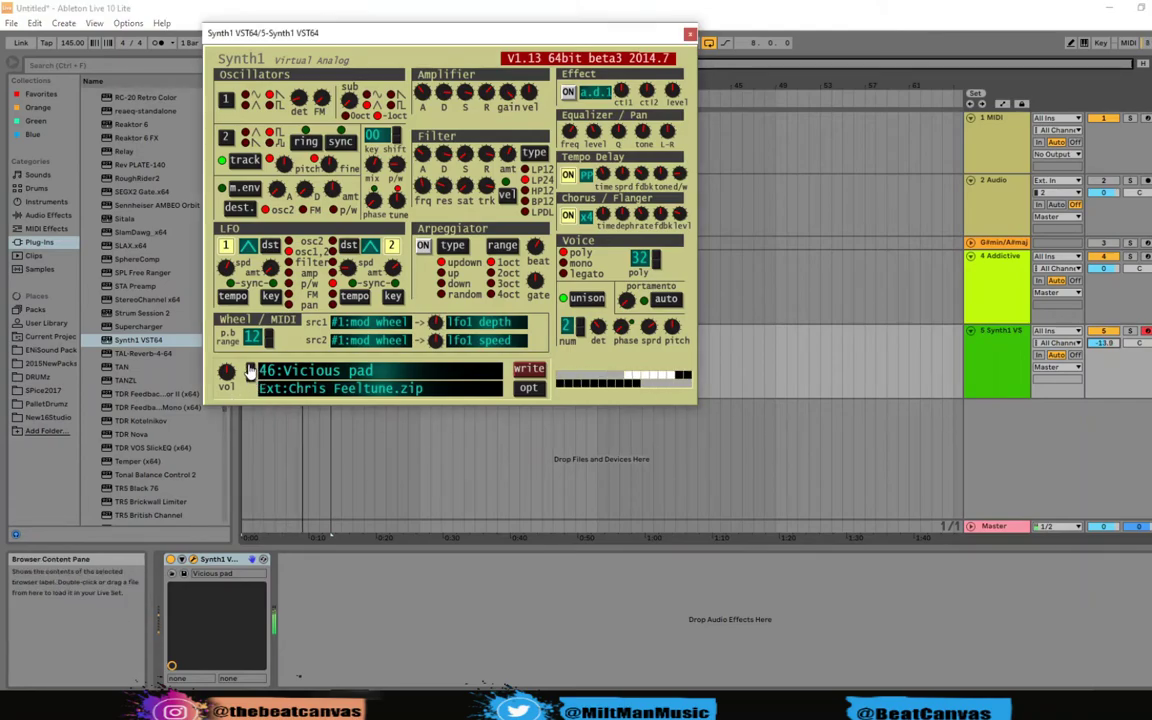
left_click(250, 370)
left_click(250, 370)
left_click(250, 370)
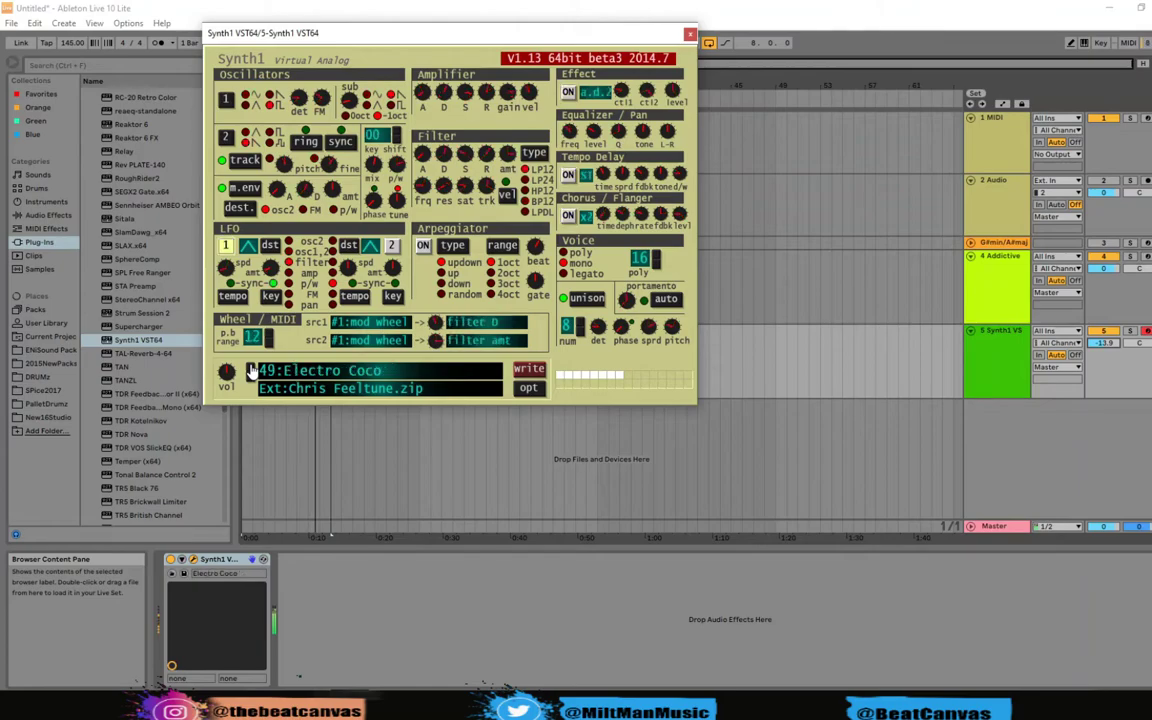
left_click(250, 370)
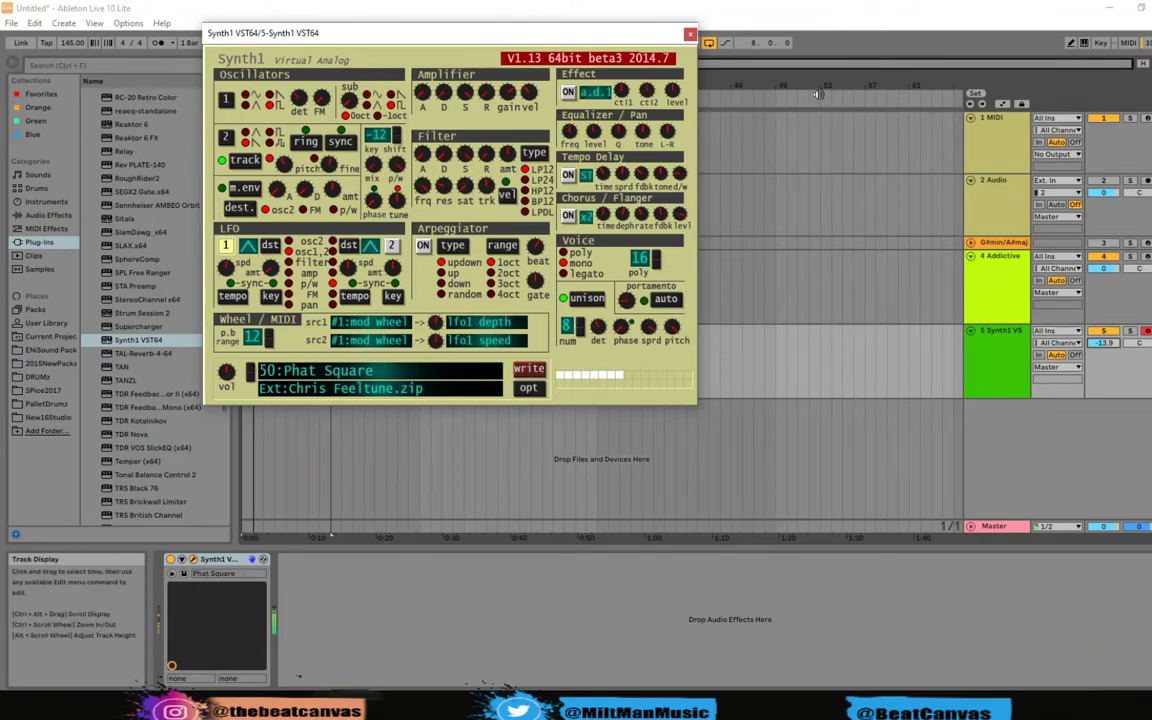
left_click(690, 34)
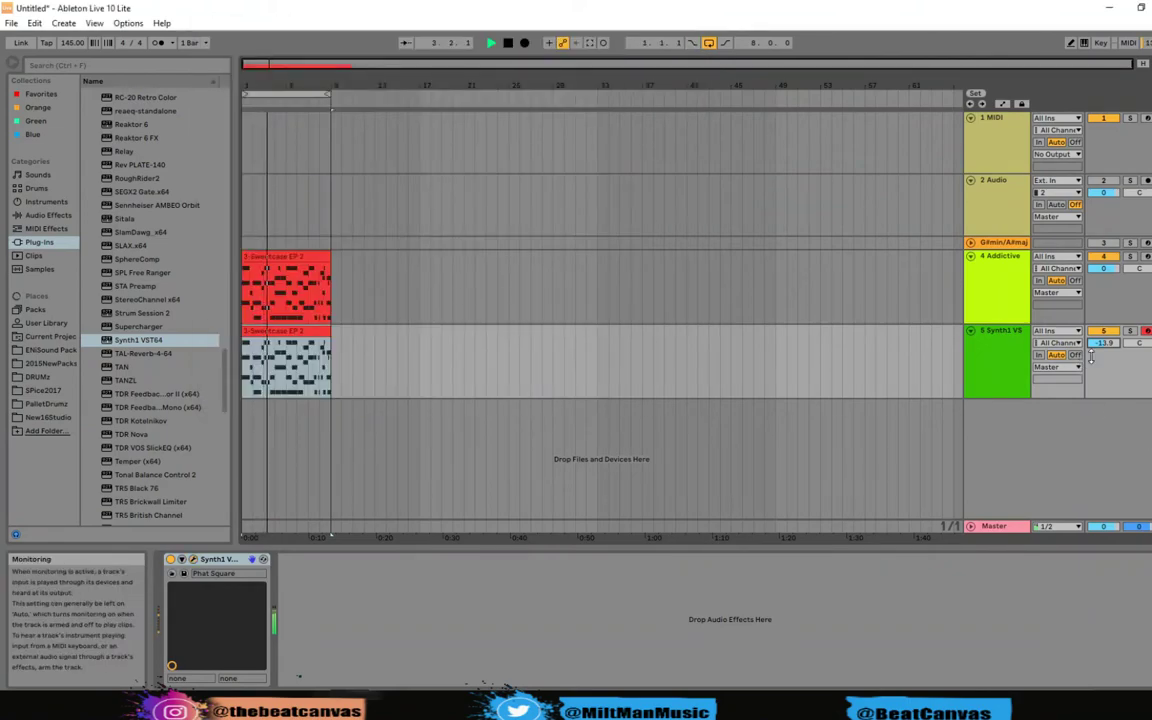
Lower the Synth1 track's volume to -20.8 dB and switch to the Session View
left_click_drag(1104, 342, 1104, 352)
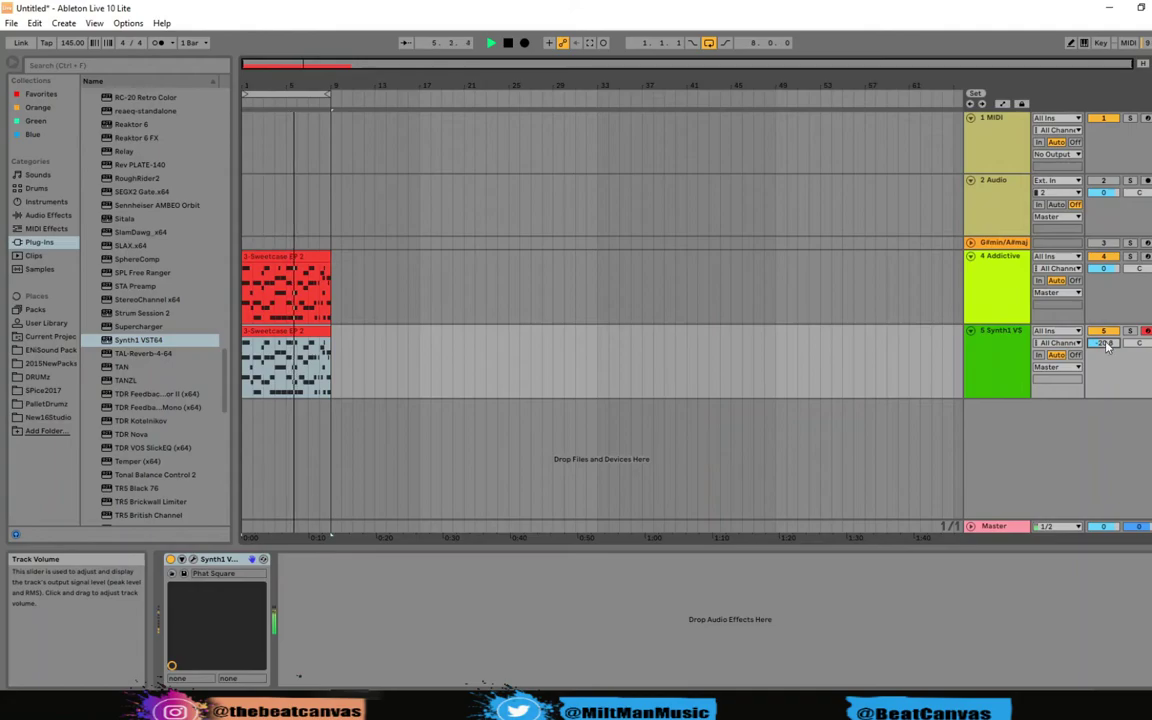
left_click_drag(1104, 352, 1105, 346)
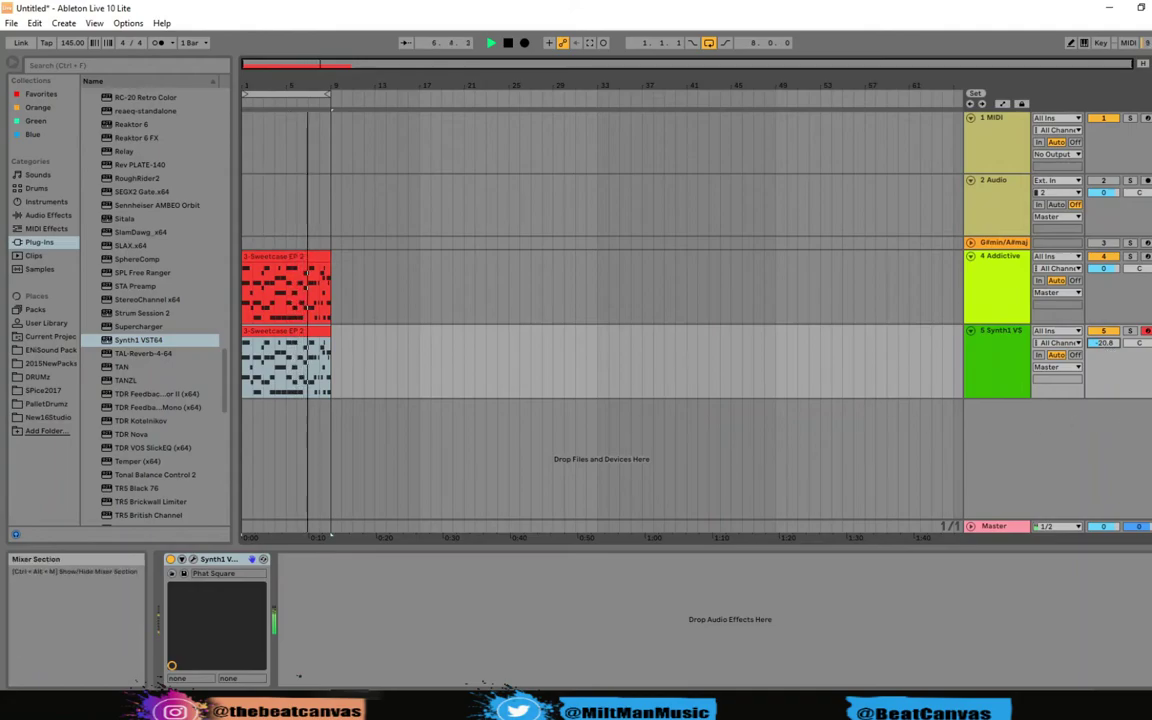
left_click(1144, 64)
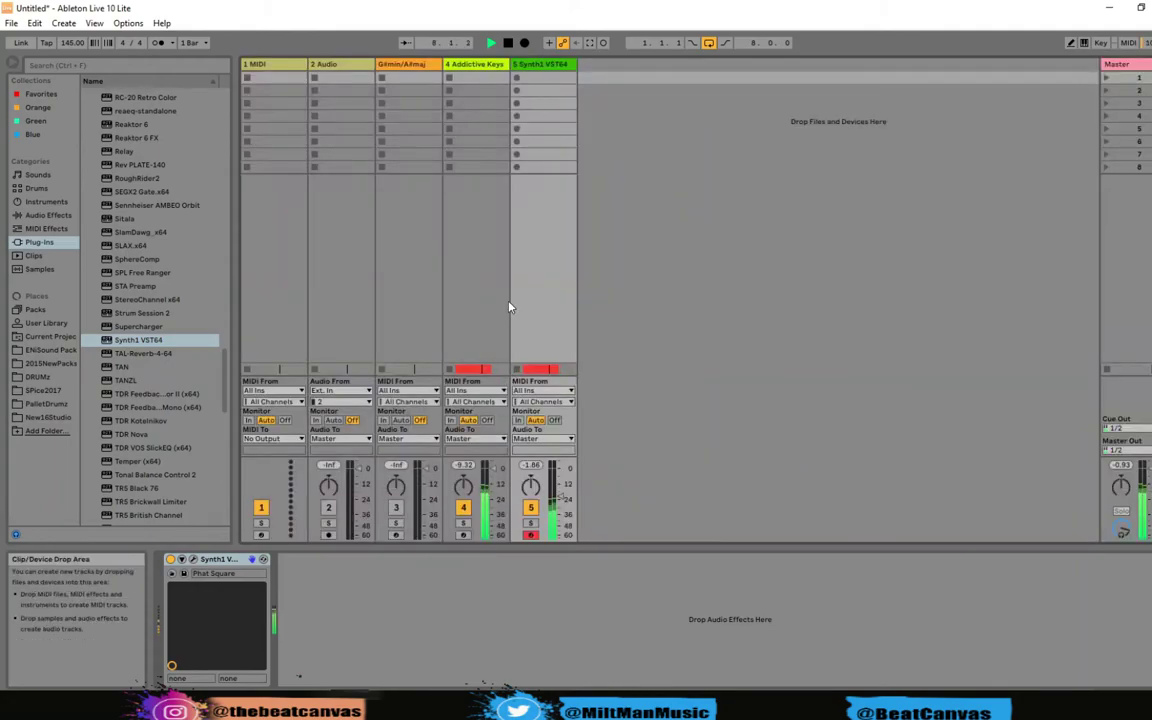
Delete the unused 2 Audio and 1 MIDI tracks
right_click(329, 65)
left_click(350, 101)
right_click(264, 66)
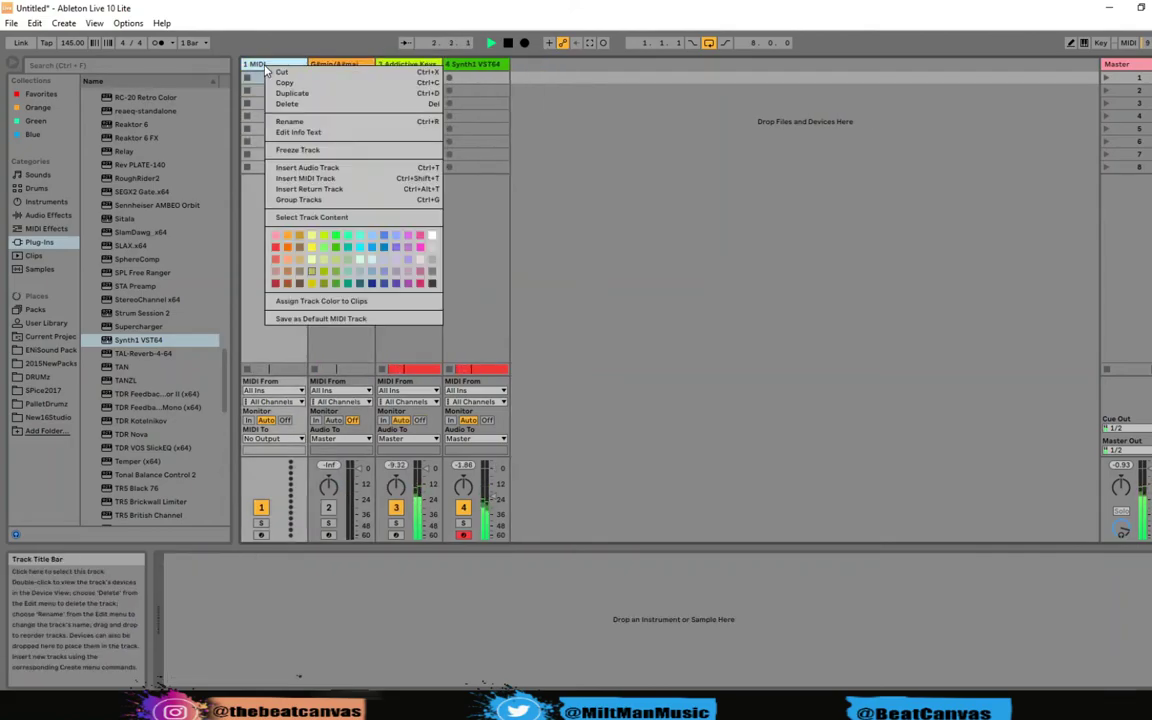
left_click(287, 104)
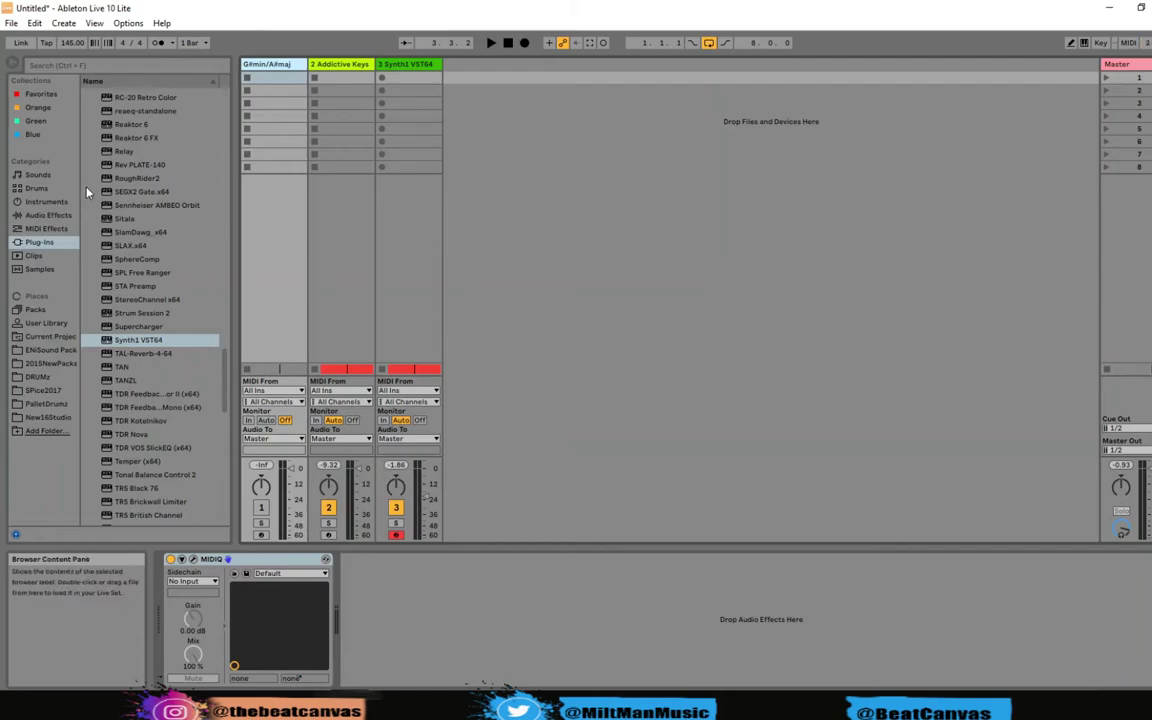
Load the HalfTime-64bit plug-in on return track A and adjust its Fade In
scroll(160, 240, "up", 10)
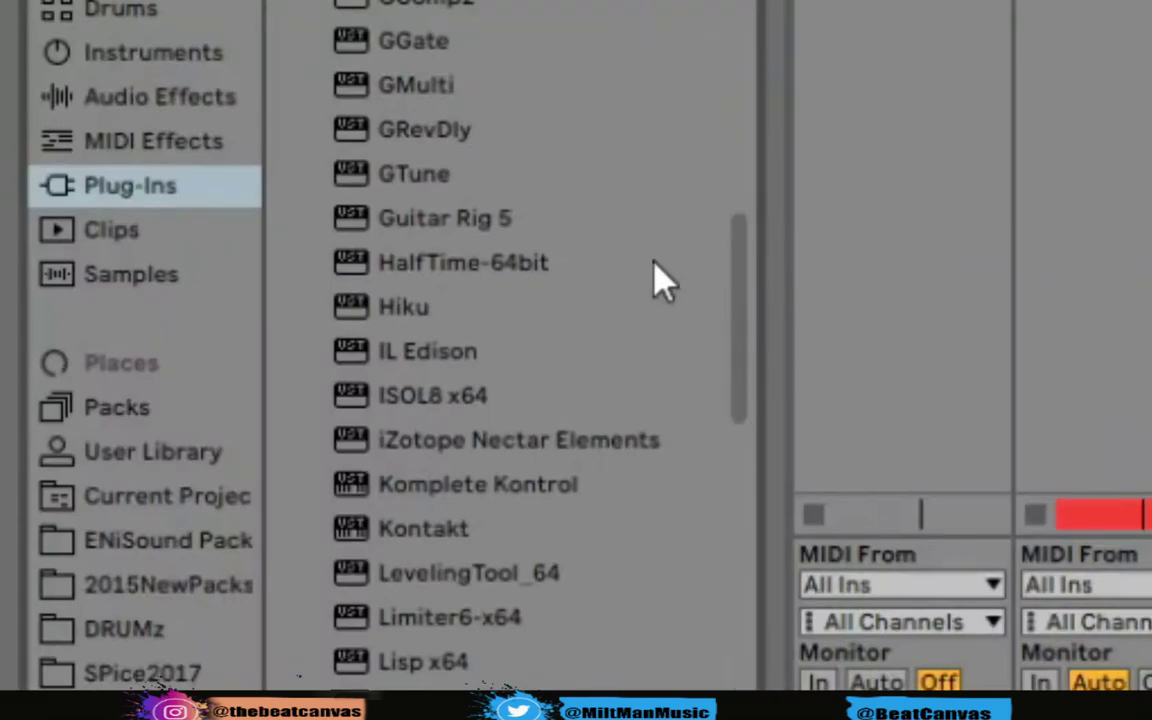
left_click(470, 260)
double_click(470, 262)
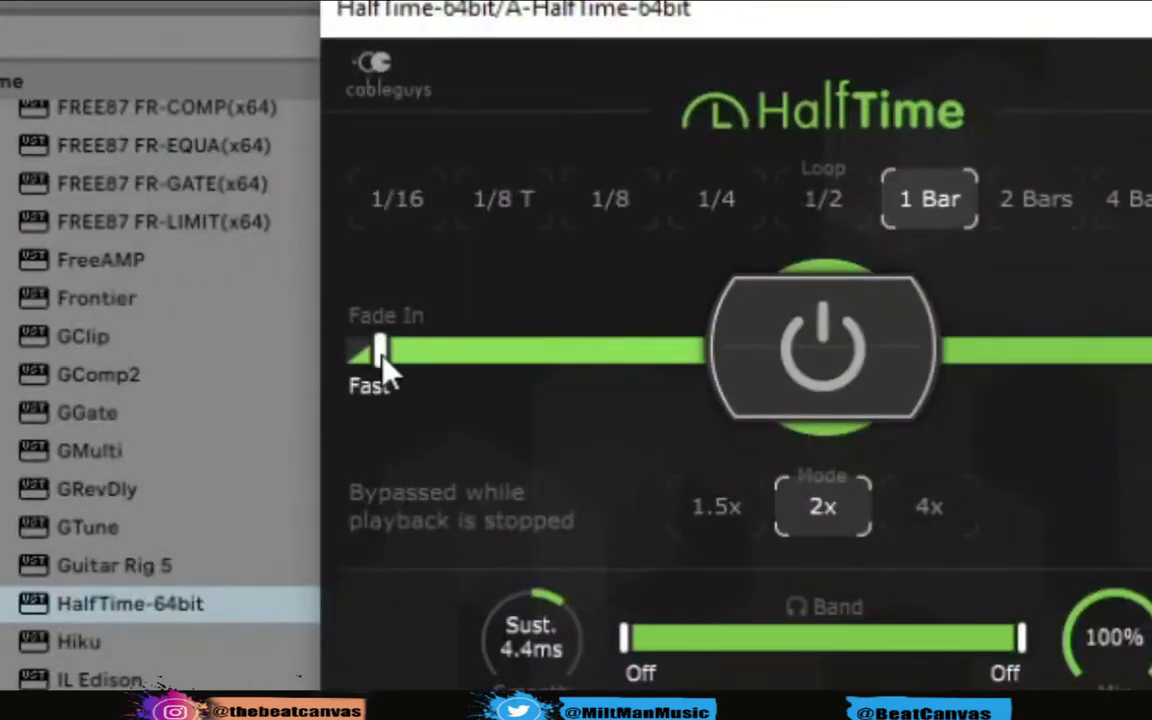
left_click_drag(388, 372, 504, 455)
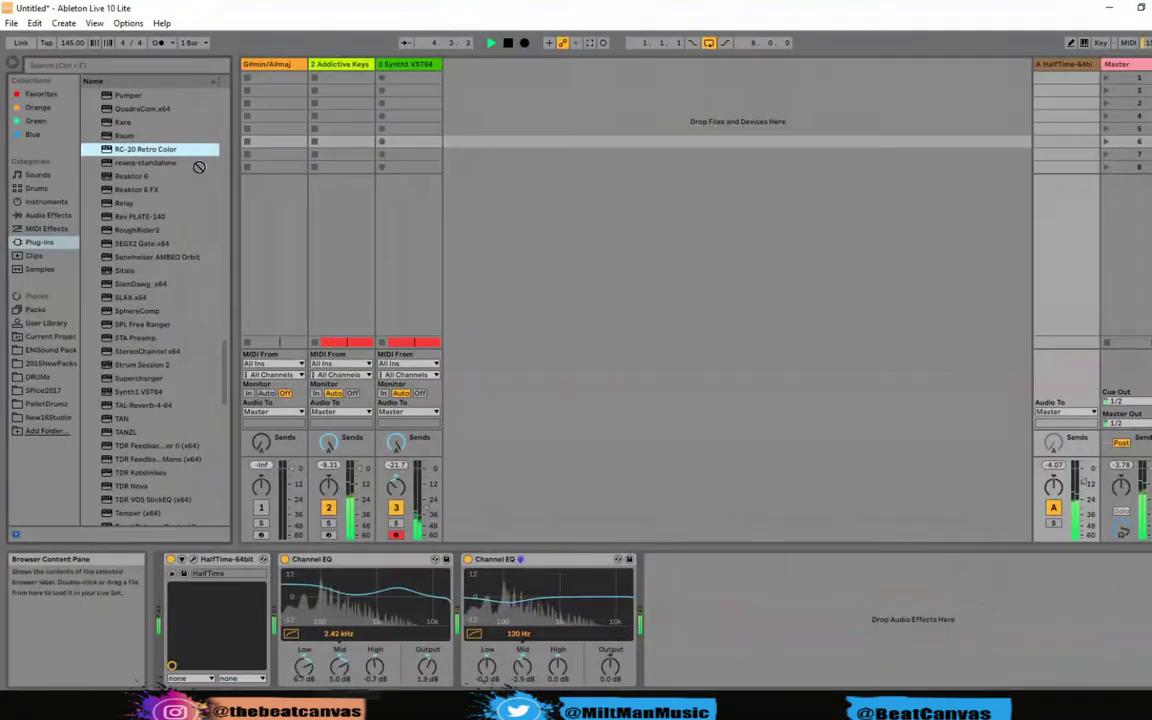
Add RC-20 Retro Color after the two Channel EQs on the HalfTime return track and browse its presets
left_click_drag(672, 570, 696, 617)
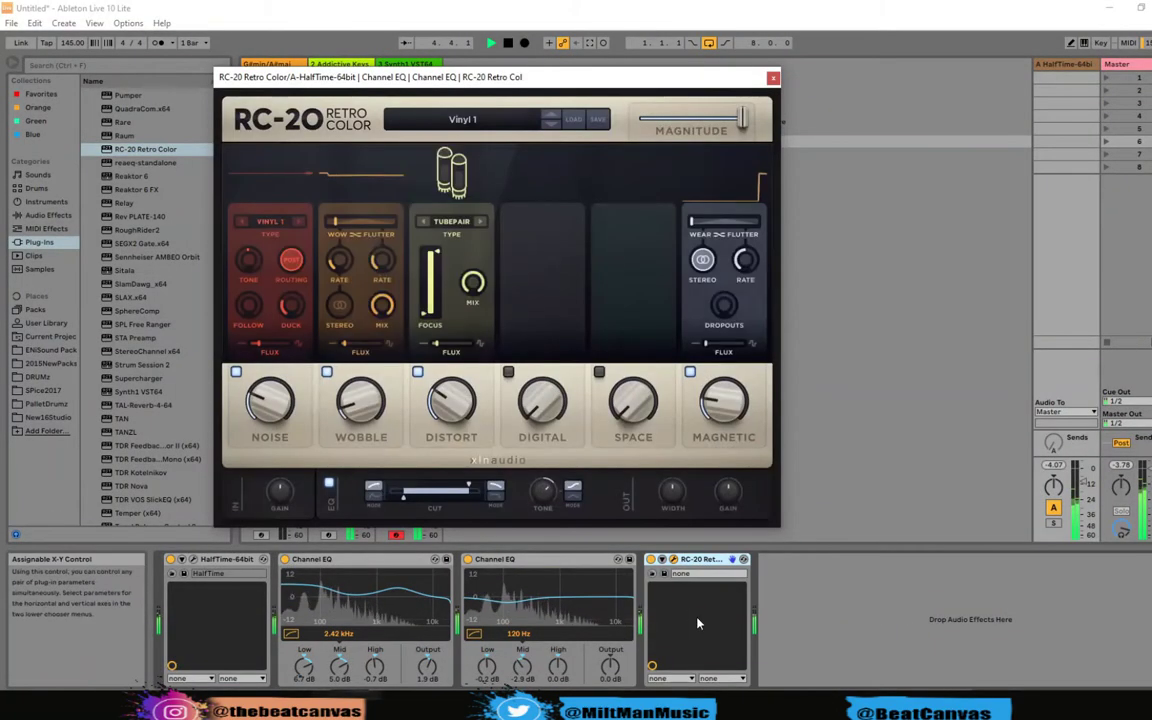
left_click(504, 123)
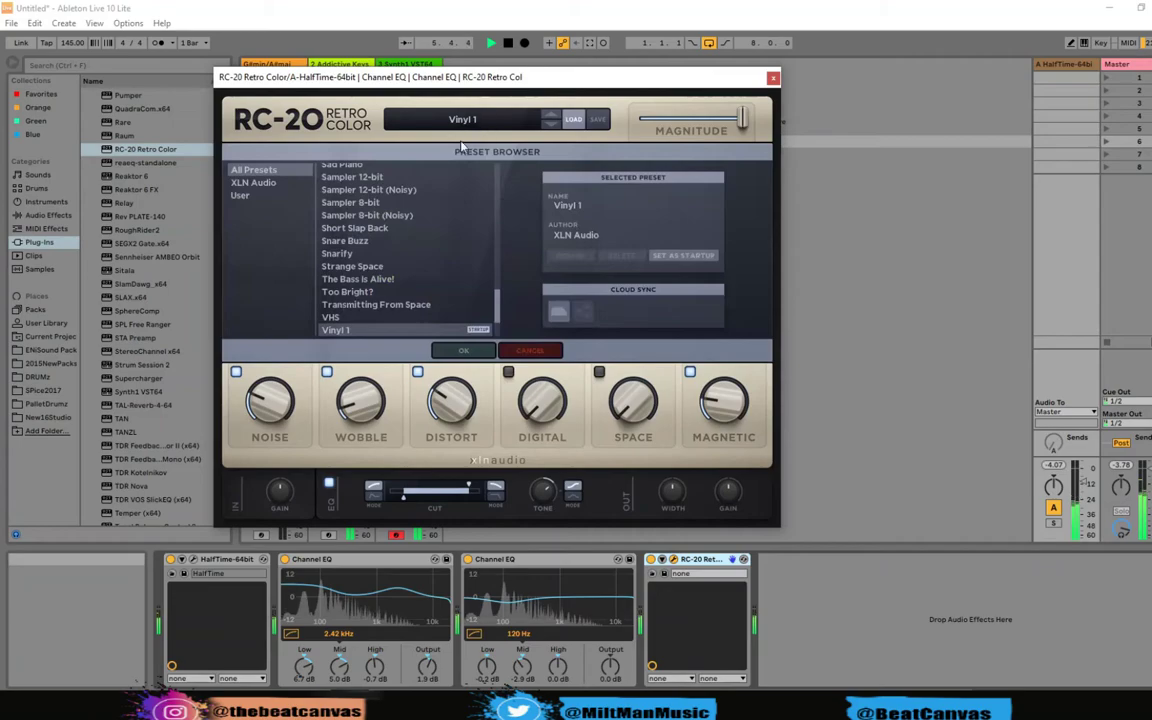
scroll(381, 273, "up", 3)
scroll(381, 273, "up", 10)
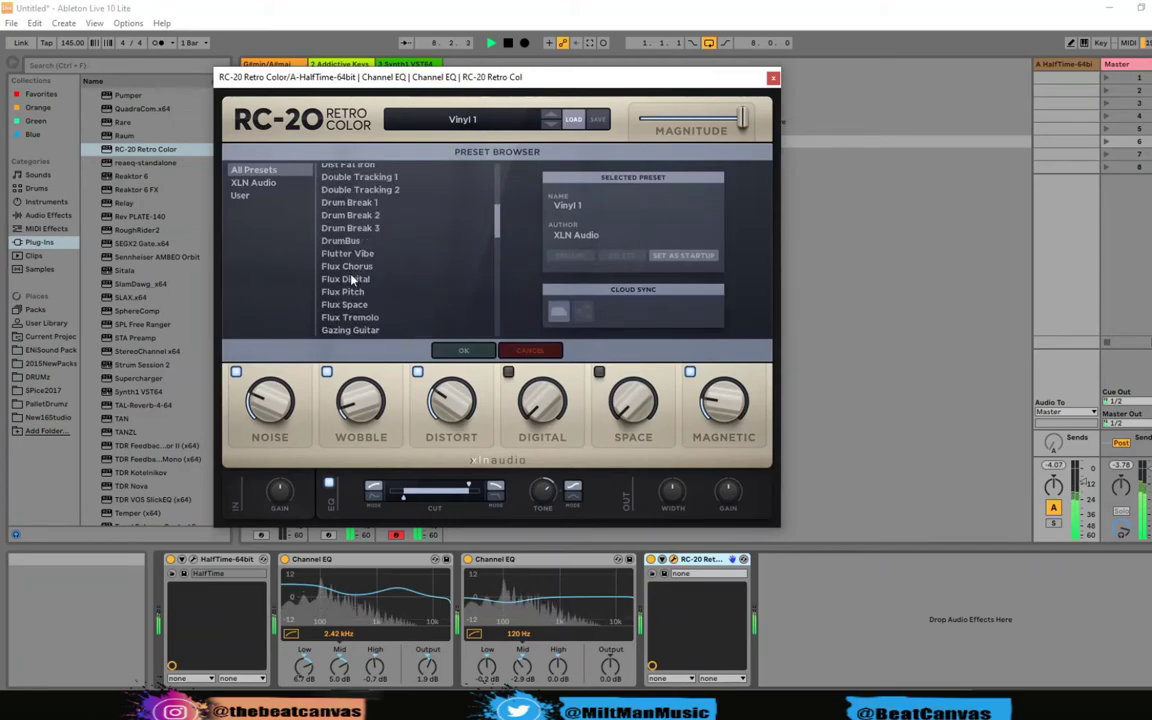
scroll(350, 280, "down", 8)
scroll(350, 280, "up", 3)
left_click(462, 351)
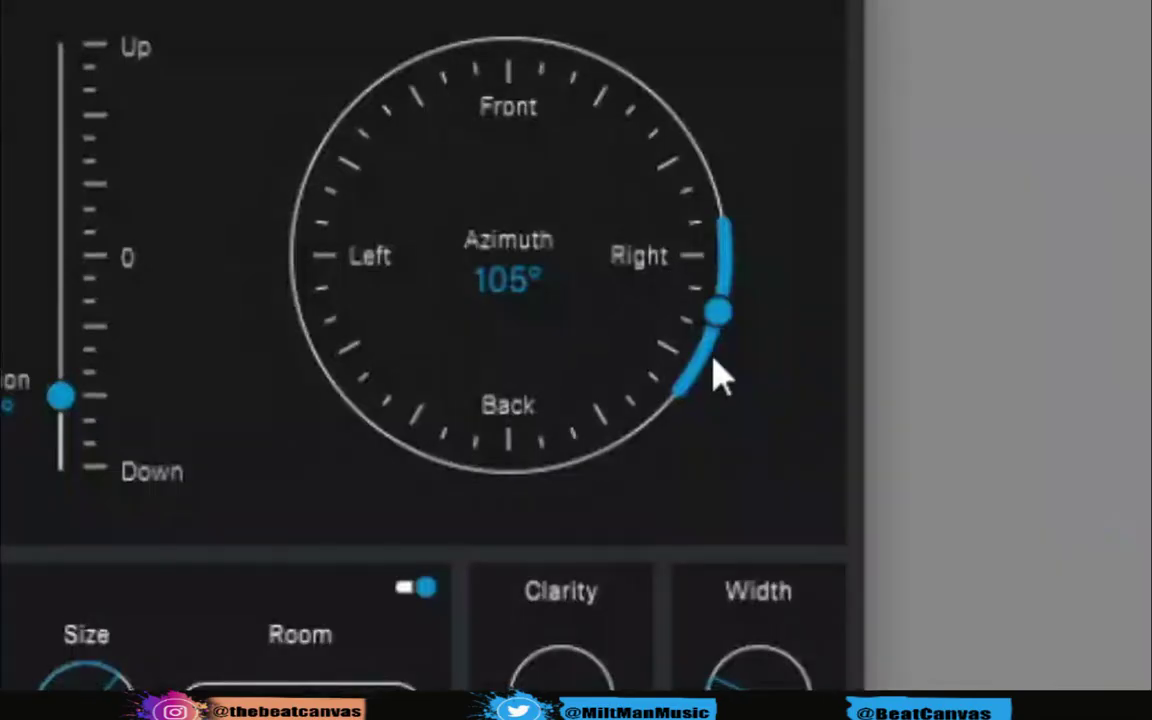
Set the Sennheiser AMBEO Orbit azimuth on the HalfTime return track to 170°
left_click_drag(491, 295, 444, 334)
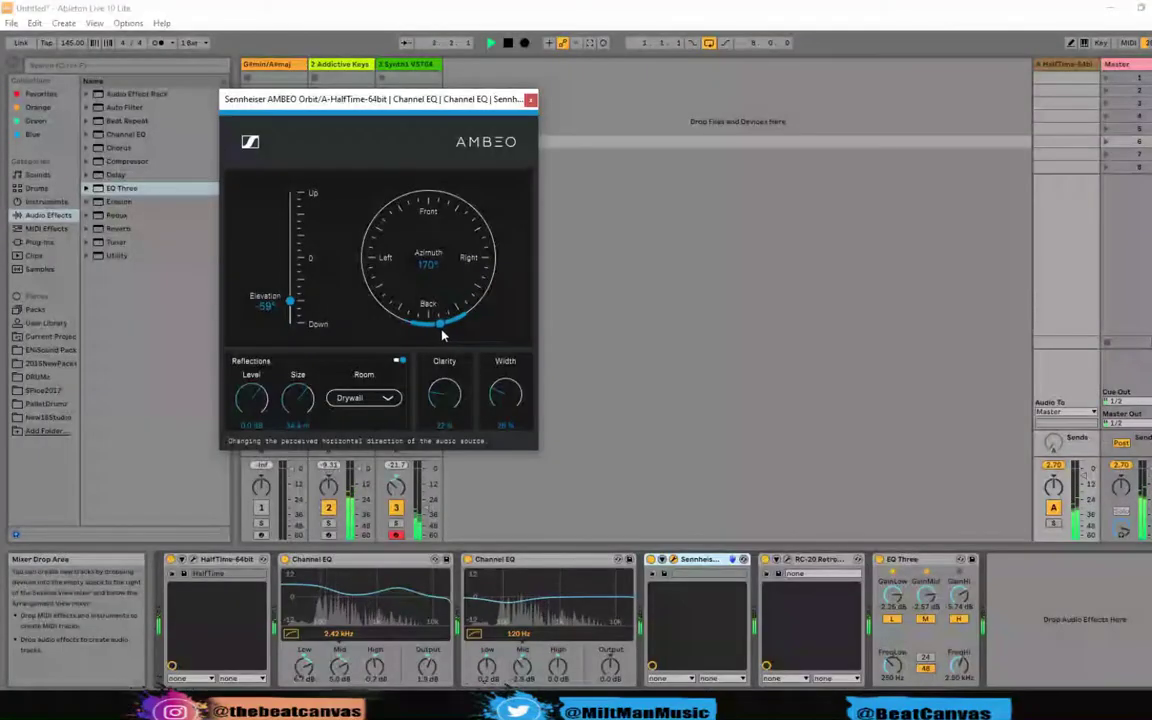
Insert a new audio track and rename it G#min_Melodies_145
key("ctrl+t")
right_click(474, 64)
left_click(493, 120)
type("G#min_Chords")
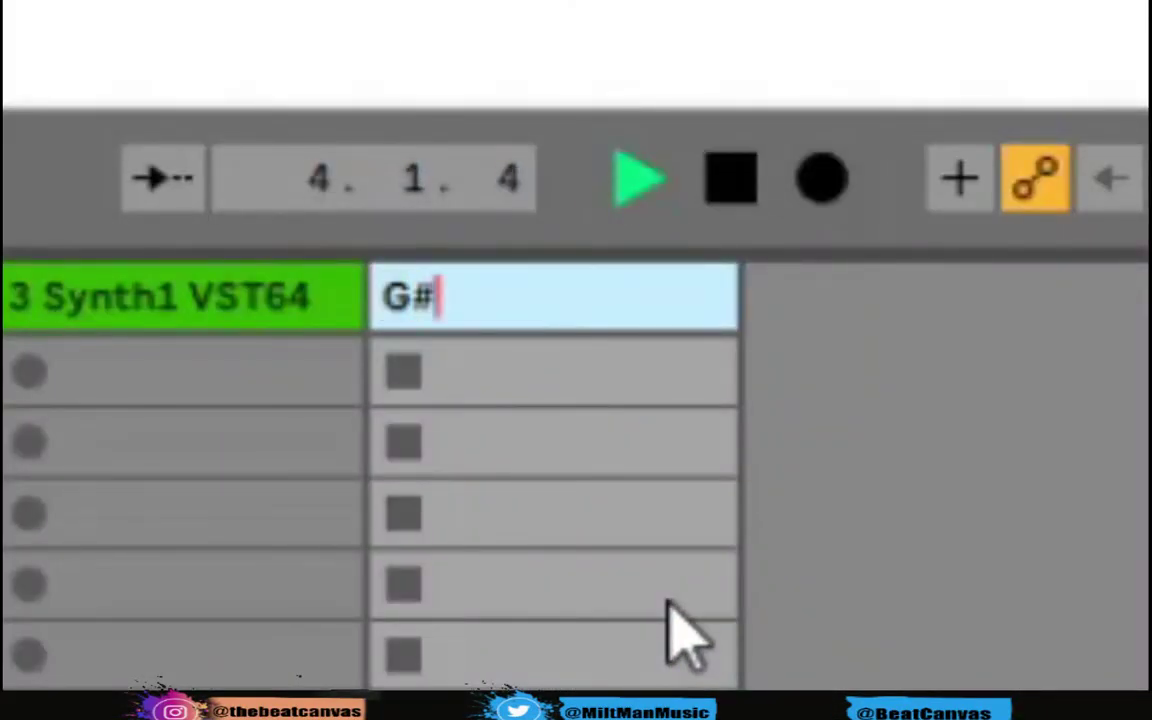
key("BackSpace")
key("BackSpace")
key("BackSpace")
key("BackSpace")
key("BackSpace")
key("BackSpace")
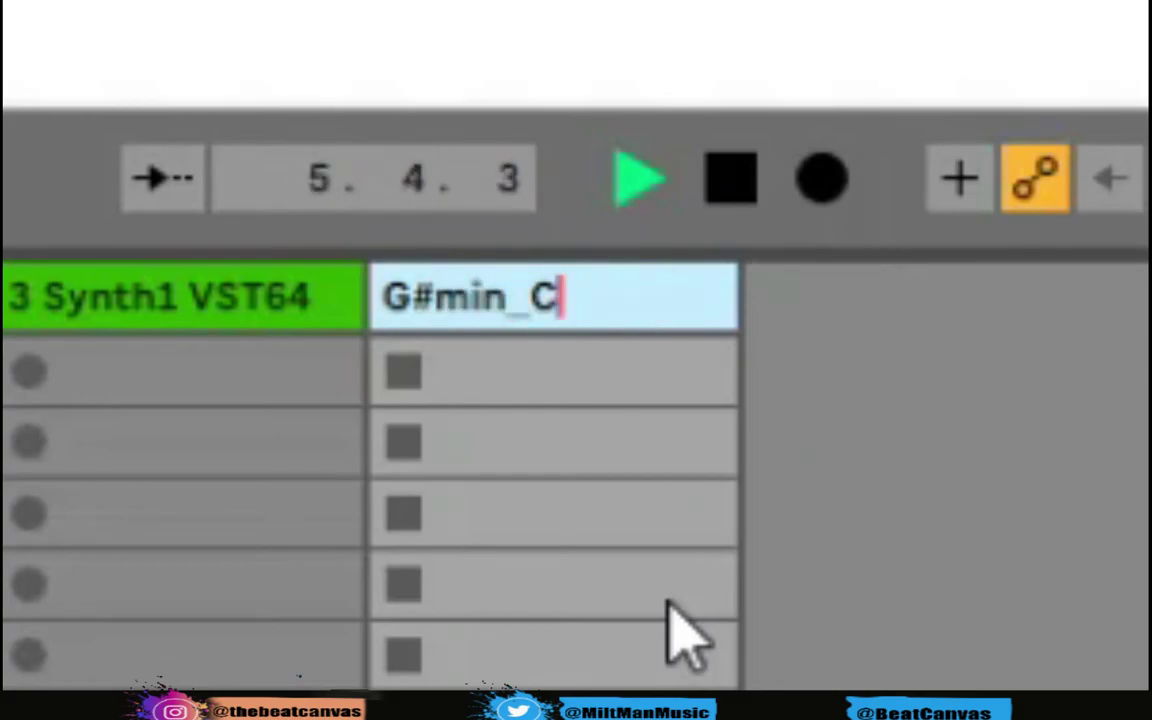
type("Melodies_145")
key("Return")
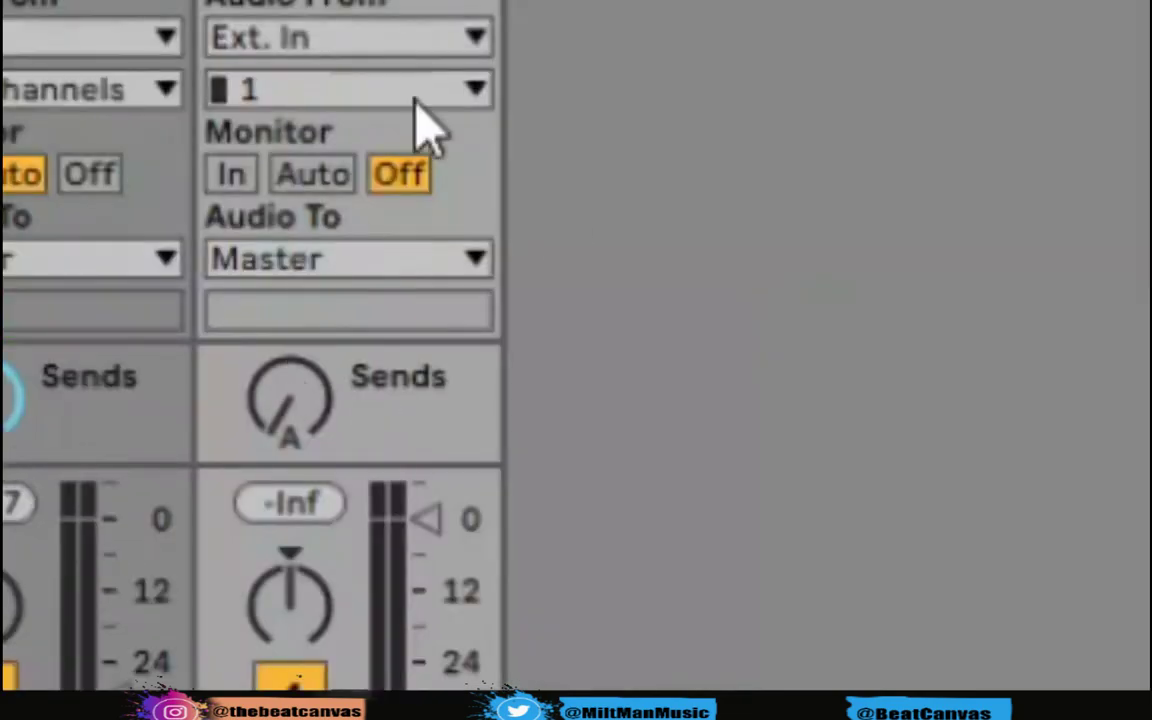
Set the new audio track's input to A-HalfTime-64bit with monitoring on In, and select its first clip slot
left_click(350, 36)
left_click(342, 604)
left_click(229, 172)
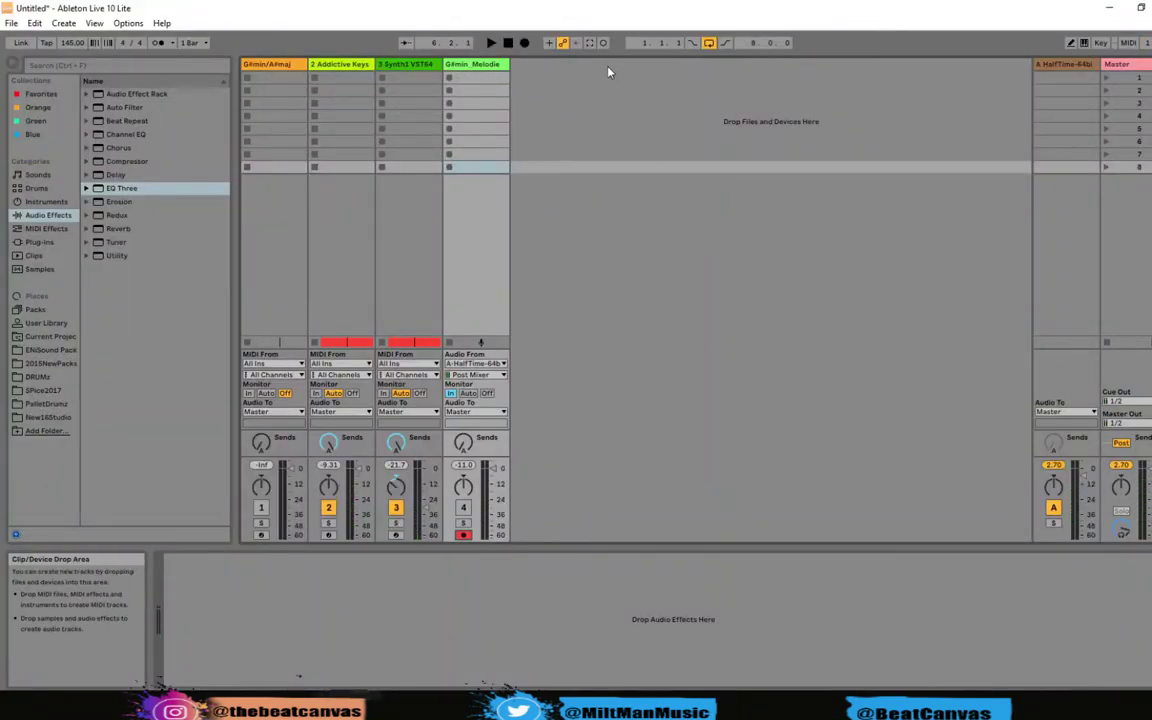
left_click(475, 77)
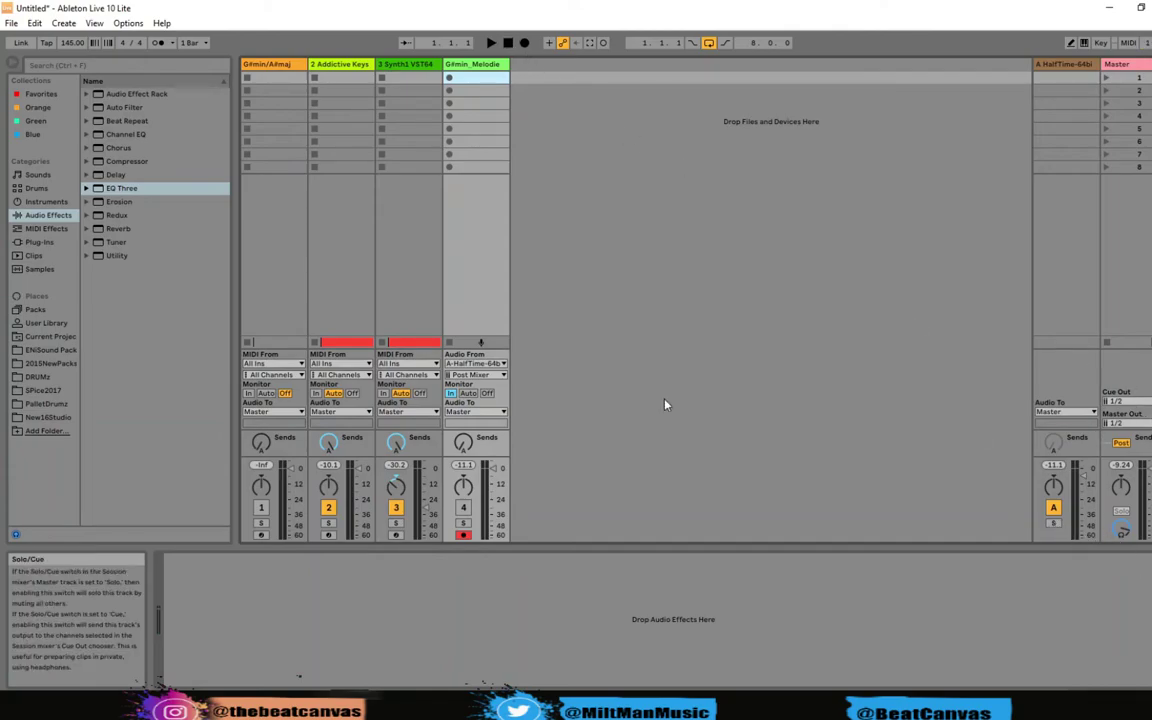
Set the G#min_Melodies track's audio input to Master
left_click(494, 368)
left_click(470, 458)
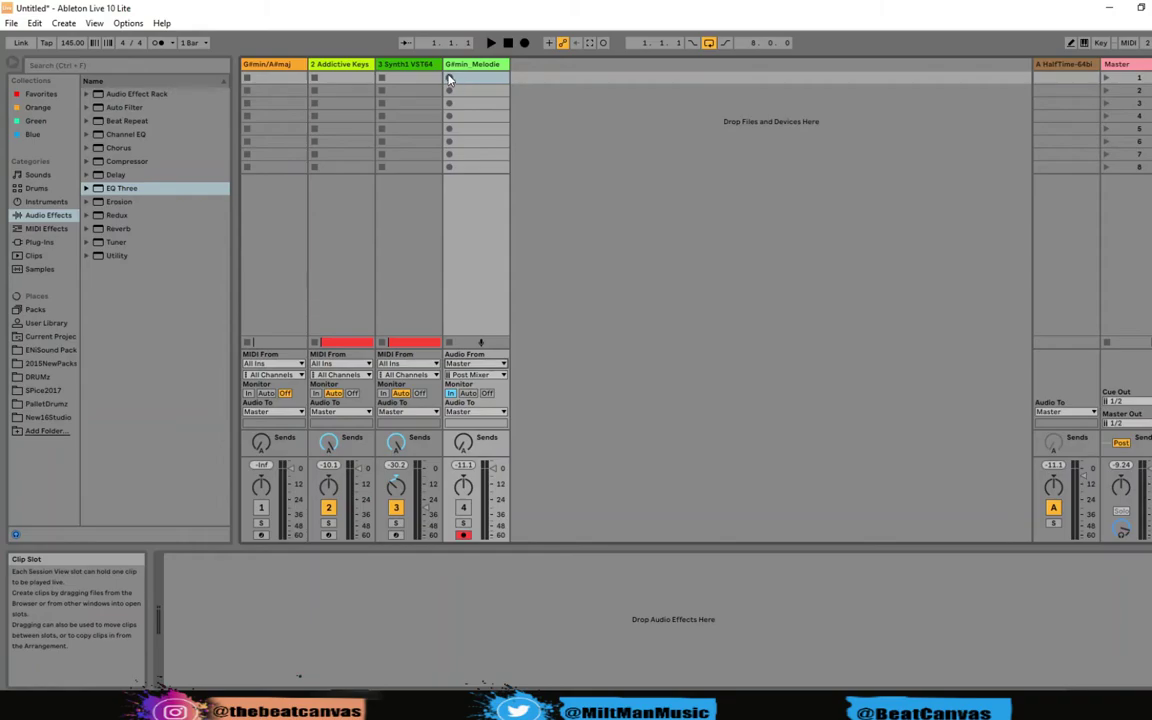
Switch to the Arrangement View and give the short G#min_Melodies tail clip a long fade-out
key("Tab")
key("space")
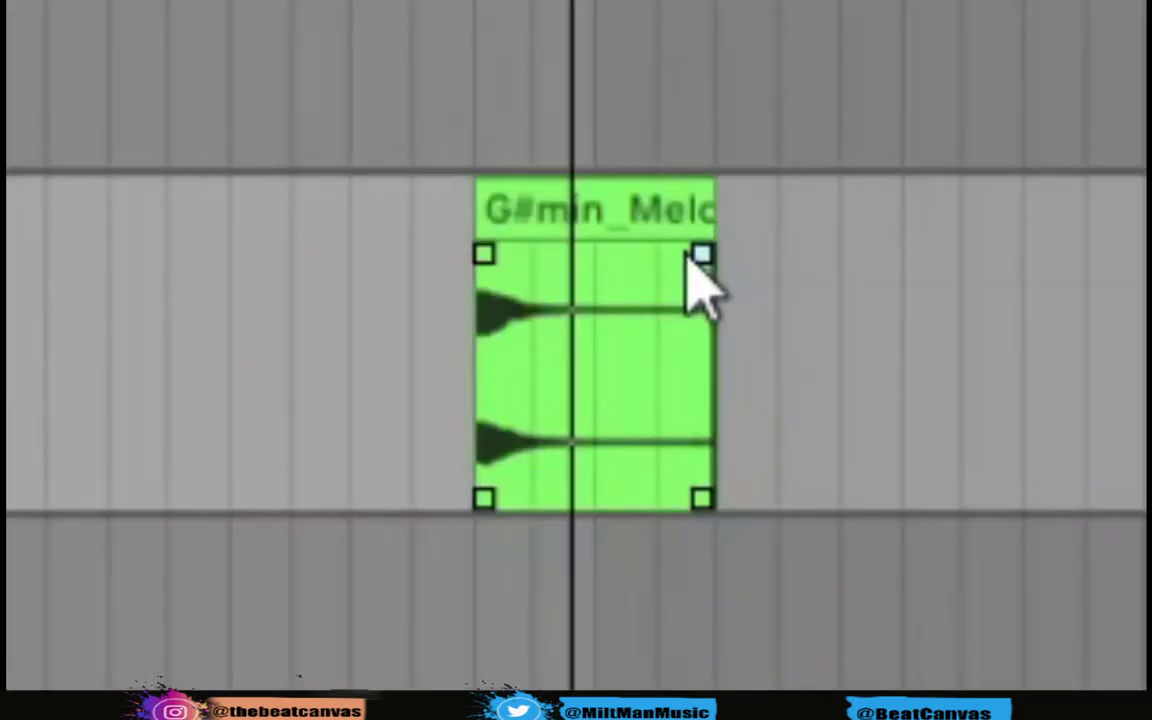
left_click_drag(690, 257, 515, 280)
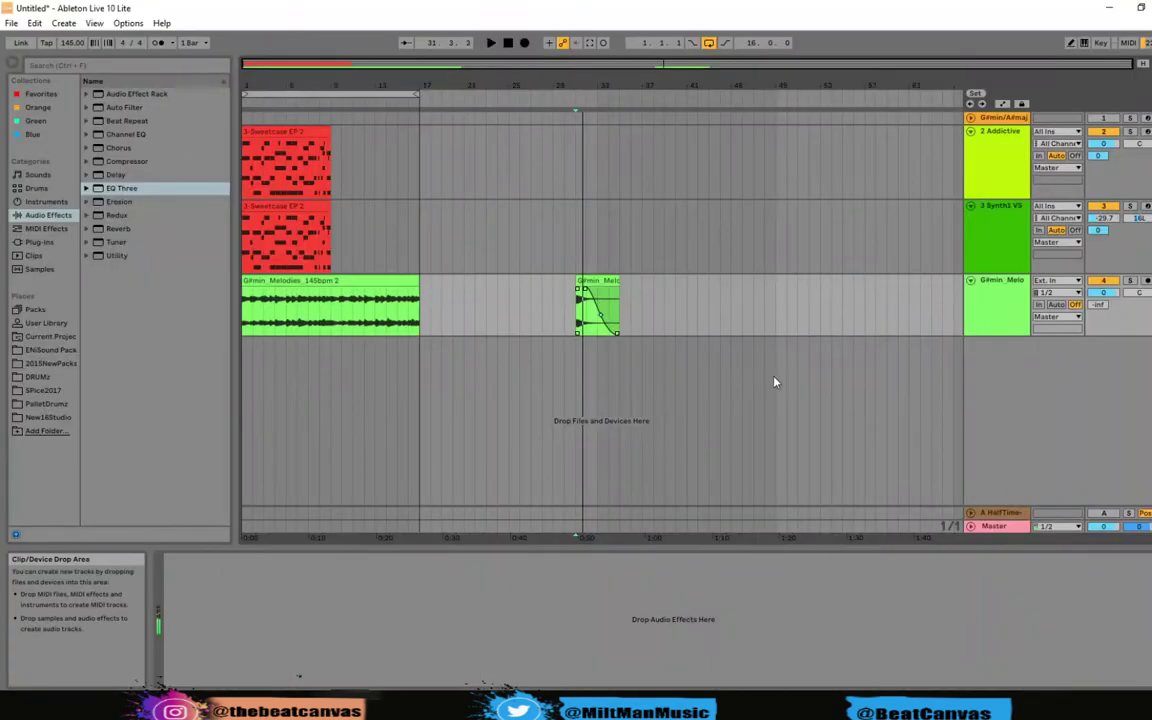
Insert a new audio track below G#min_Melodies, move the faded tail clip onto it at about bar 22, and play it
right_click(776, 381)
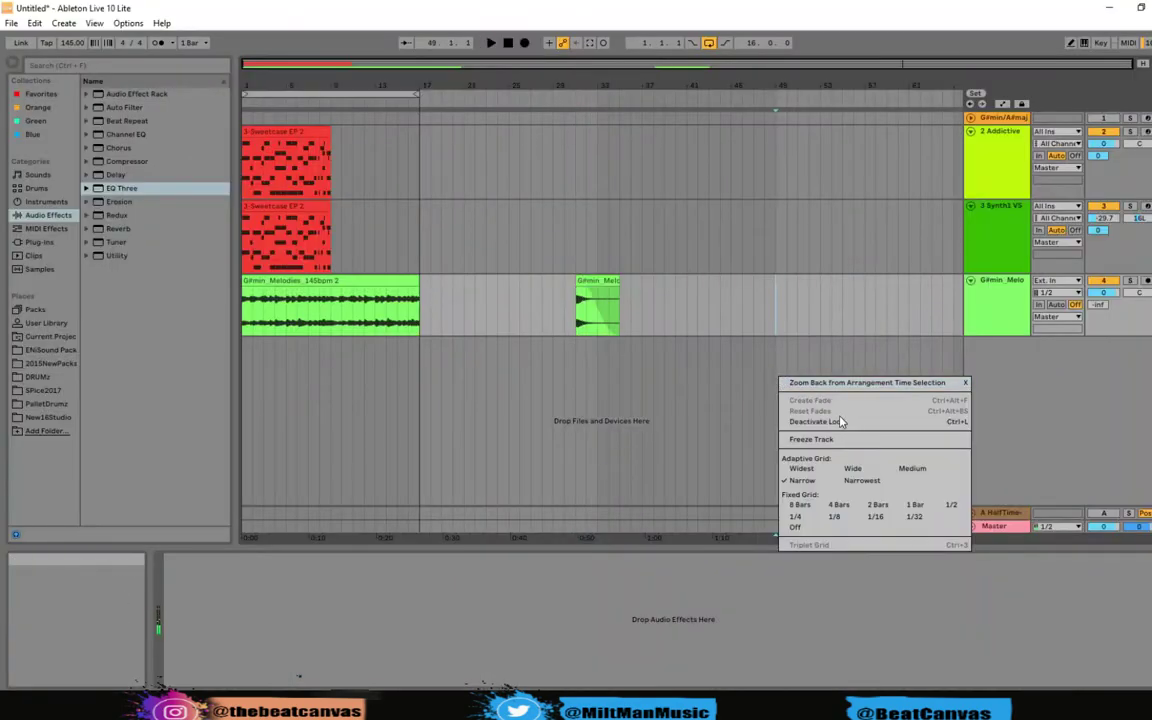
right_click(925, 338)
left_click(951, 343)
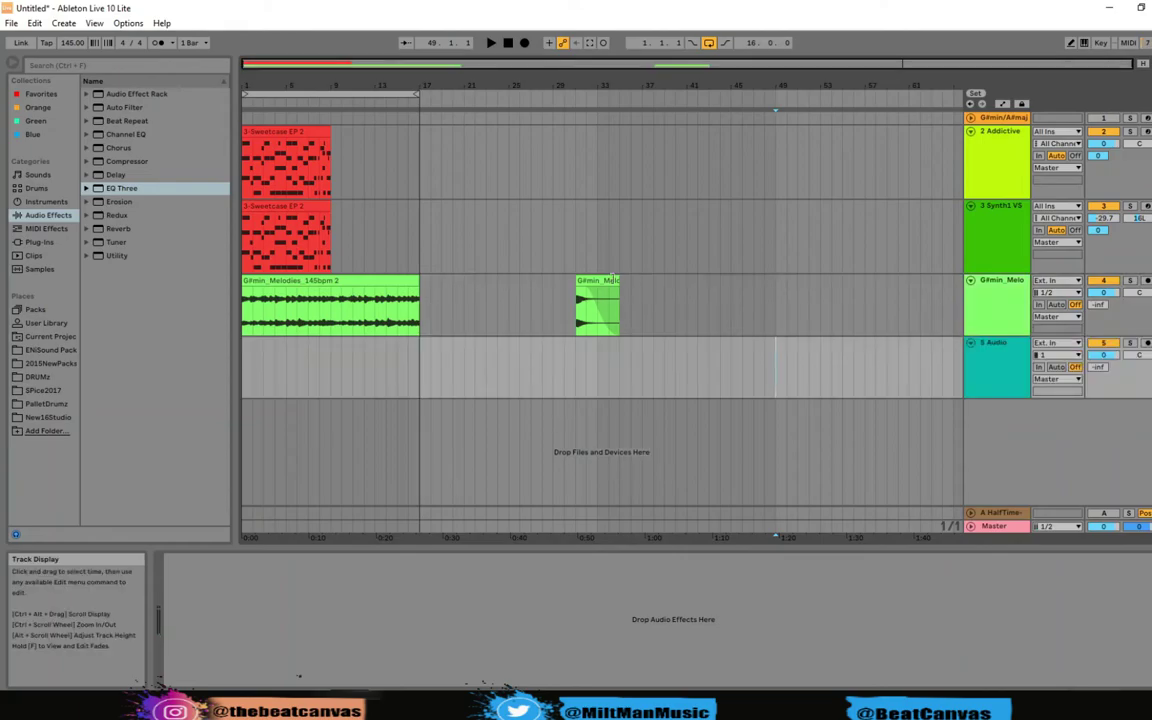
left_click_drag(612, 279, 490, 383)
key("space")
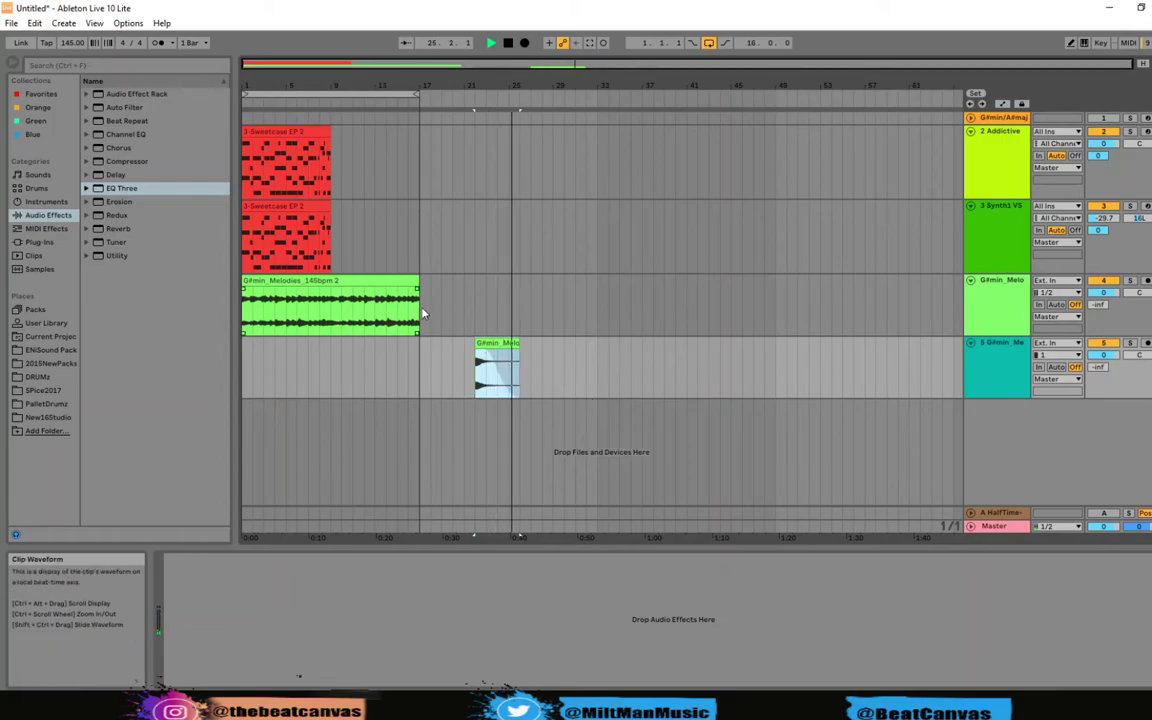
Add Reverb to the tail clip's track and adjust its Reflect level, early reflections and high-cut filter
left_click(123, 234)
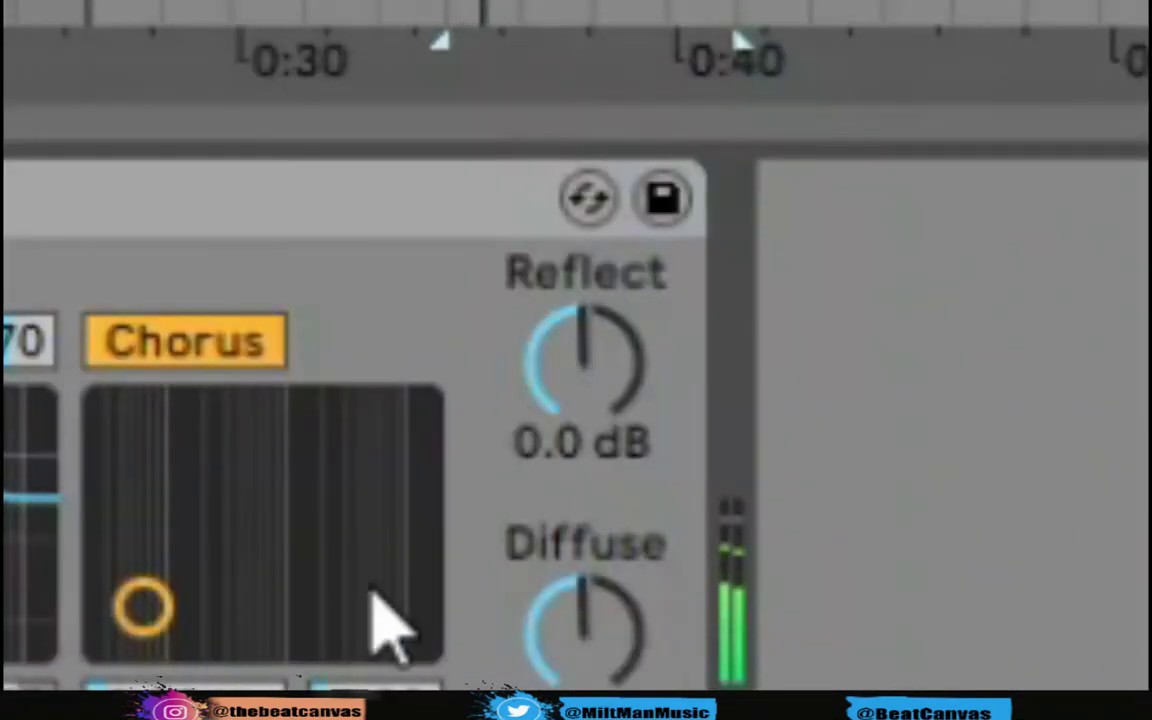
left_click_drag(585, 360, 585, 300)
left_click_drag(514, 340, 532, 398)
left_click(458, 447)
left_click_drag(651, 318, 690, 366)
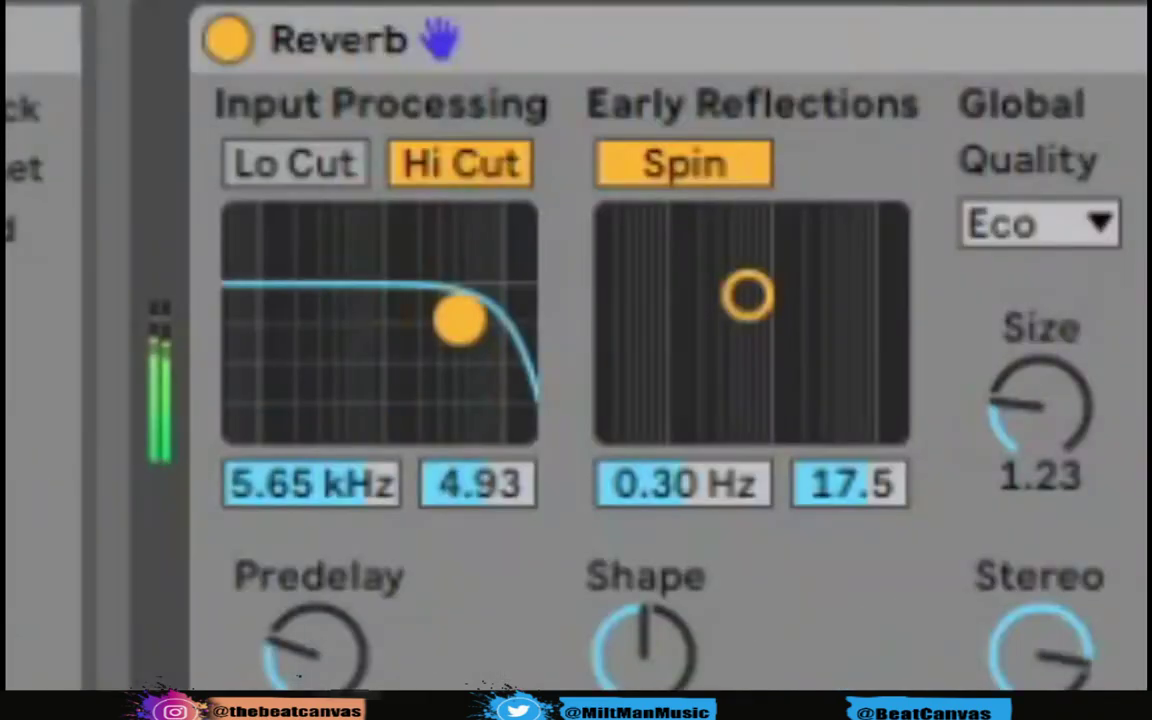
left_click_drag(458, 319, 383, 319)
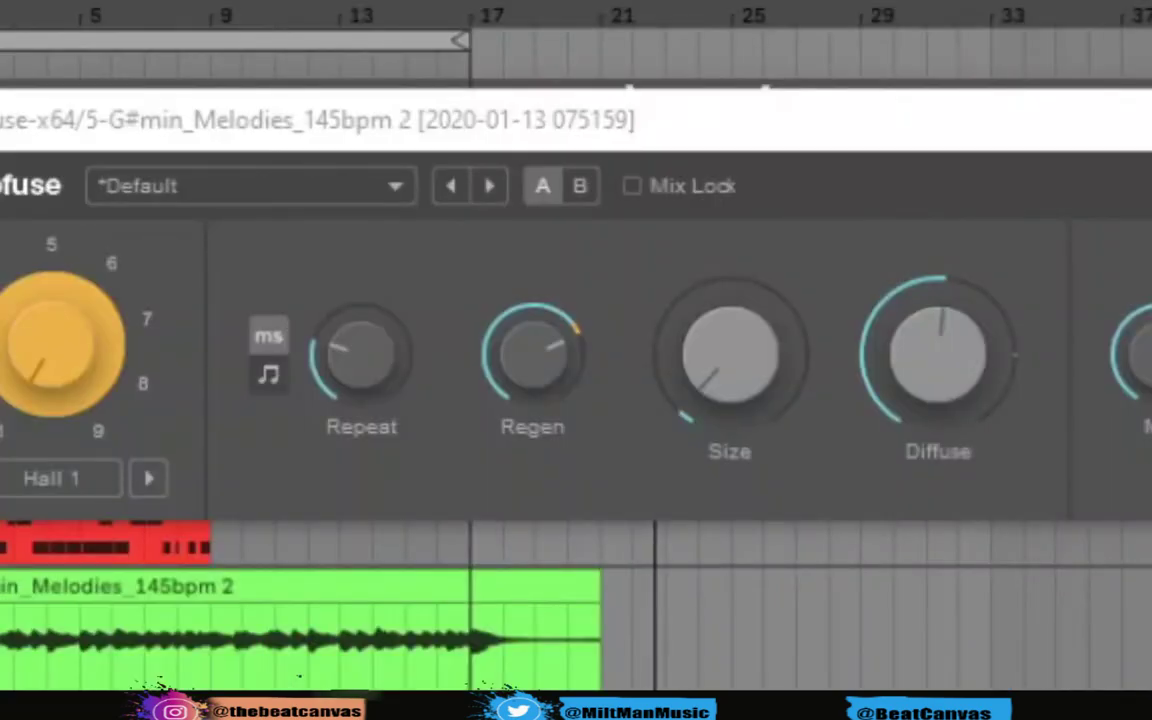
Adjust the Regen amount of Microfuse on the tail clip's track
mouse_move(550, 370)
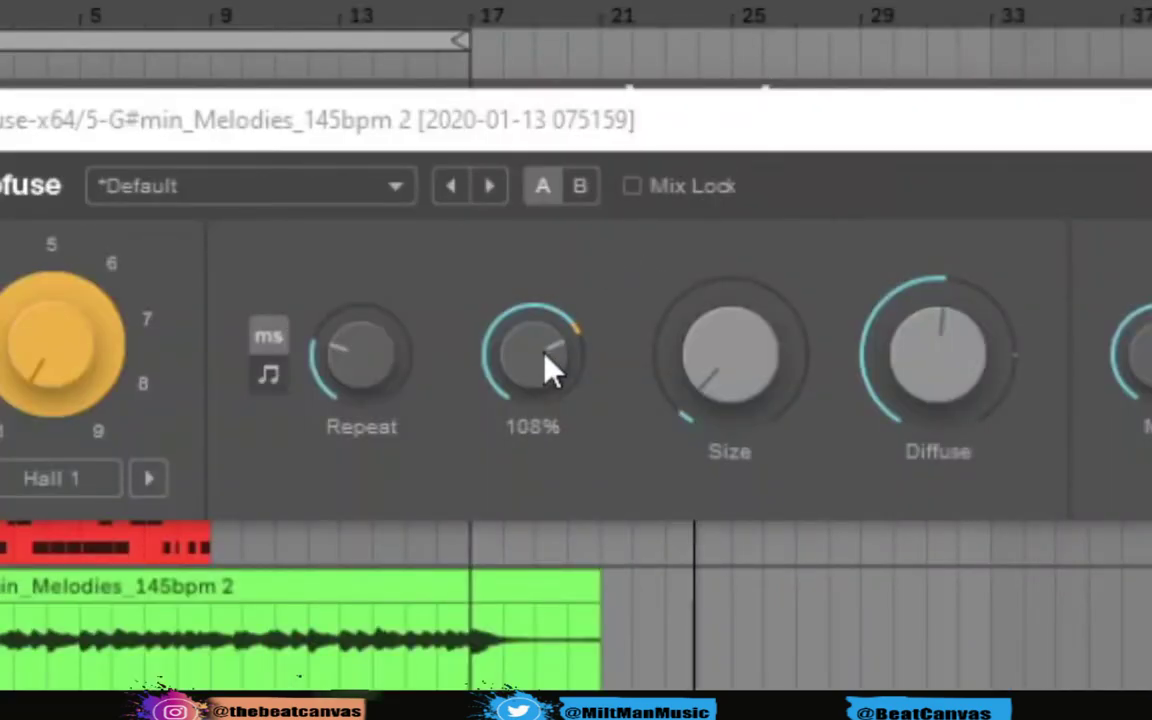
mouse_move(550, 370)
left_mouse_down()
mouse_move(550, 350)
mouse_move(548, 365)
left_mouse_up()
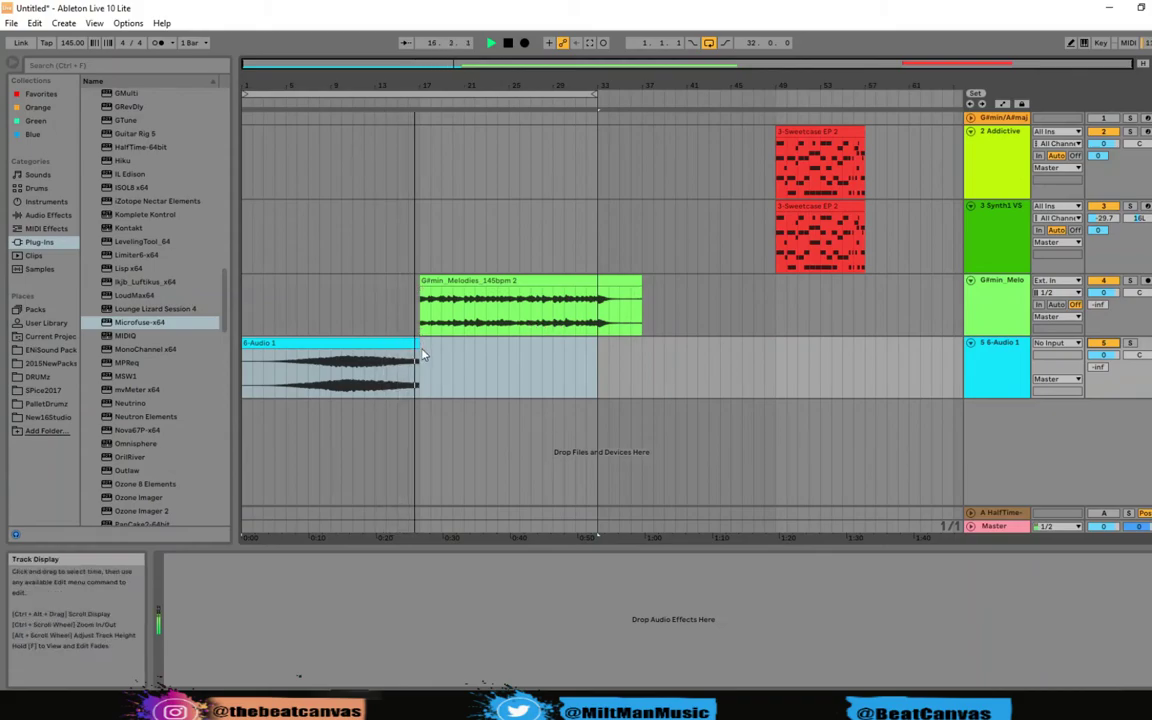
Shape the end of the 6-Audio 1 swell clip with a fade-out
left_click_drag(418, 346, 428, 390)
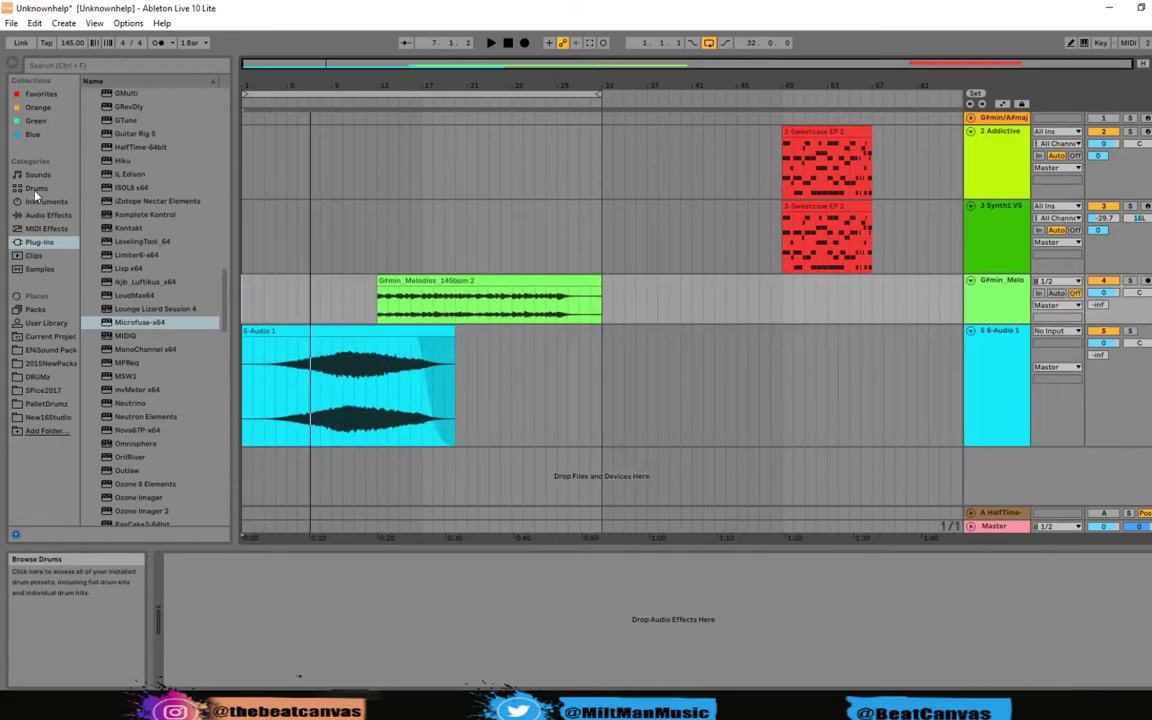
Audition drum kit presets in the browser, including Alert Kit, Crushed Ice Kit, Fidget House Beatbox and Four AM Kit
left_click(35, 189)
left_click(120, 242)
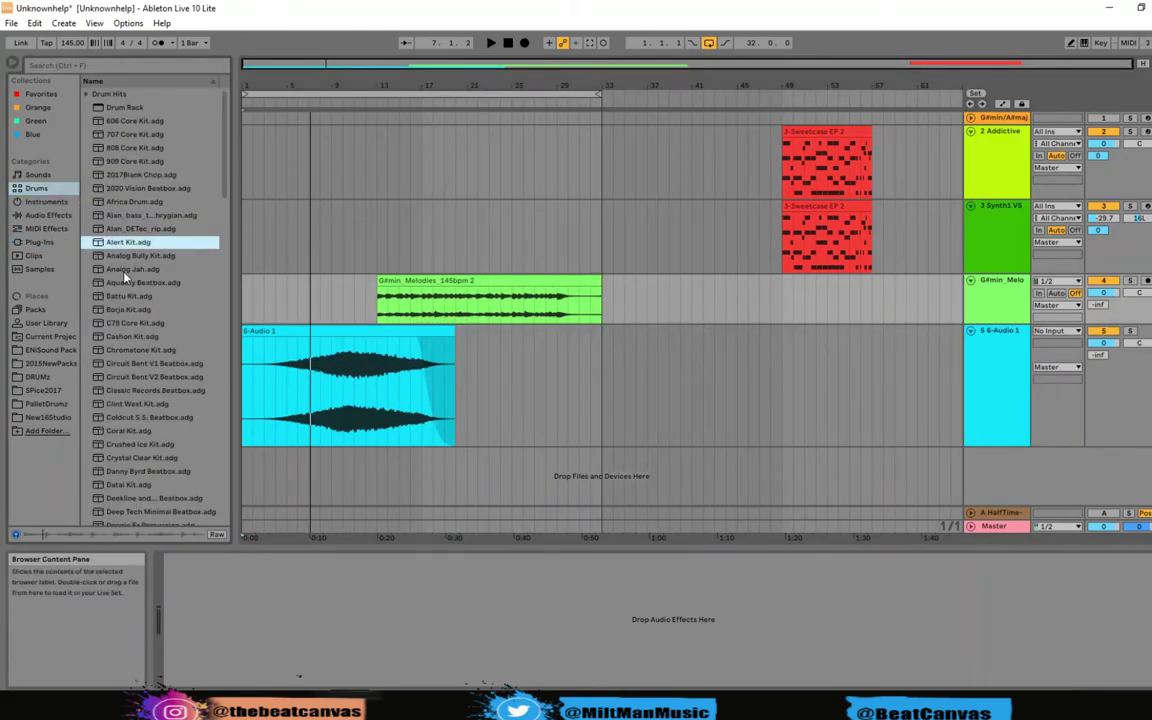
left_click(125, 364)
left_click(130, 445)
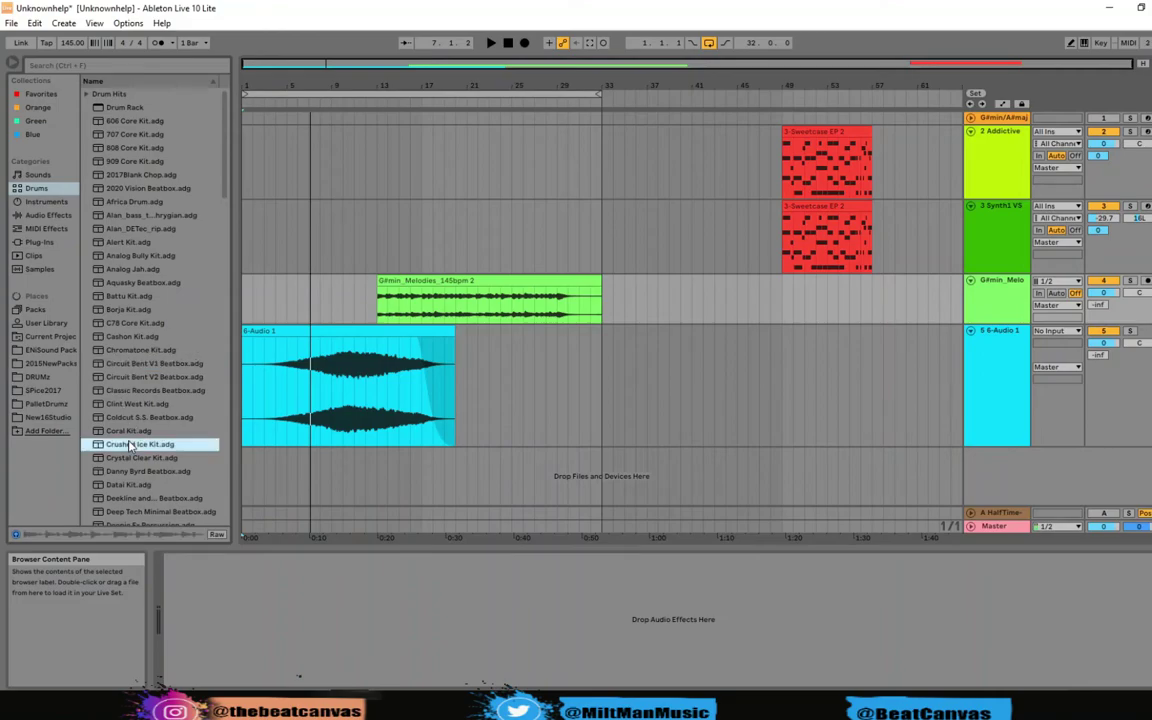
scroll(130, 445, "down", 3)
left_click(134, 452)
scroll(134, 452, "down", 3)
left_click(134, 466)
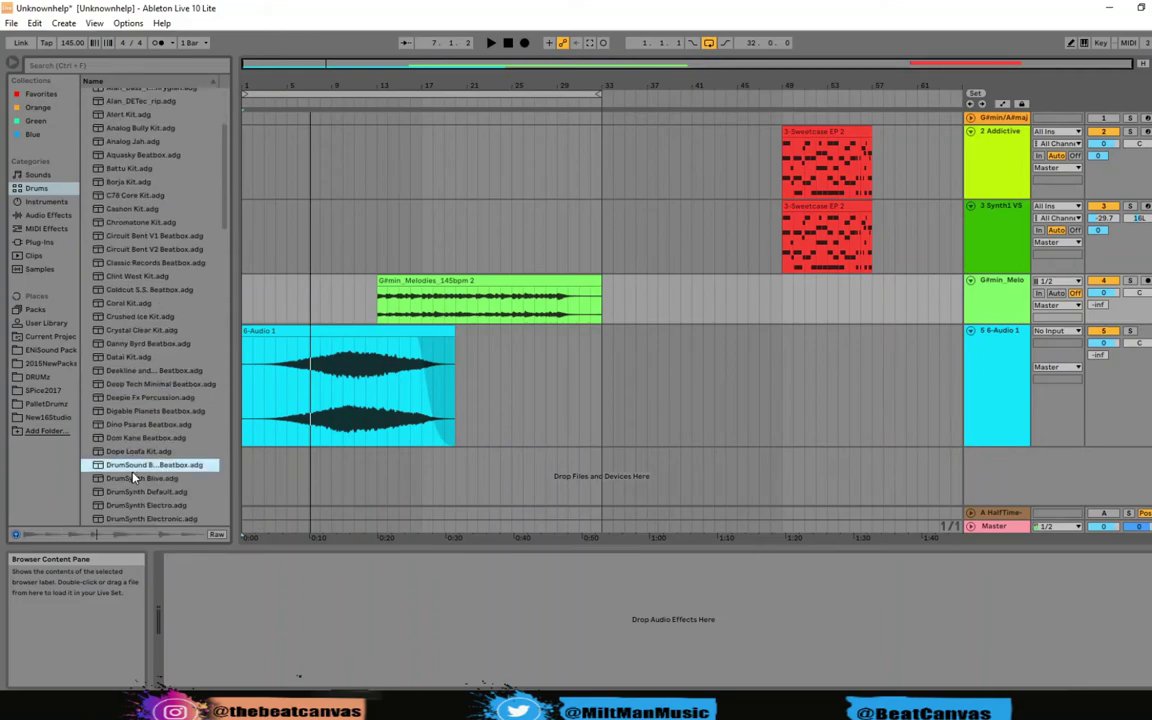
scroll(133, 477, "down", 1)
left_click(134, 478)
scroll(134, 478, "down", 3)
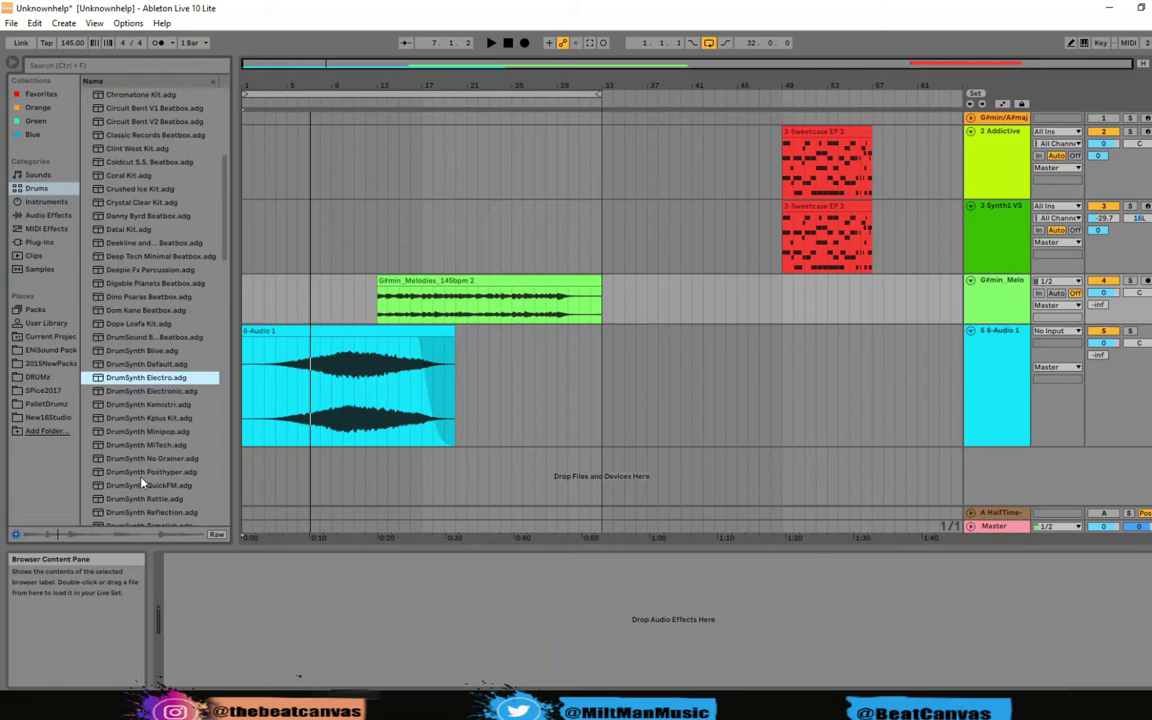
left_click(142, 478)
scroll(142, 478, "down", 3)
left_click(140, 470)
scroll(140, 470, "down", 3)
left_click(132, 467)
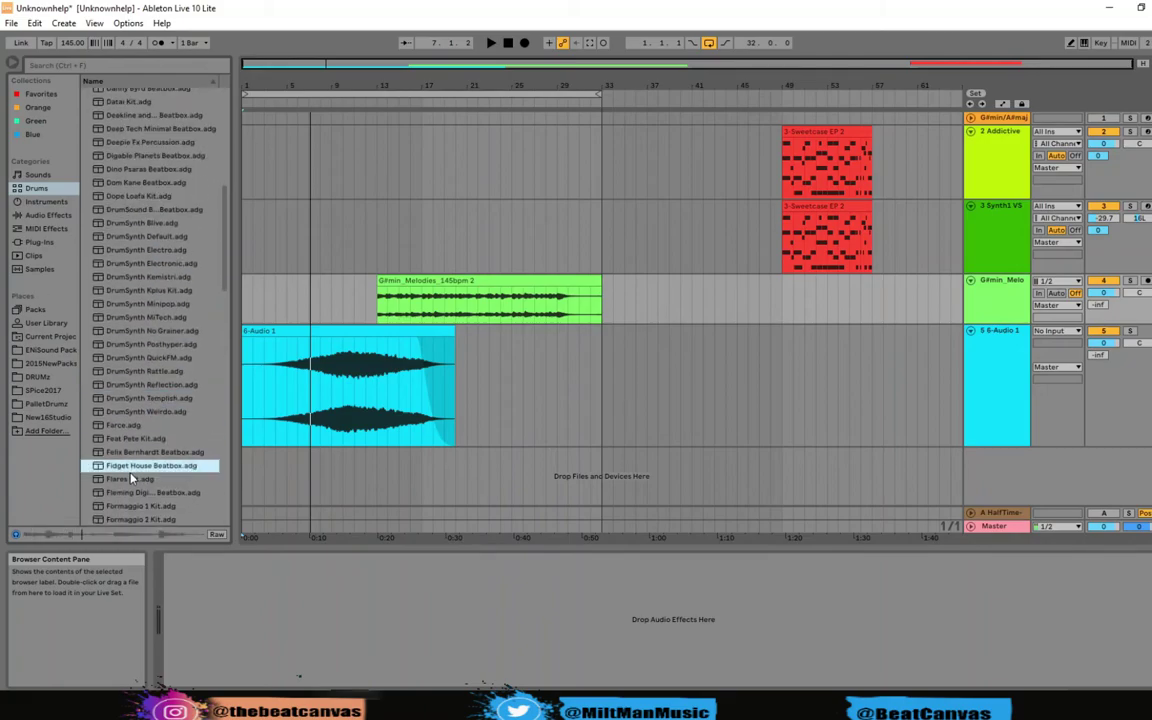
scroll(130, 478, "down", 3)
left_click(130, 477)
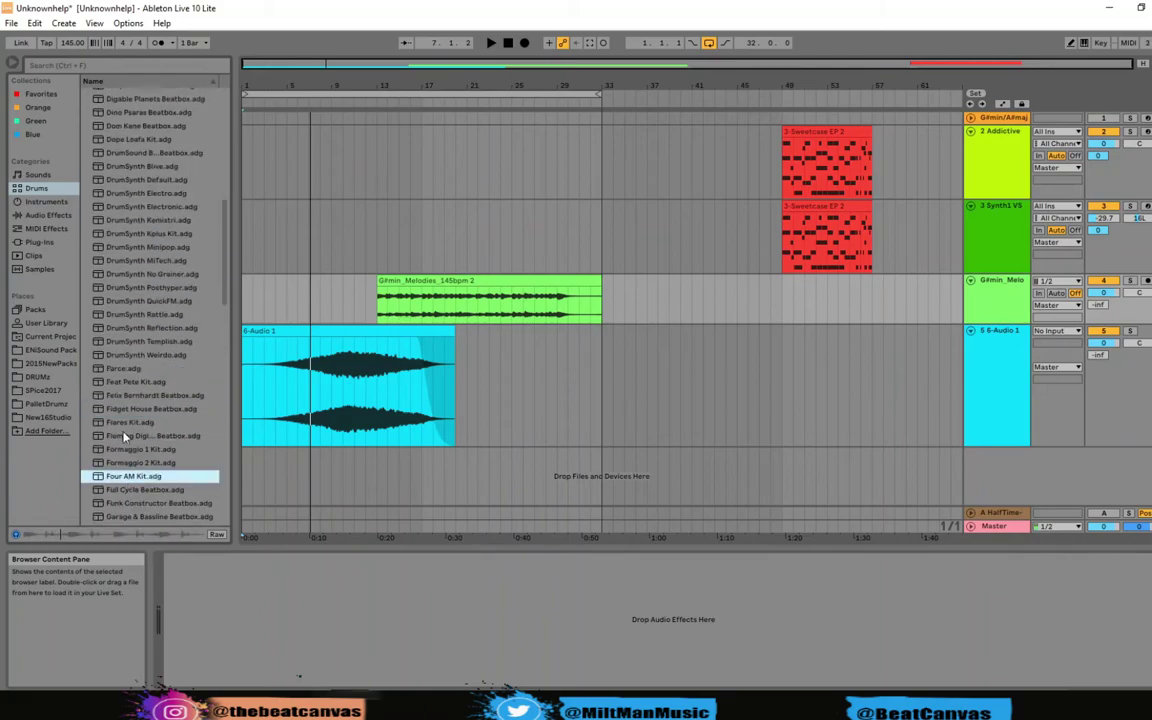
left_click(124, 372)
right_click(125, 372)
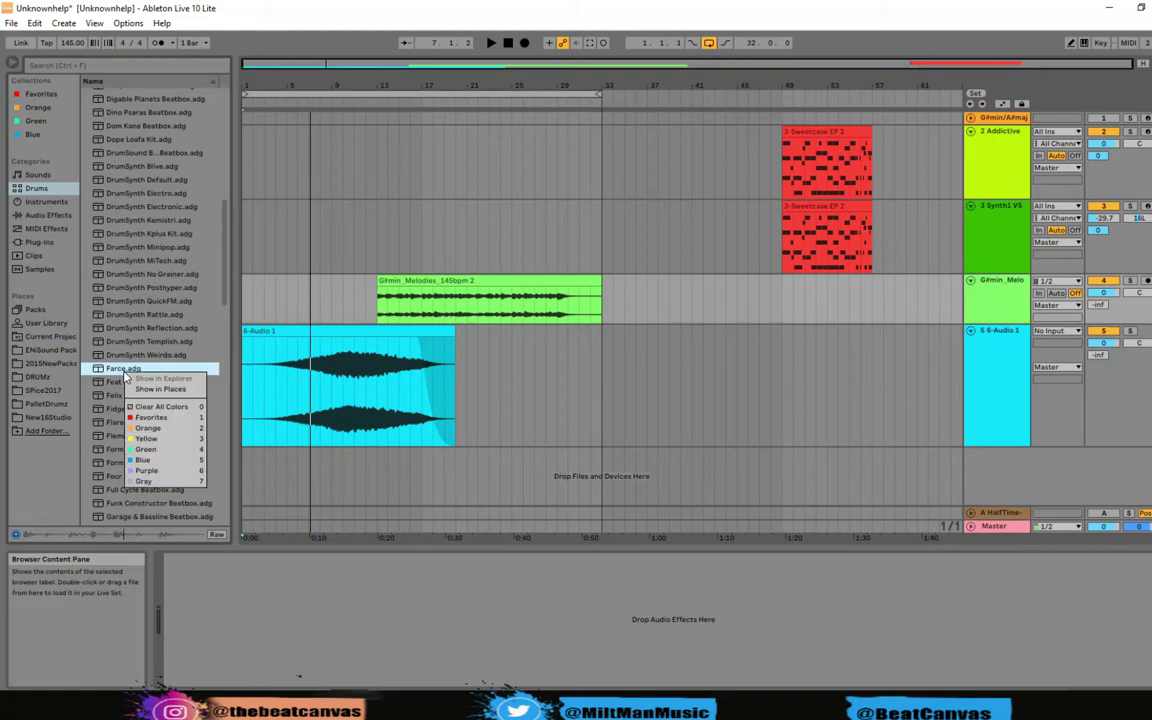
left_click(97, 371)
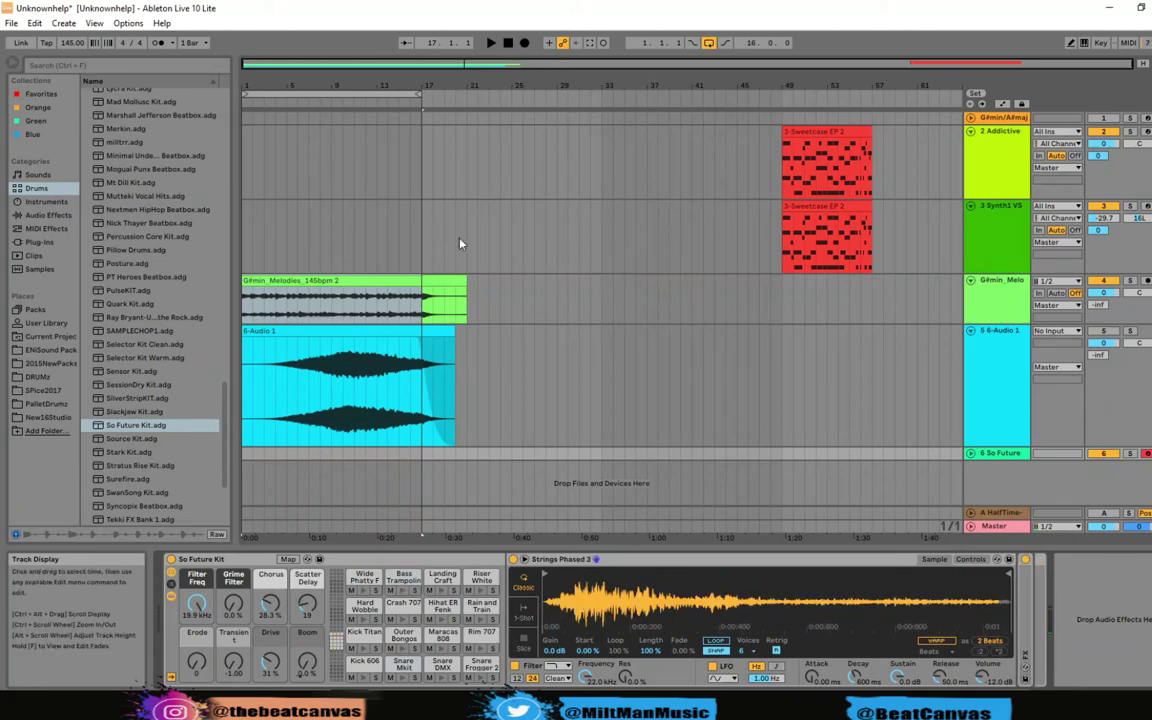
Inspect the So Future Kit track's MIDI clip notes and its device chain
left_click(287, 453)
key("shift+Tab")
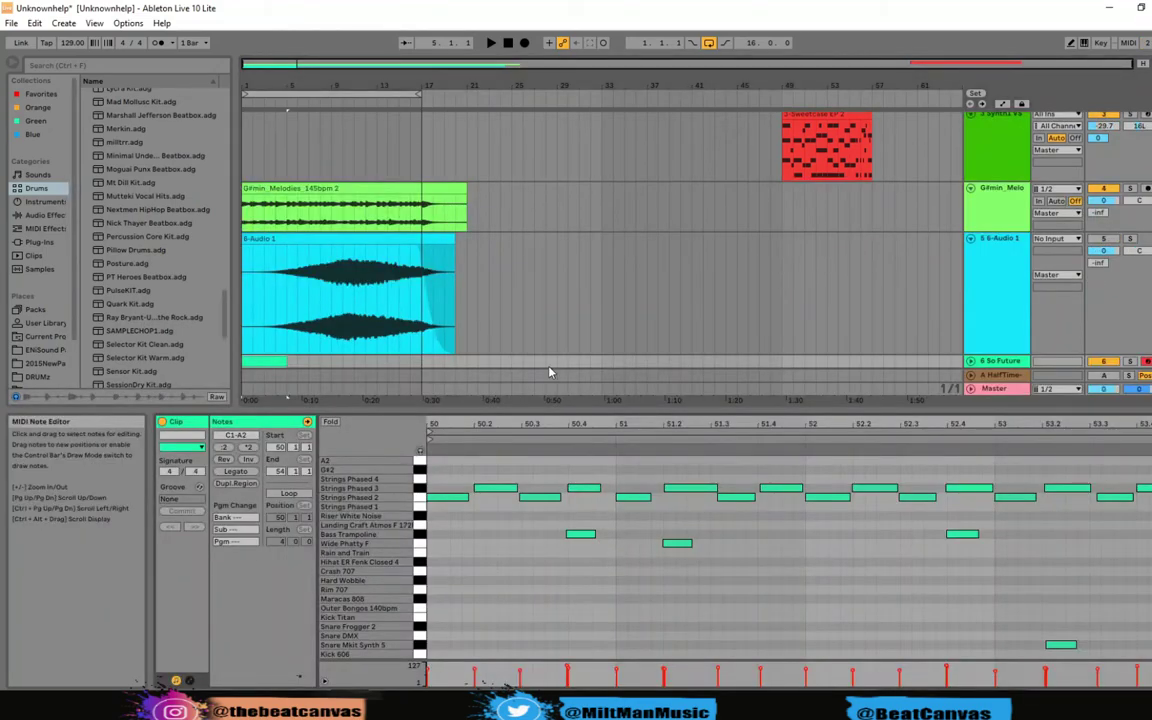
key("shift+Tab")
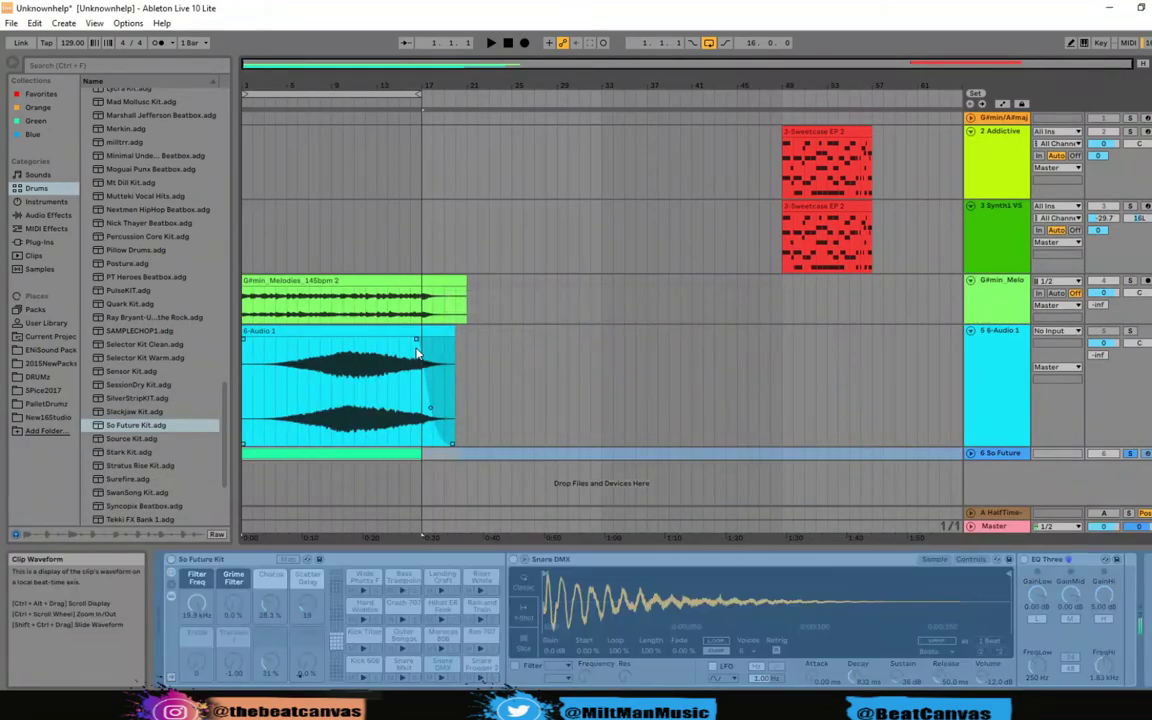
Flatten the frozen So Future Kit track to audio, unfold it, and play it back with the melody and swell
right_click(324, 453)
left_click(380, 620)
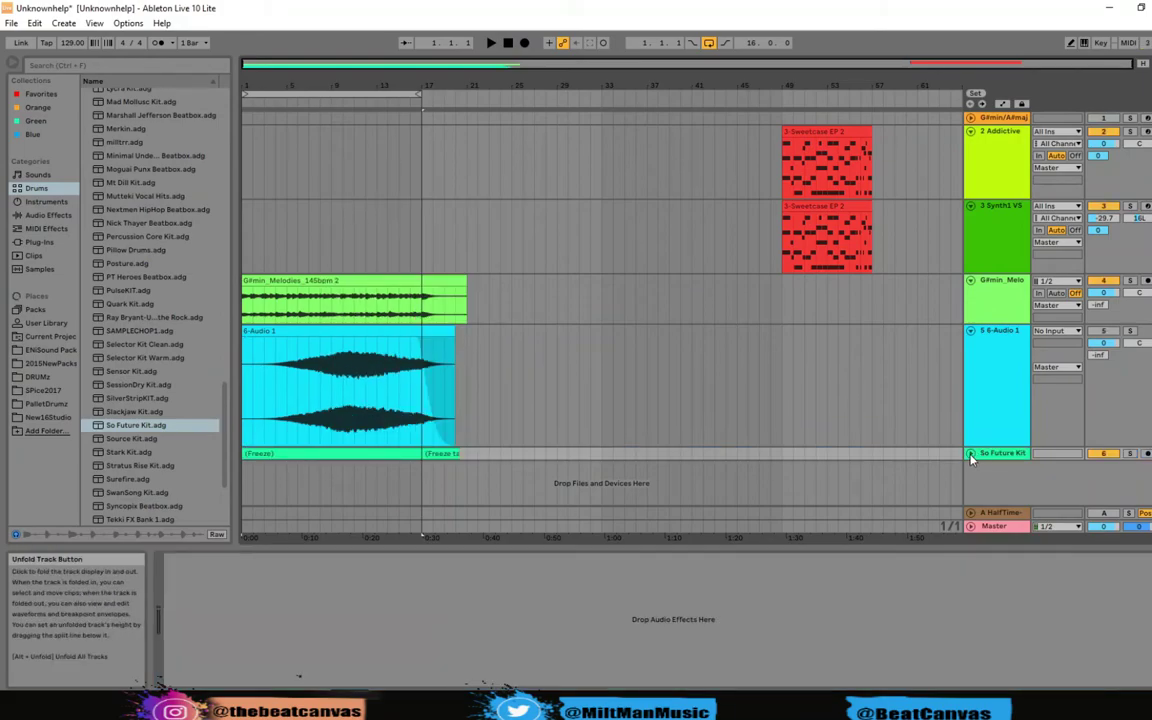
left_click(970, 453)
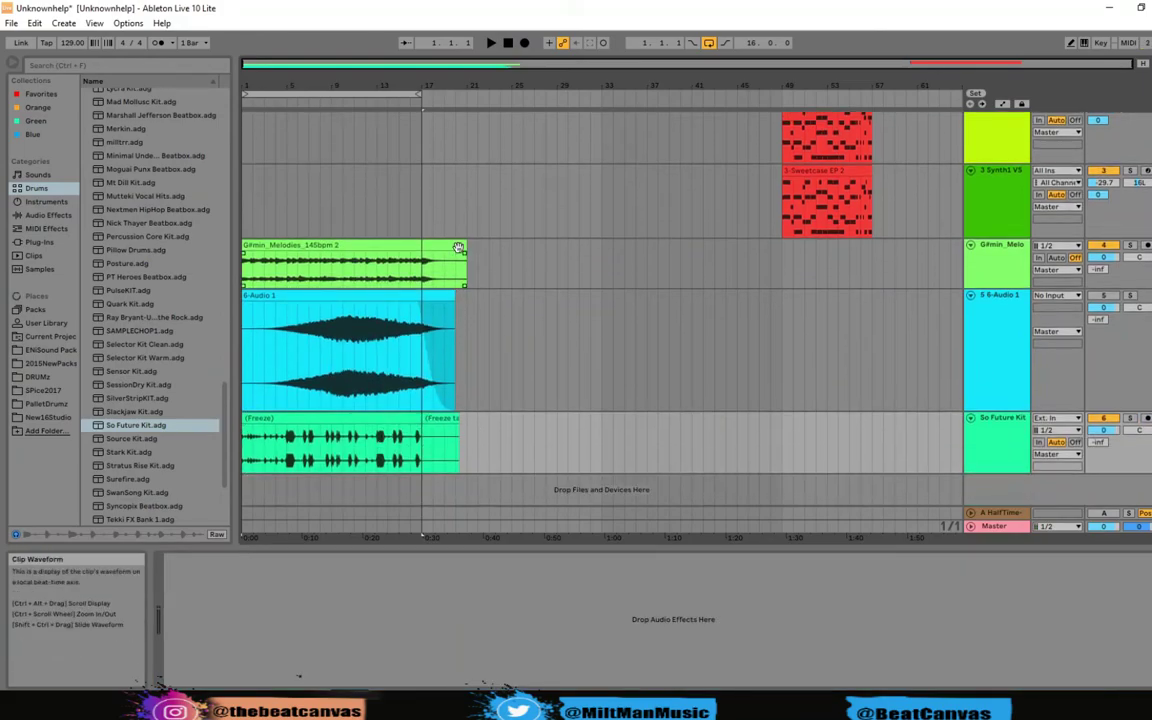
key("space")
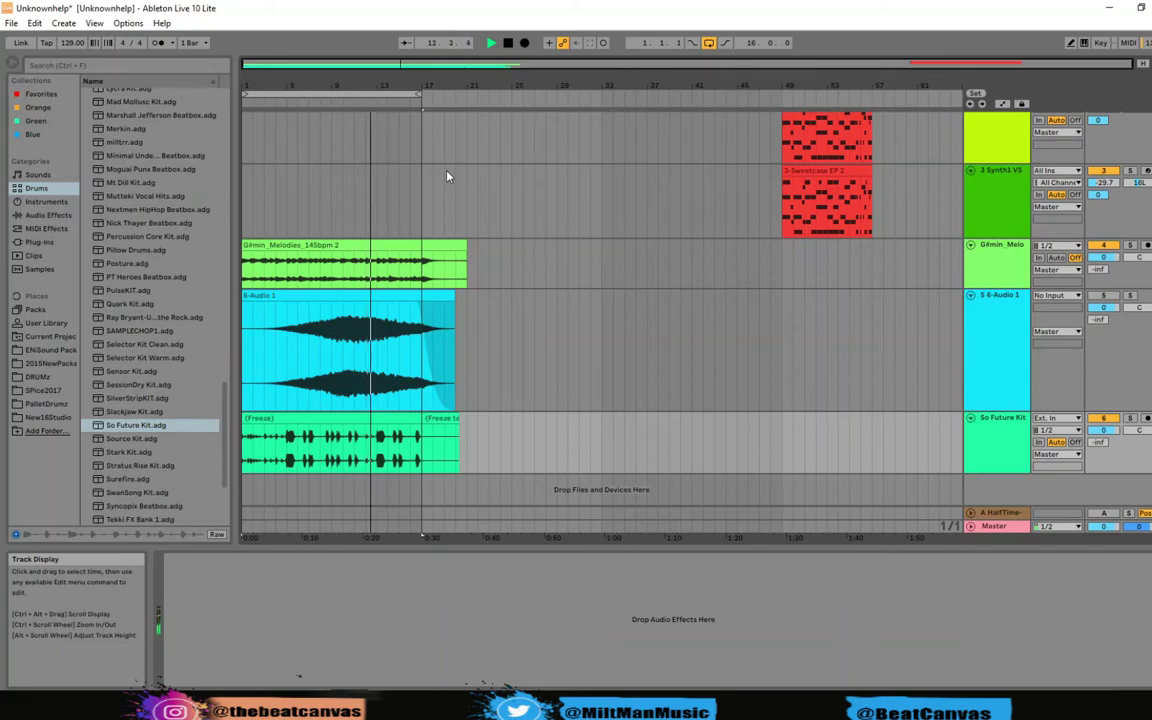
left_click(507, 42)
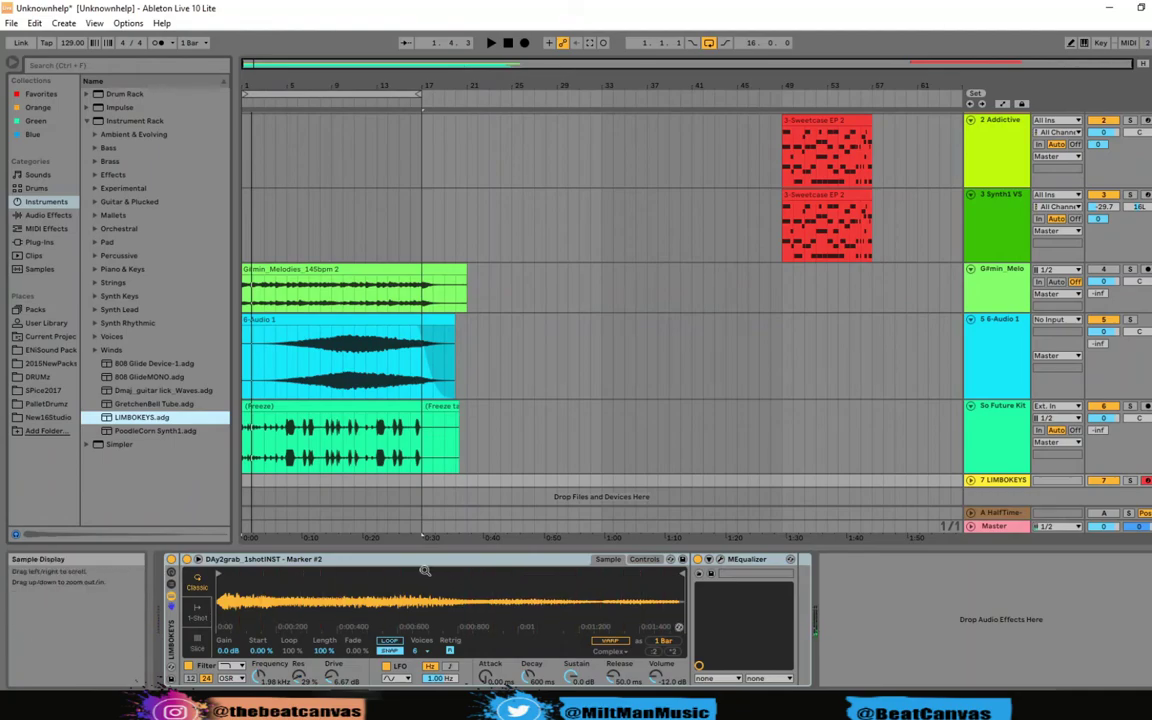
Compare the LIMBOKEYS sound with MEqualizer bypassed and active, and examine its EQ curve
left_click(720, 559)
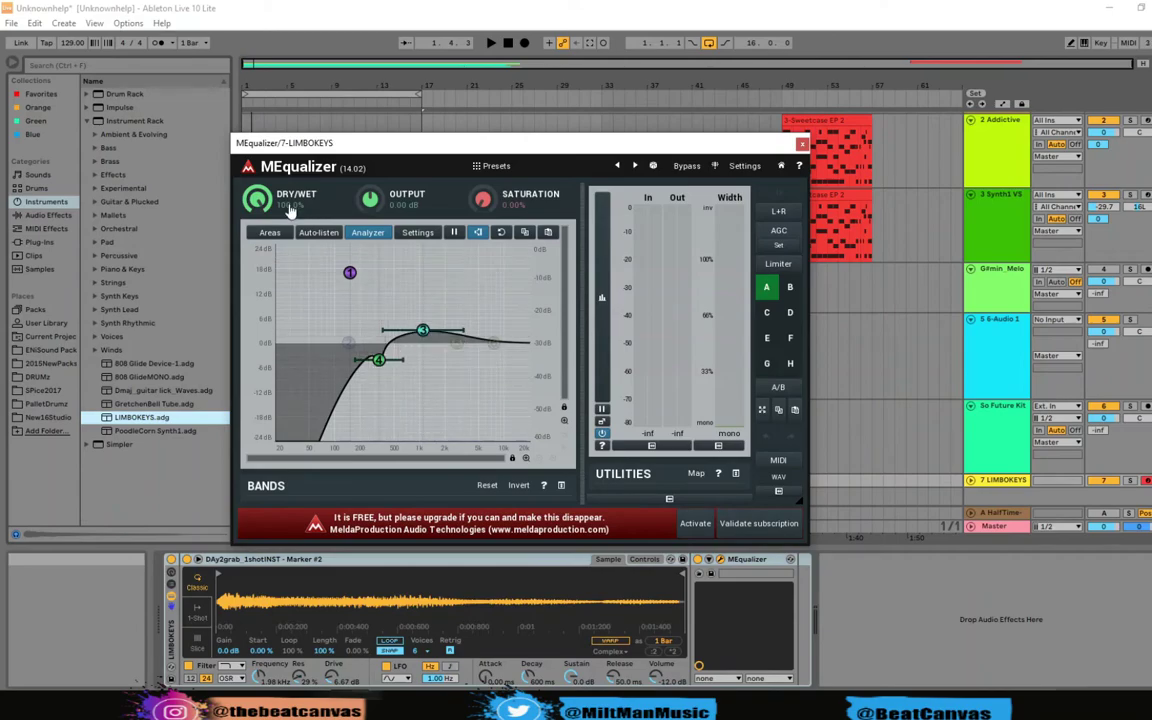
left_click(685, 167)
left_click(687, 167)
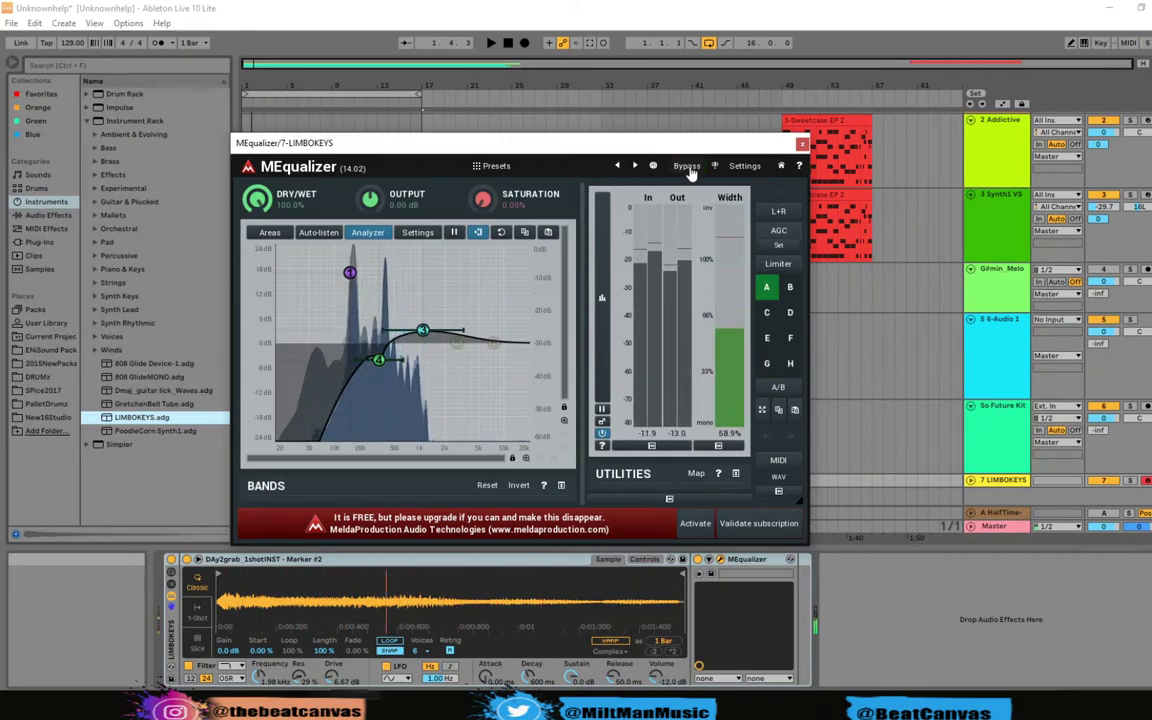
left_click(689, 169)
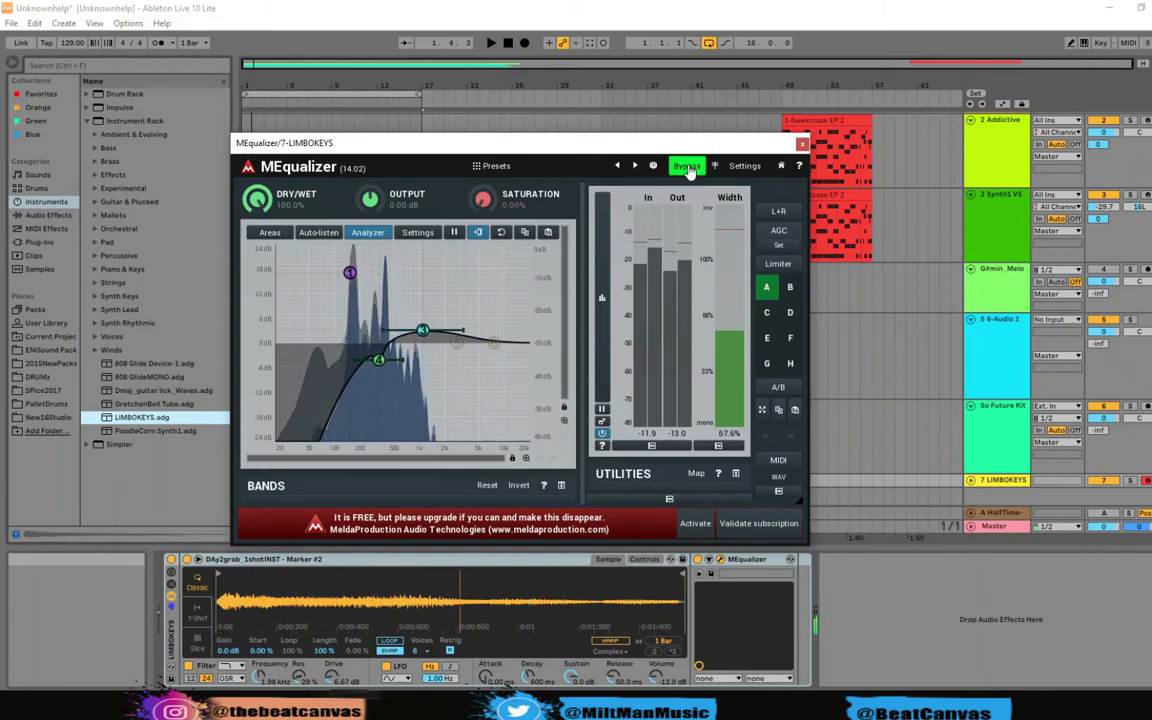
left_click(688, 168)
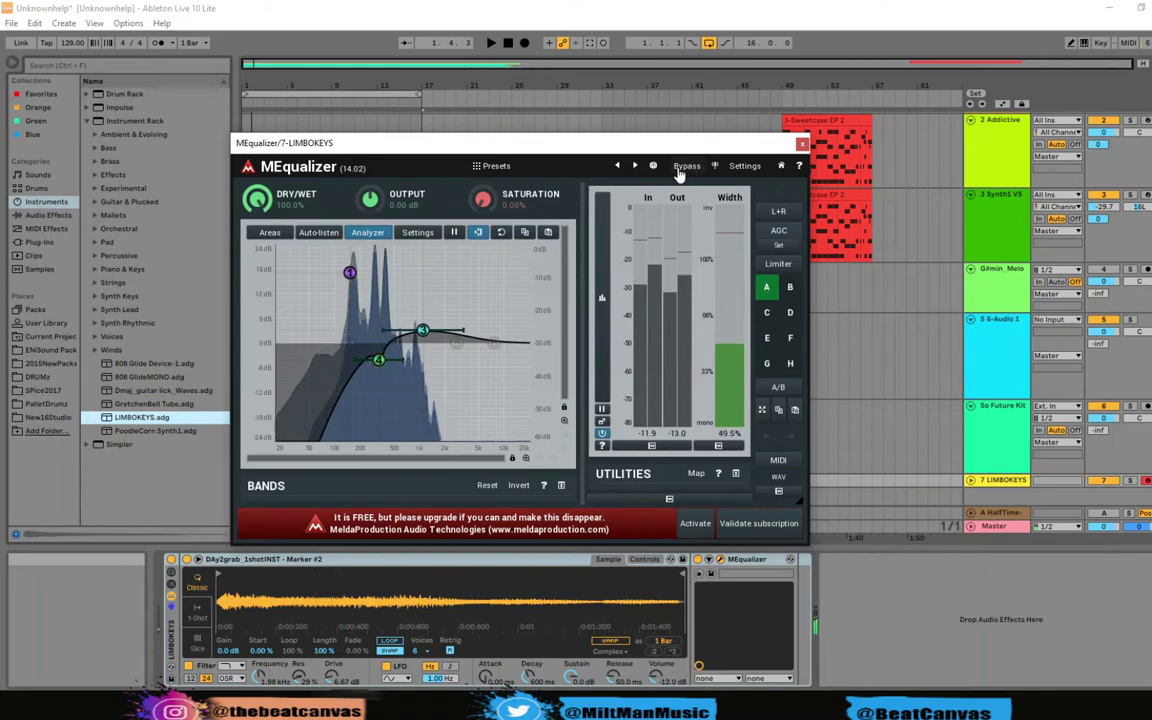
mouse_move(376, 360)
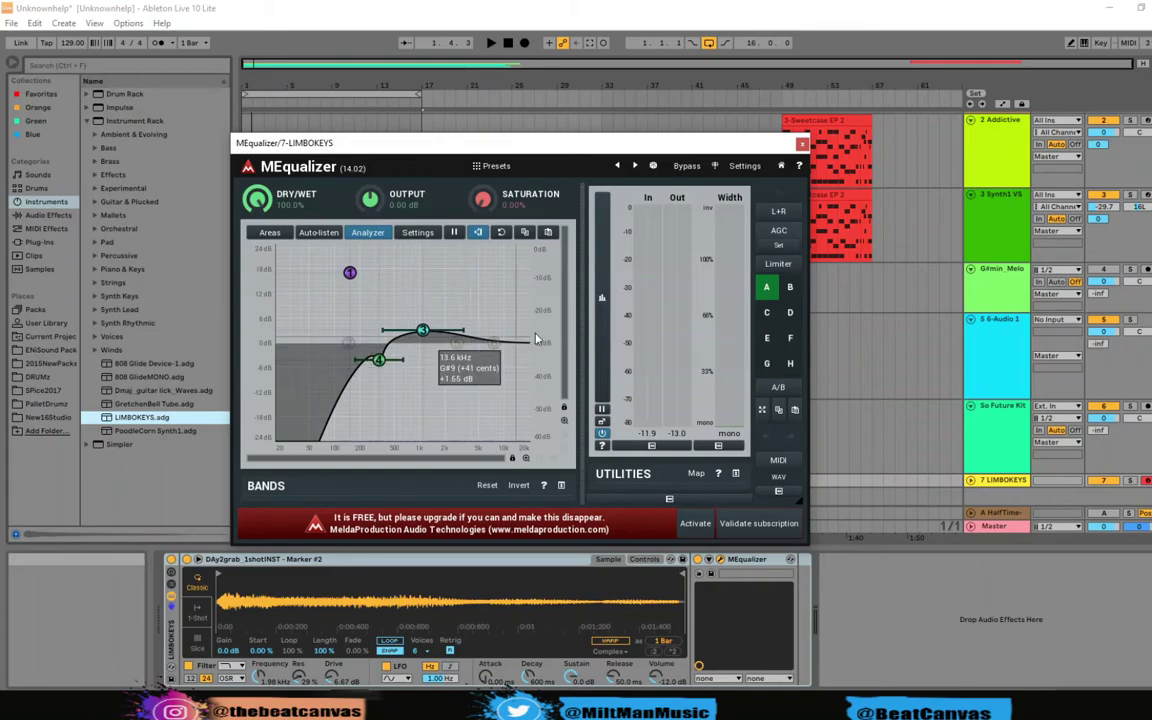
left_click(802, 145)
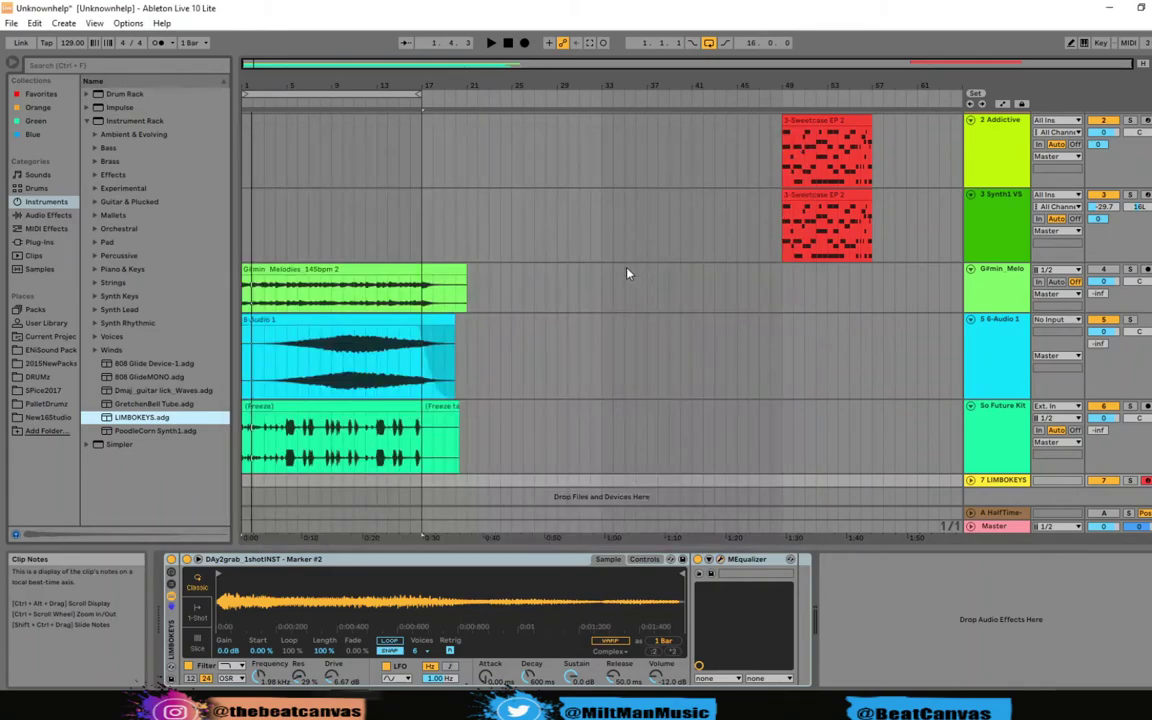
Browse the Drum Rack presets under Instruments and the contents of the User Library
left_click(88, 121)
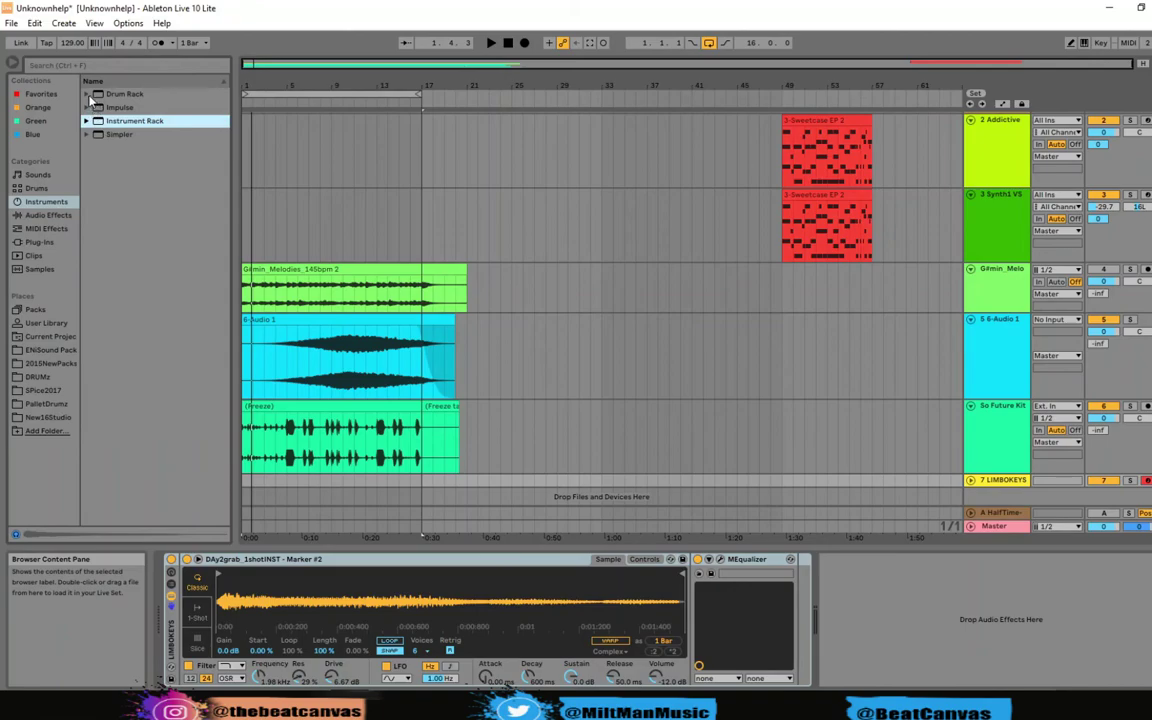
left_click(87, 94)
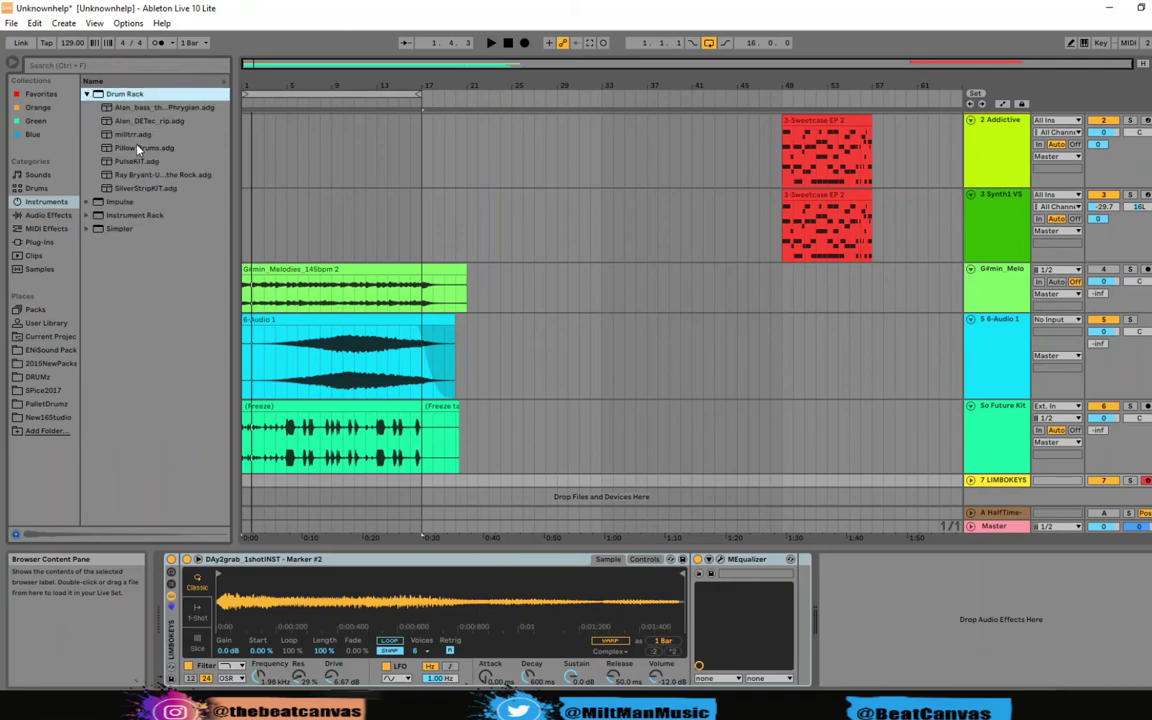
left_click(46, 323)
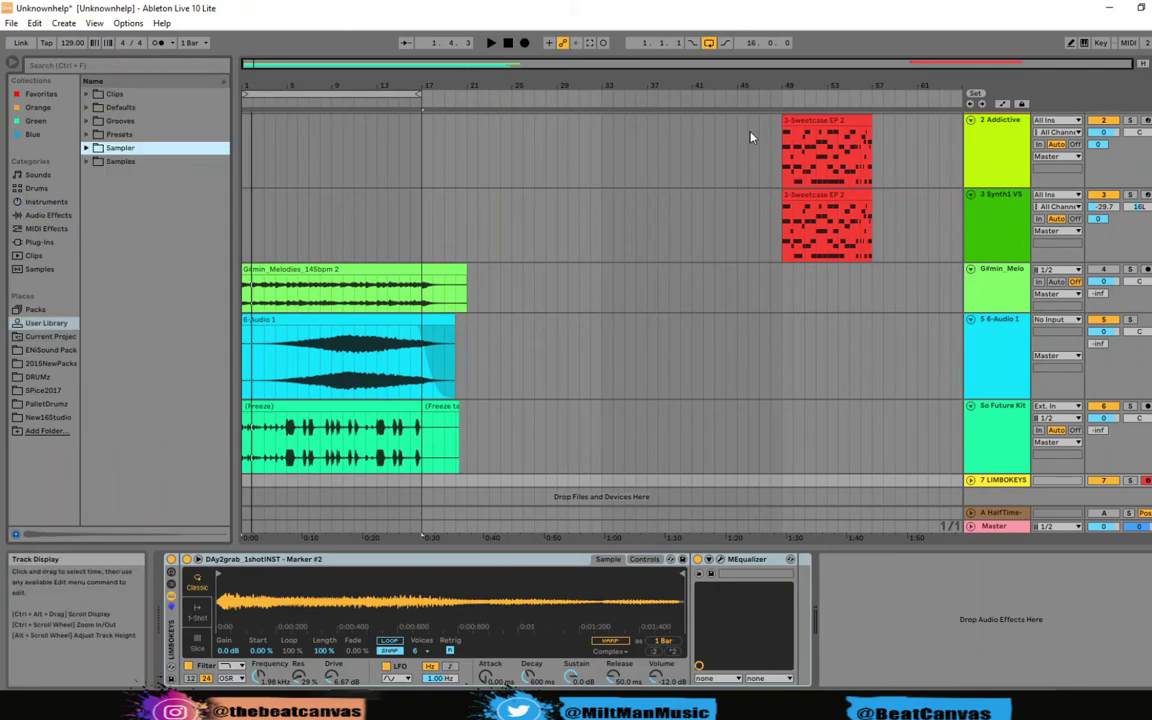
left_click(161, 23)
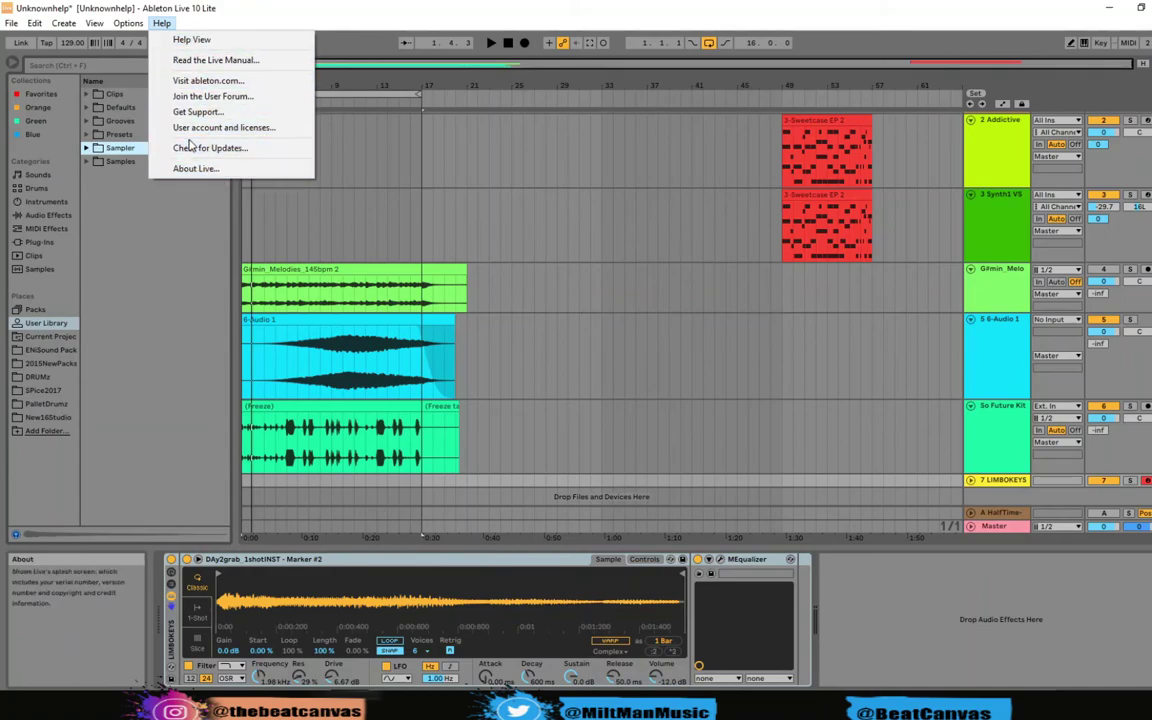
left_click(316, 366)
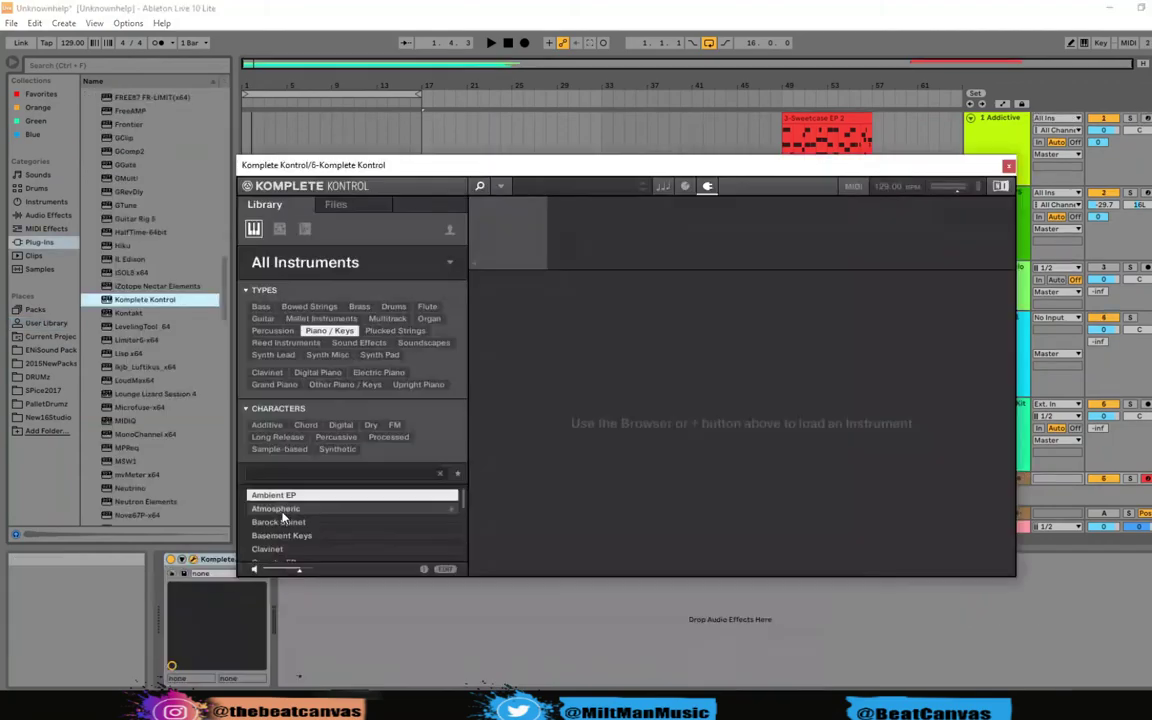
Load the Atmospheric Piano / Keys preset in Komplete Kontrol, reposition the plug-in window and close it
left_click(285, 510)
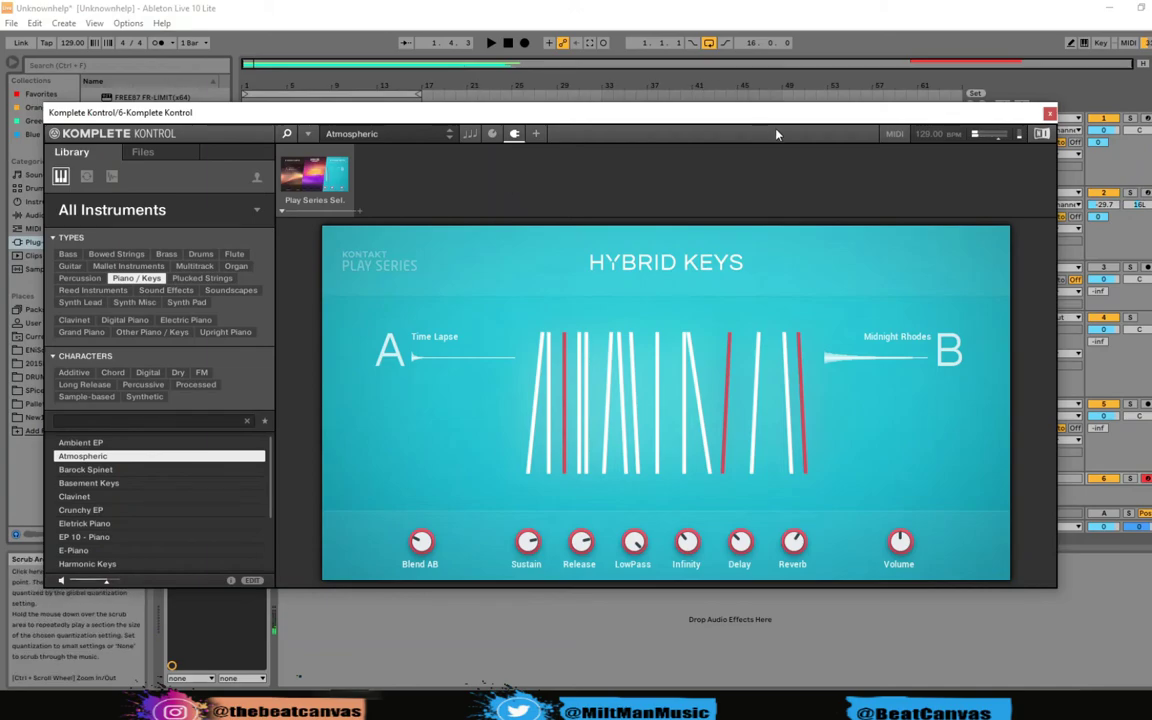
left_click_drag(698, 115, 764, 100)
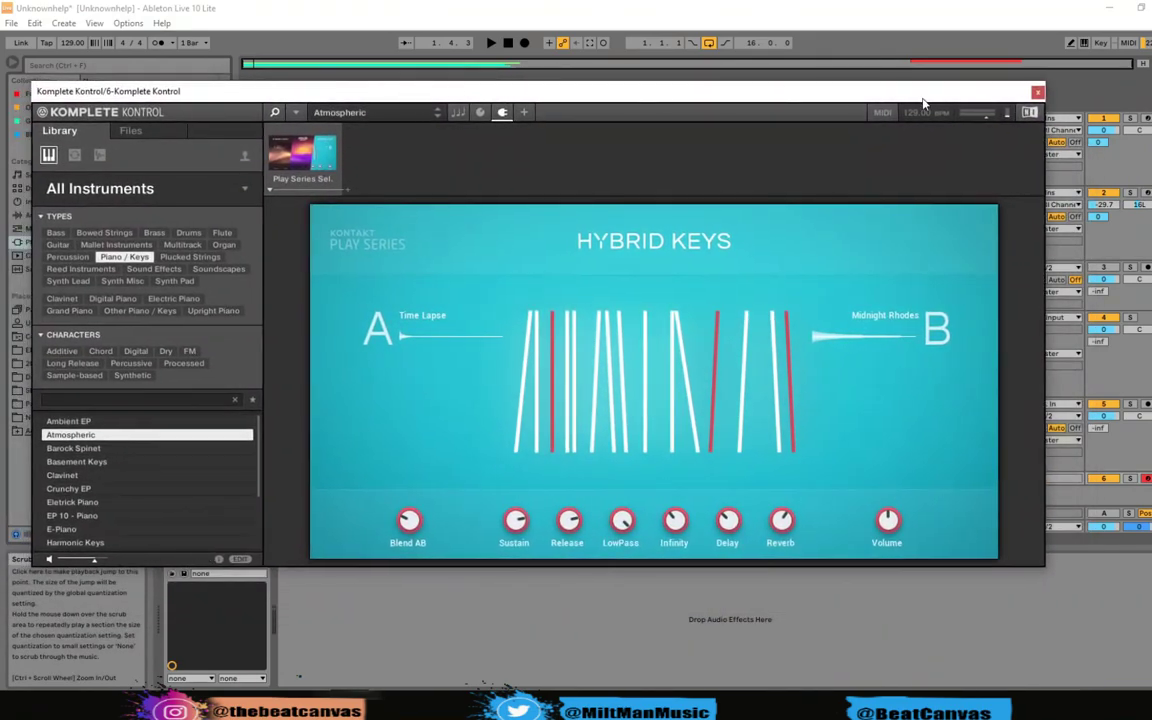
left_click(1037, 92)
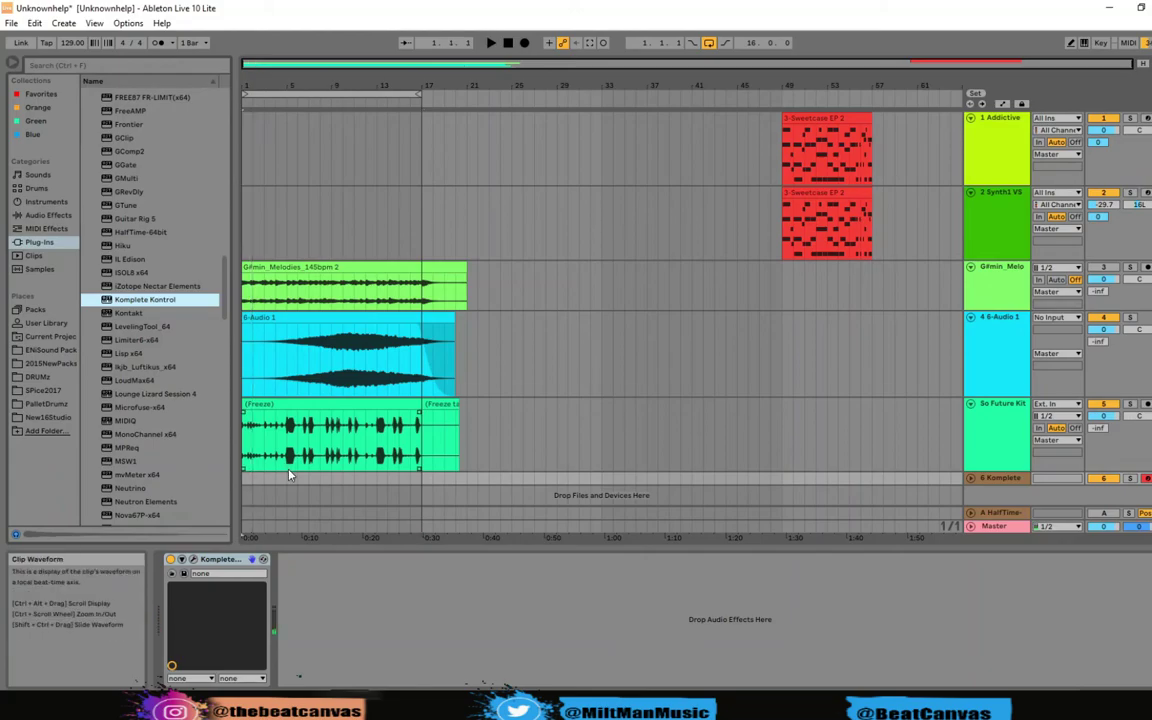
Play the arrangement from bar 1 to hear the melody, swell and drums together
scroll(185, 225, "up", 3)
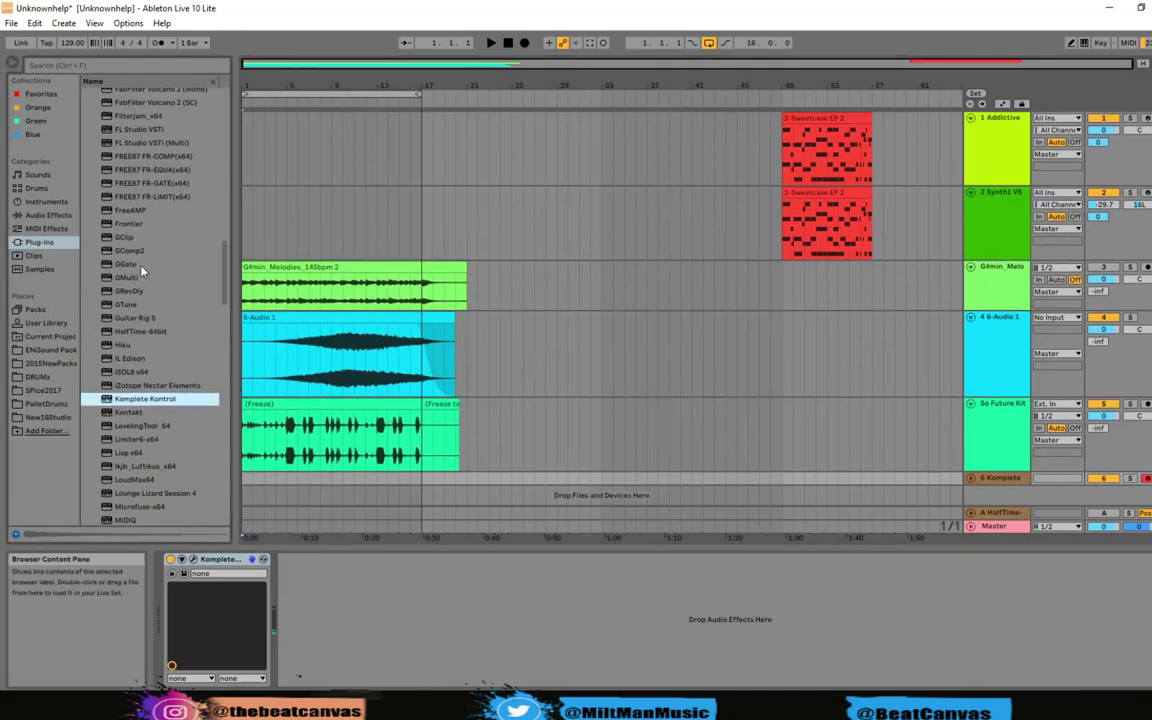
scroll(137, 262, "up", 3)
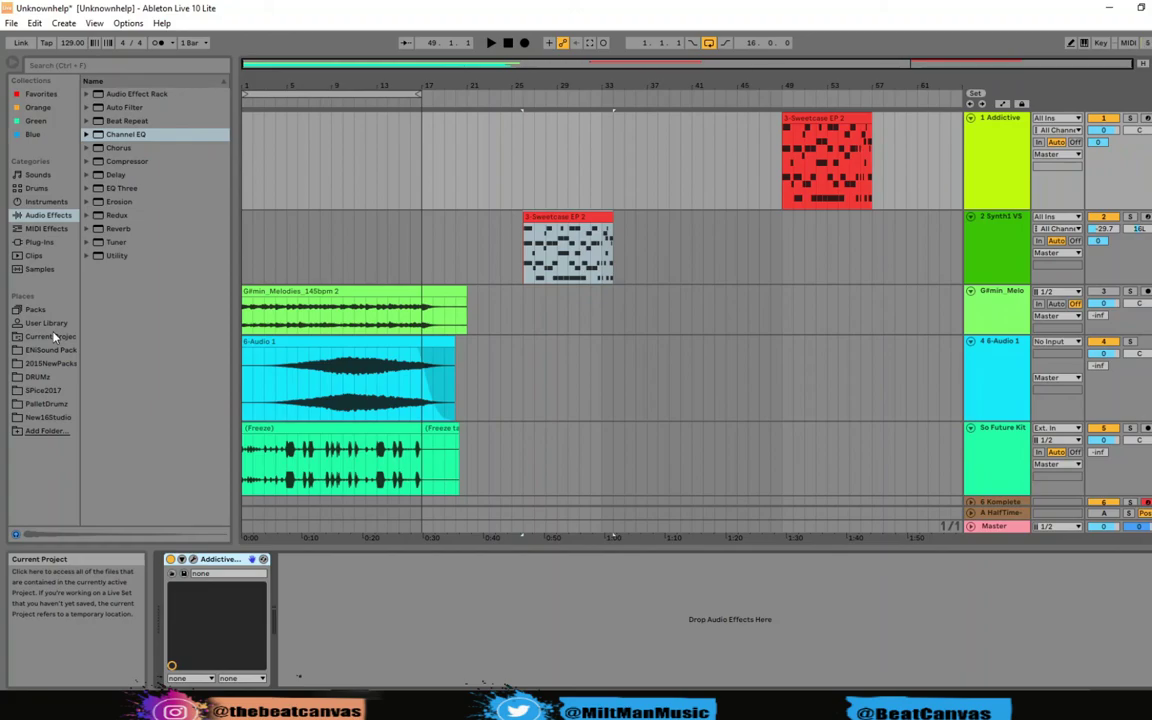
left_click(246, 160)
key("space")
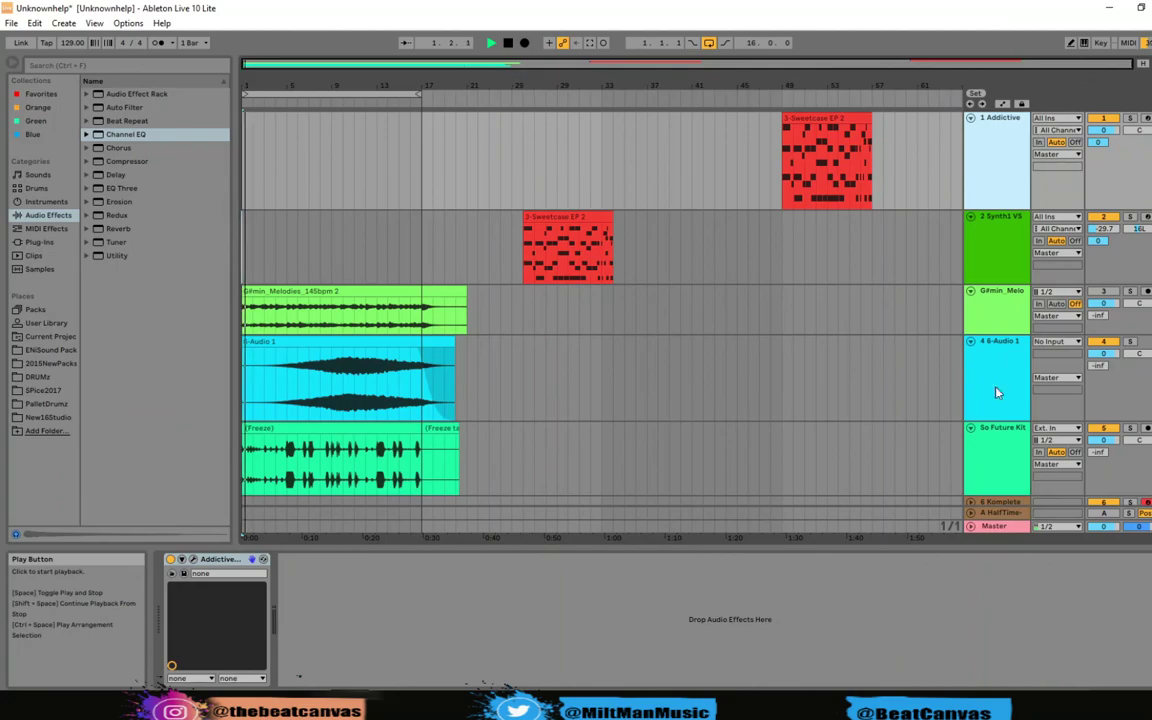